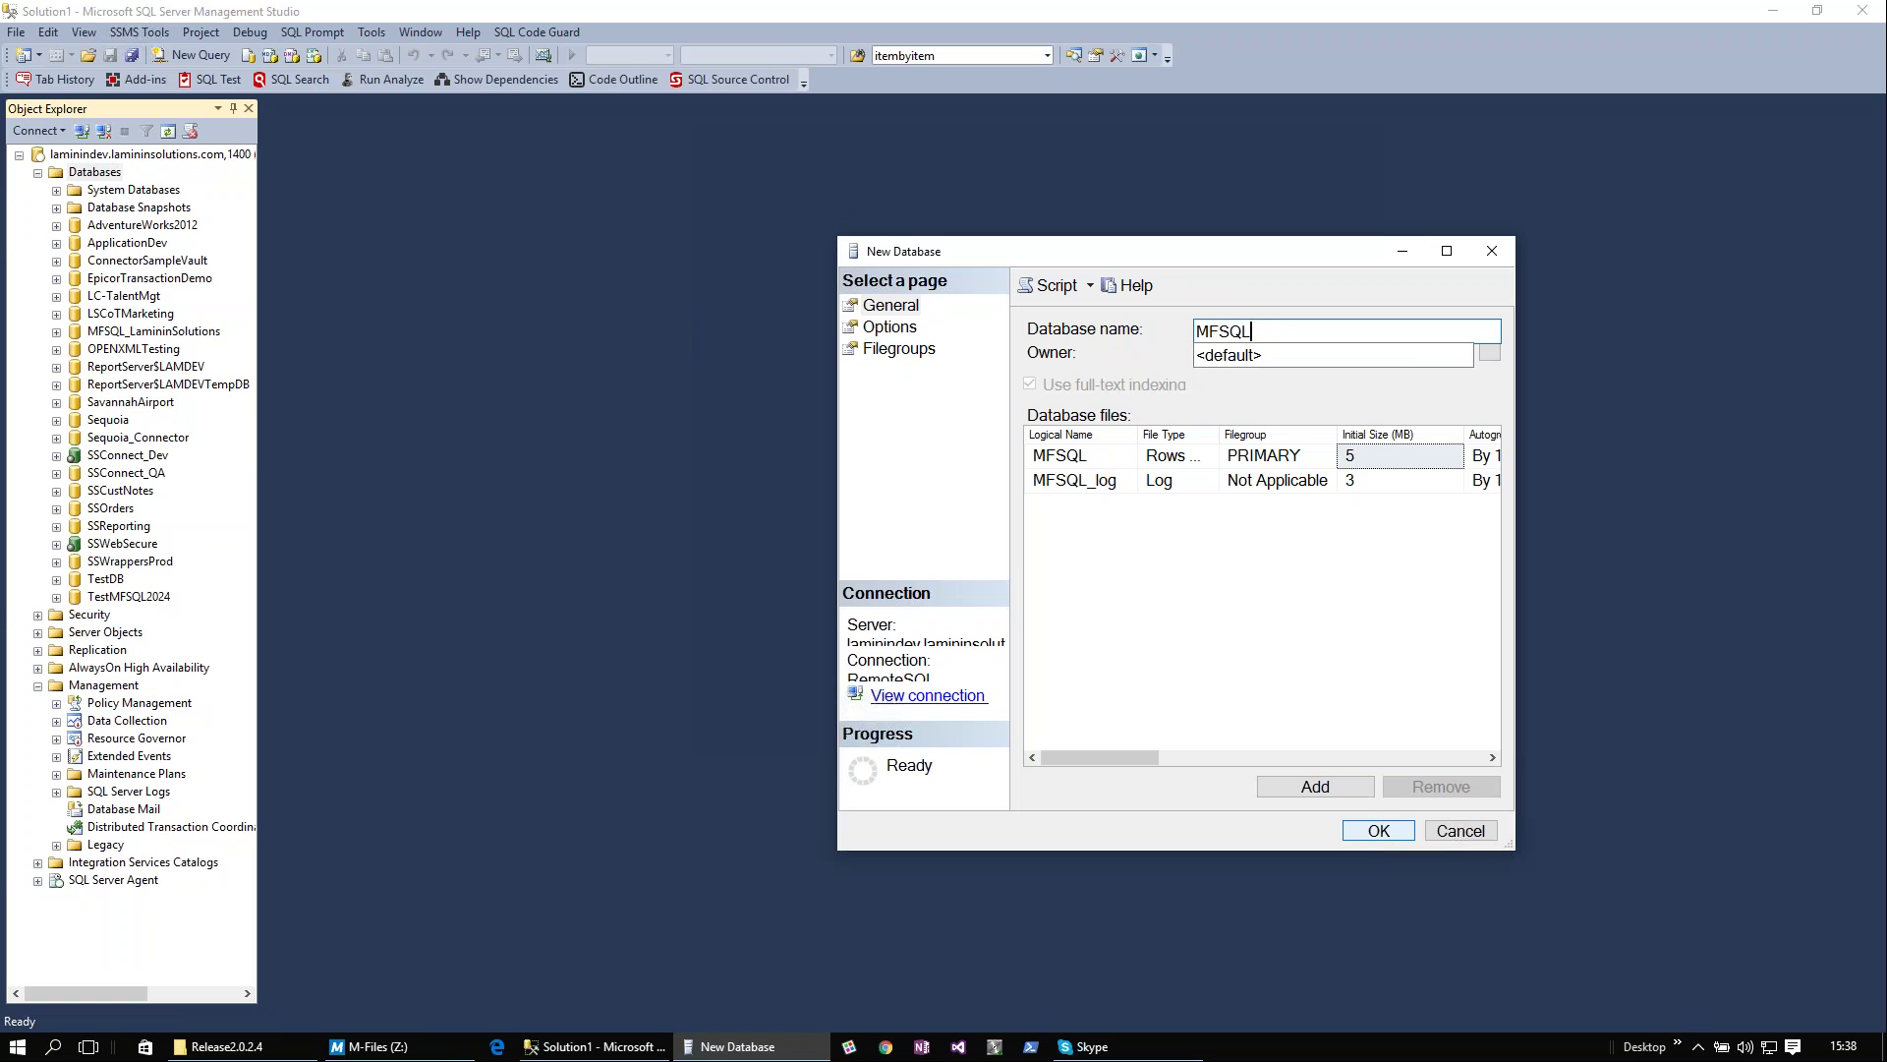
Complete the new database name as MFSQLDemo2 and create the database with the default owner.
{"action": "type", "text": "Demo2"}
{"action": "left_click", "coordinate": [1362, 830]}
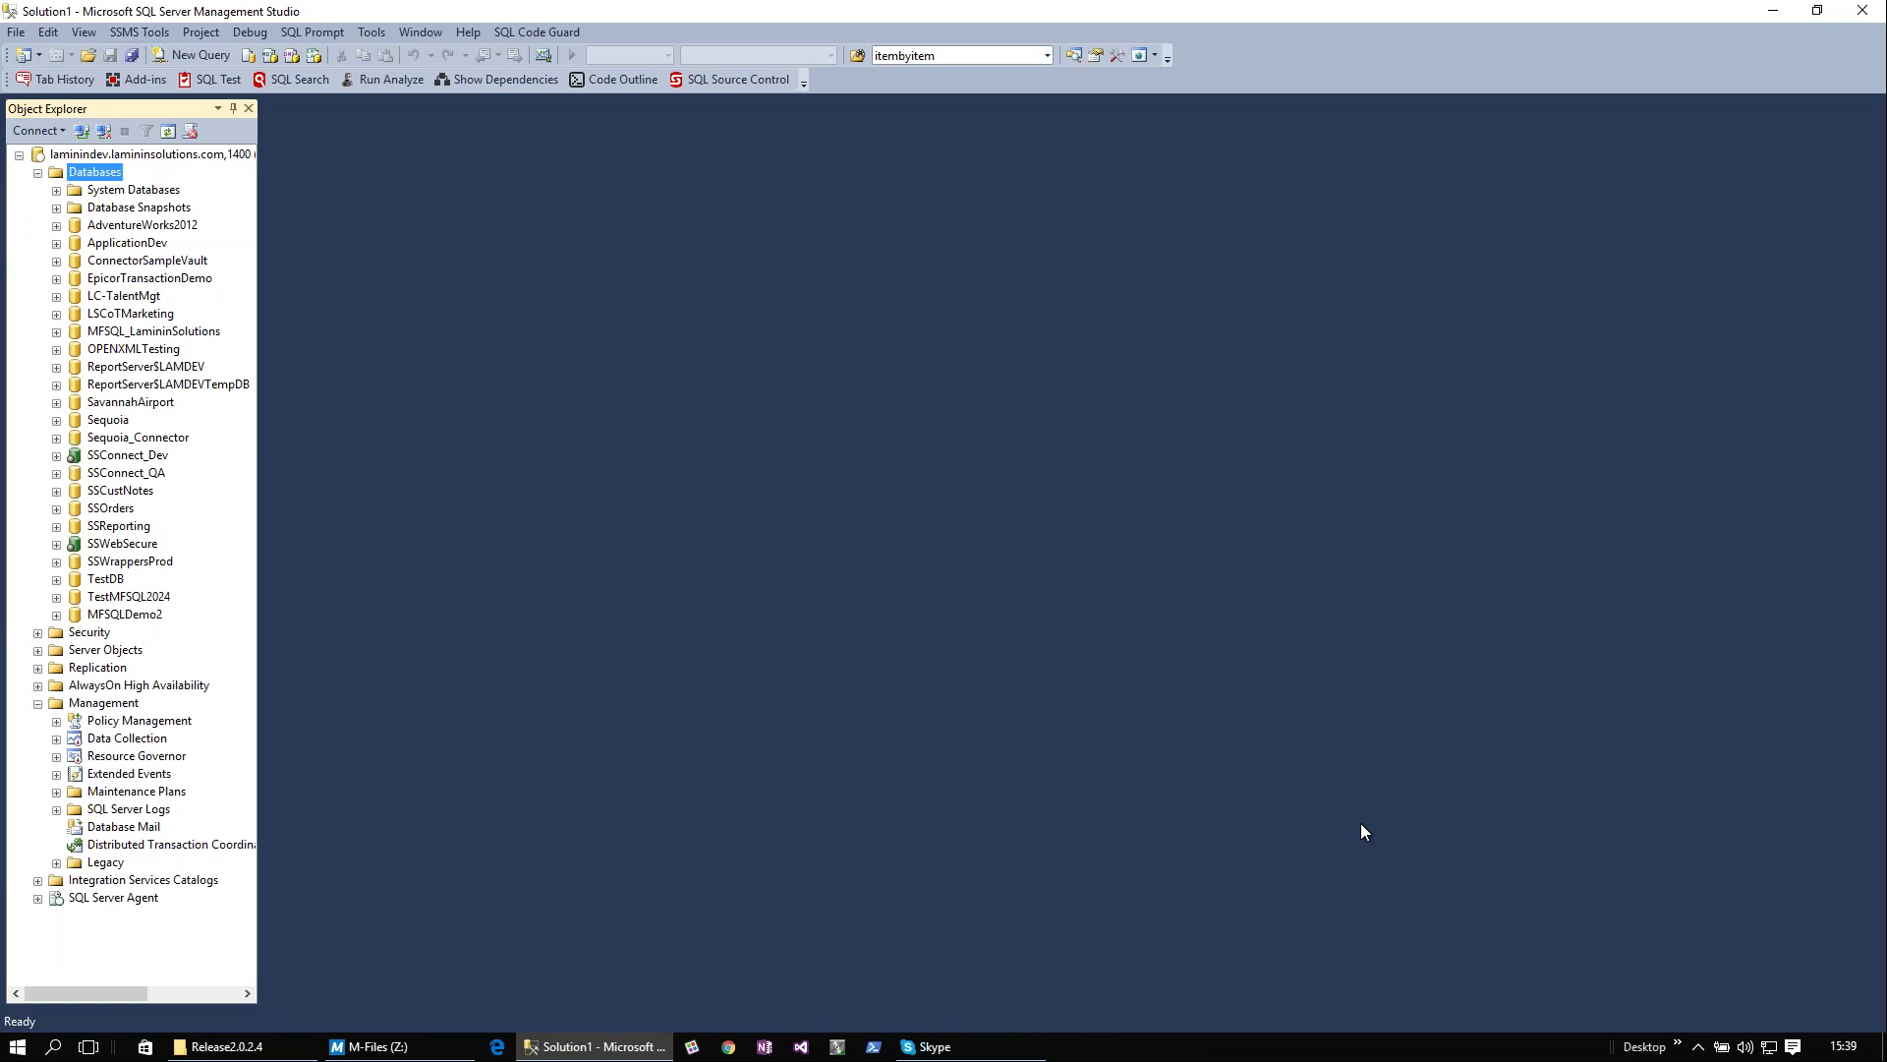
Open MFSQL_Release__2.0.2.4.sql and MFSQL_Setup__2.0.2.4.sql together from the Release2.0.2.4 folder of MFSQLConnector Package.
{"action": "left_click", "coordinate": [87, 56]}
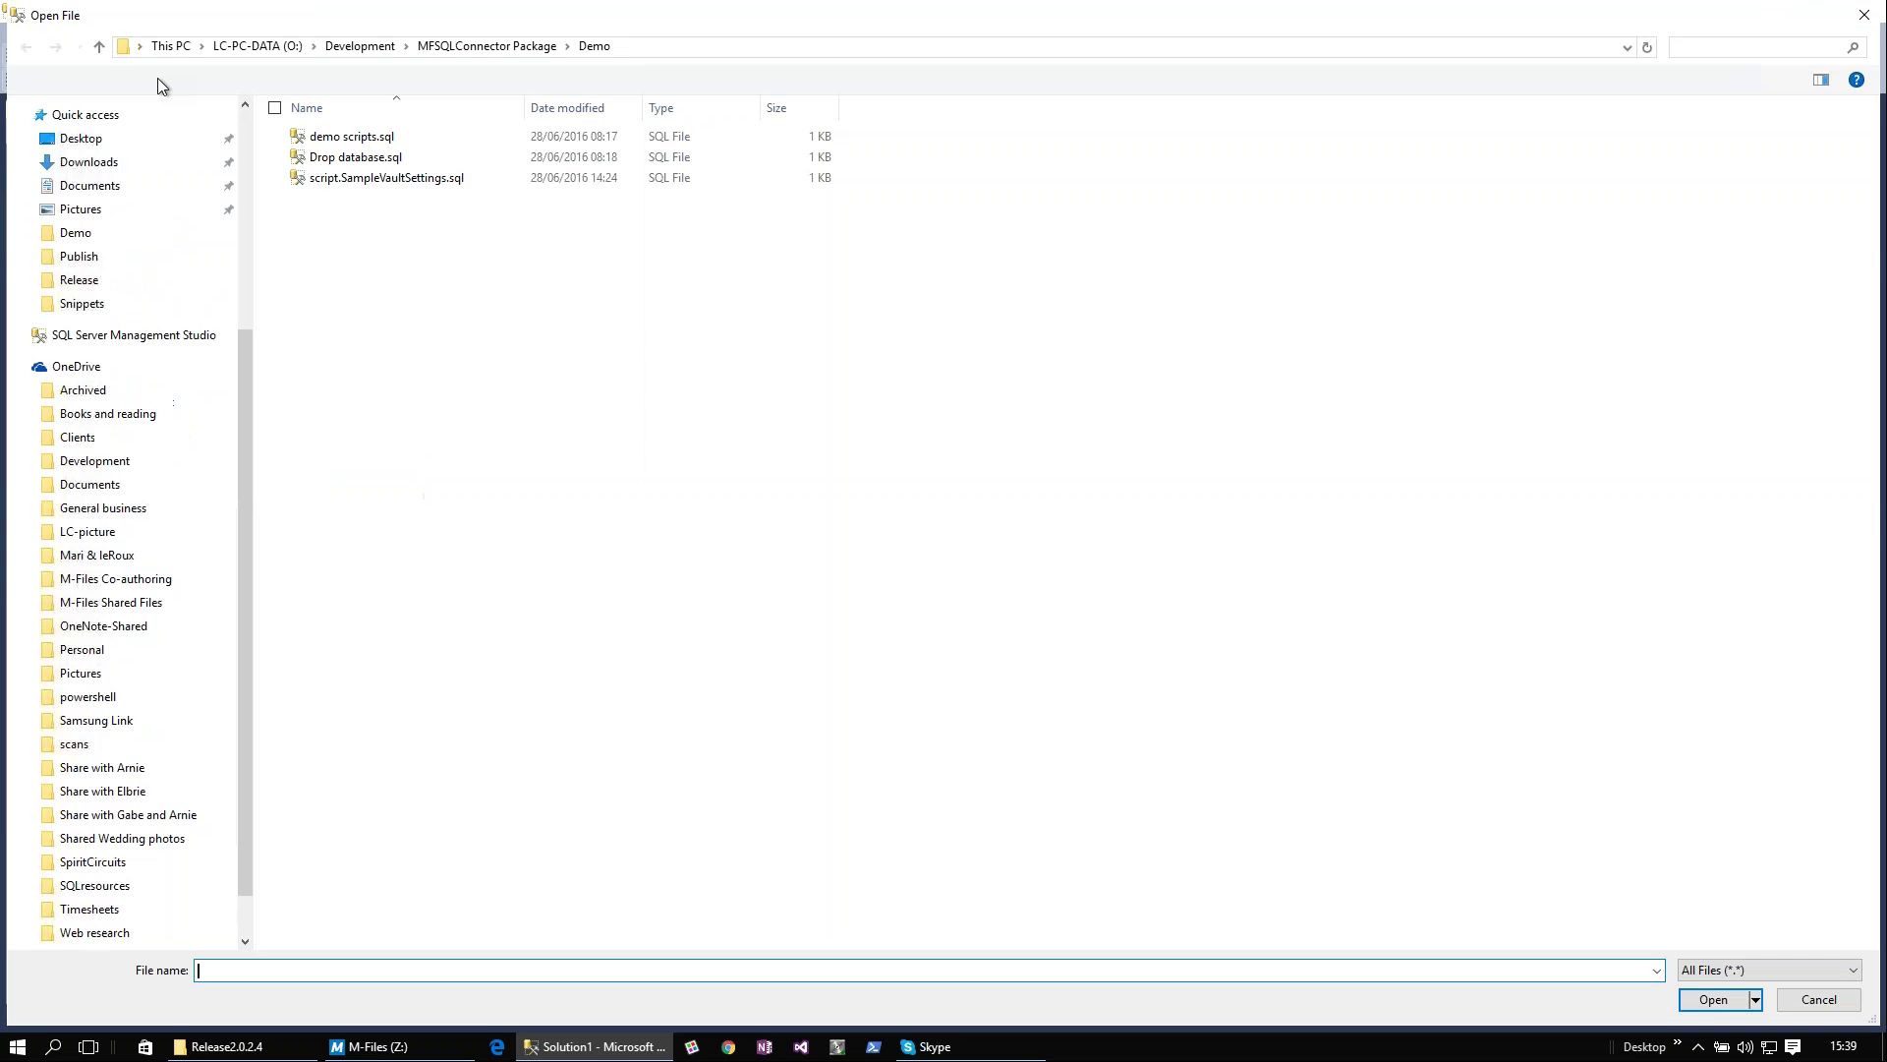
{"action": "left_click", "coordinate": [510, 50]}
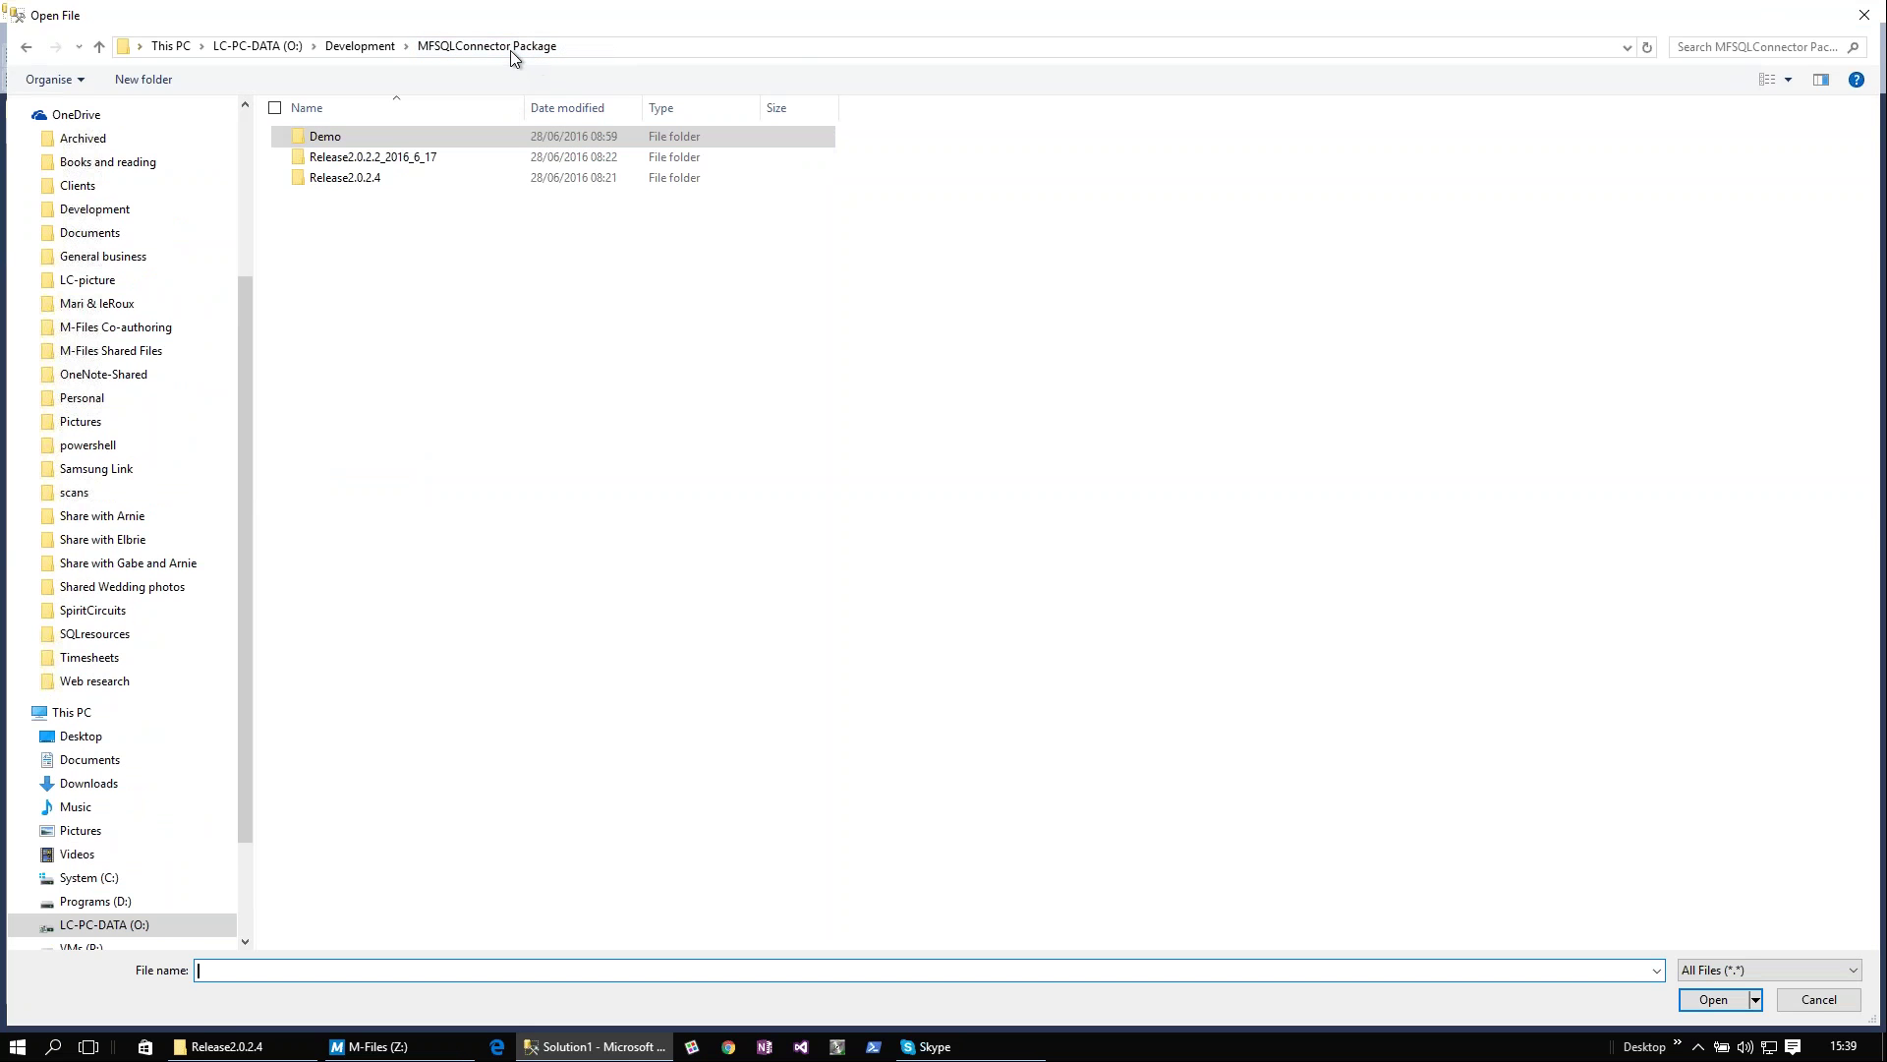
{"action": "double_click", "coordinate": [363, 181]}
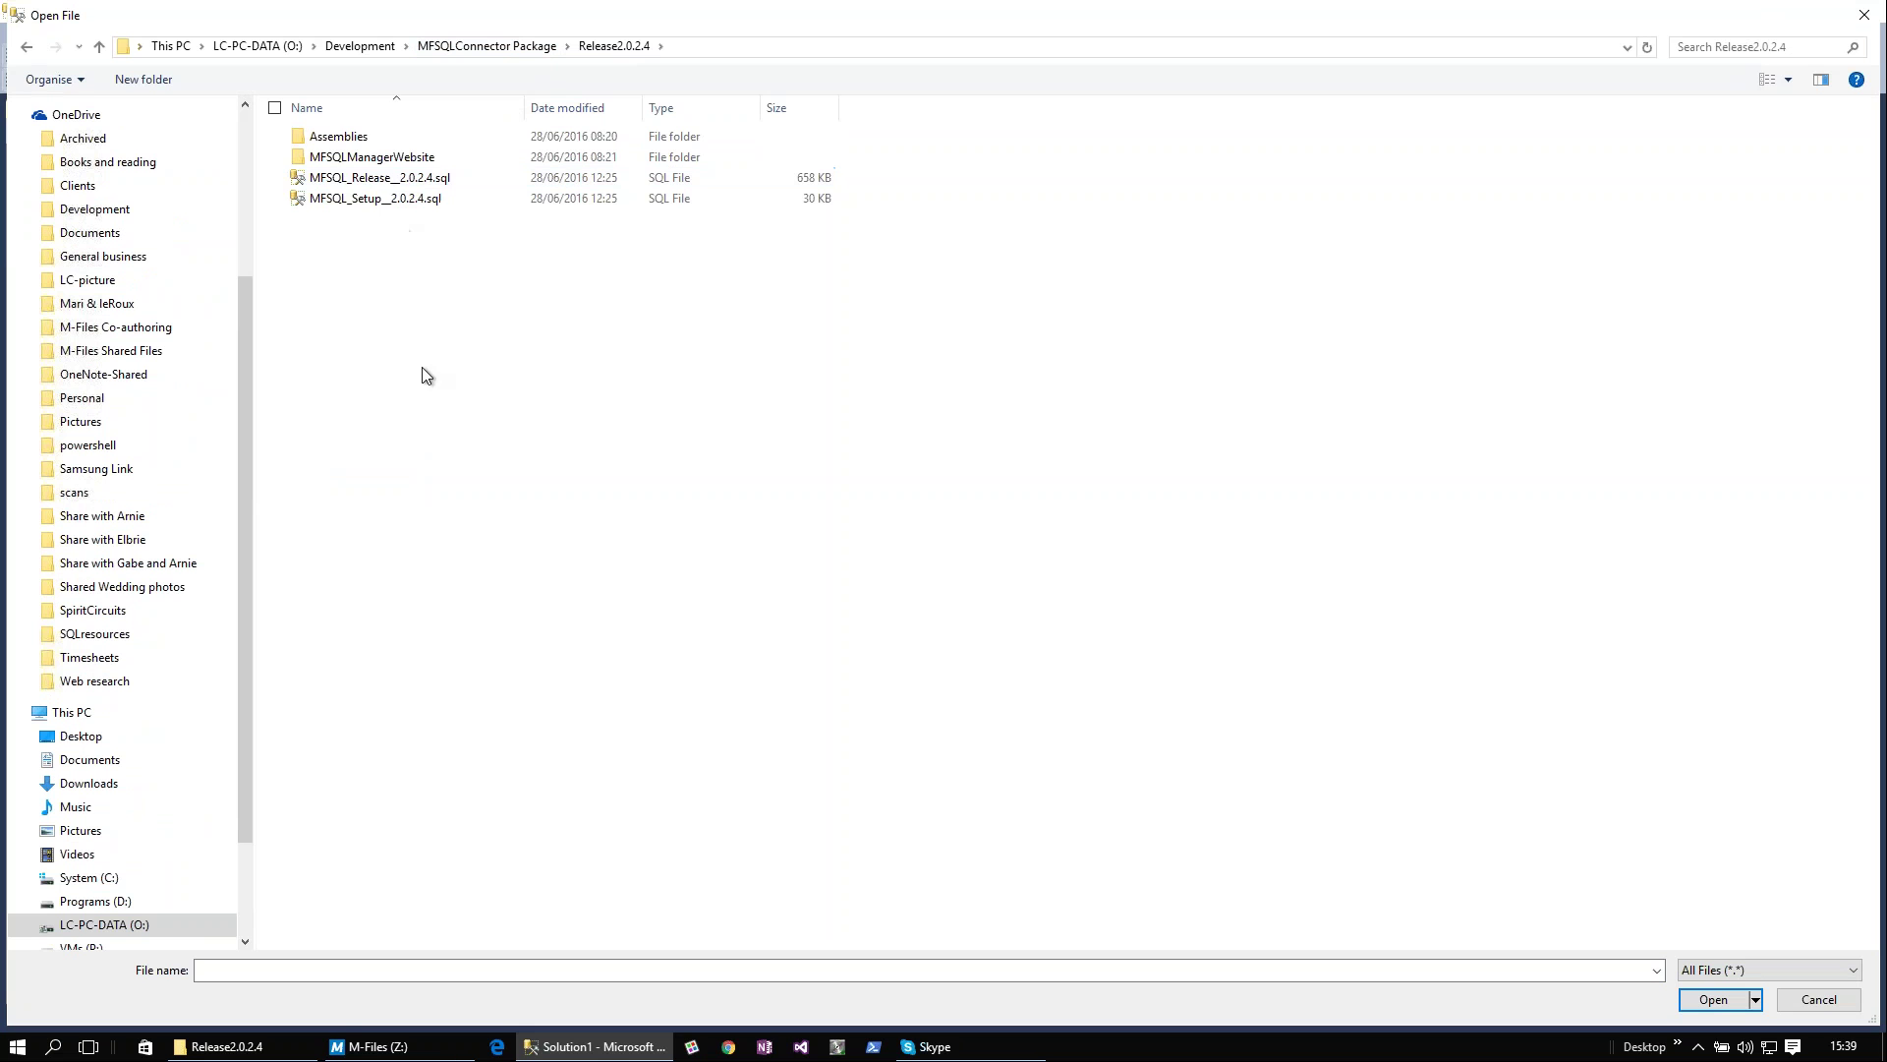
{"action": "double_click", "coordinate": [334, 159]}
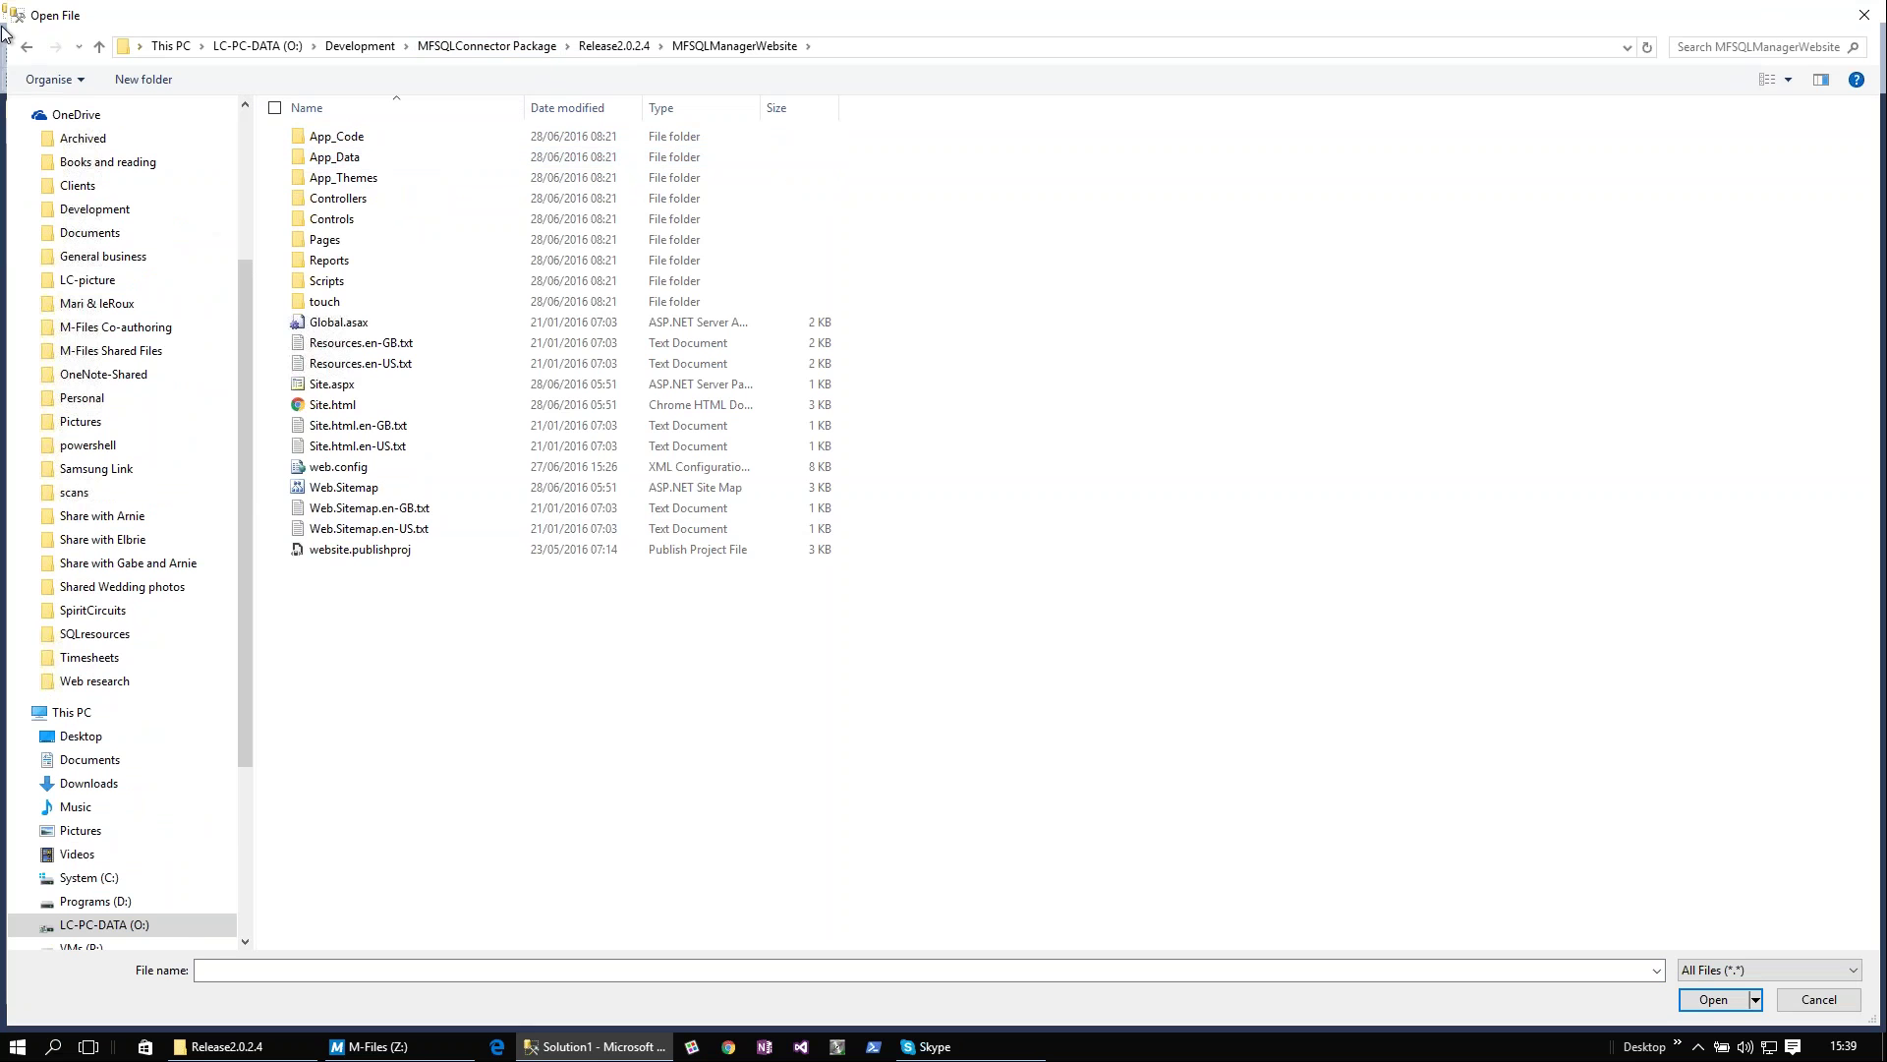
{"action": "left_click", "coordinate": [26, 46]}
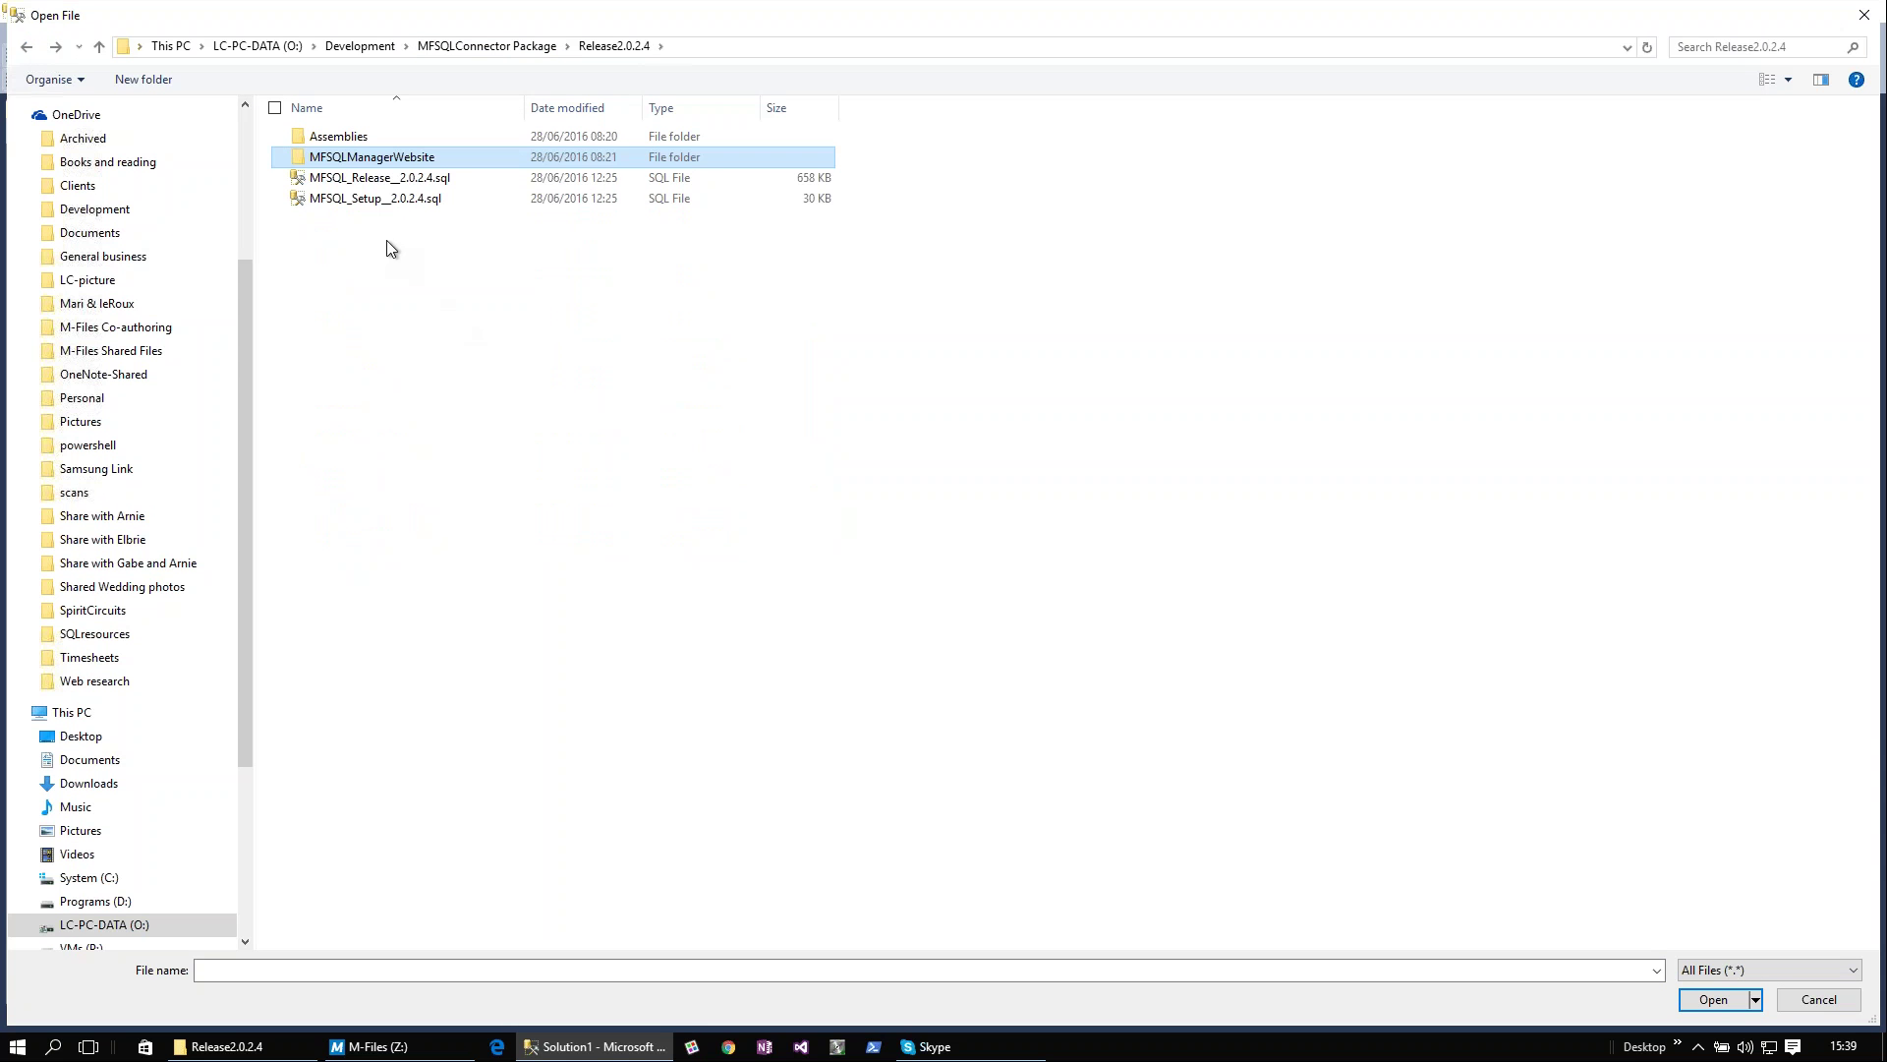
{"action": "left_click", "coordinate": [343, 204]}
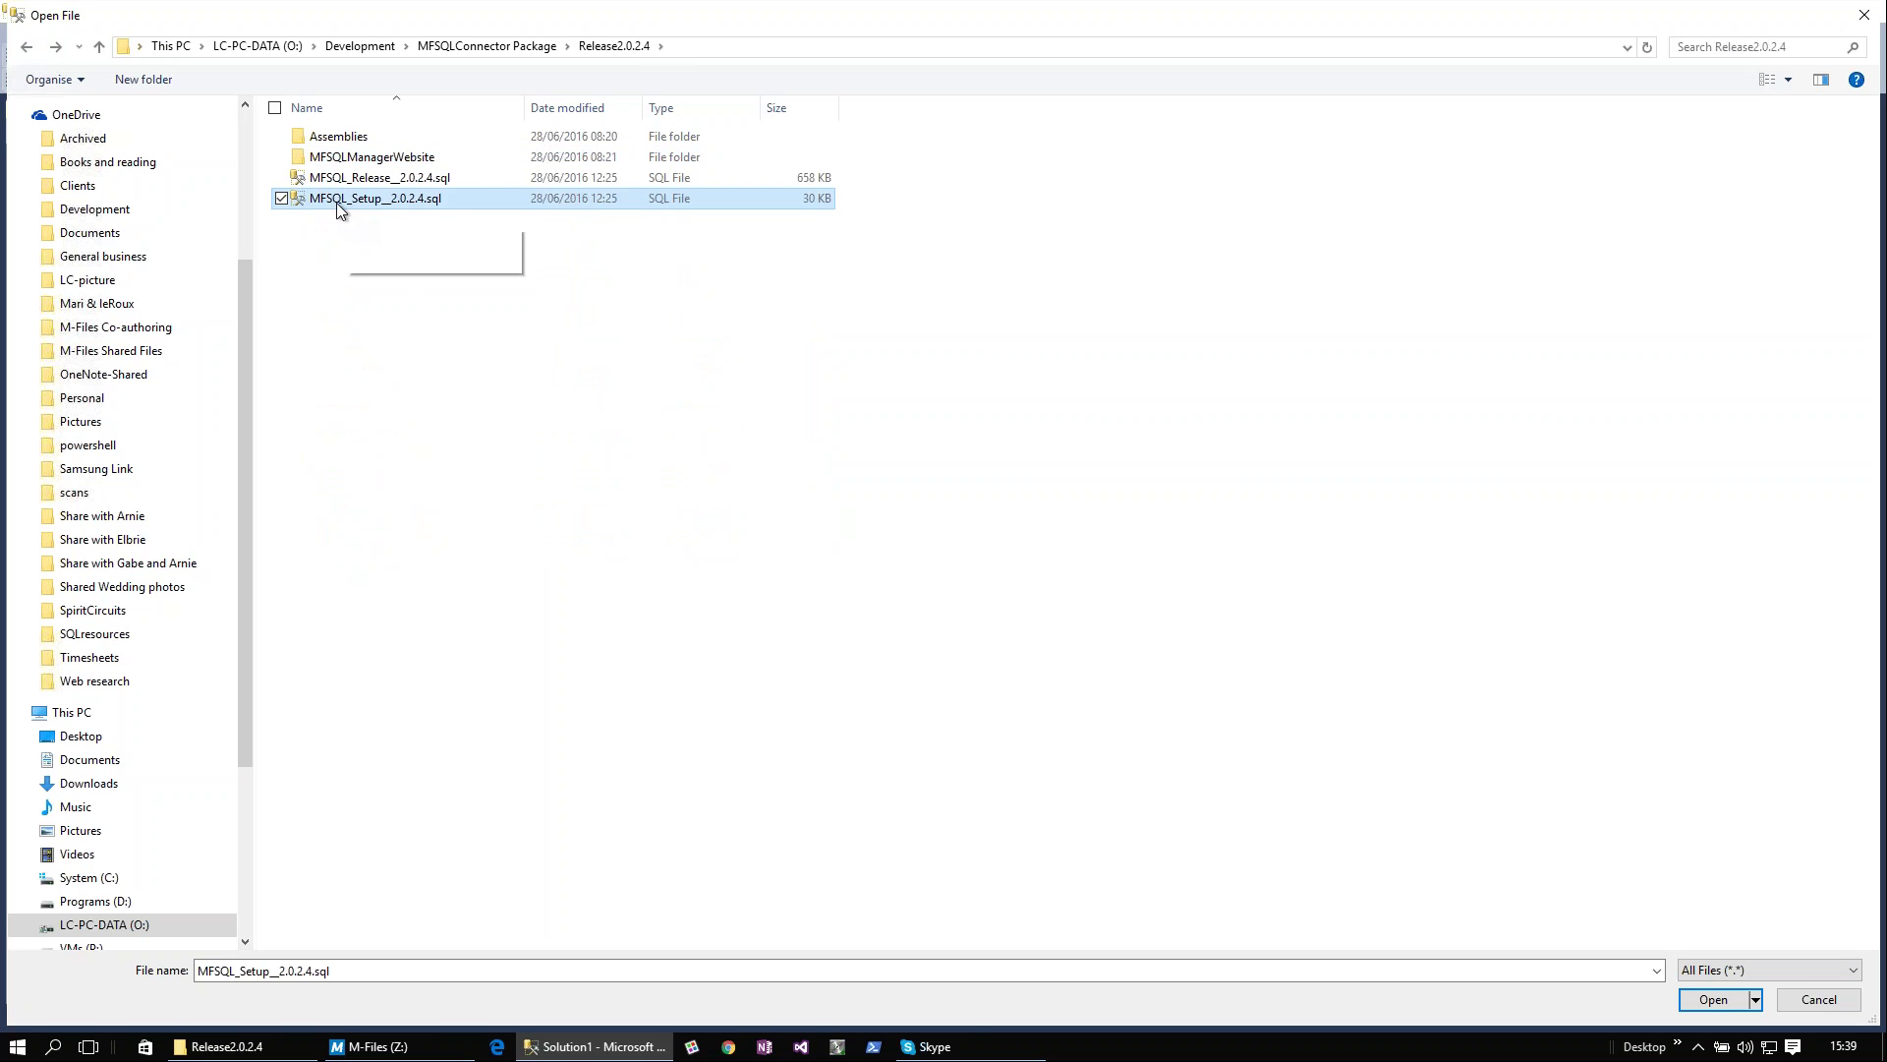
{"action": "left_click", "coordinate": [300, 179], "text": "ctrl"}
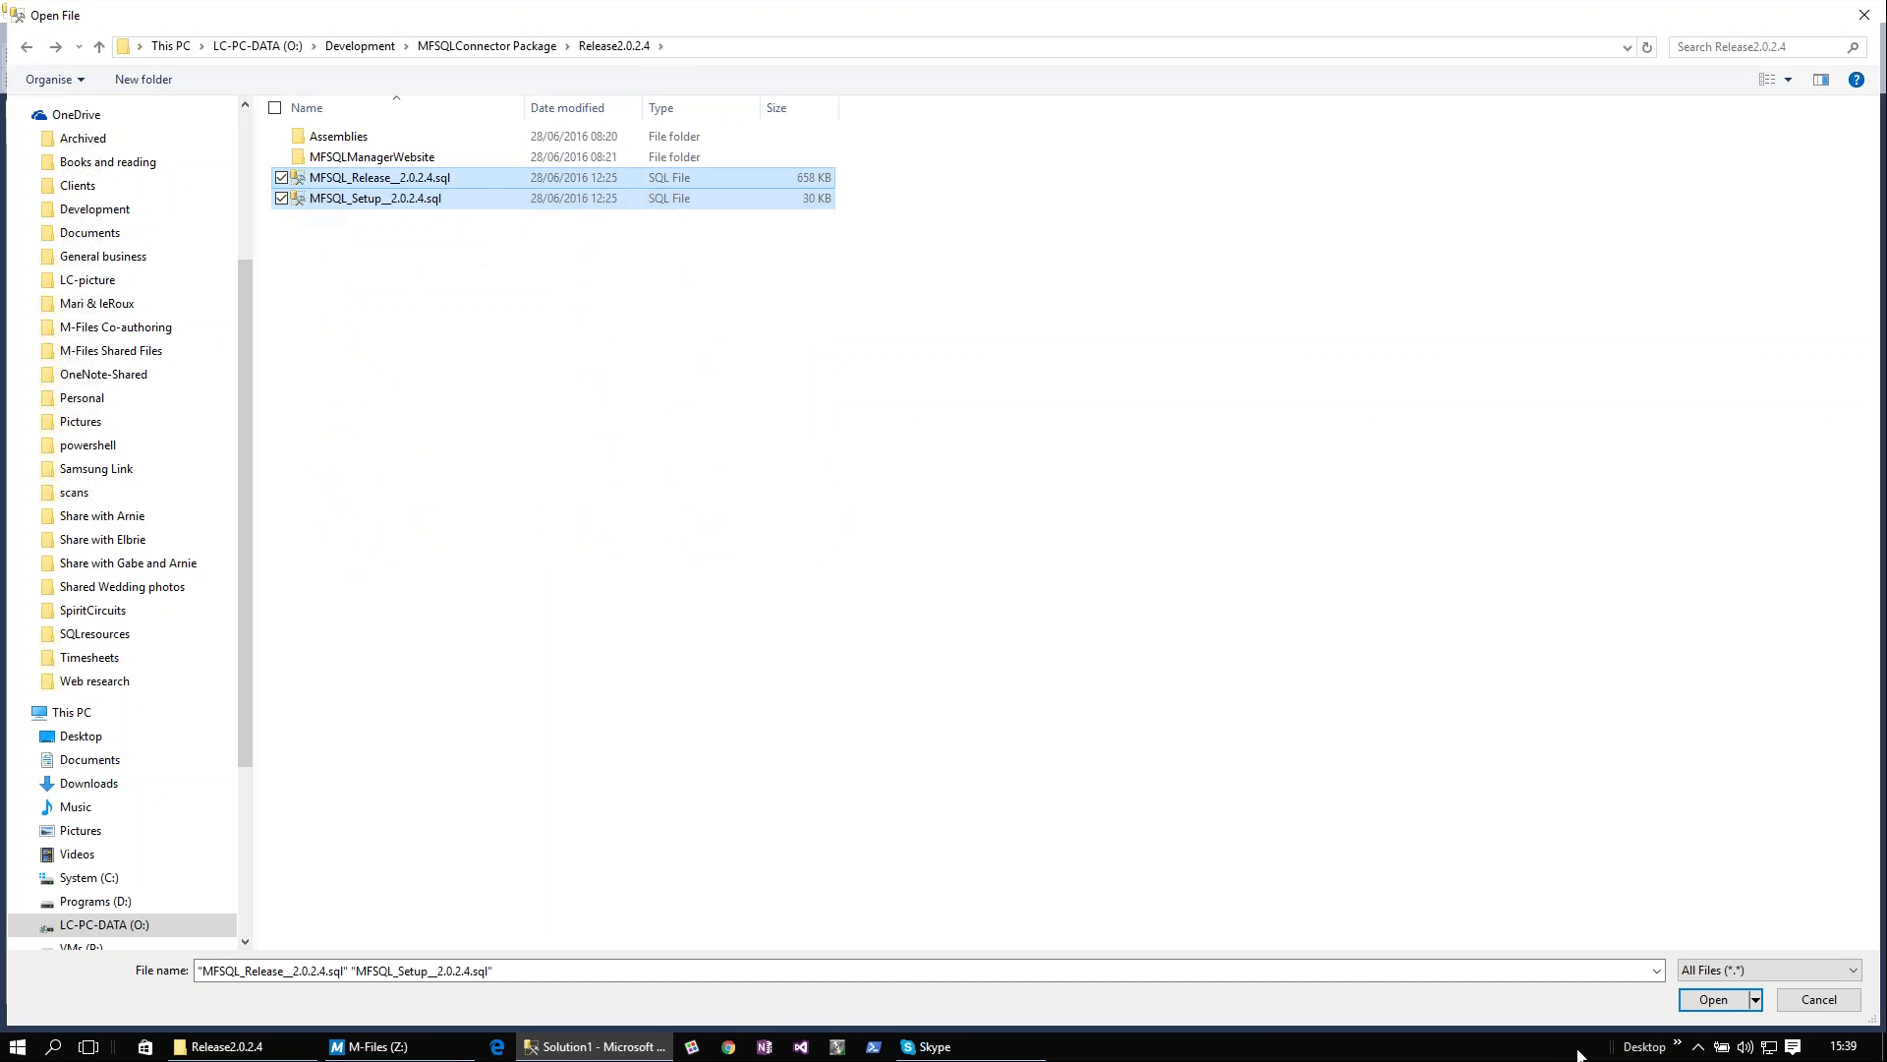
{"action": "left_click", "coordinate": [1705, 1001]}
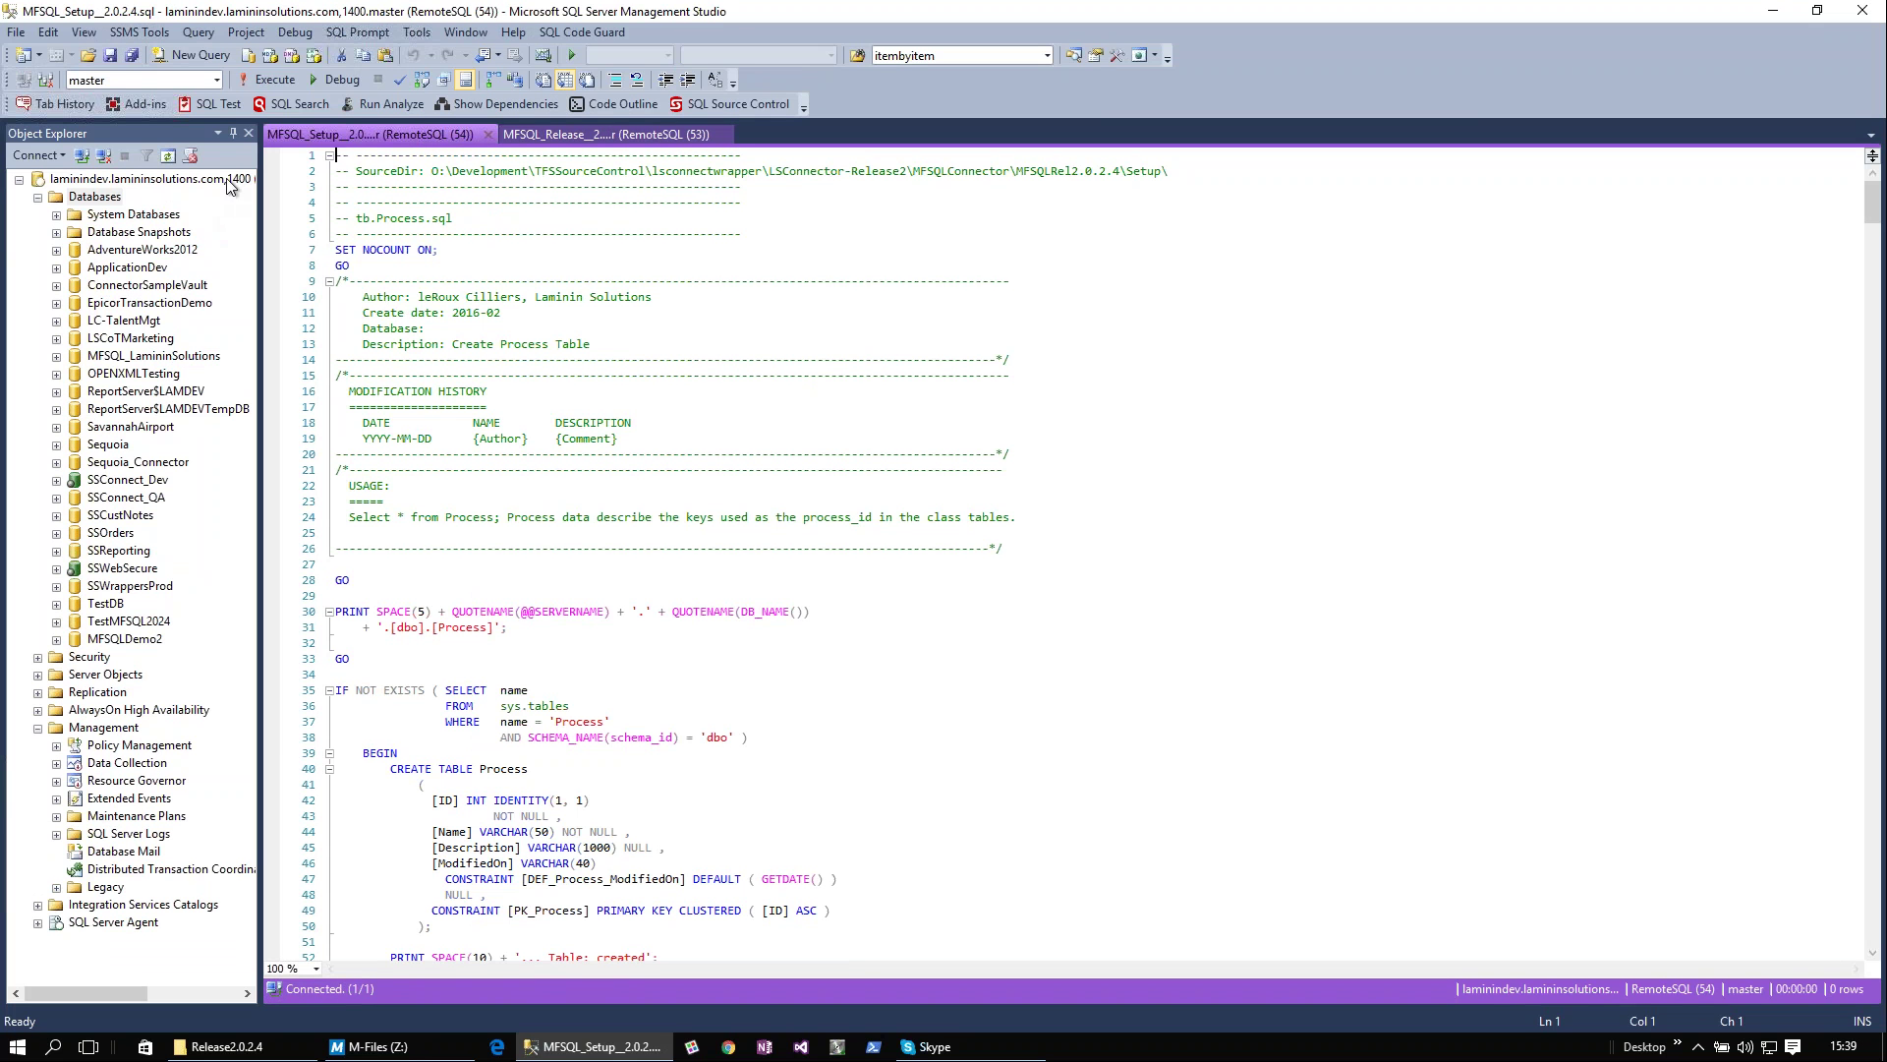
Run the MFSQL_Setup script against the MFSQLDemo2 database and check the installation paths in its closing setup report.
{"action": "left_click", "coordinate": [216, 82]}
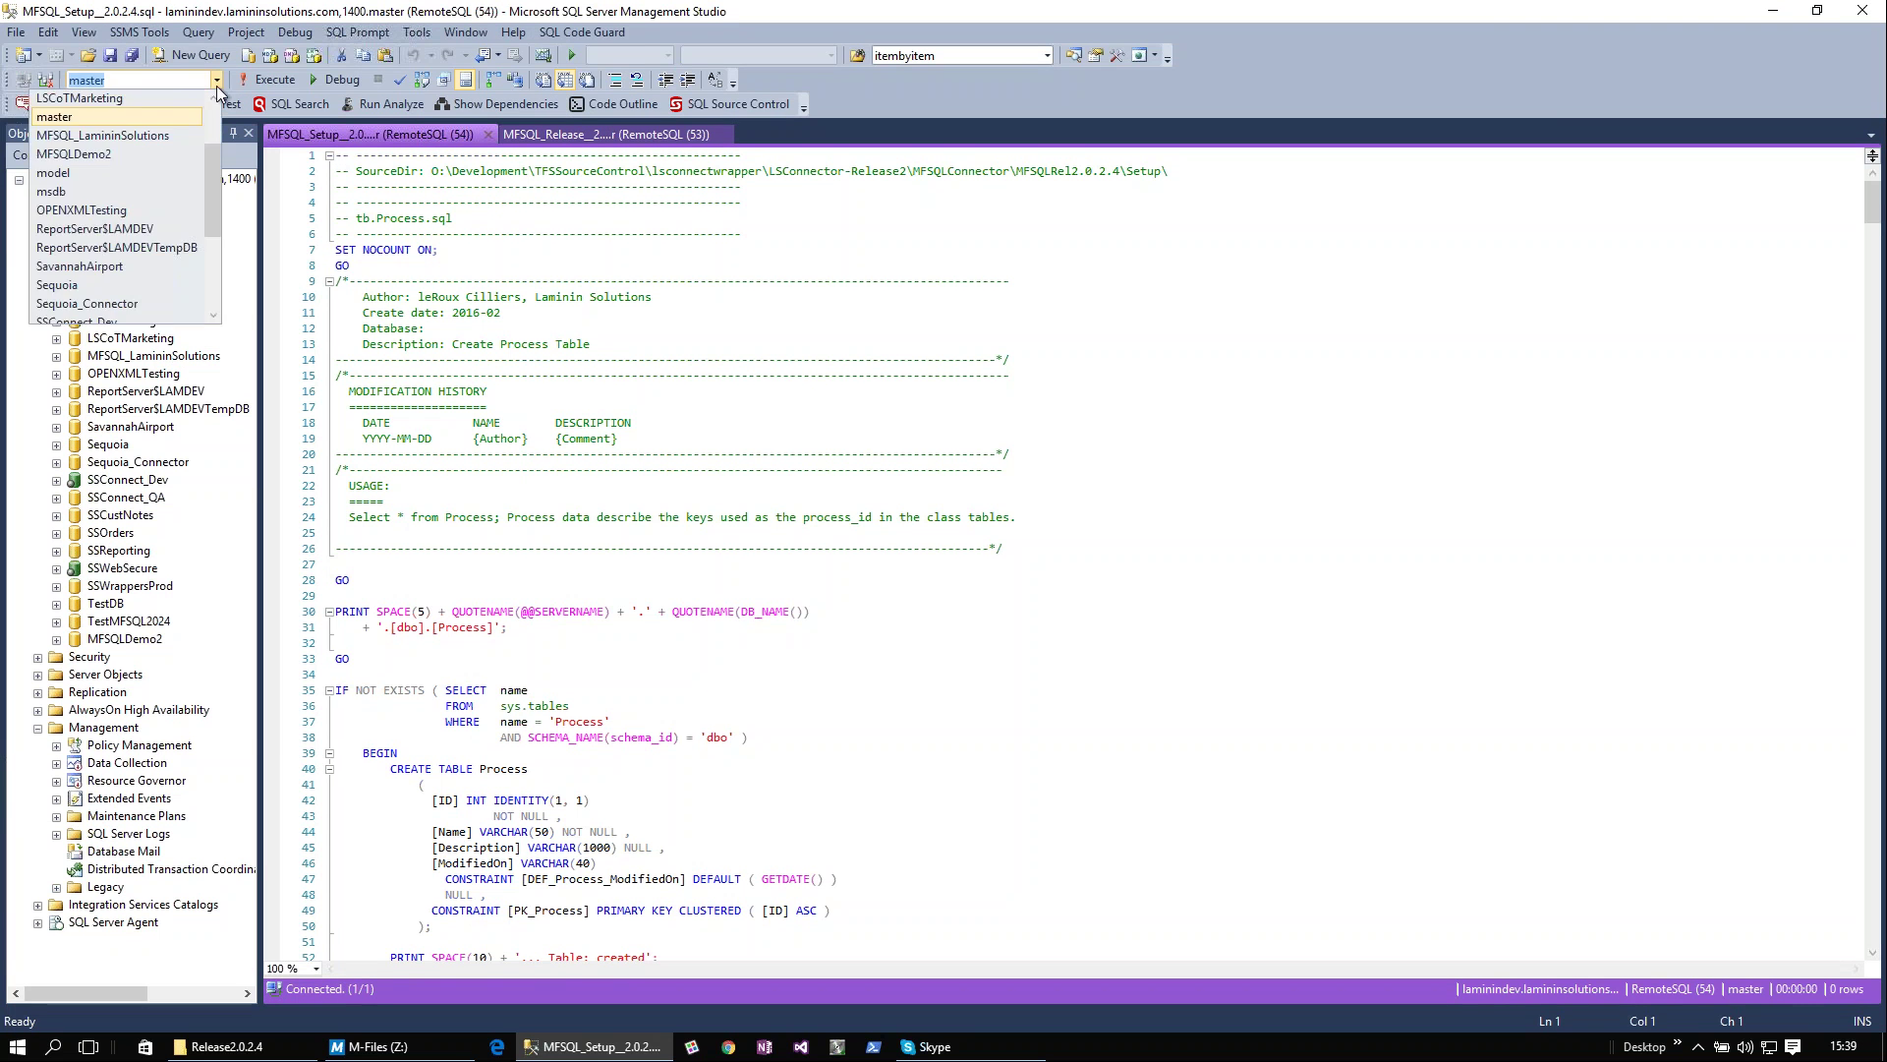
{"action": "mouse_move", "coordinate": [210, 167]}
{"action": "left_mouse_down"}
{"action": "mouse_move", "coordinate": [219, 246]}
{"action": "mouse_move", "coordinate": [220, 132]}
{"action": "left_mouse_up"}
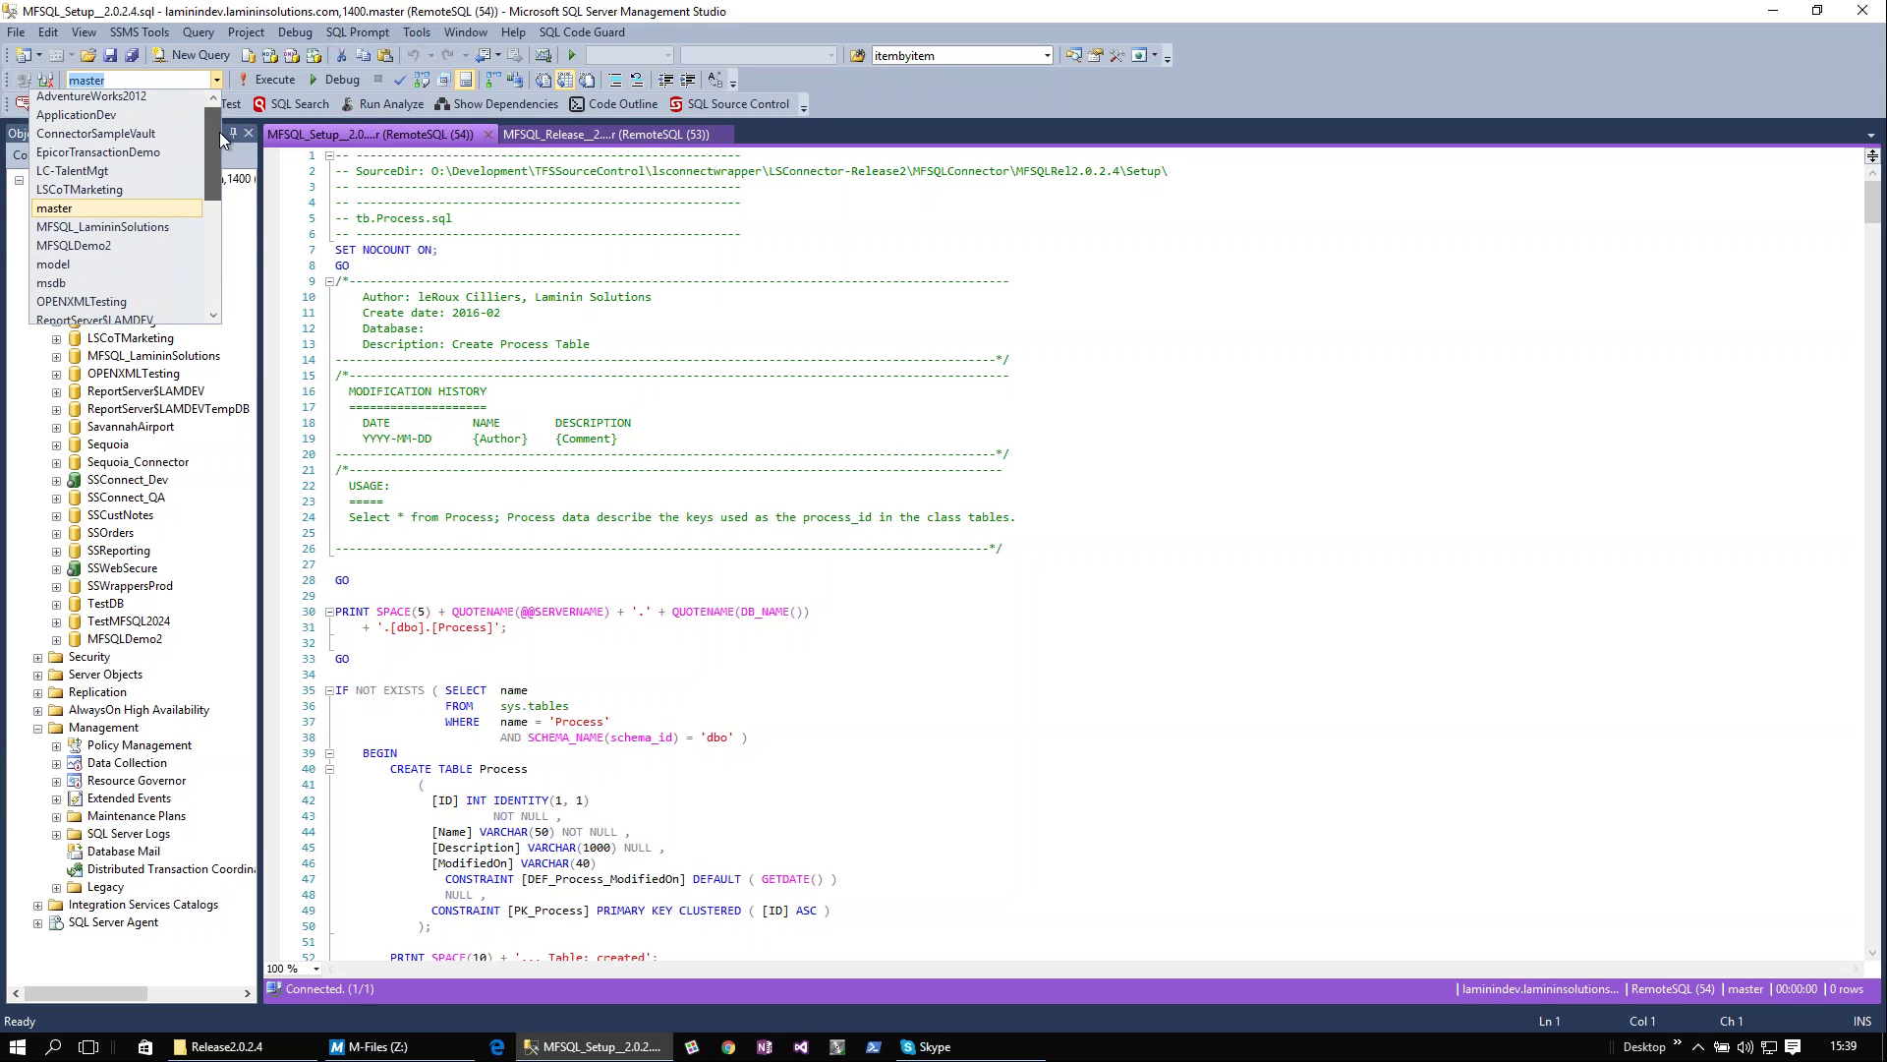
{"action": "left_click", "coordinate": [85, 243]}
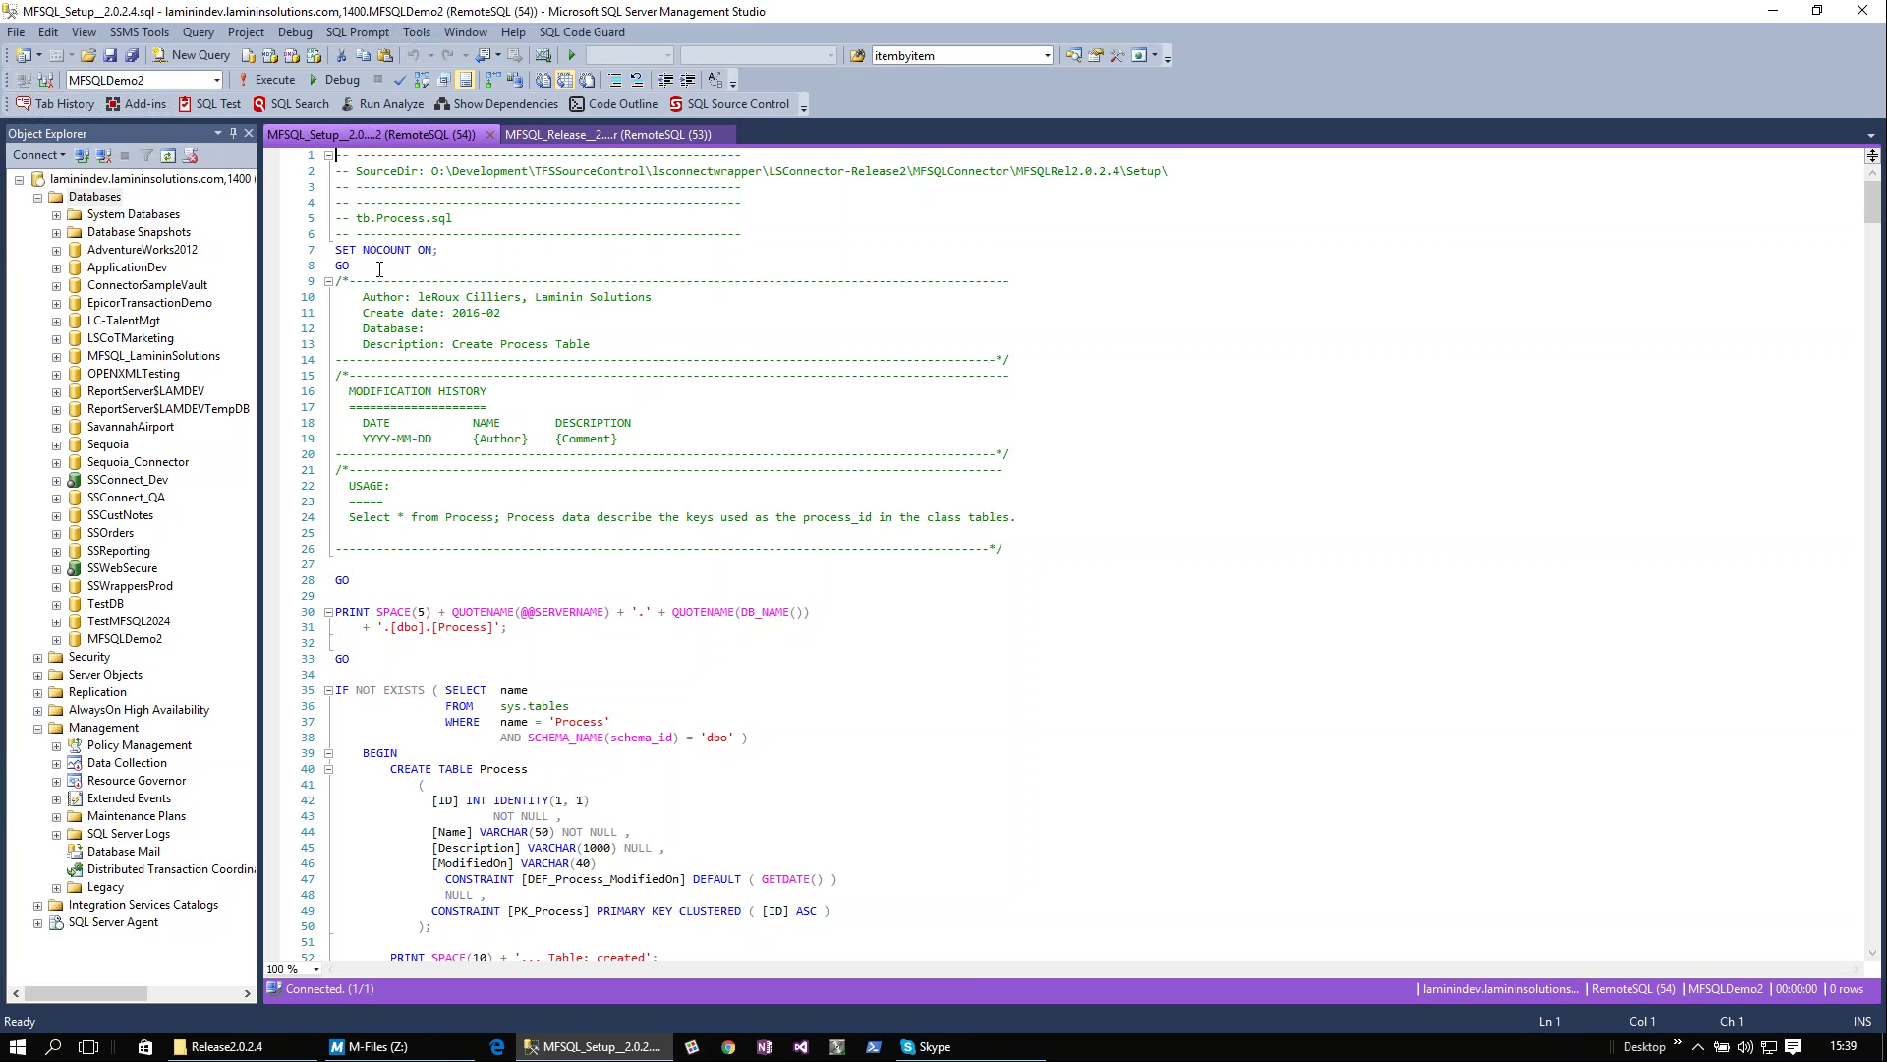
{"action": "left_click", "coordinate": [267, 79]}
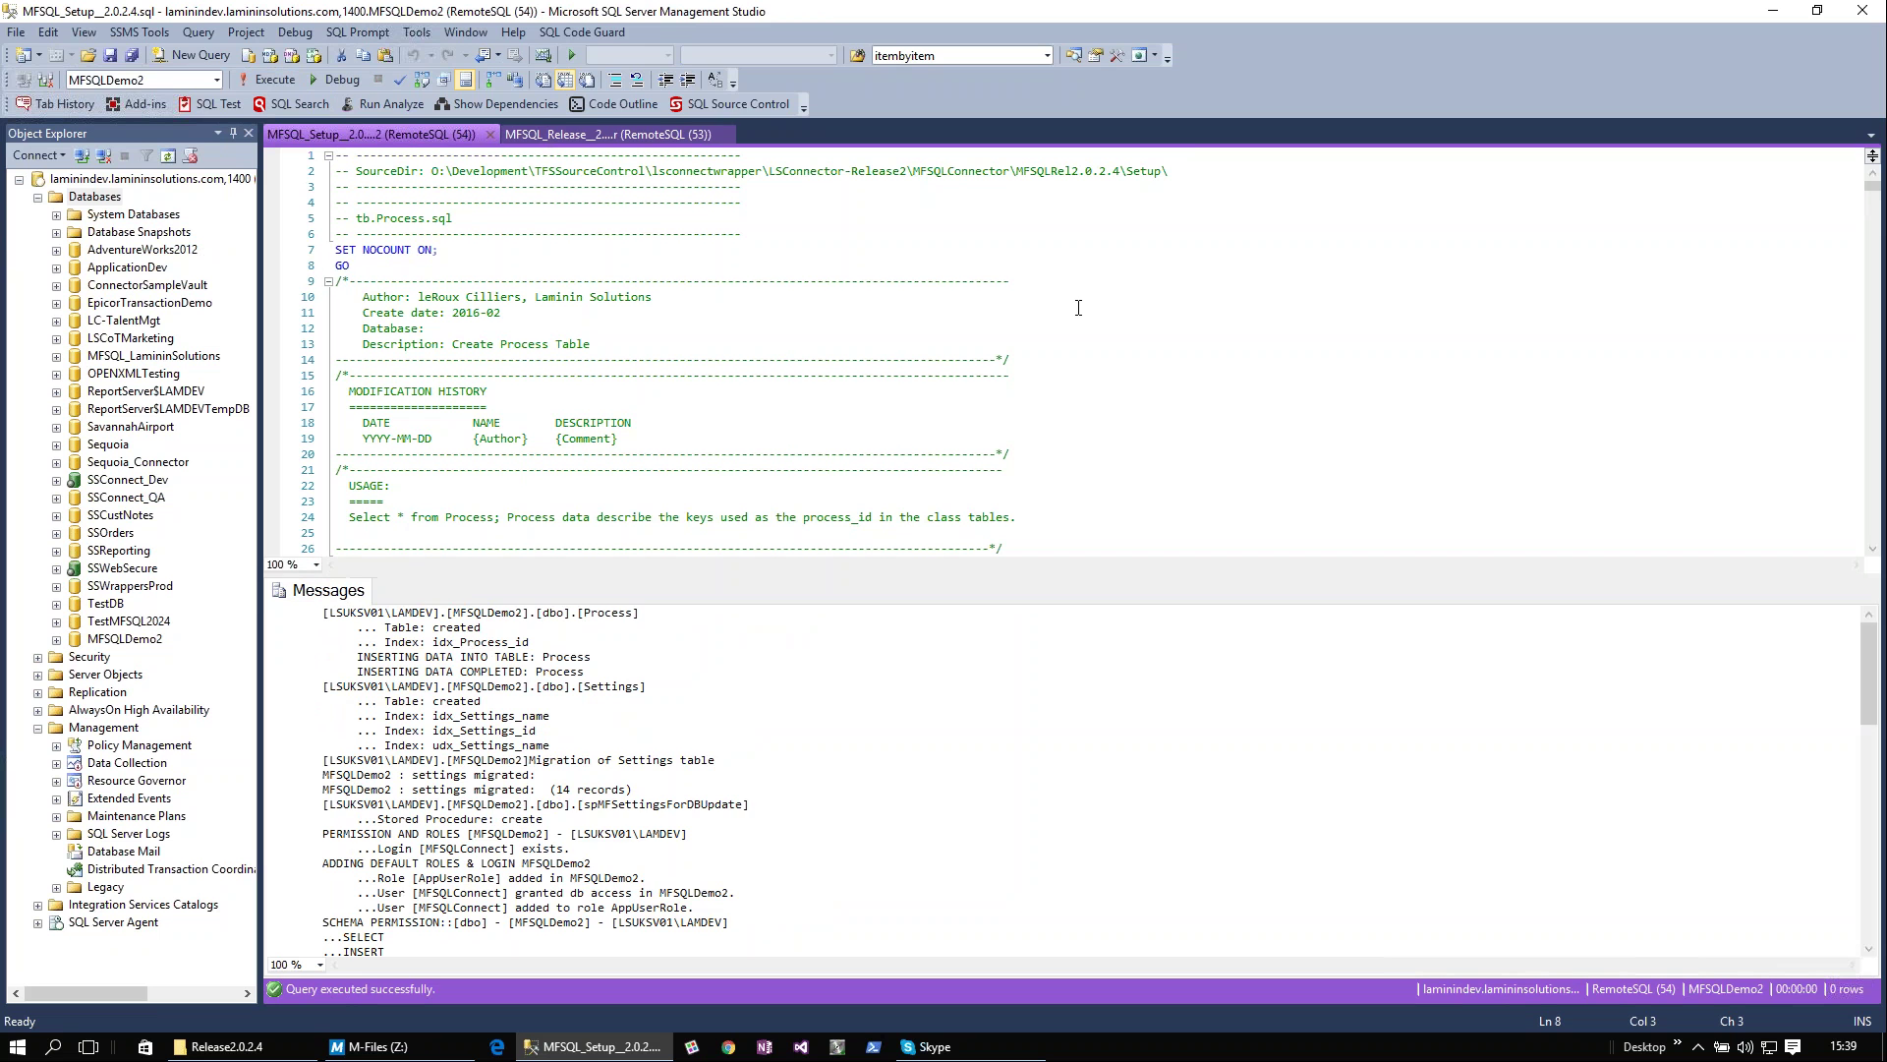
{"action": "left_click_drag", "start_coordinate": [1878, 652], "coordinate": [1881, 786]}
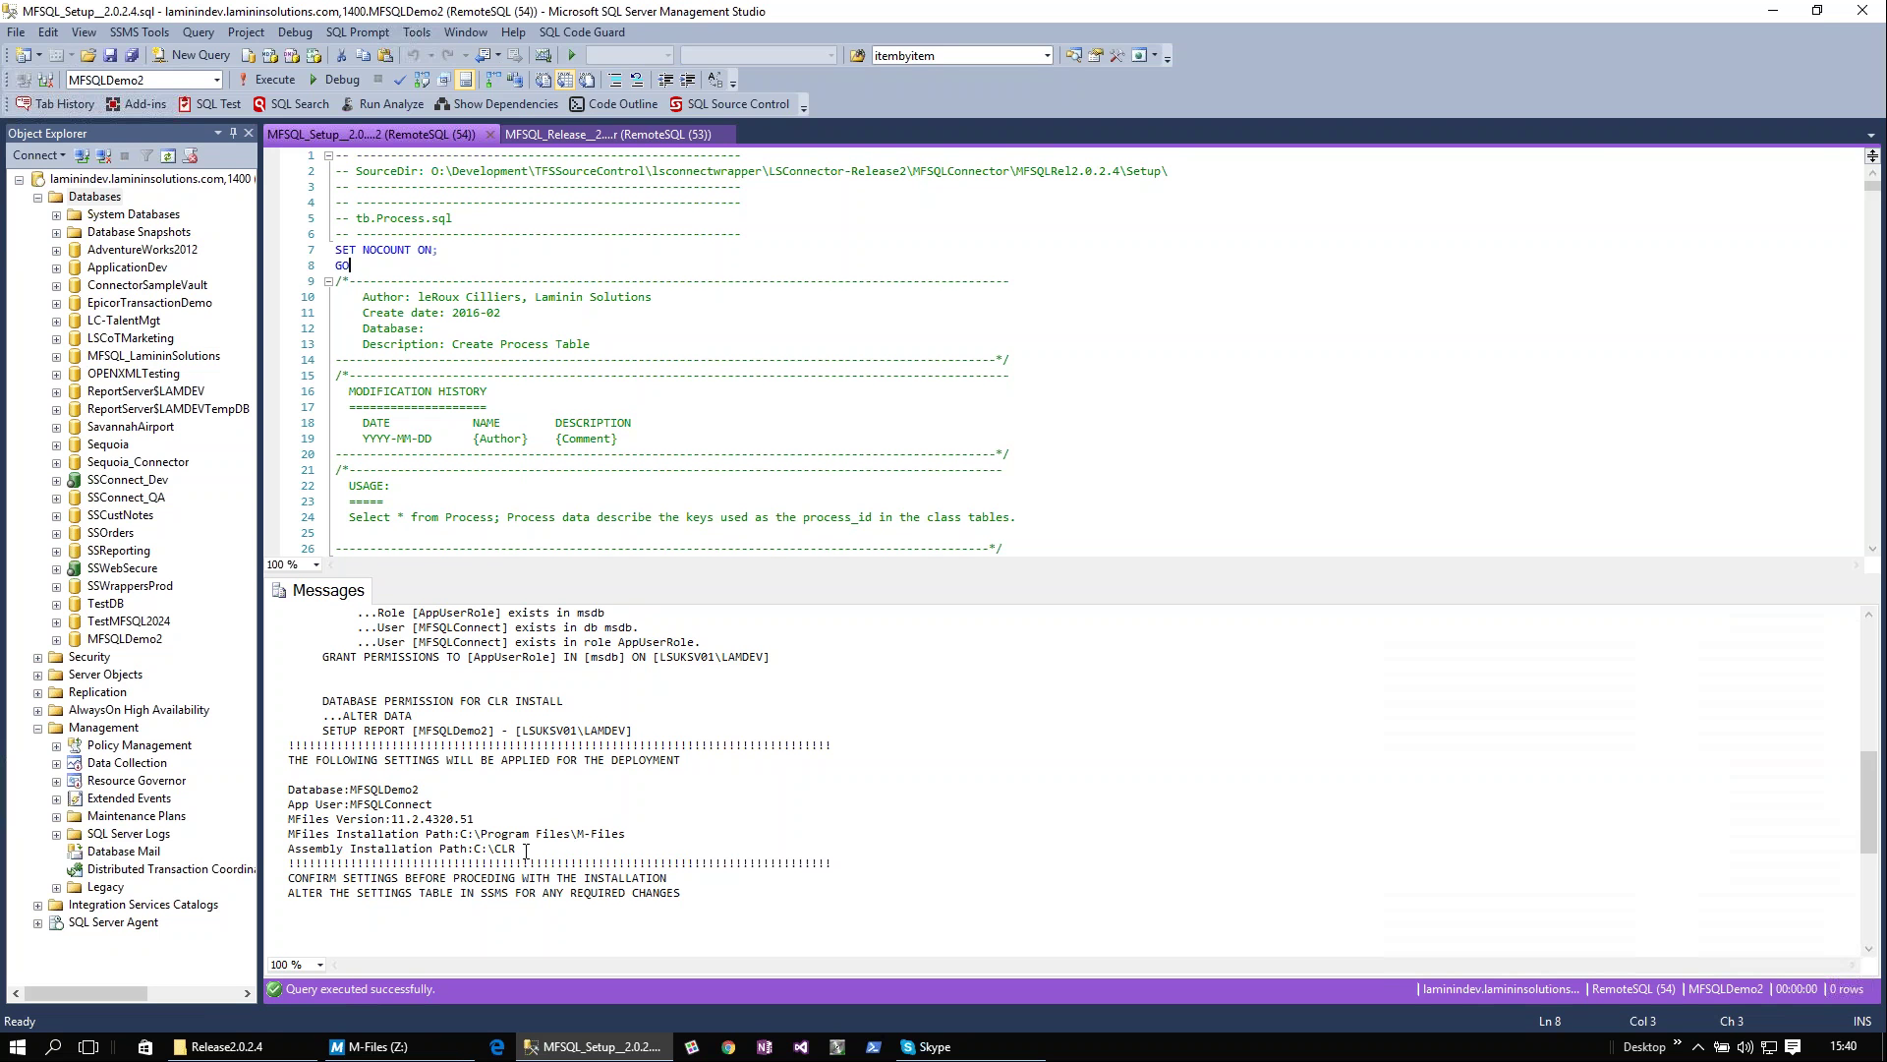
{"action": "left_click_drag", "start_coordinate": [521, 851], "coordinate": [467, 835]}
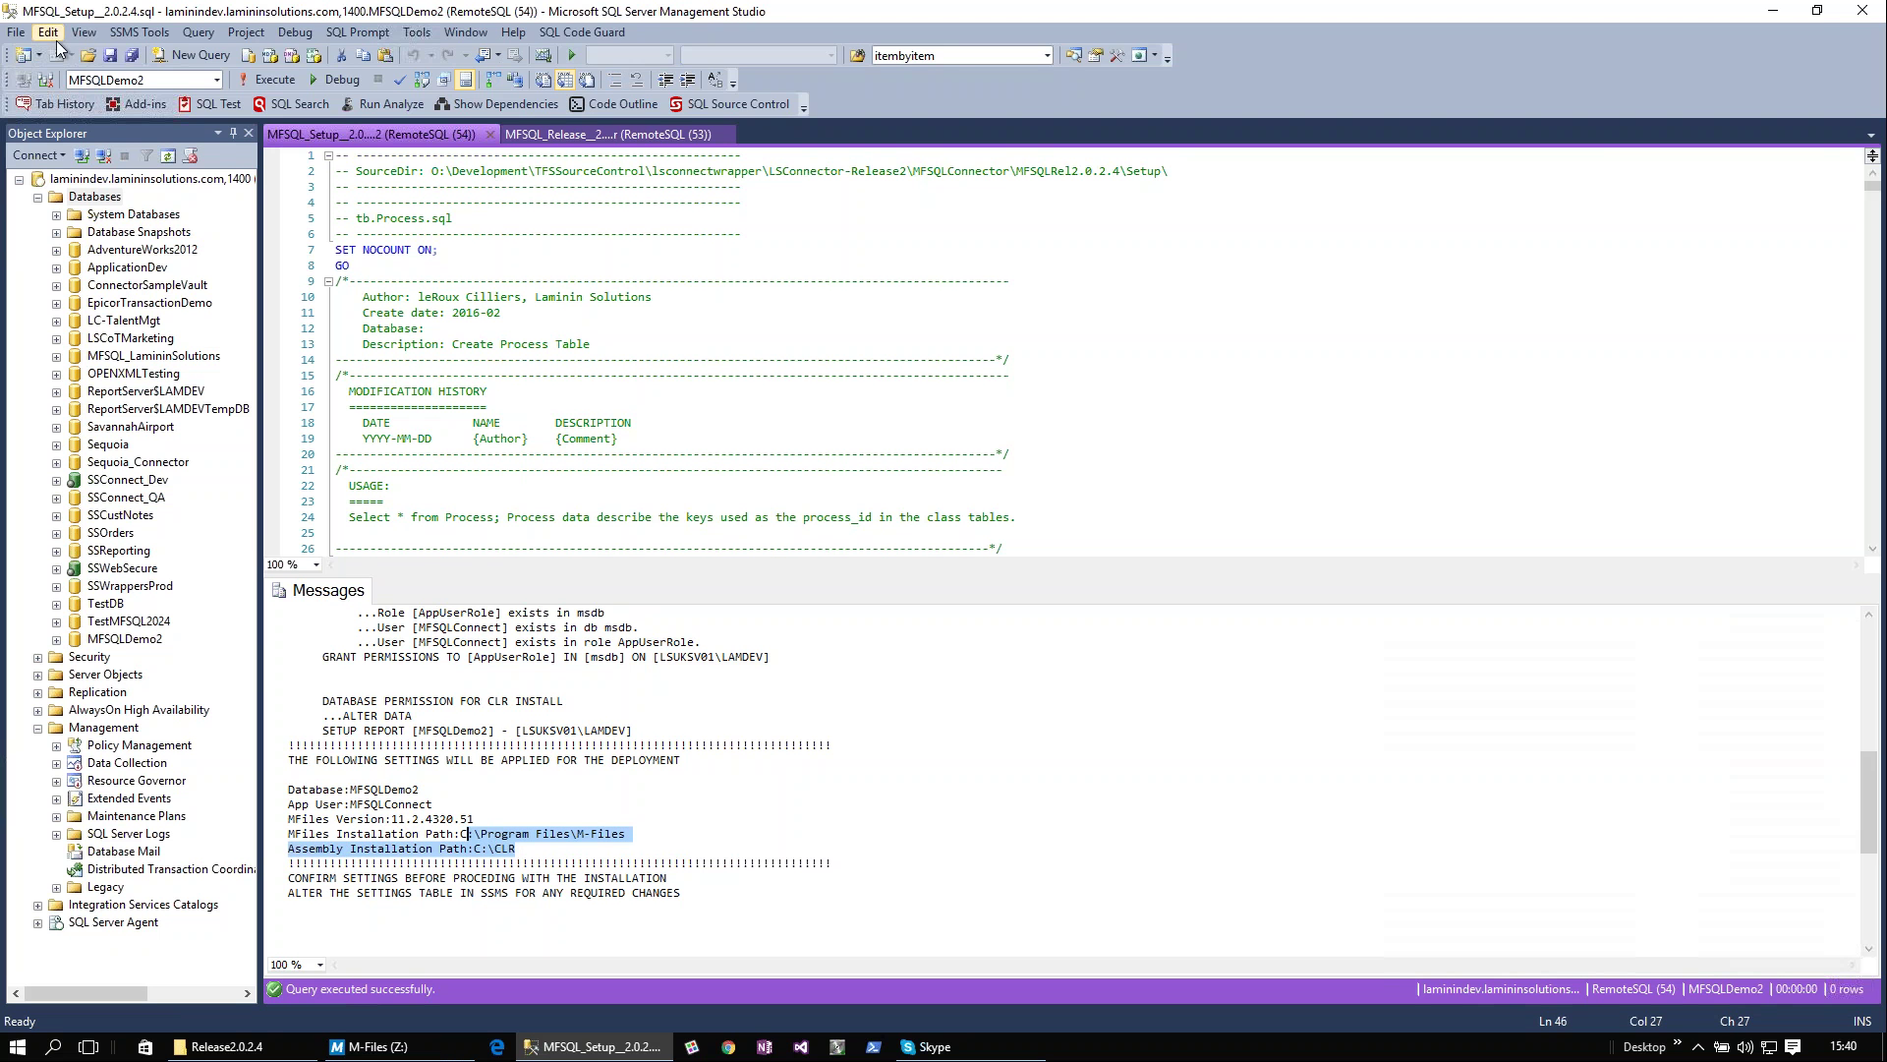
Open script.SampleVaultSettings.sql from the Demo folder of MFSQLConnector Package.
{"action": "left_click", "coordinate": [88, 55]}
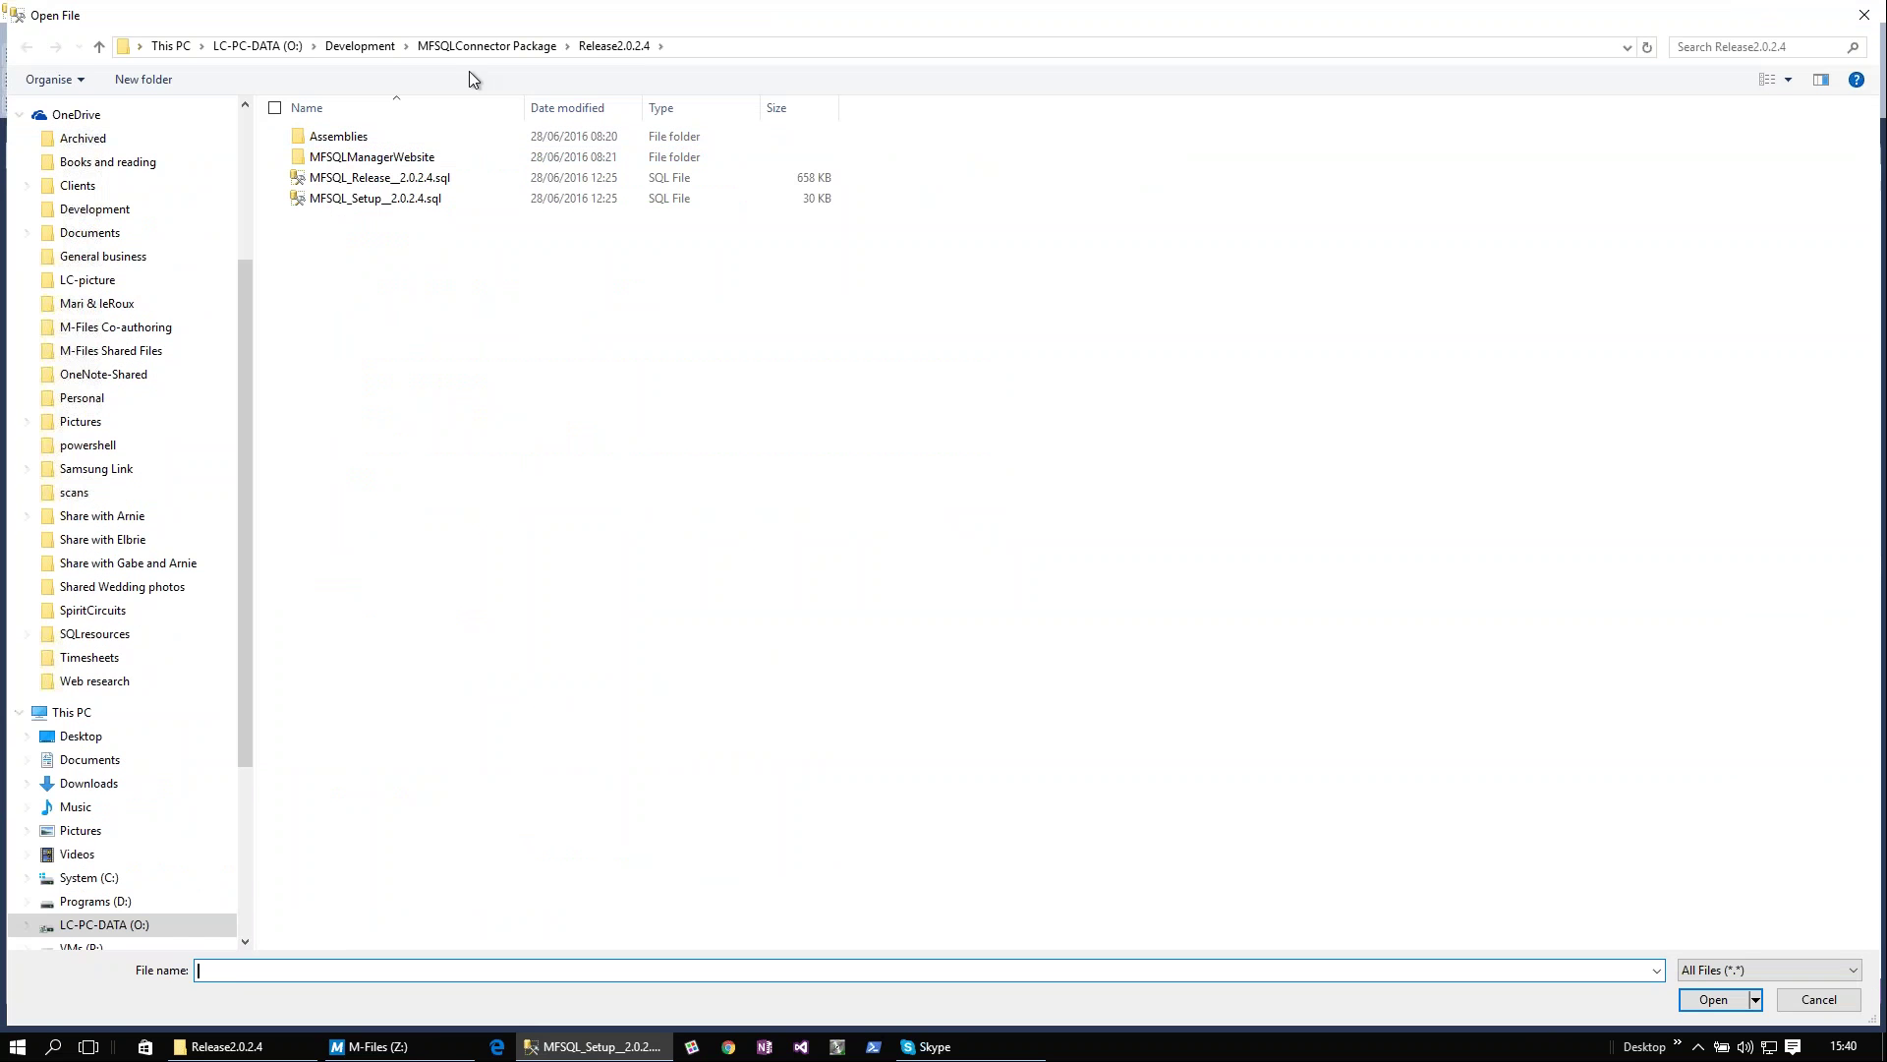
{"action": "left_click", "coordinate": [486, 46]}
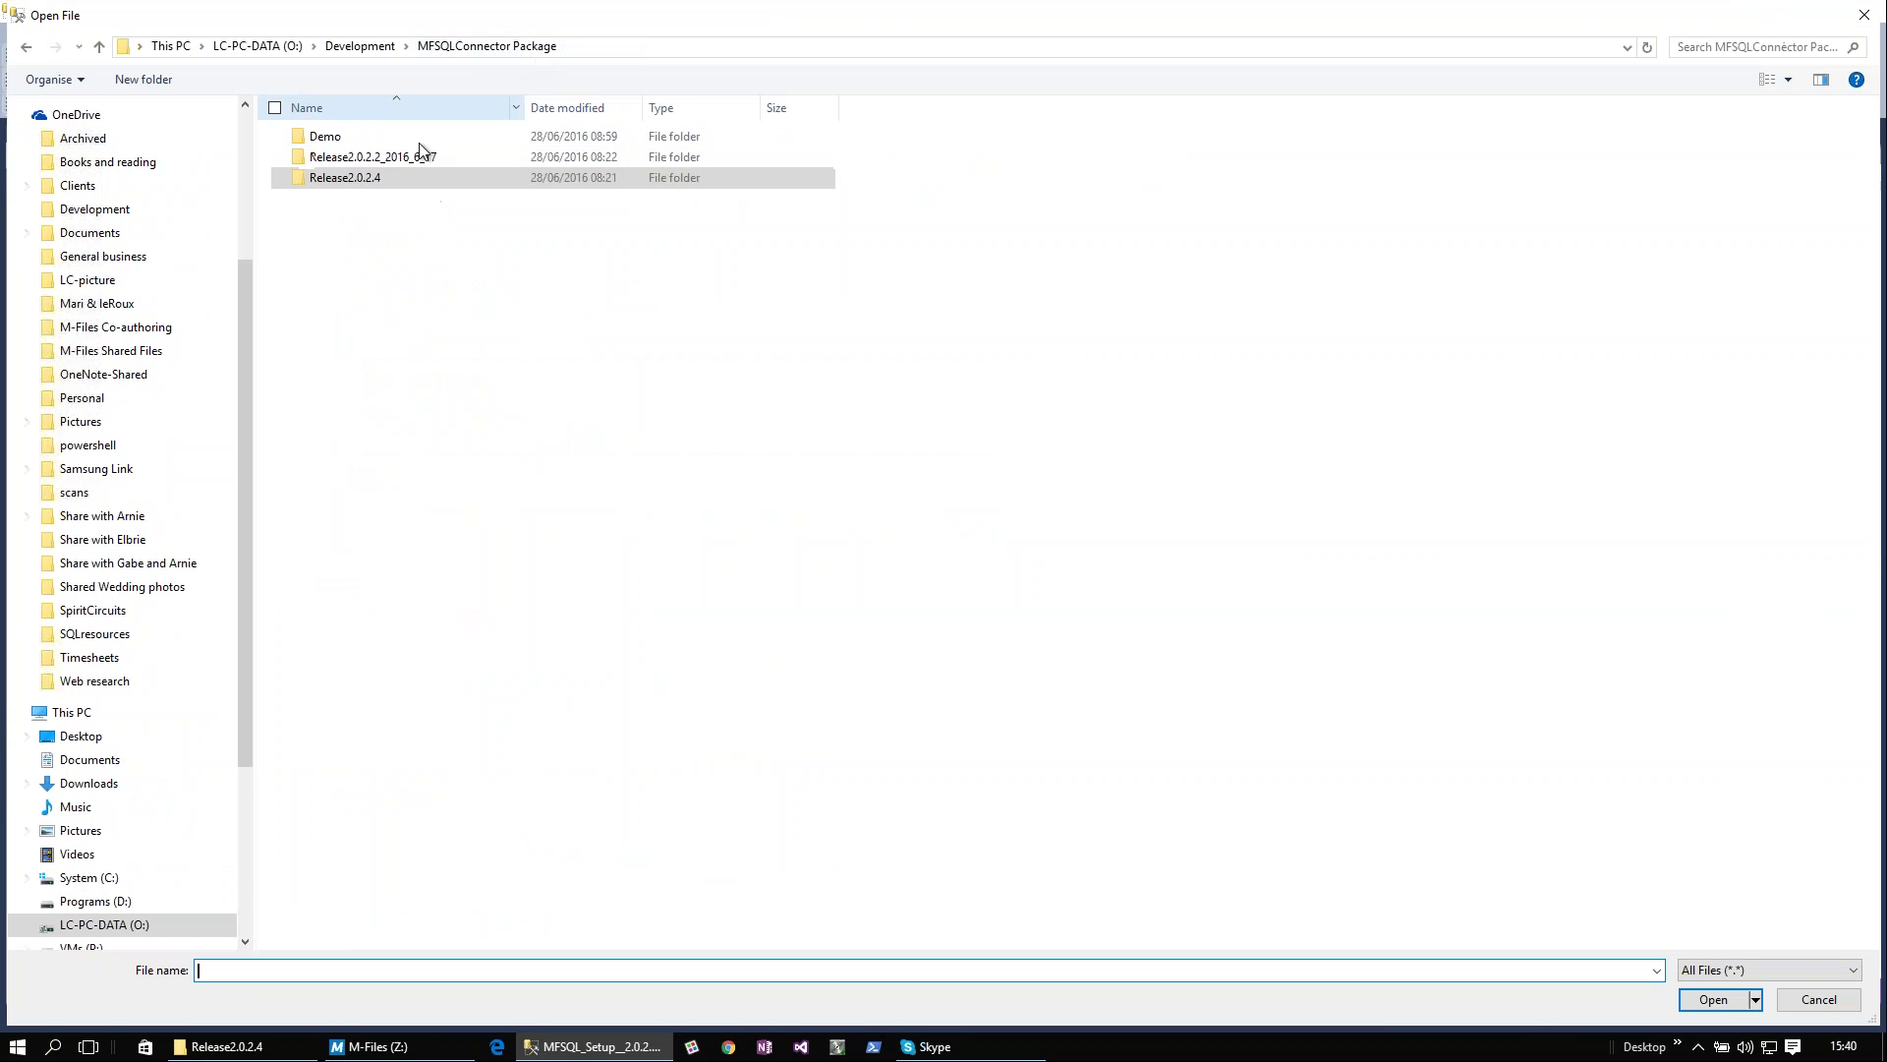
{"action": "double_click", "coordinate": [328, 141]}
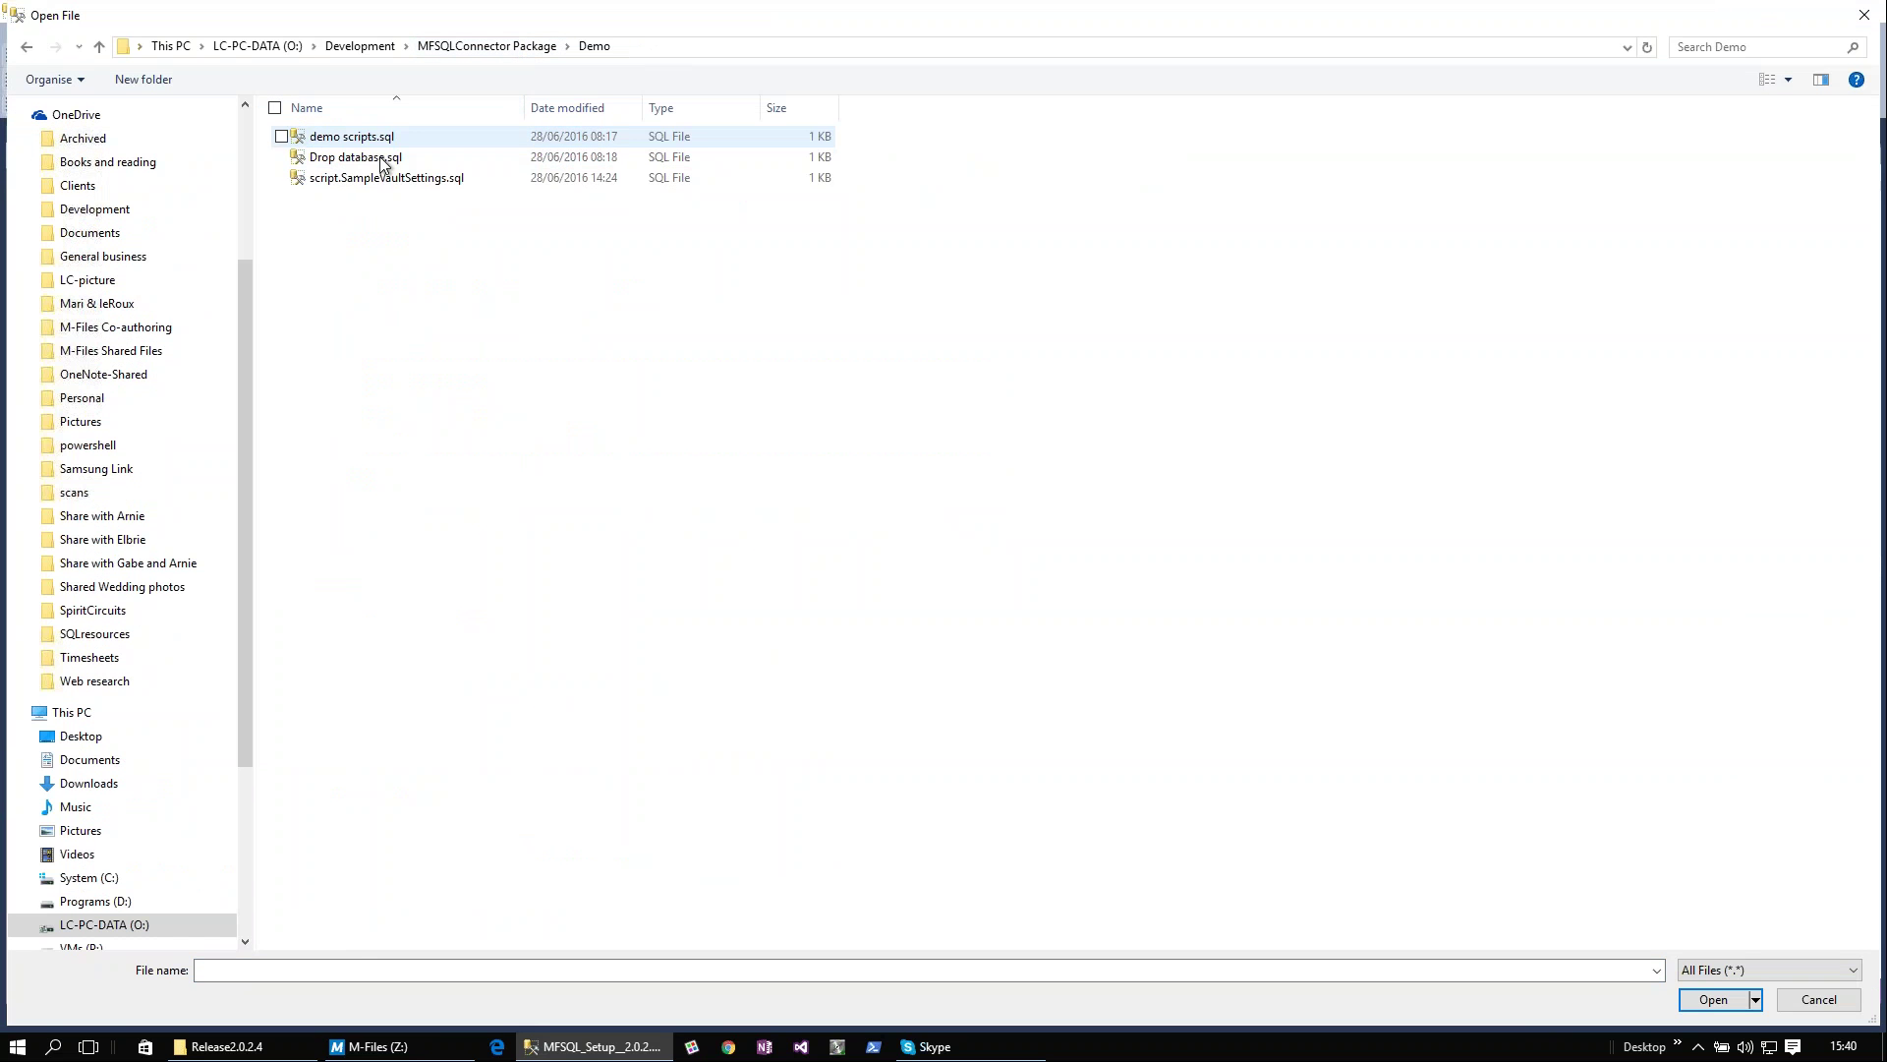
{"action": "left_click", "coordinate": [386, 179]}
{"action": "left_click", "coordinate": [1706, 1000]}
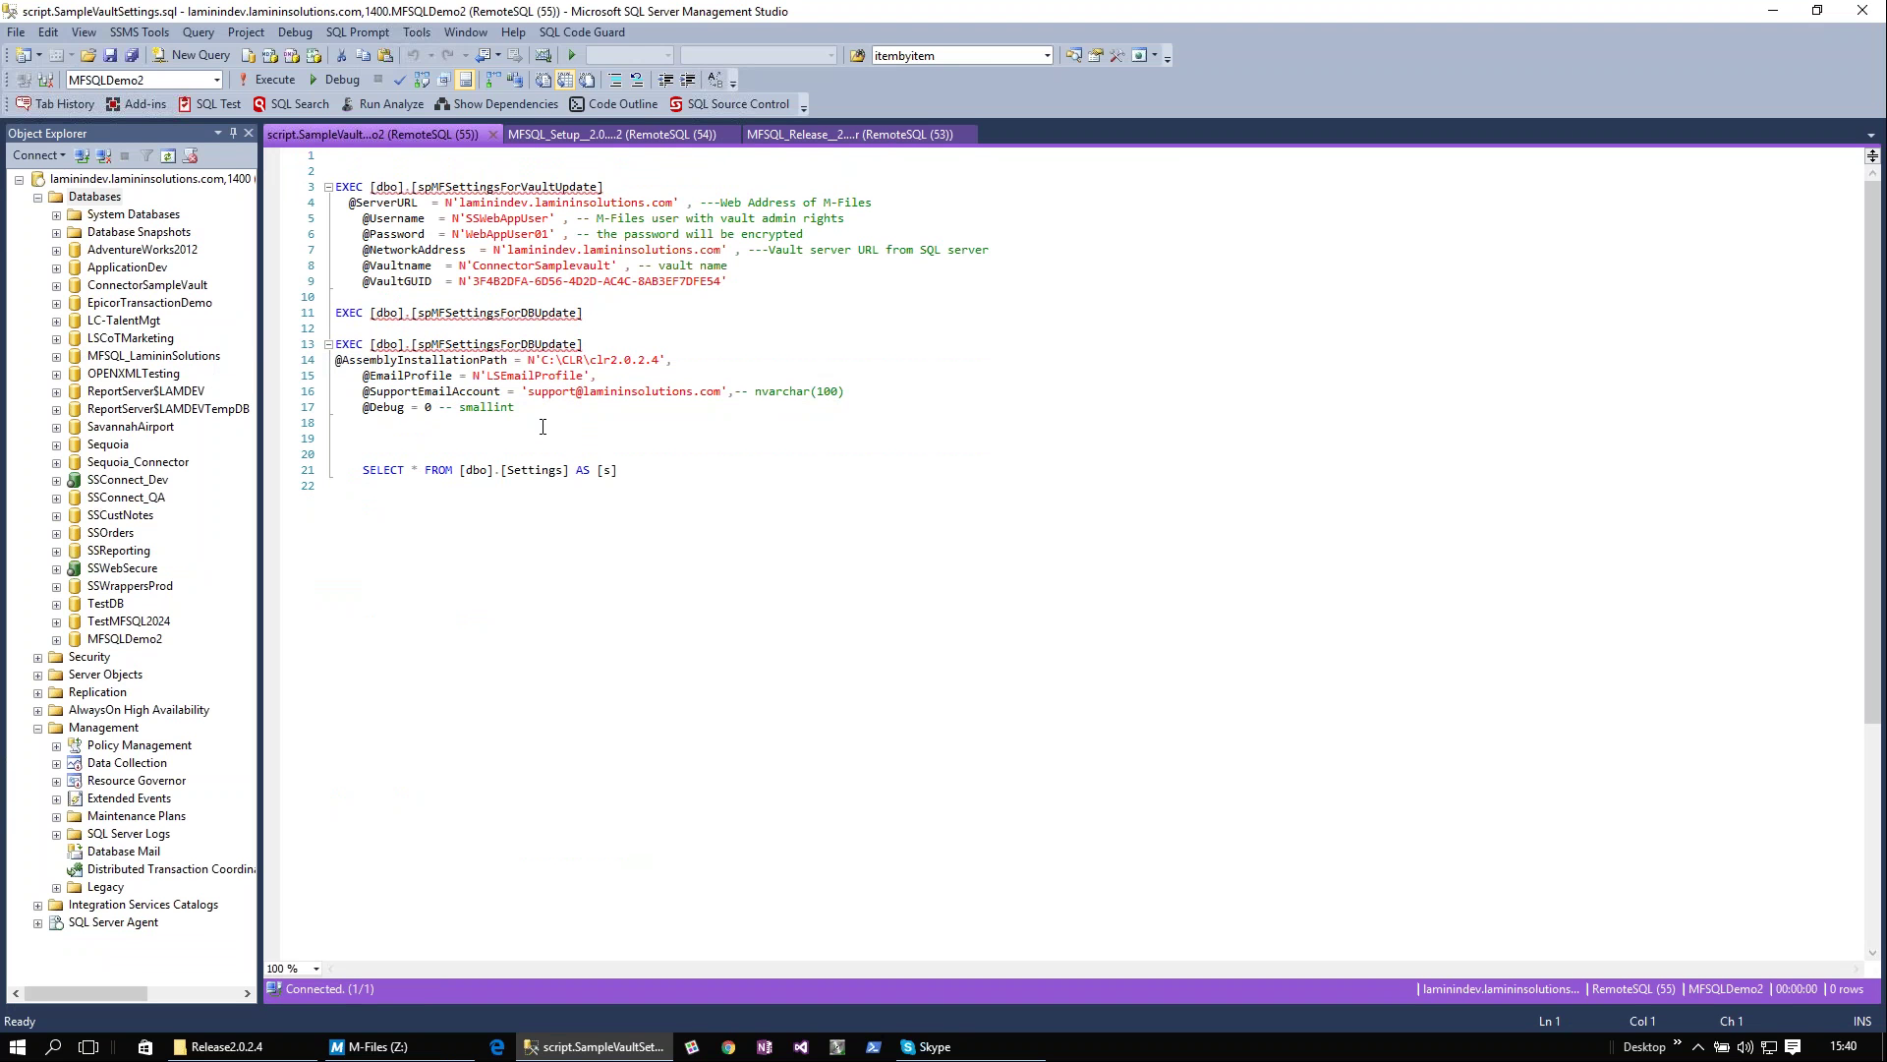
Execute only the spMFSettingsForDBUpdate block with assembly path C:\CLR\clr2.0.2.4 and email profile LSEmailProfile, and return to the MFSQL_Setup script.
{"action": "left_click_drag", "start_coordinate": [531, 406], "coordinate": [335, 344]}
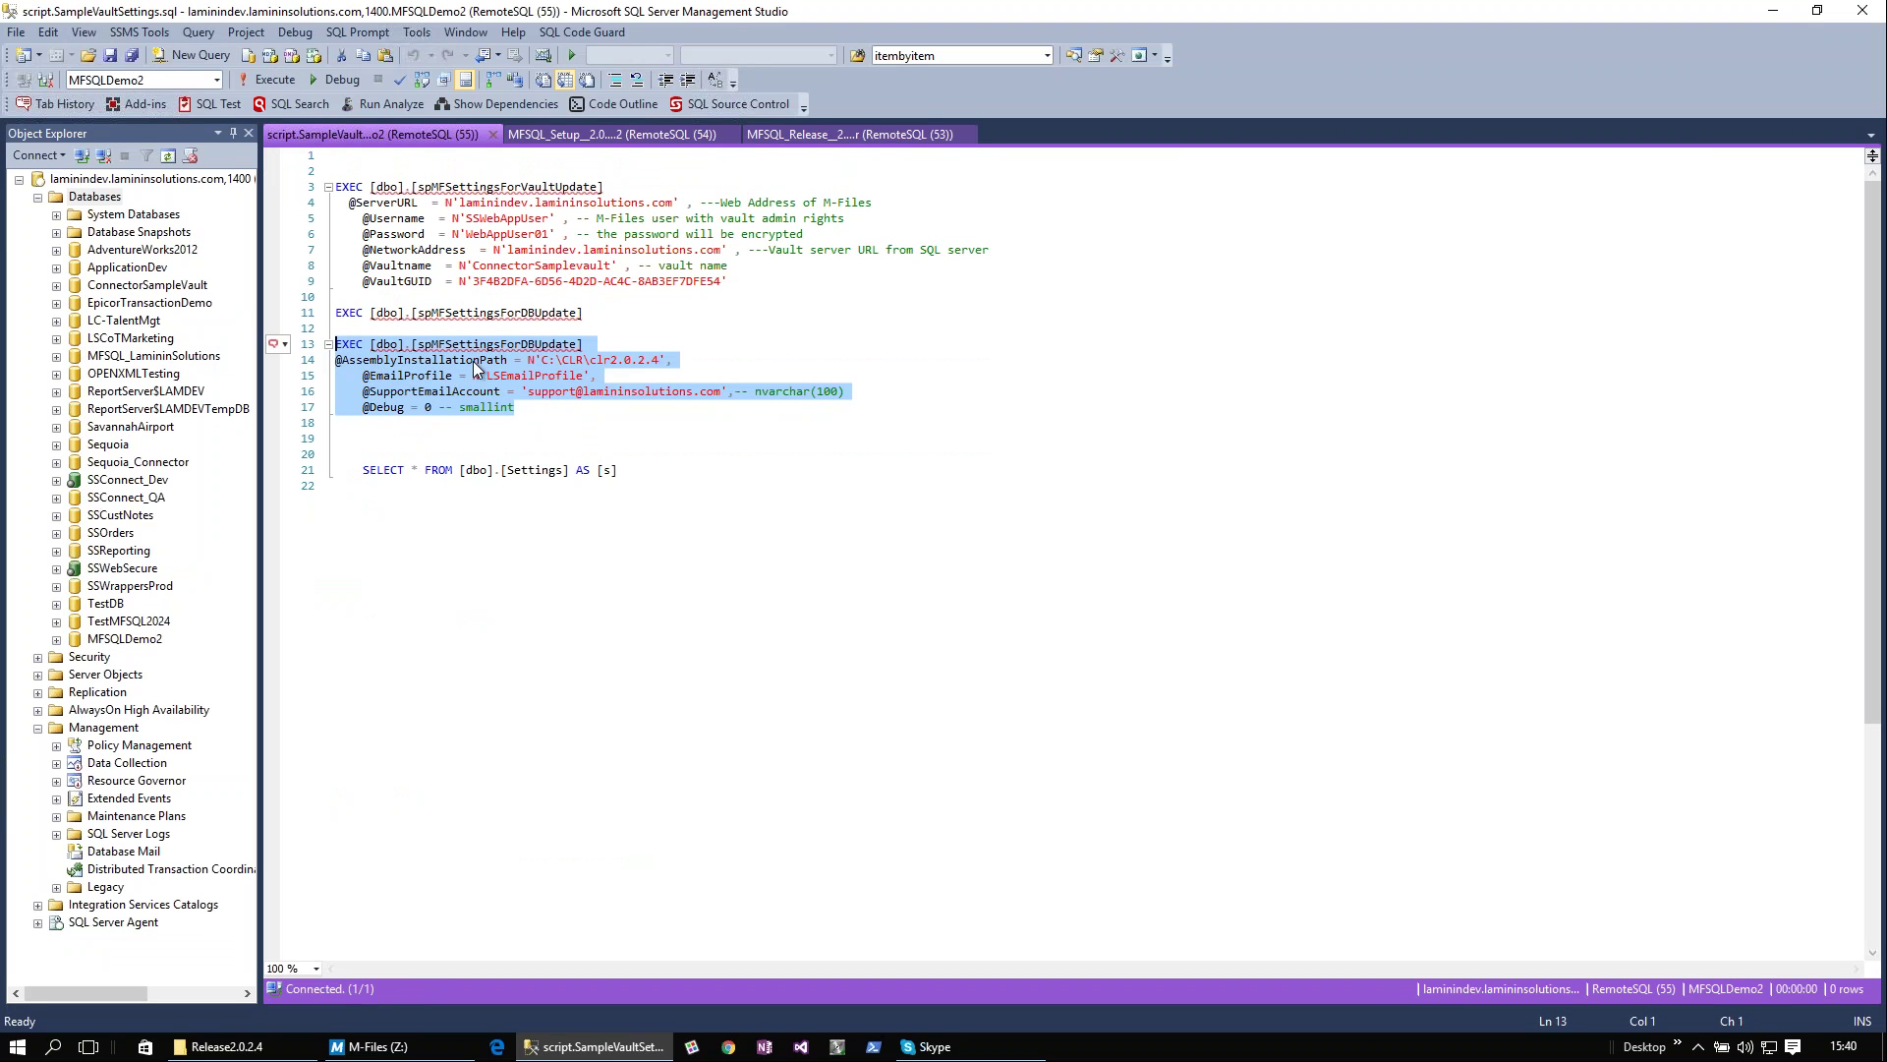
{"action": "mouse_move", "coordinate": [485, 368]}
{"action": "left_click", "coordinate": [261, 79]}
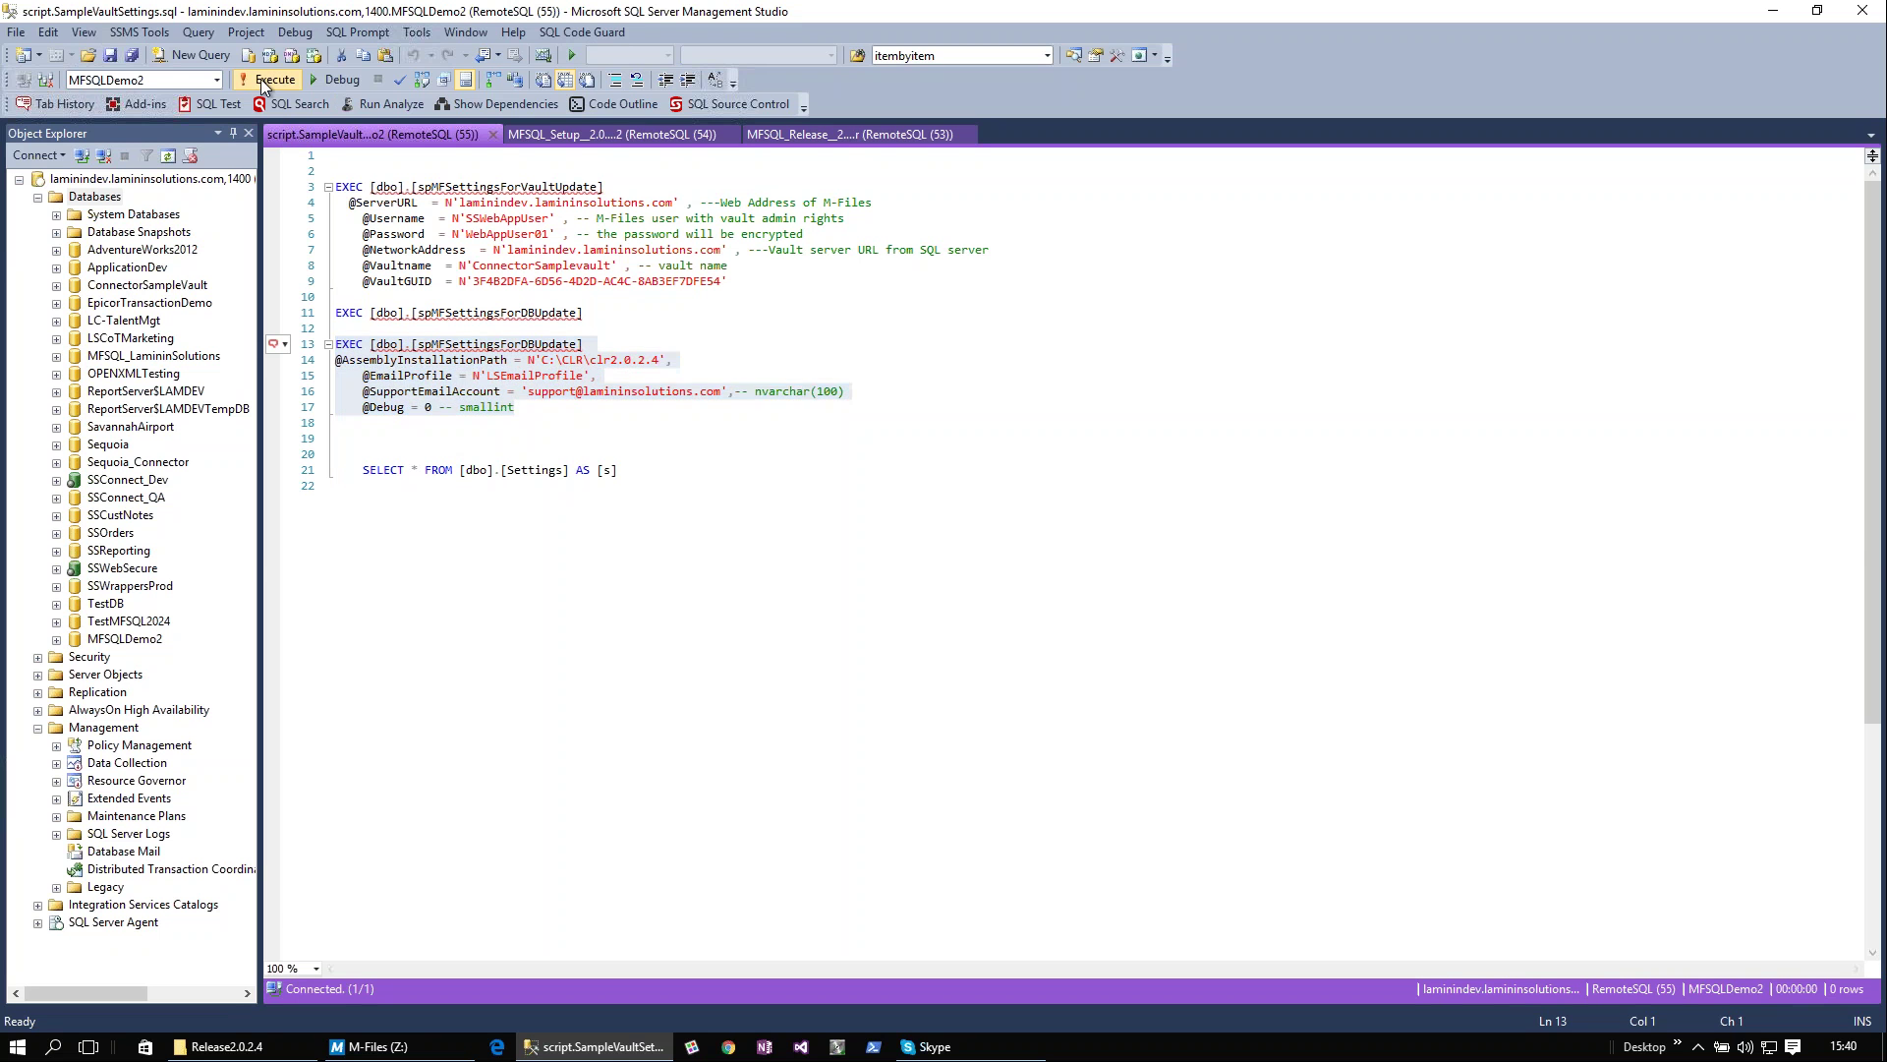
{"action": "left_click", "coordinate": [591, 143]}
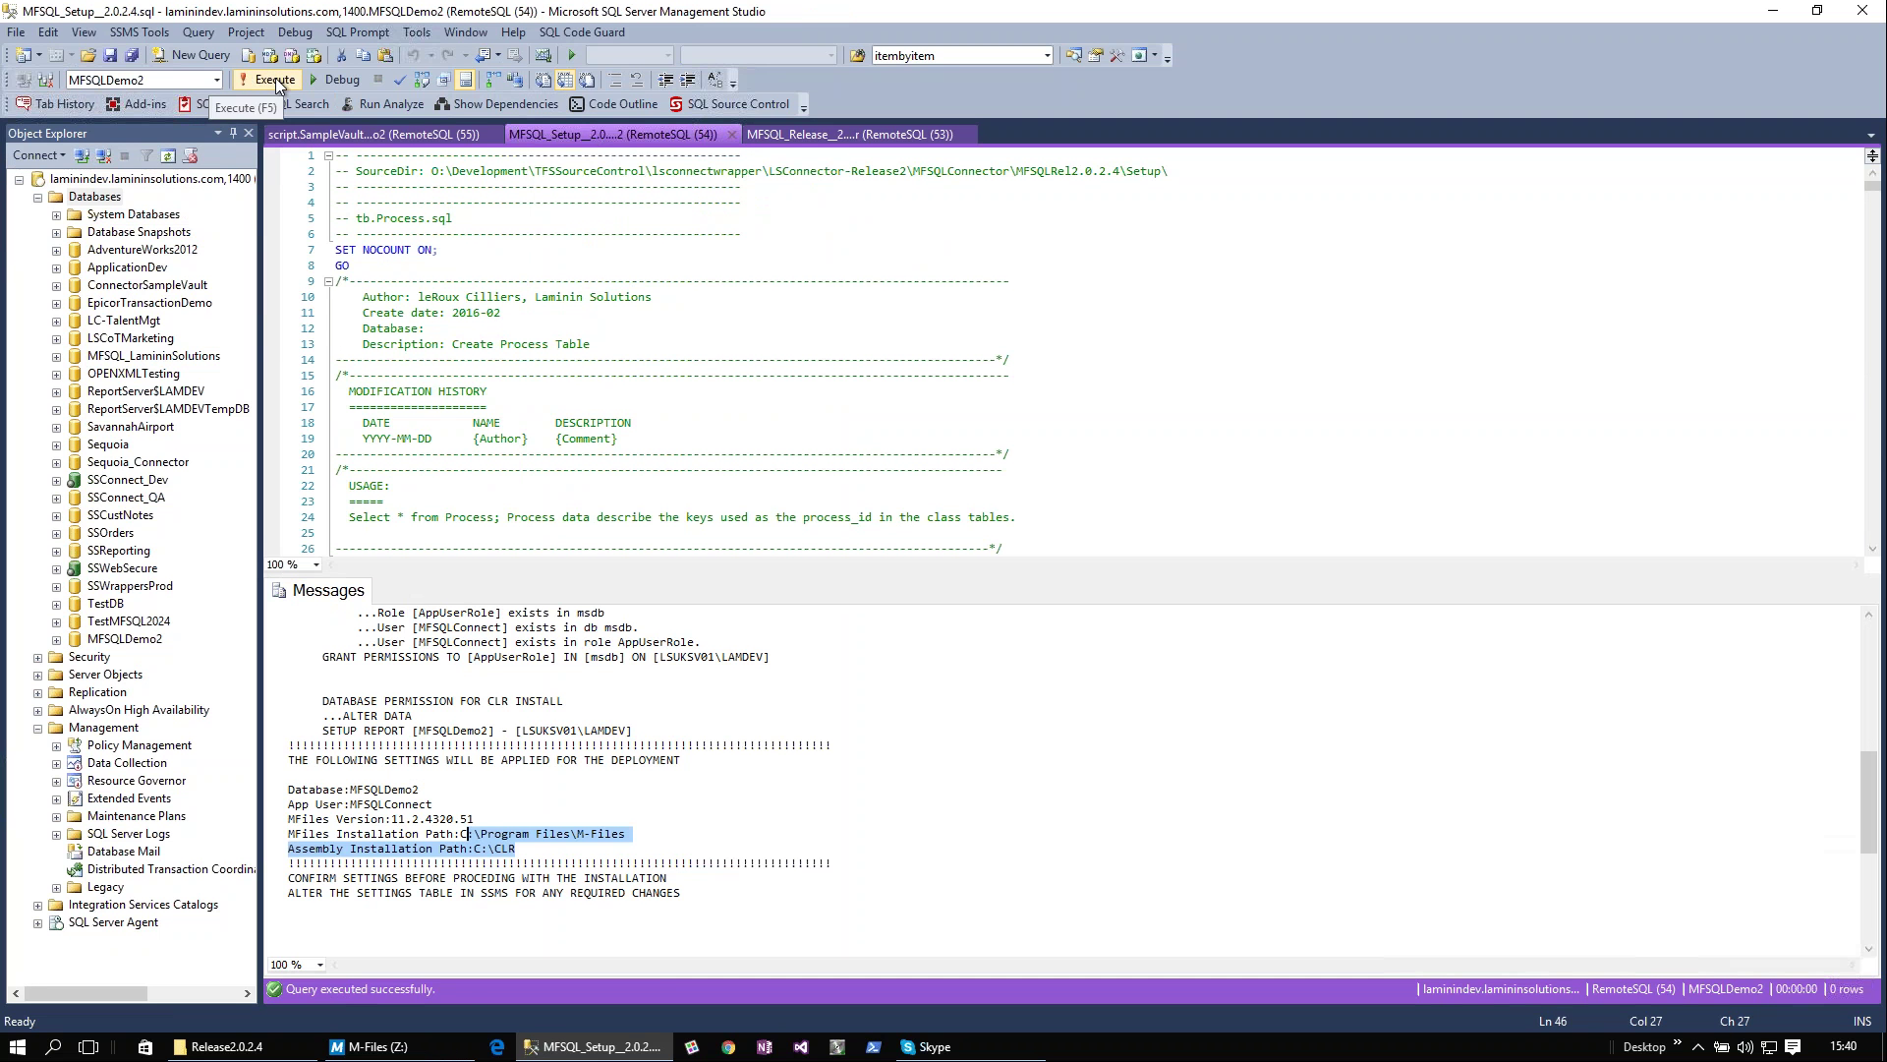
{"action": "left_click", "coordinate": [569, 233]}
Run the MFSQL_Release script against MFSQLDemo2 and review its output messages through to the end.
{"action": "left_click", "coordinate": [799, 140]}
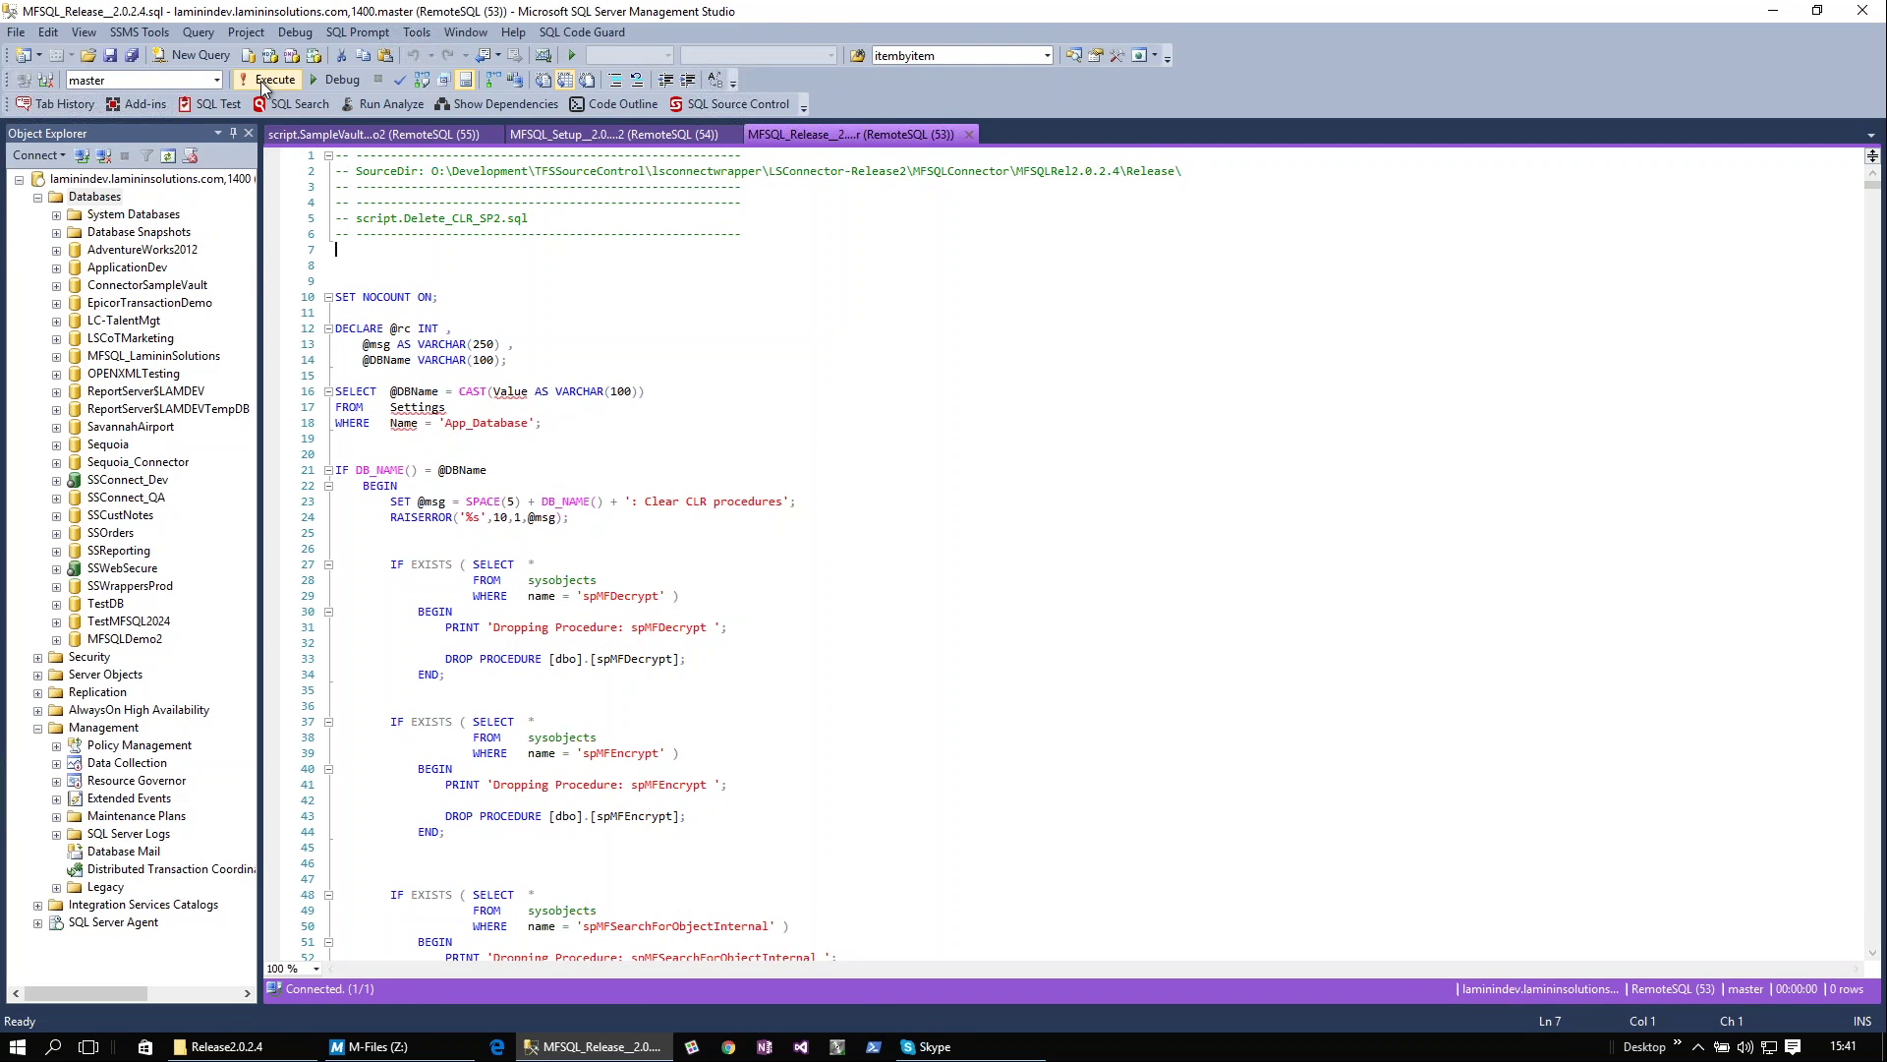
{"action": "left_click", "coordinate": [217, 81]}
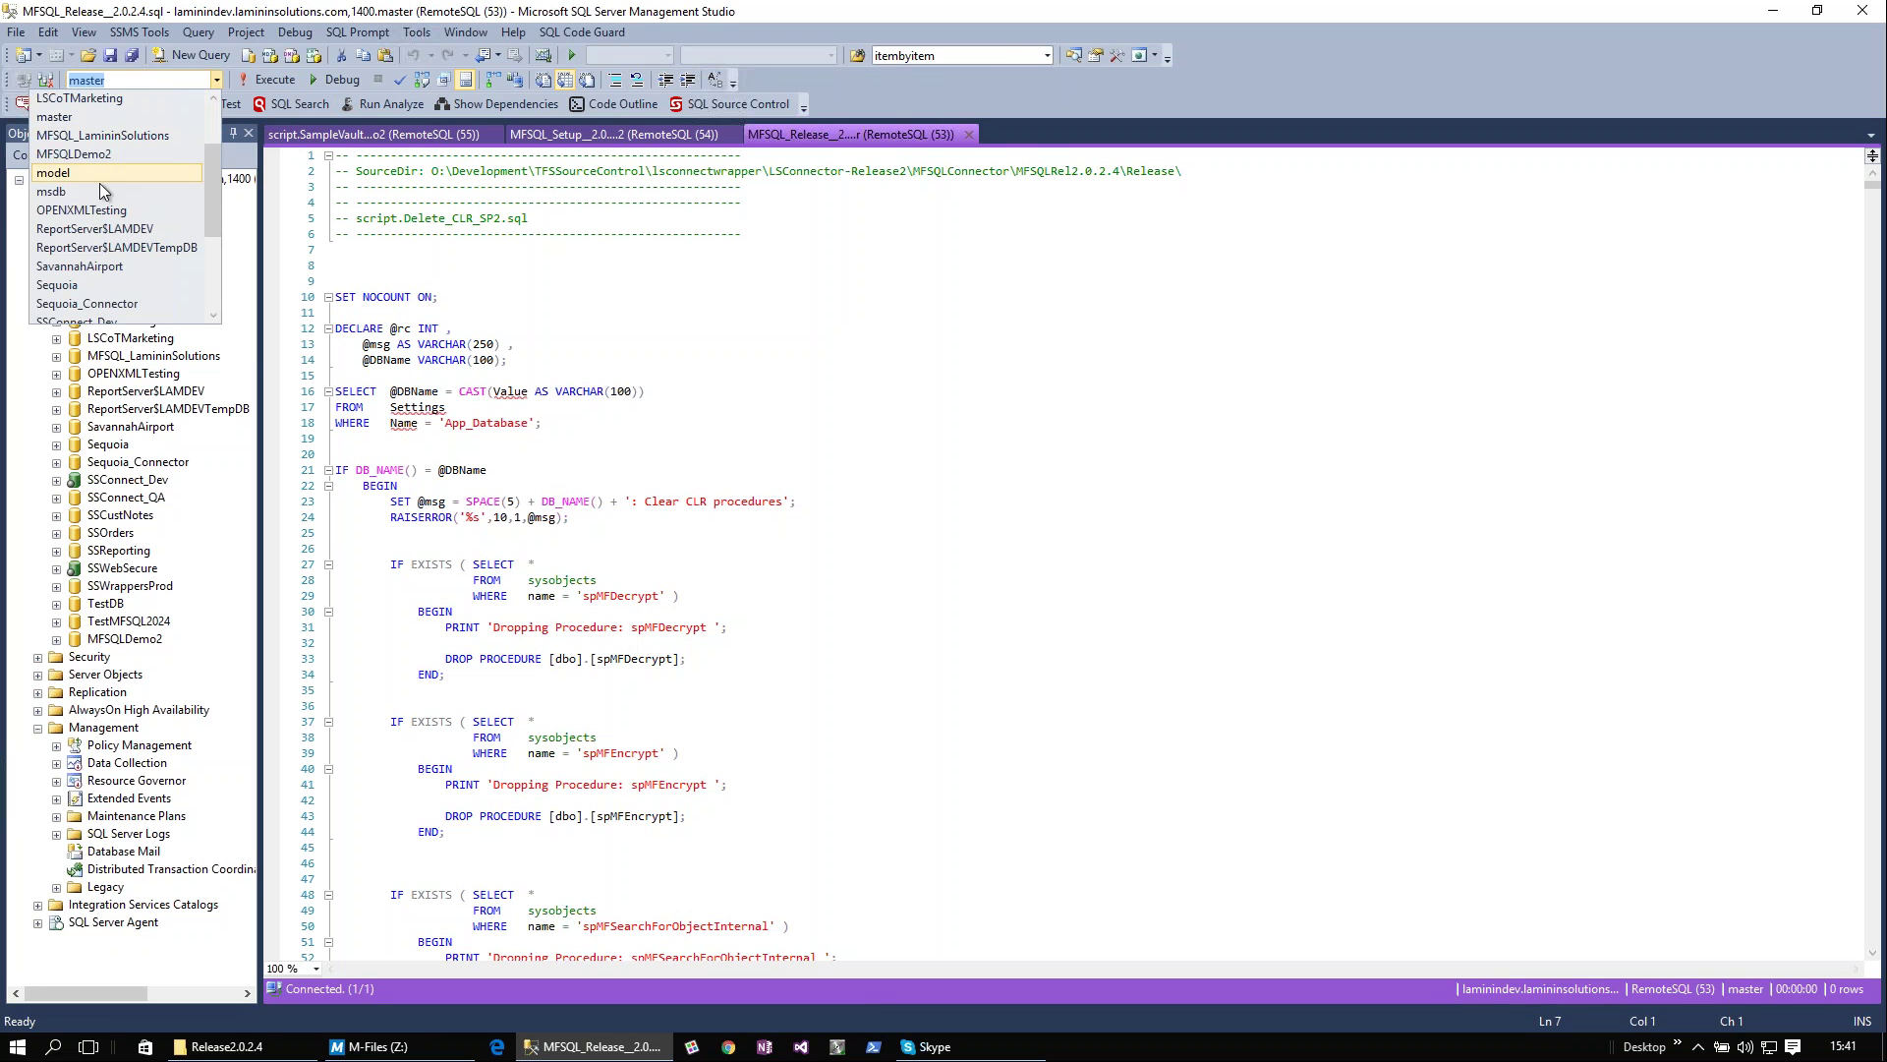
{"action": "left_click", "coordinate": [97, 155]}
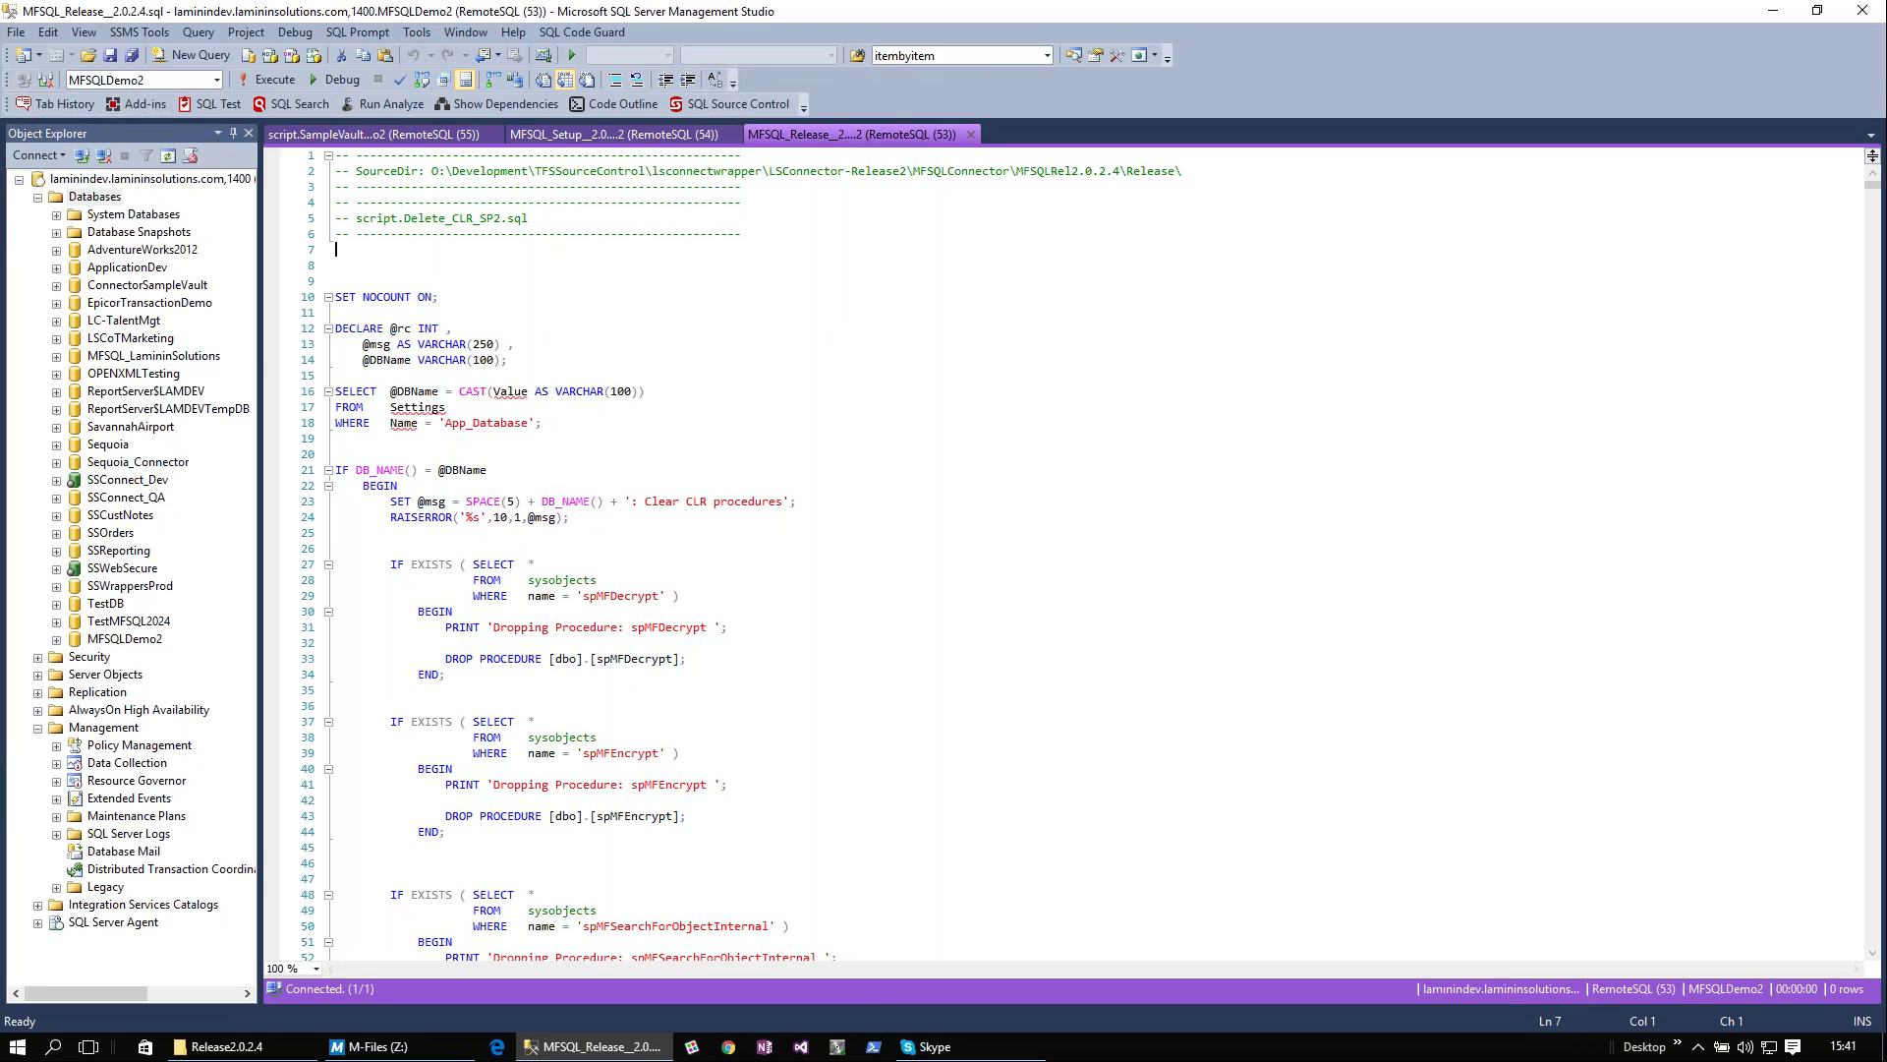
{"action": "left_click", "coordinate": [466, 264]}
{"action": "left_click", "coordinate": [252, 80]}
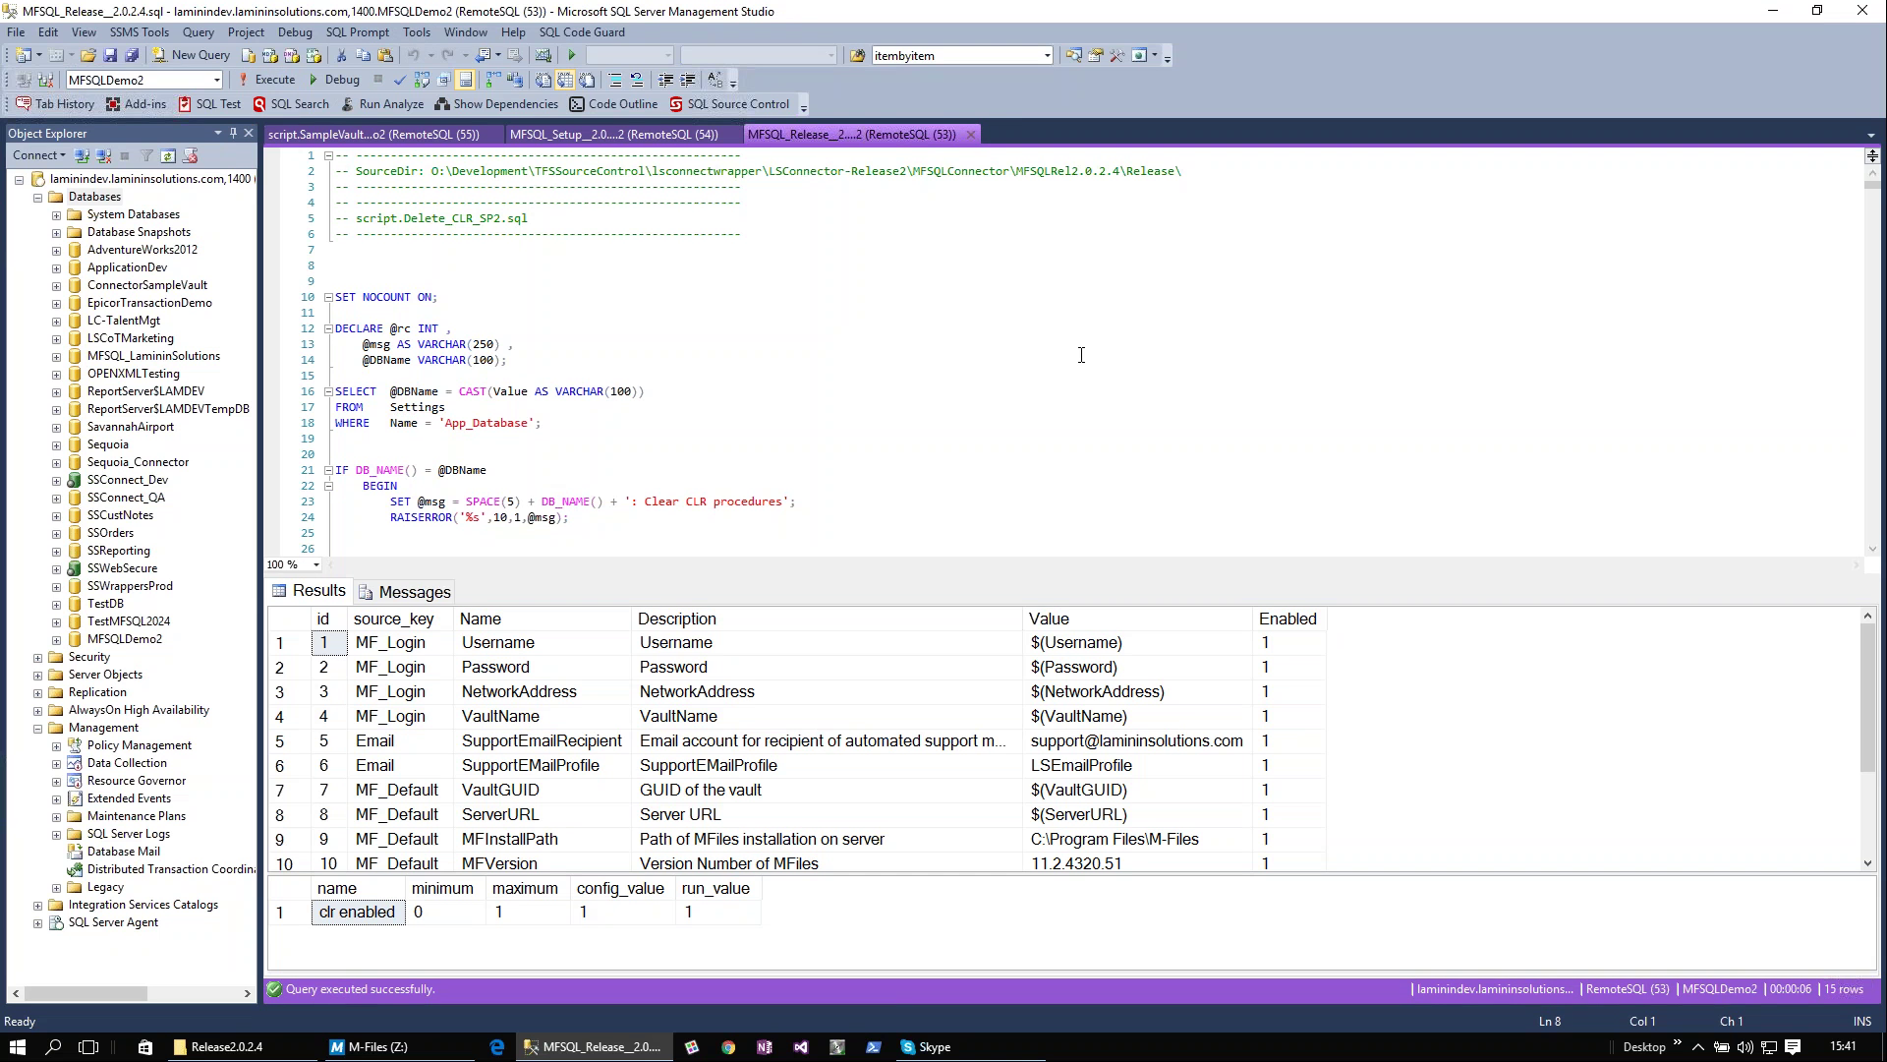
{"action": "left_click", "coordinate": [411, 591]}
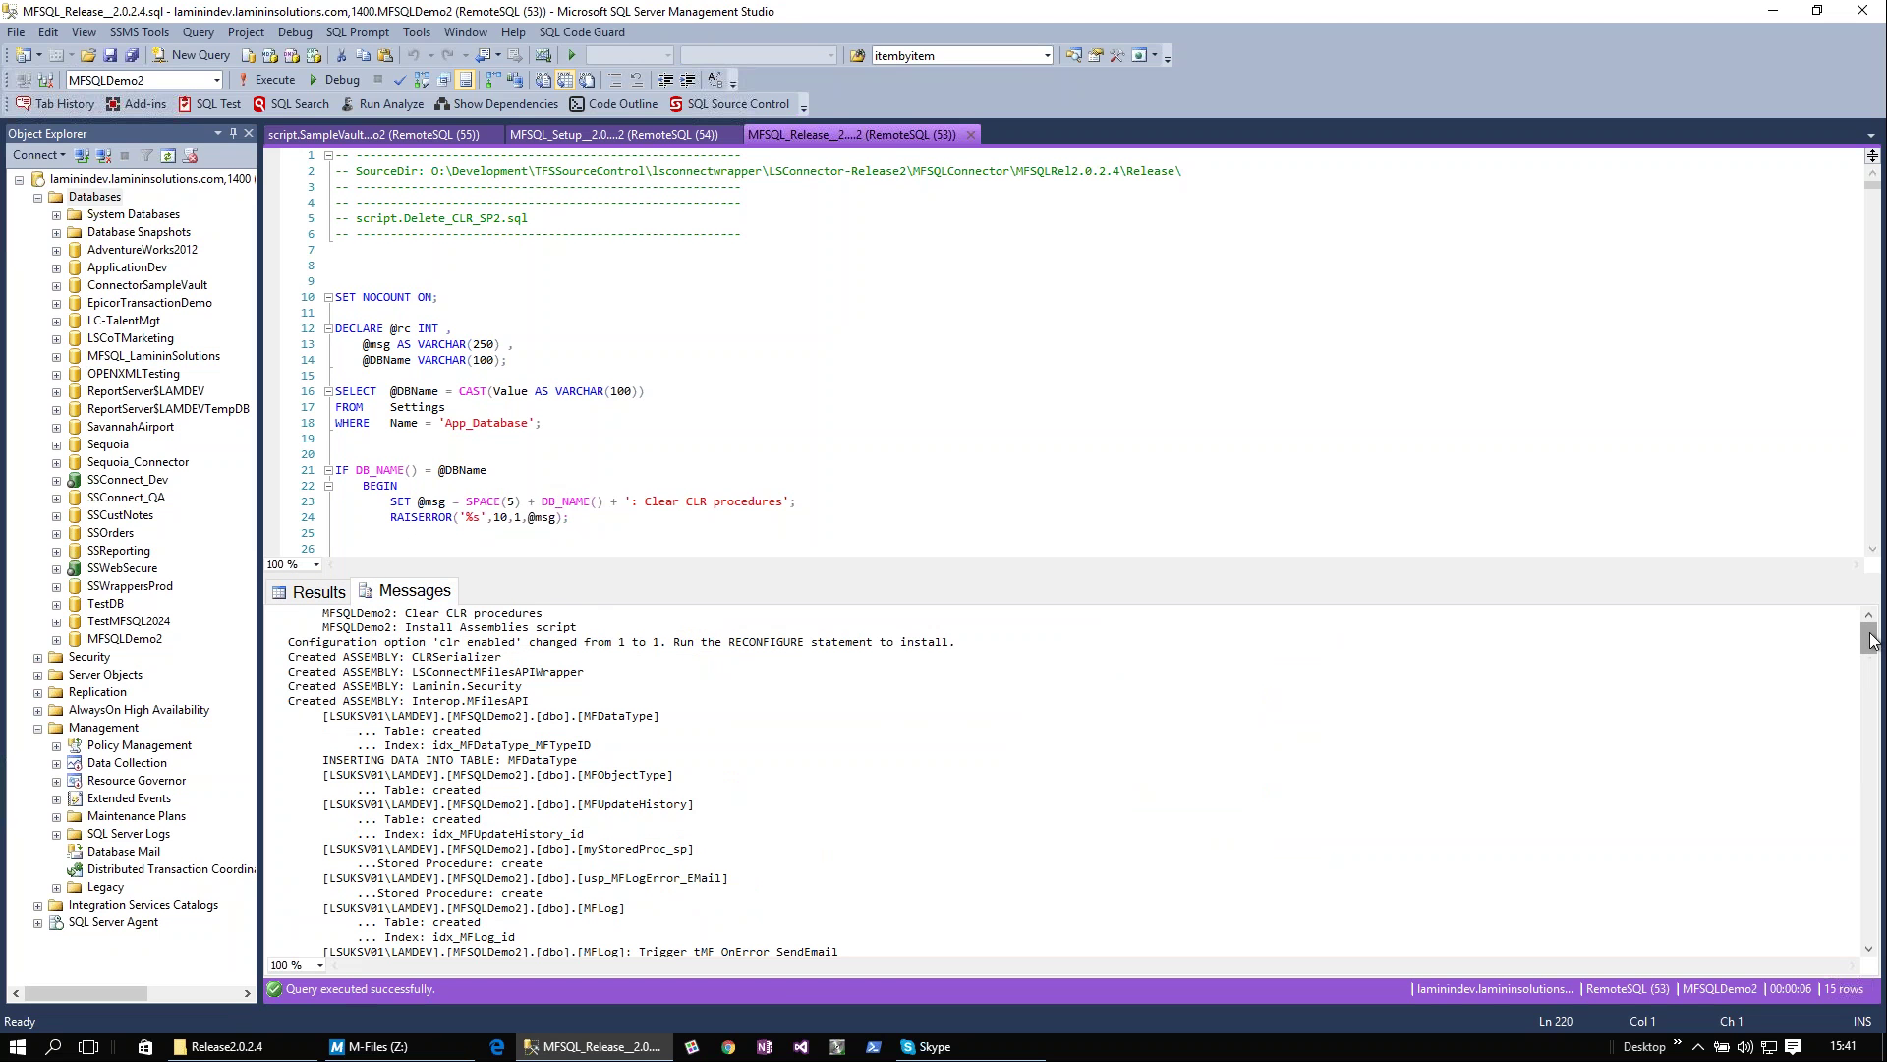
{"action": "left_click_drag", "start_coordinate": [1872, 644], "coordinate": [1869, 897]}
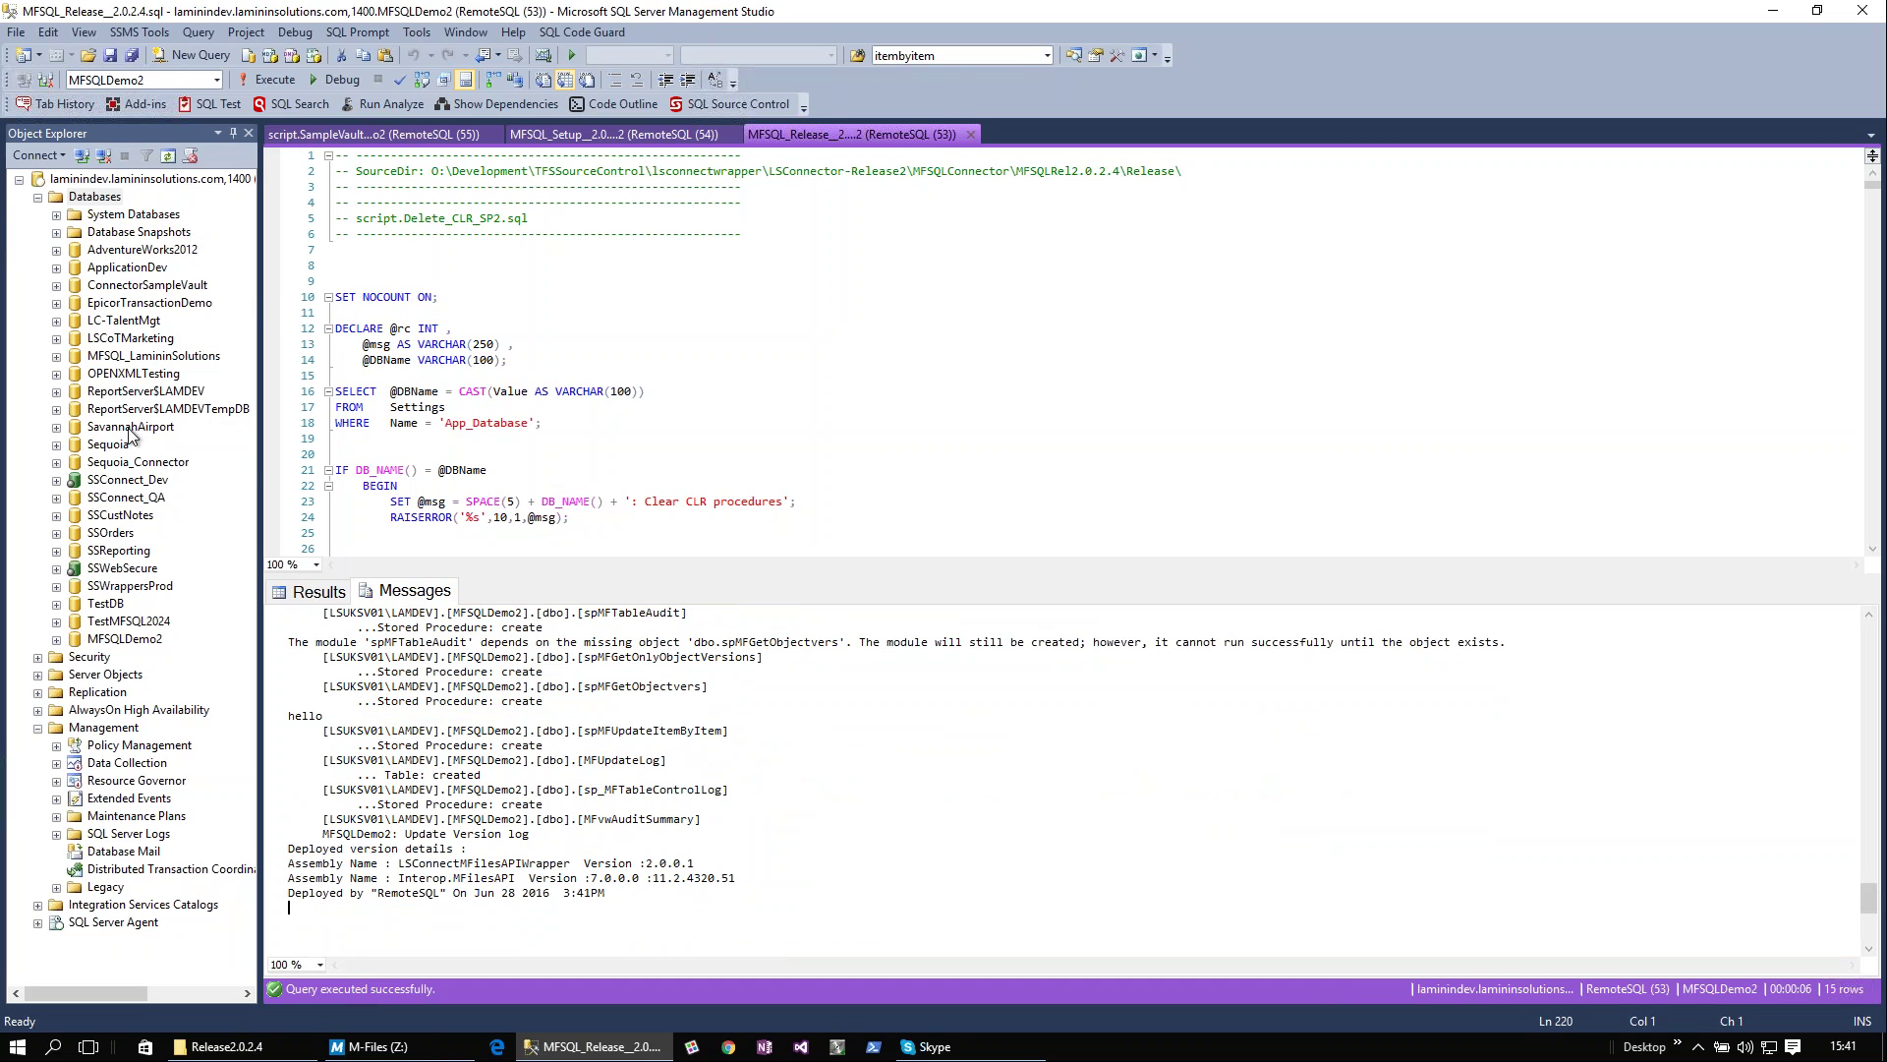
Refresh the Databases list, expand the tables of MFSQLDemo2, and widen Object Explorer to show the full table names.
{"action": "right_click", "coordinate": [81, 200]}
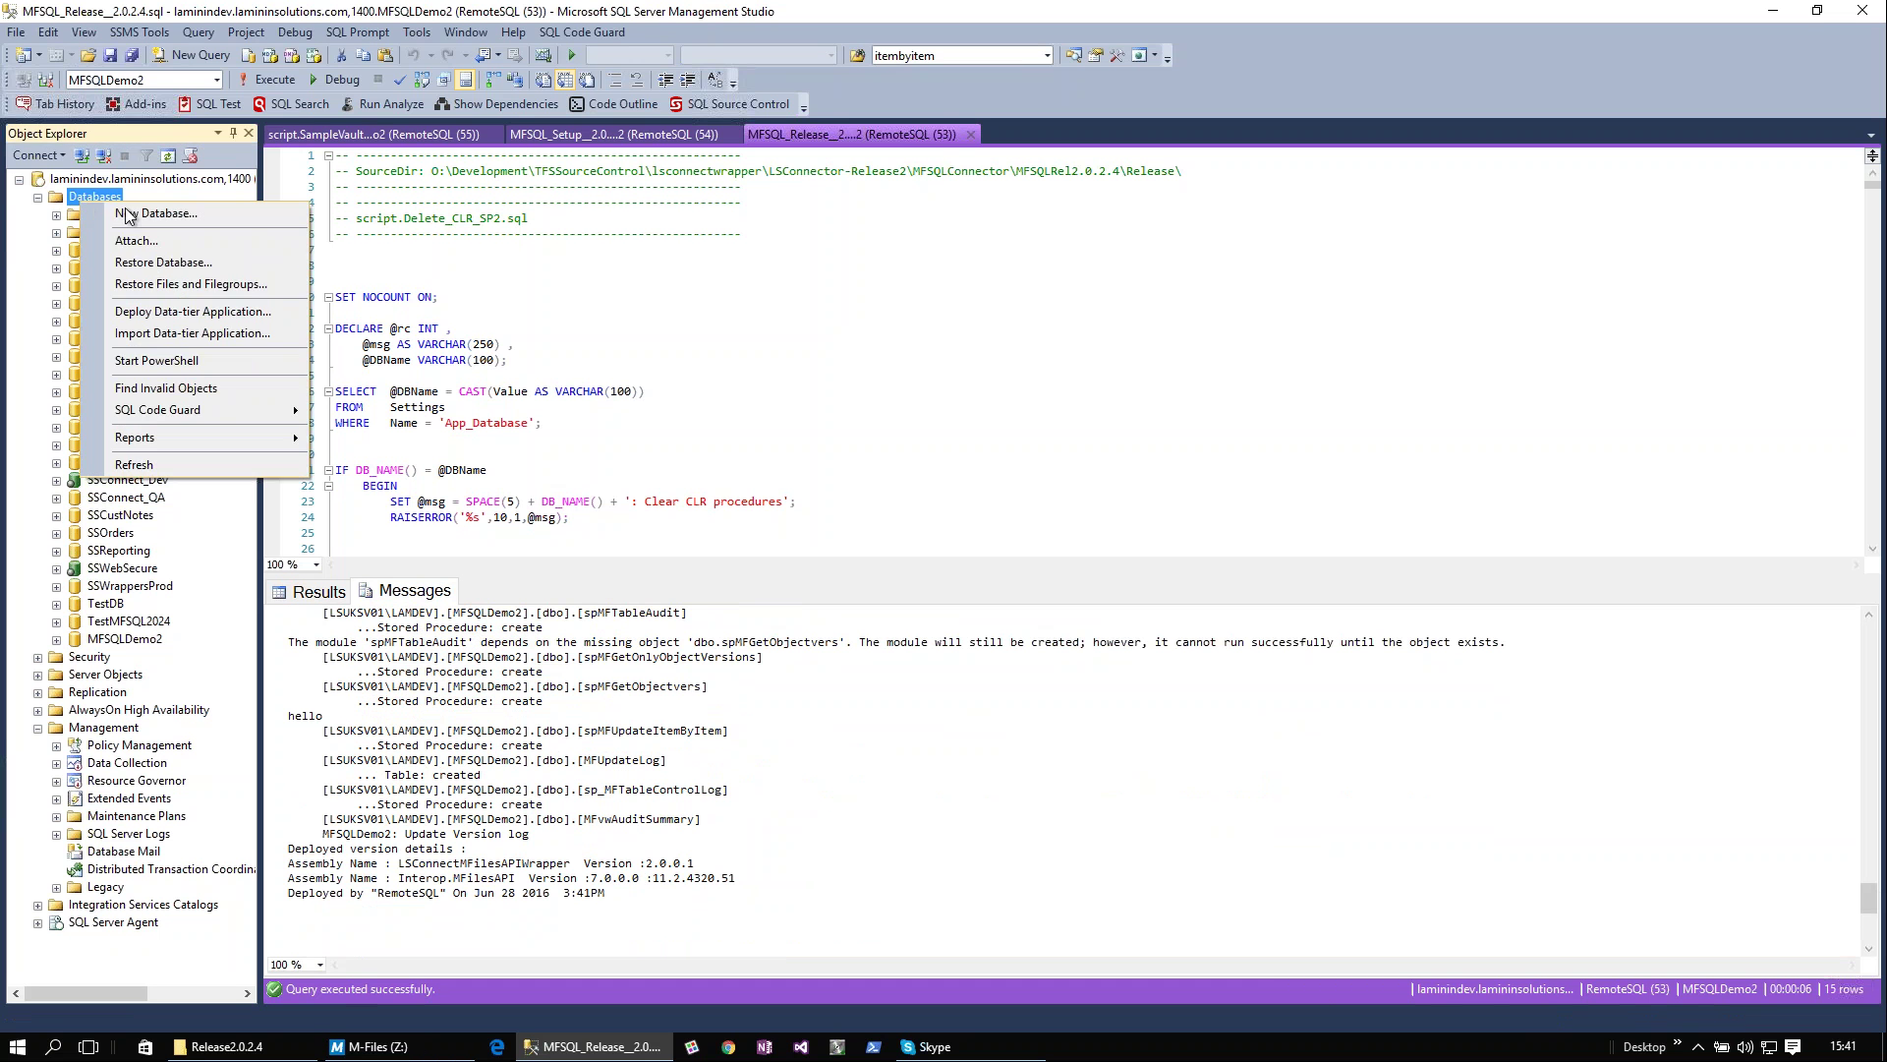
{"action": "left_click", "coordinate": [140, 465]}
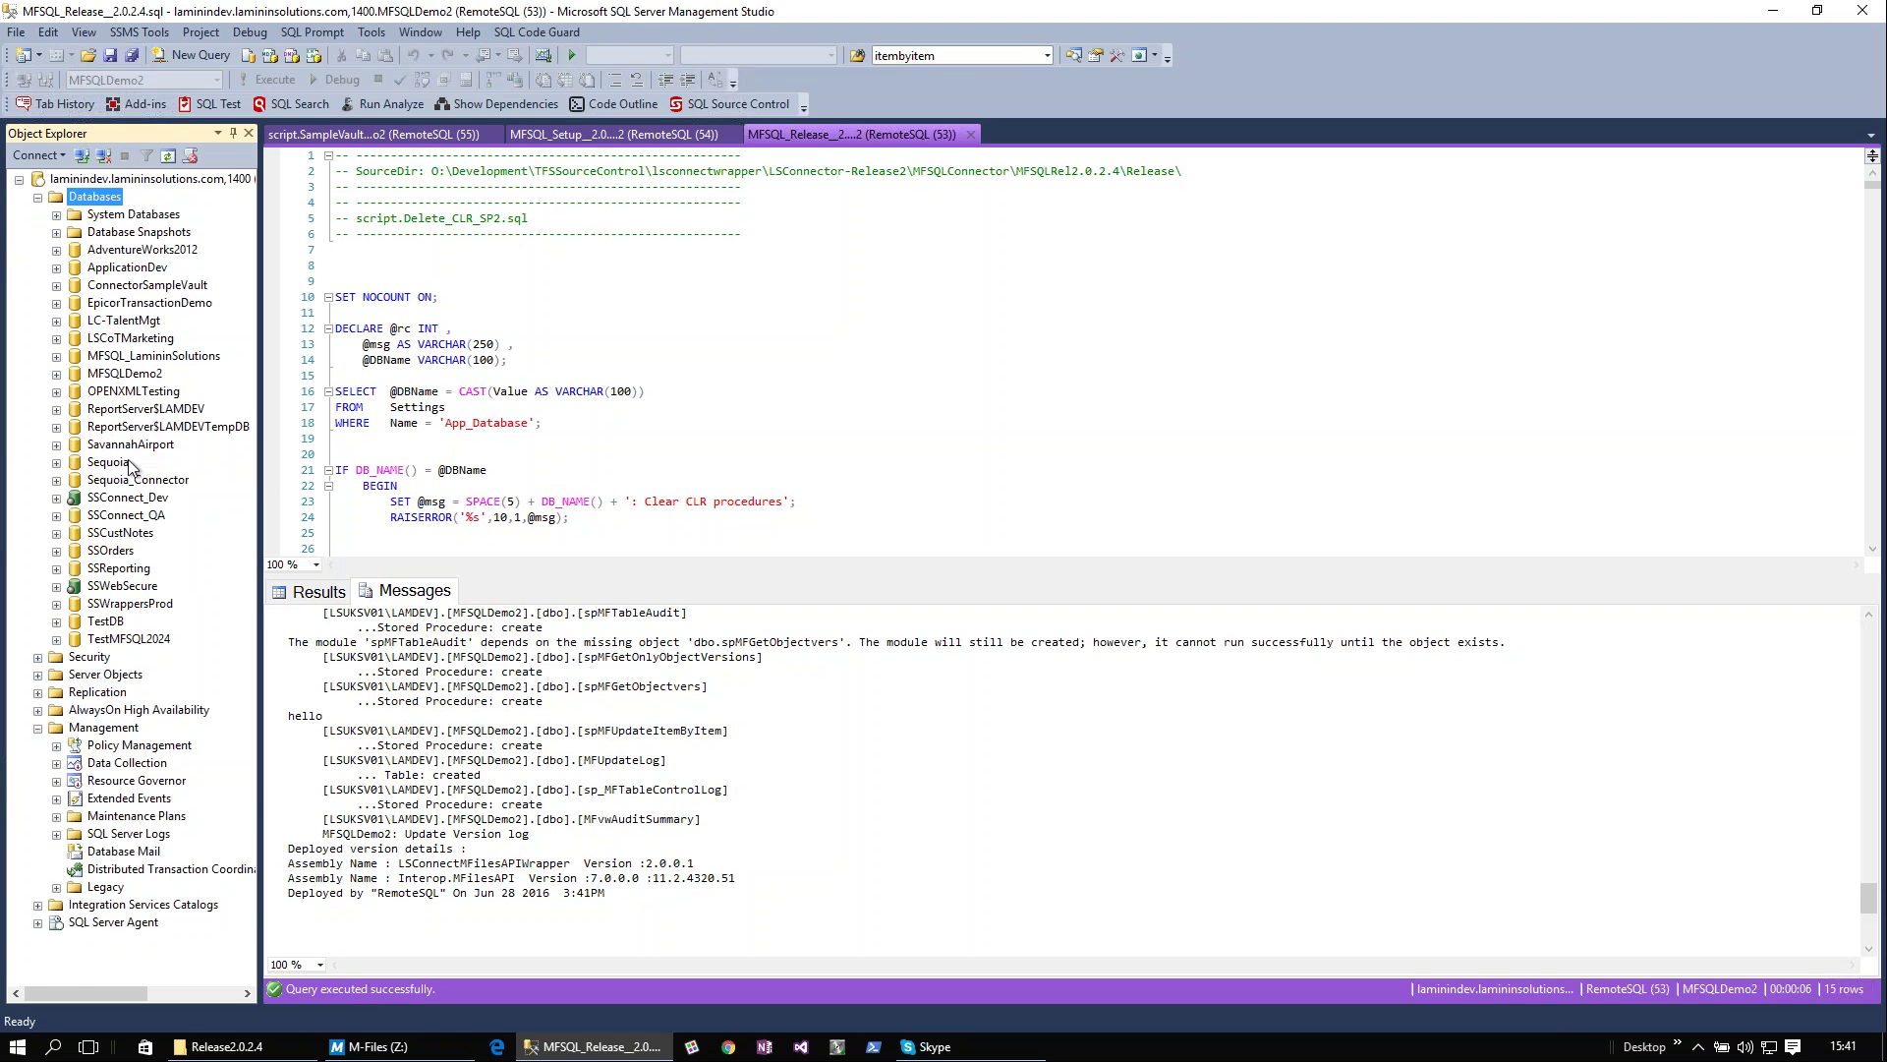
{"action": "left_click", "coordinate": [56, 375]}
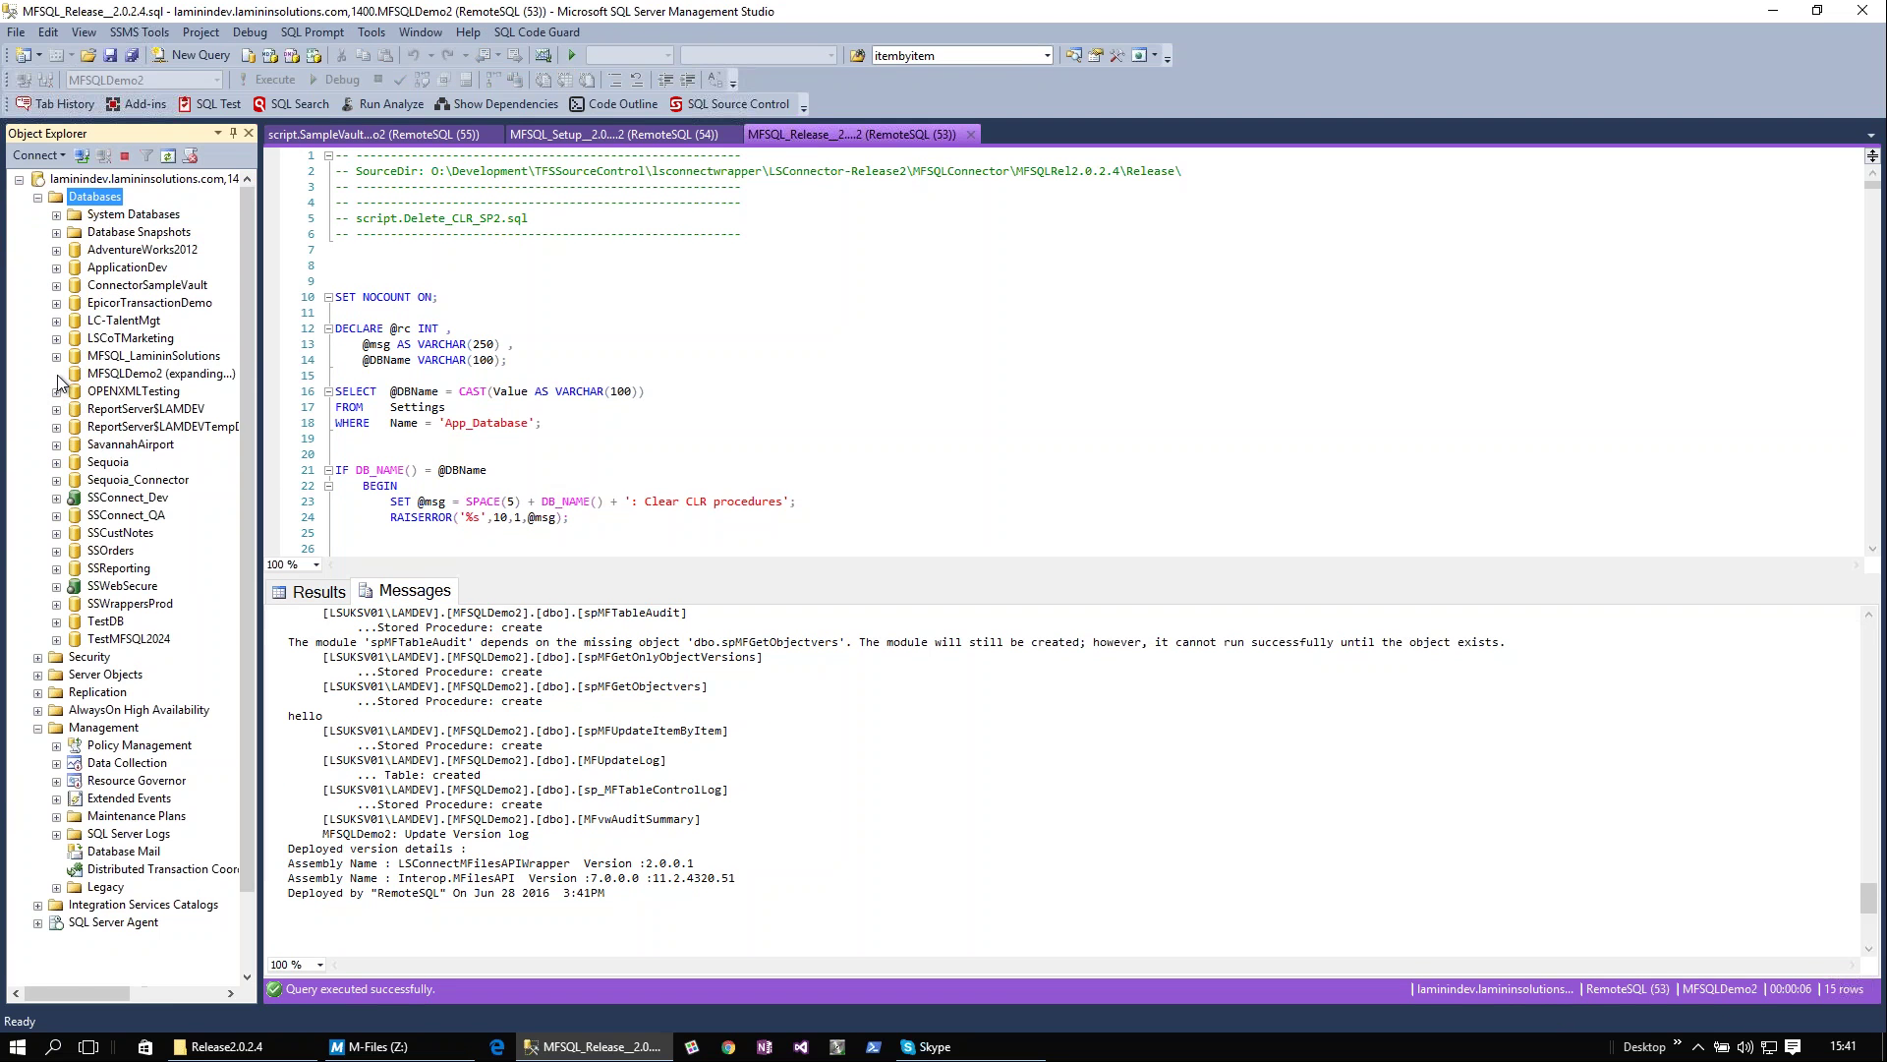
{"action": "left_click", "coordinate": [75, 409]}
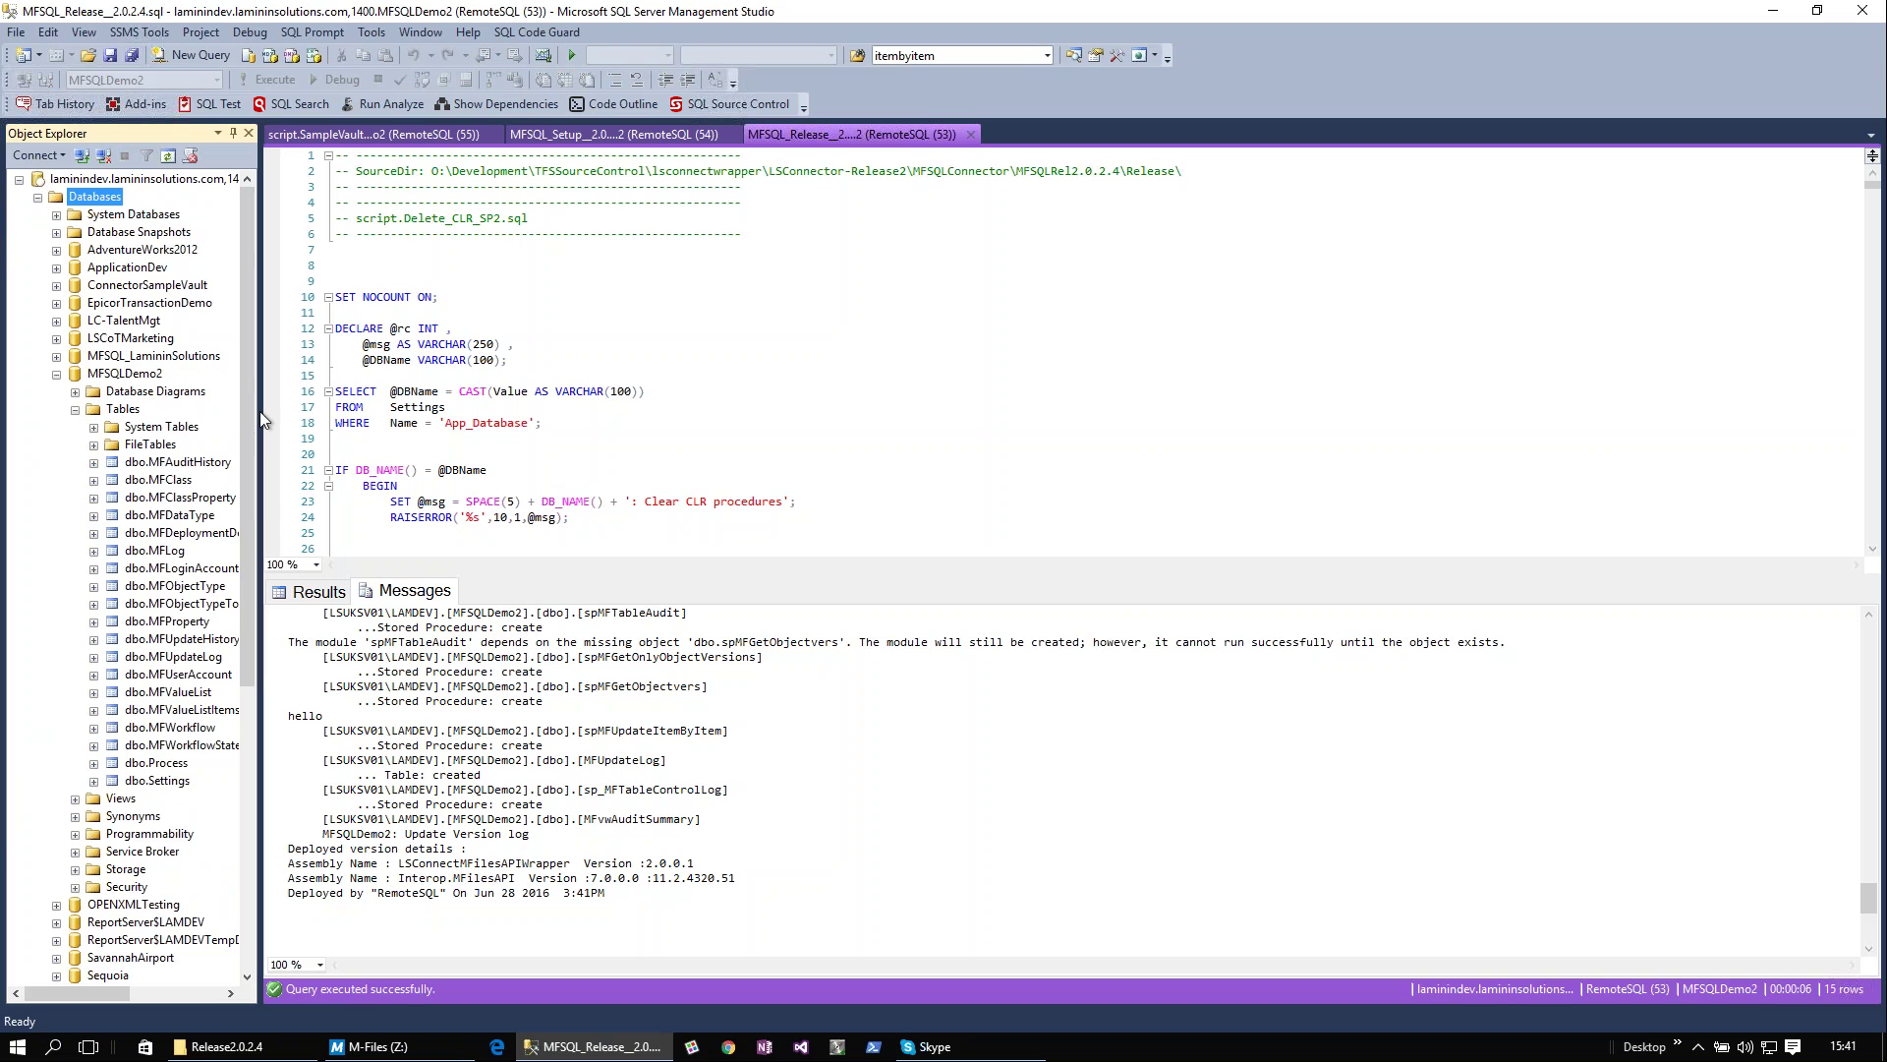
{"action": "left_click_drag", "start_coordinate": [260, 411], "coordinate": [366, 423]}
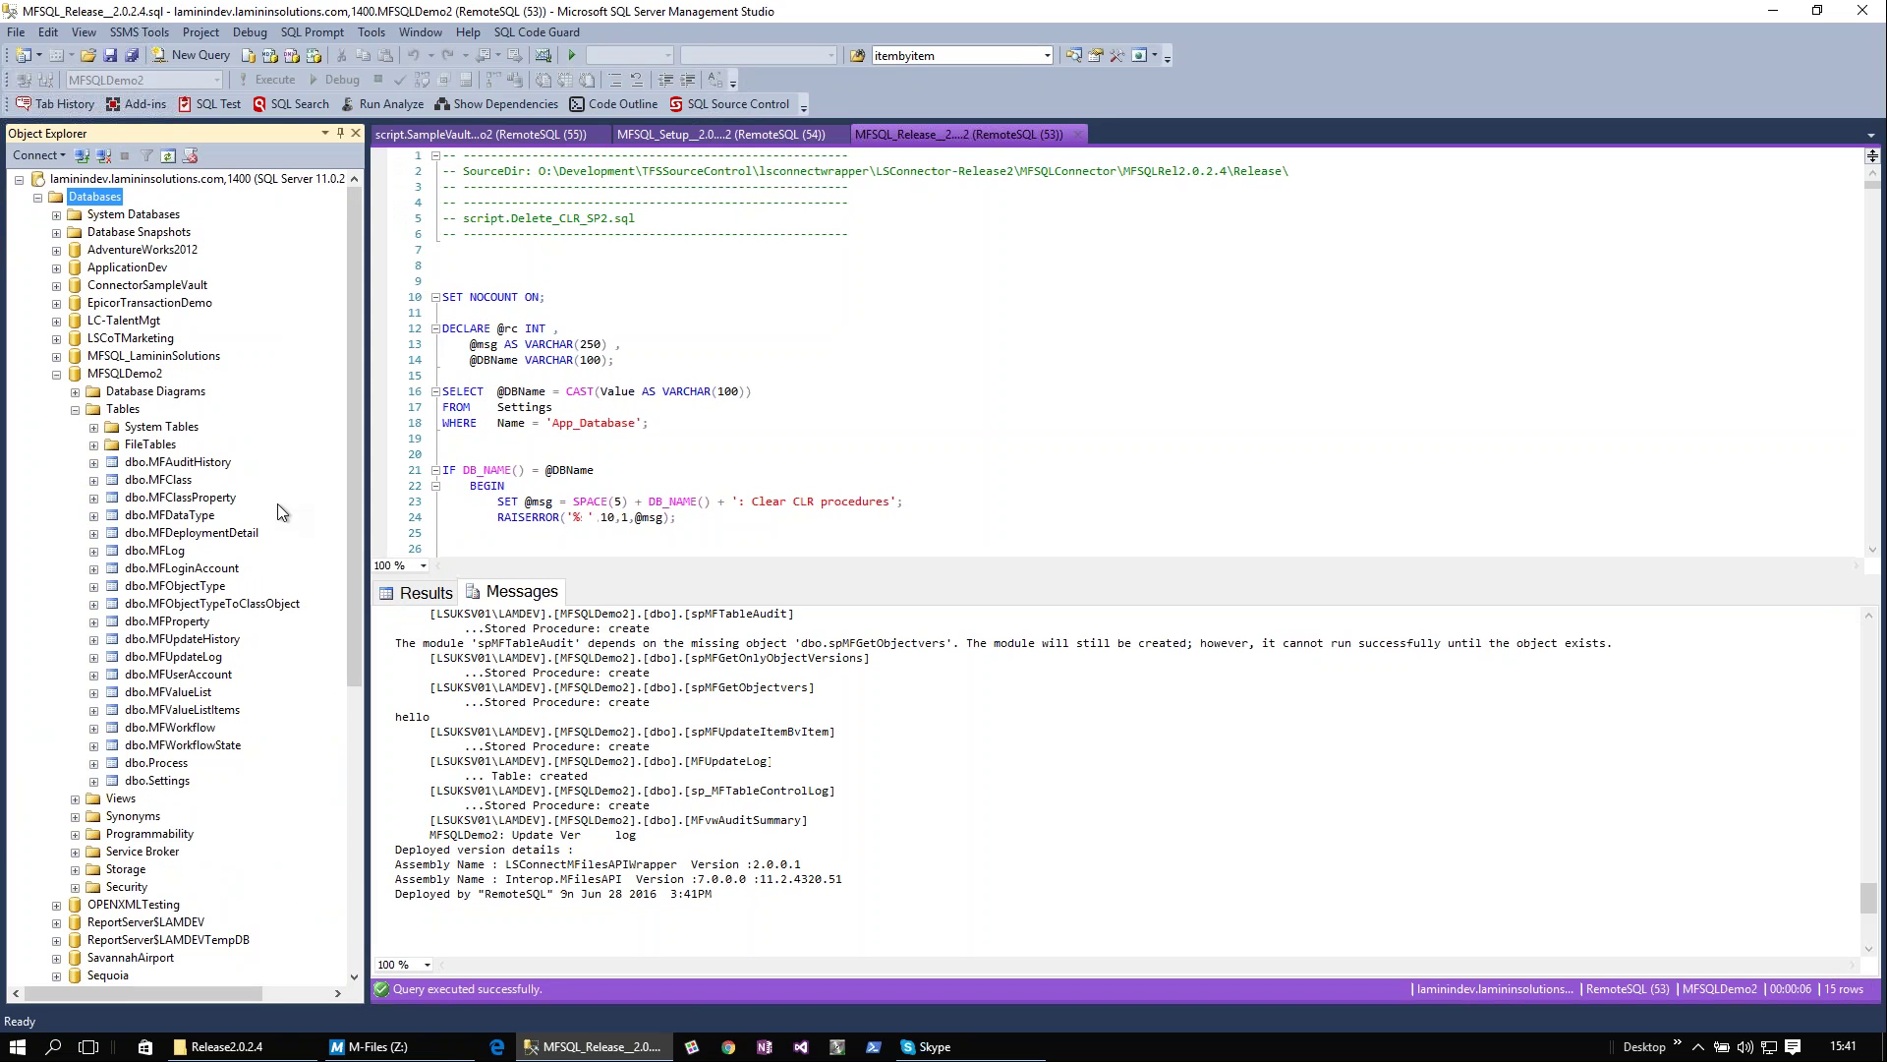
Start a new query against the MFSQLDemo2 database.
{"action": "left_click", "coordinate": [551, 256]}
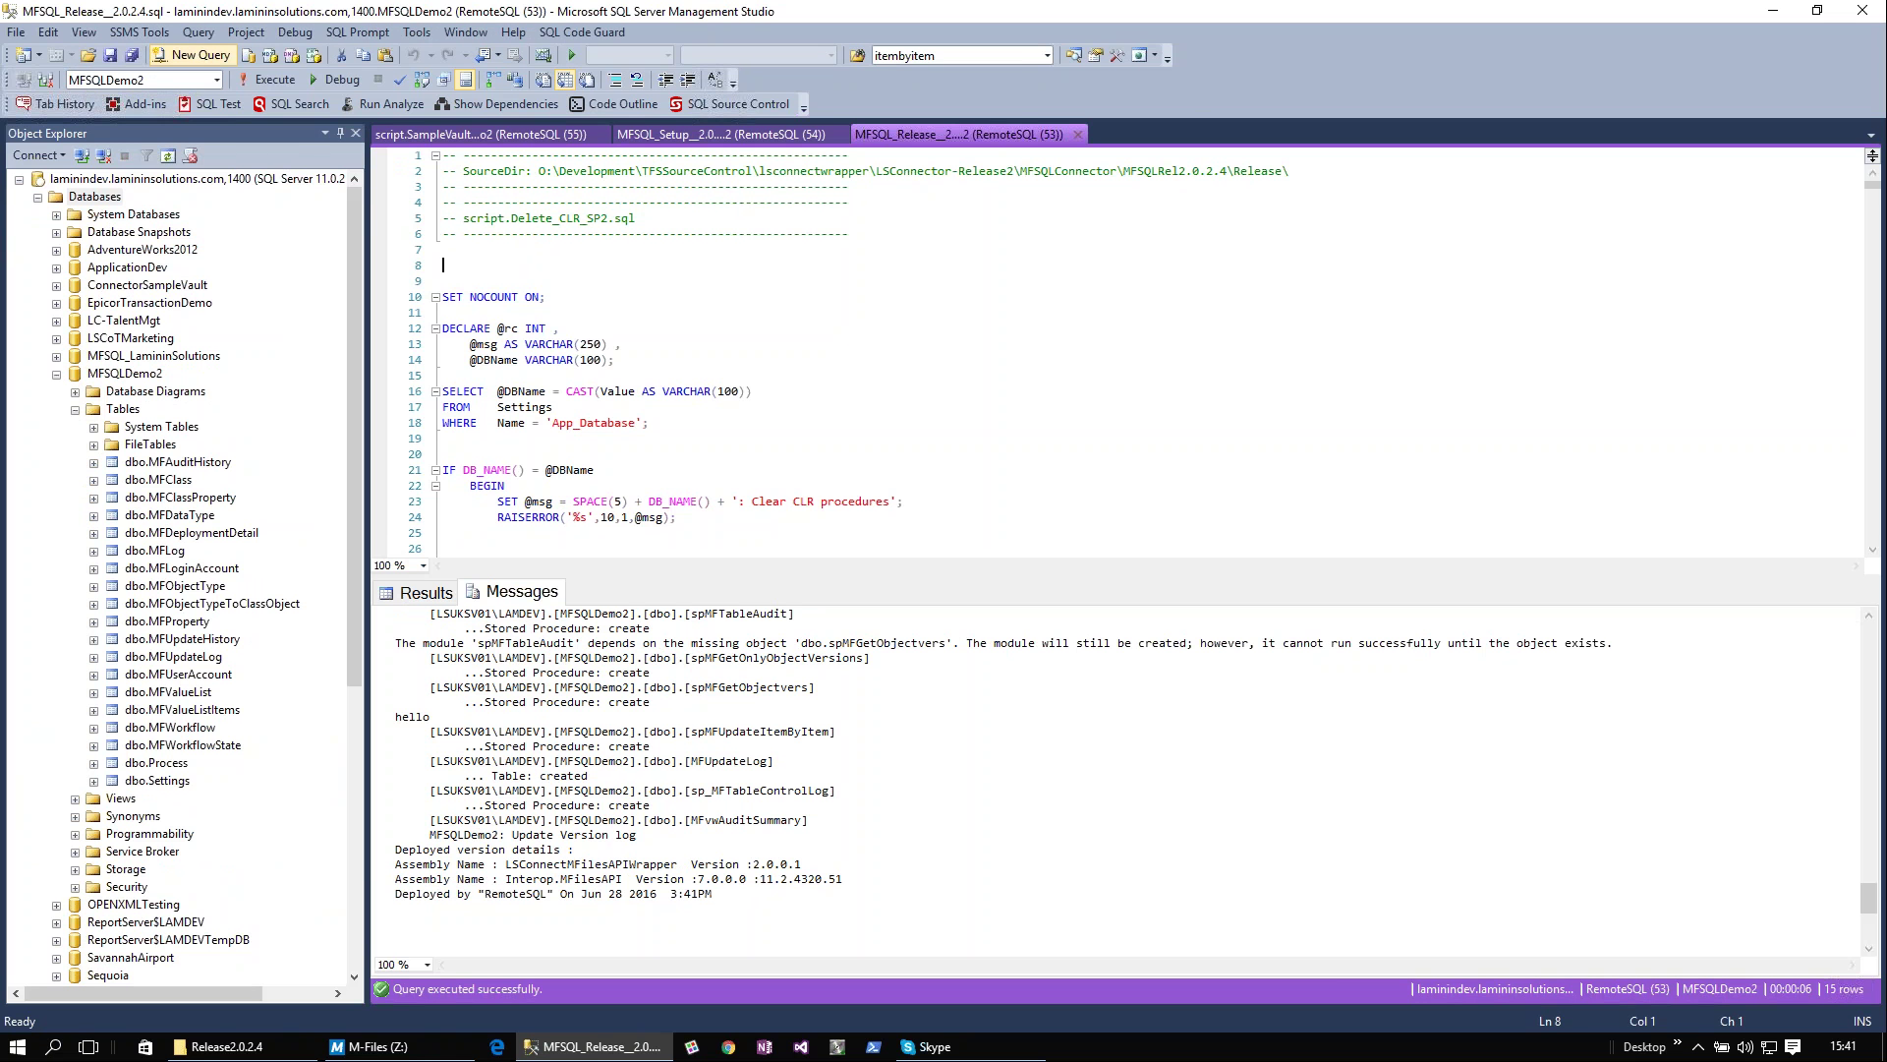
{"action": "left_click", "coordinate": [225, 61]}
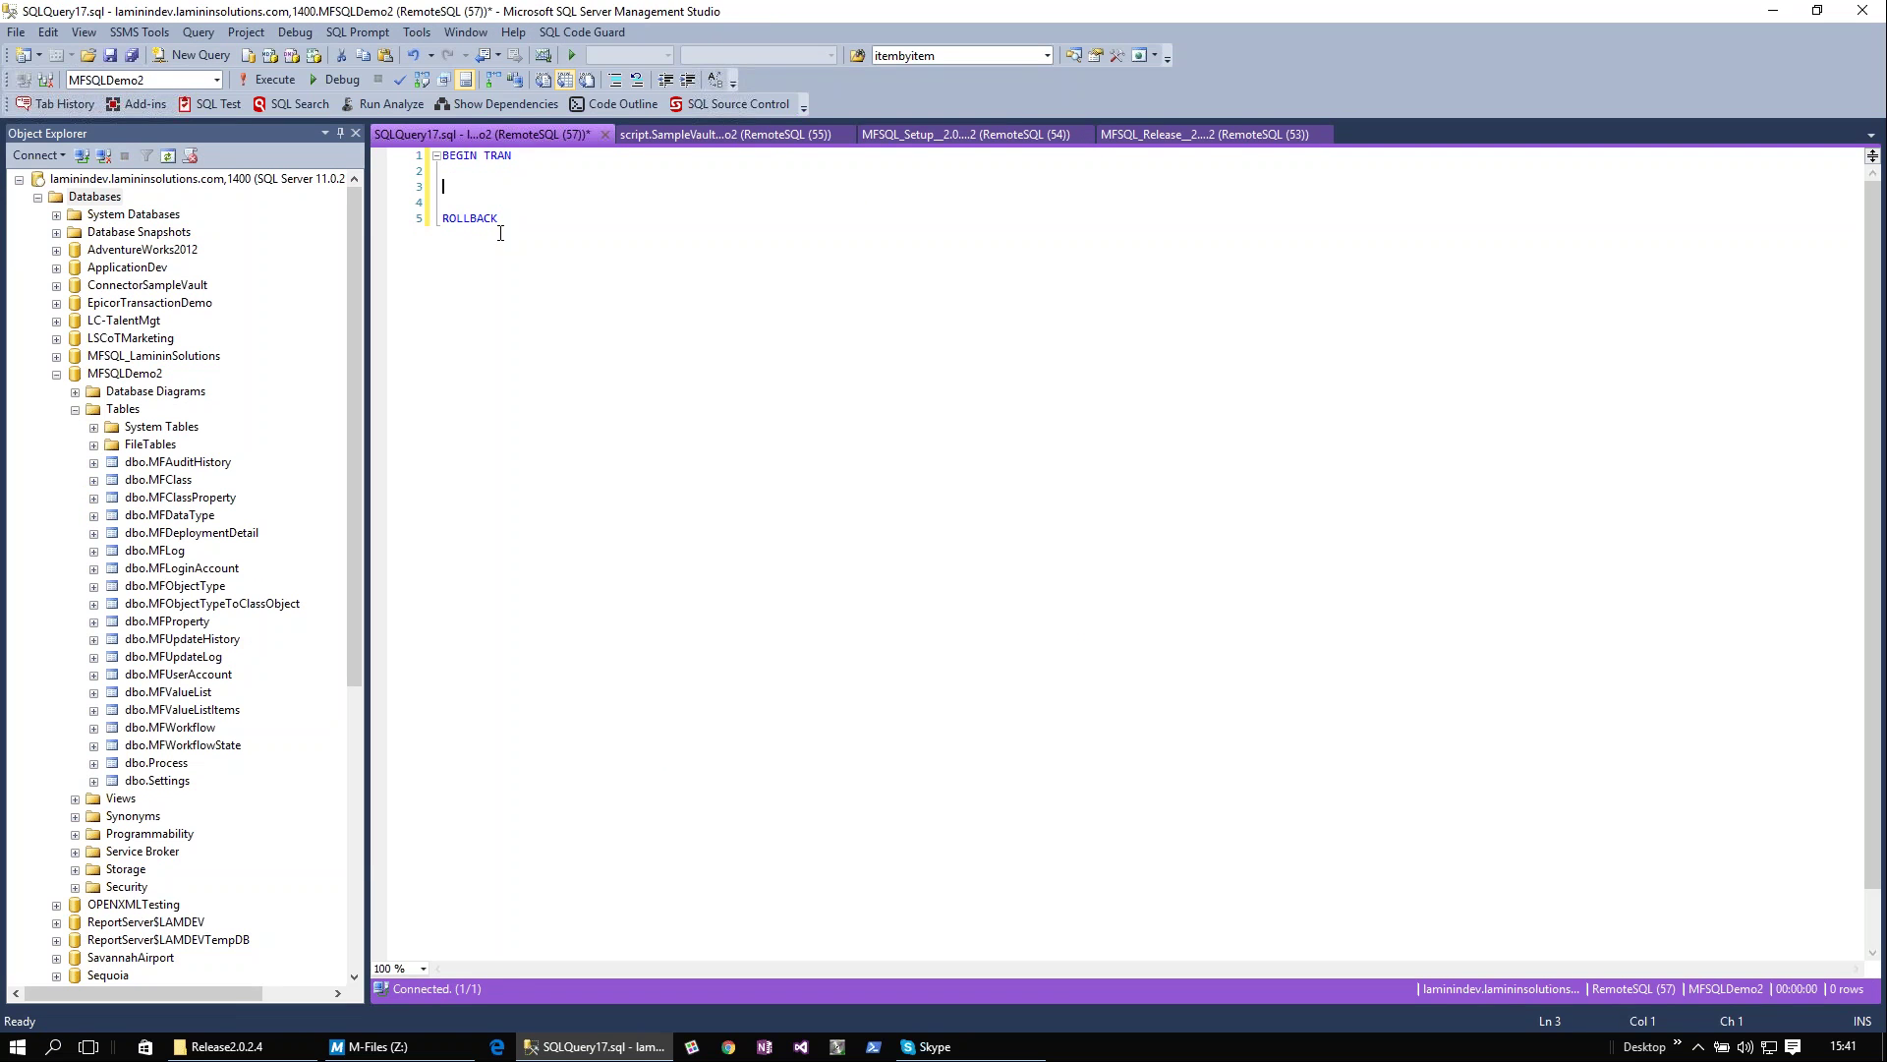
Clear the BEGIN TRAN and ROLLBACK template text from the new MFSQLDemo2 query.
{"action": "left_click", "coordinate": [439, 162]}
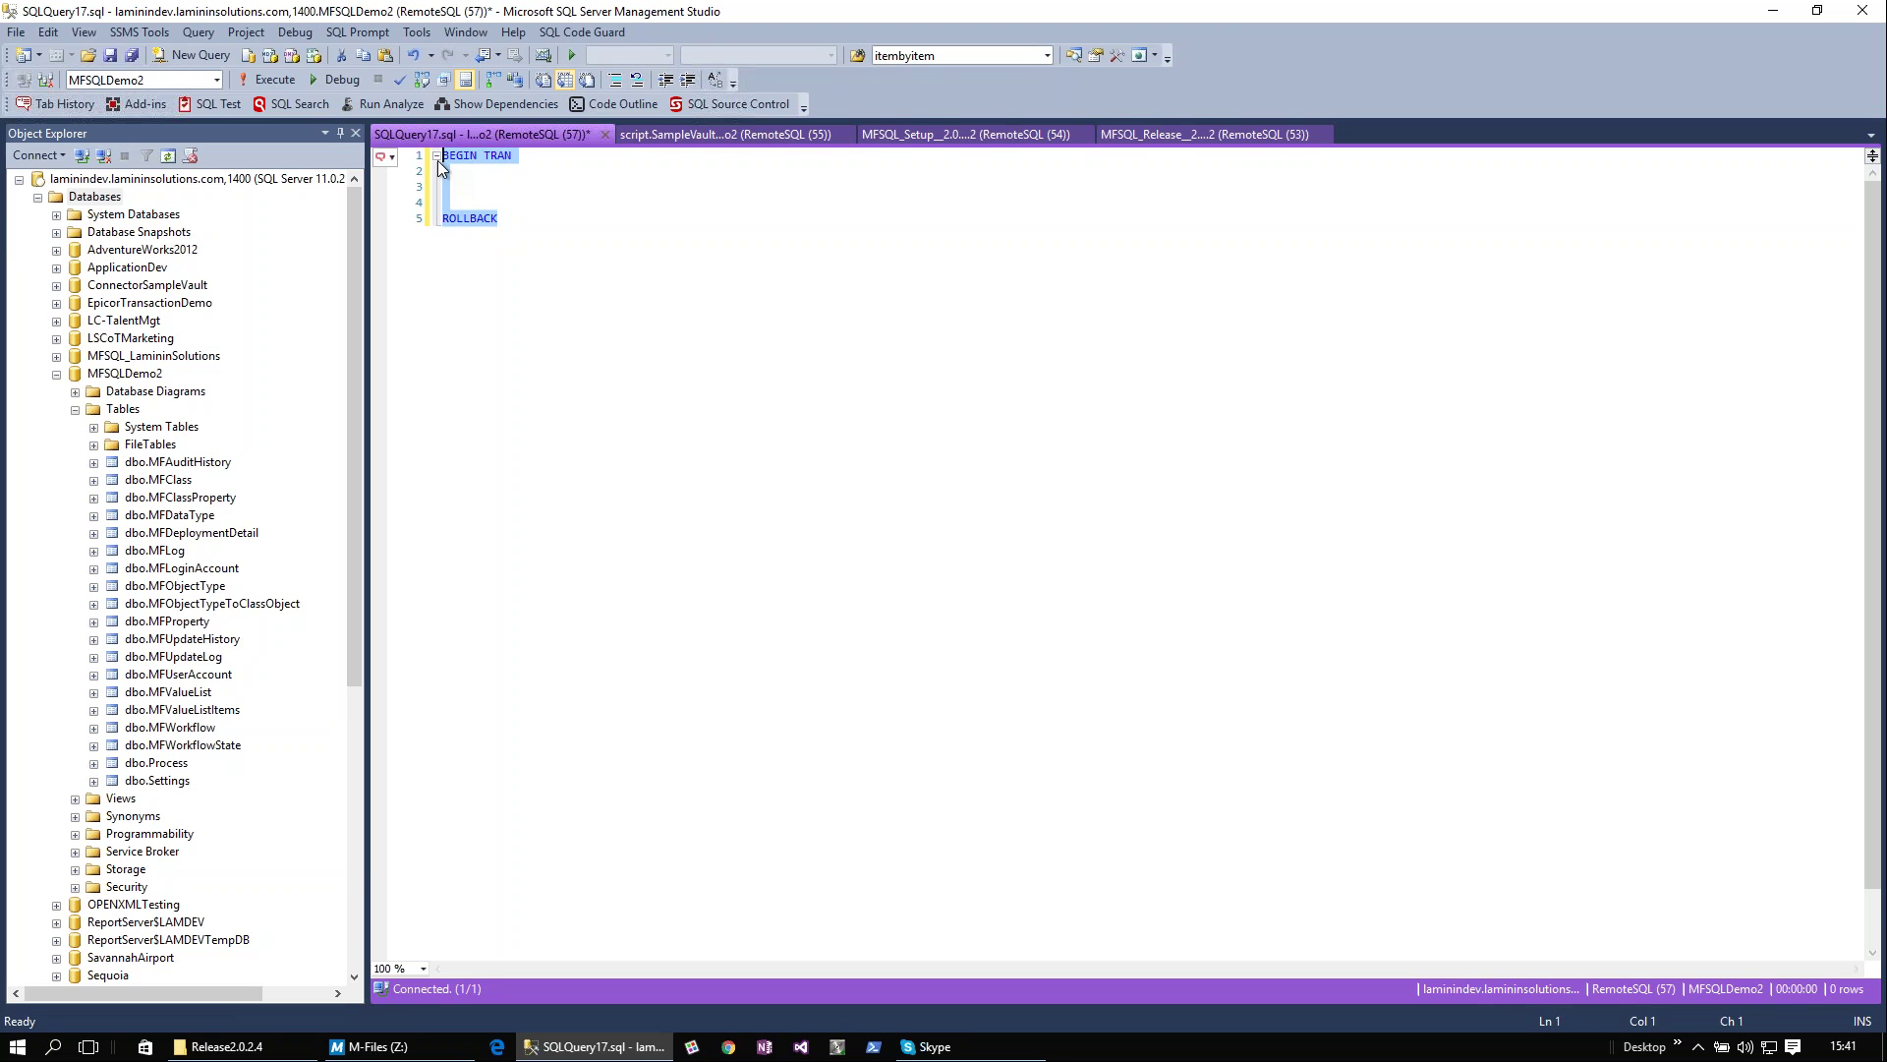
{"action": "key", "text": "ctrl+a"}
{"action": "key", "text": "Return"}
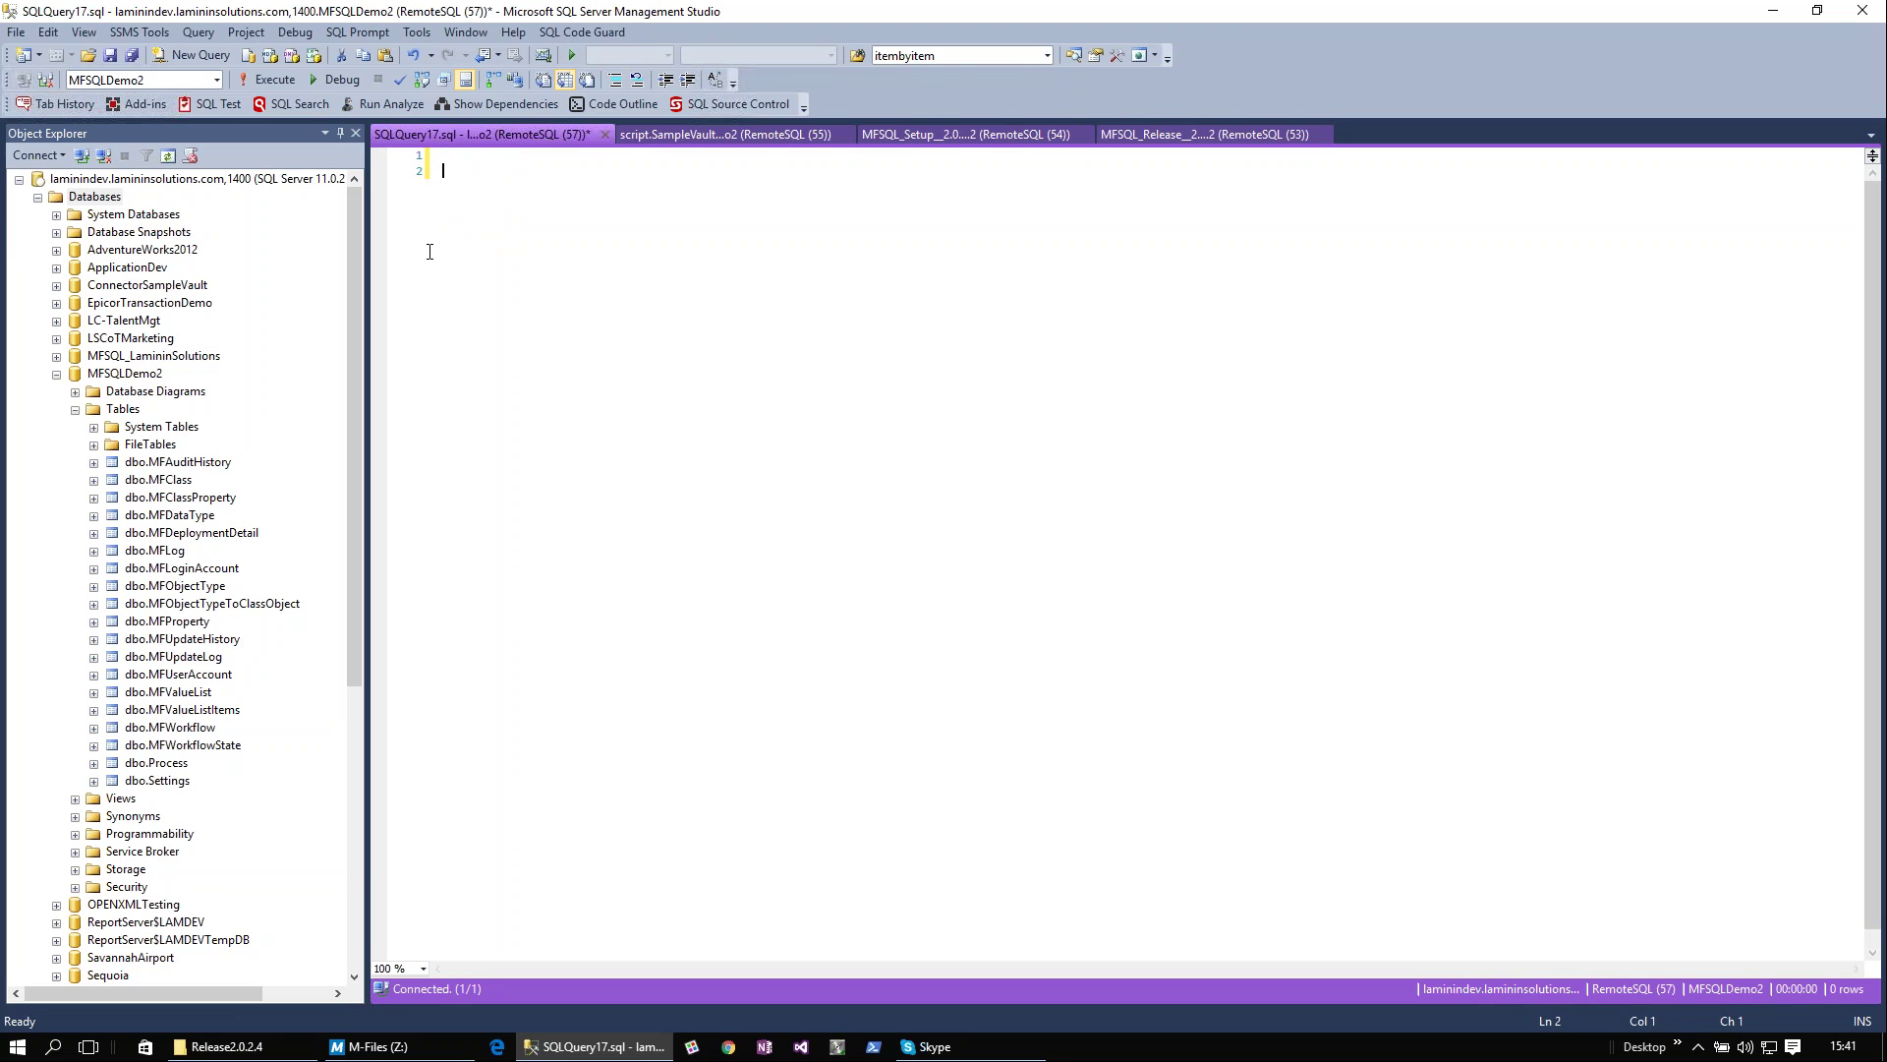
{"action": "left_click", "coordinate": [87, 55]}
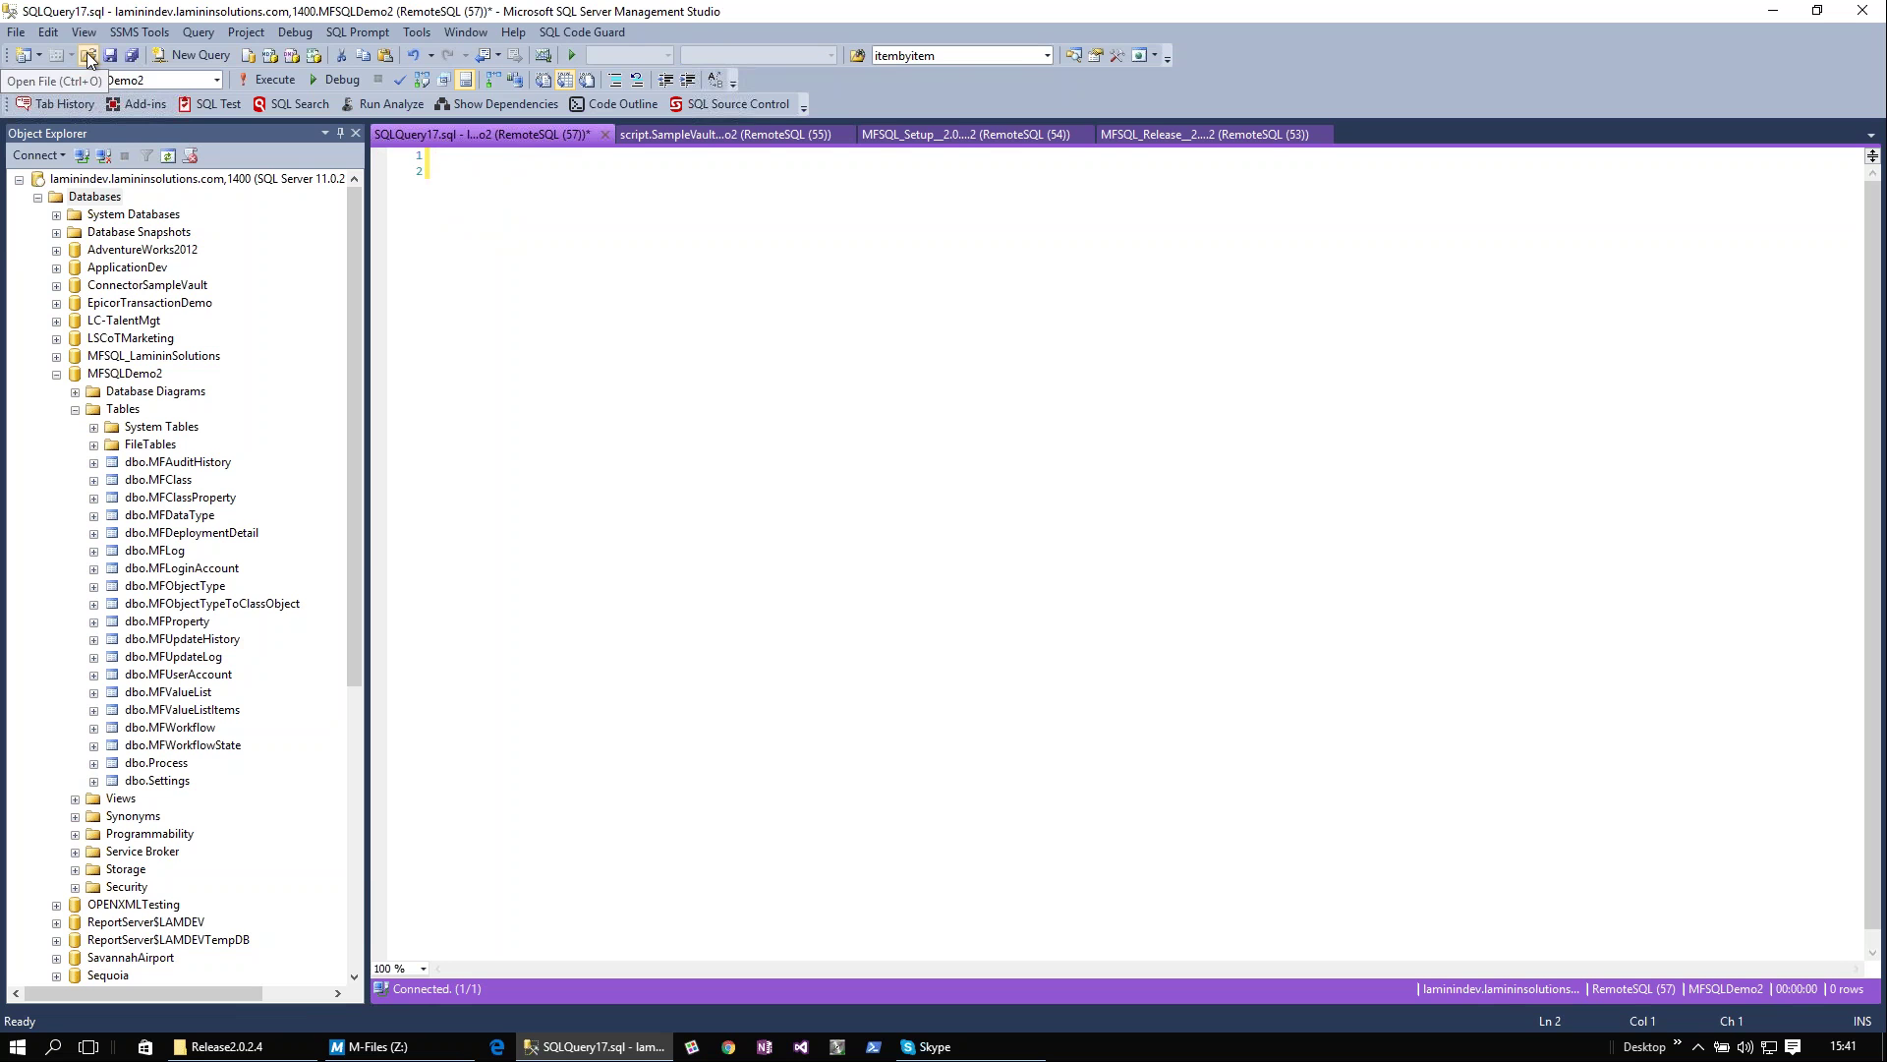
Execute only the spMFSettingsForVaultUpdate block in the sample vault settings script.
{"action": "left_click", "coordinate": [694, 135]}
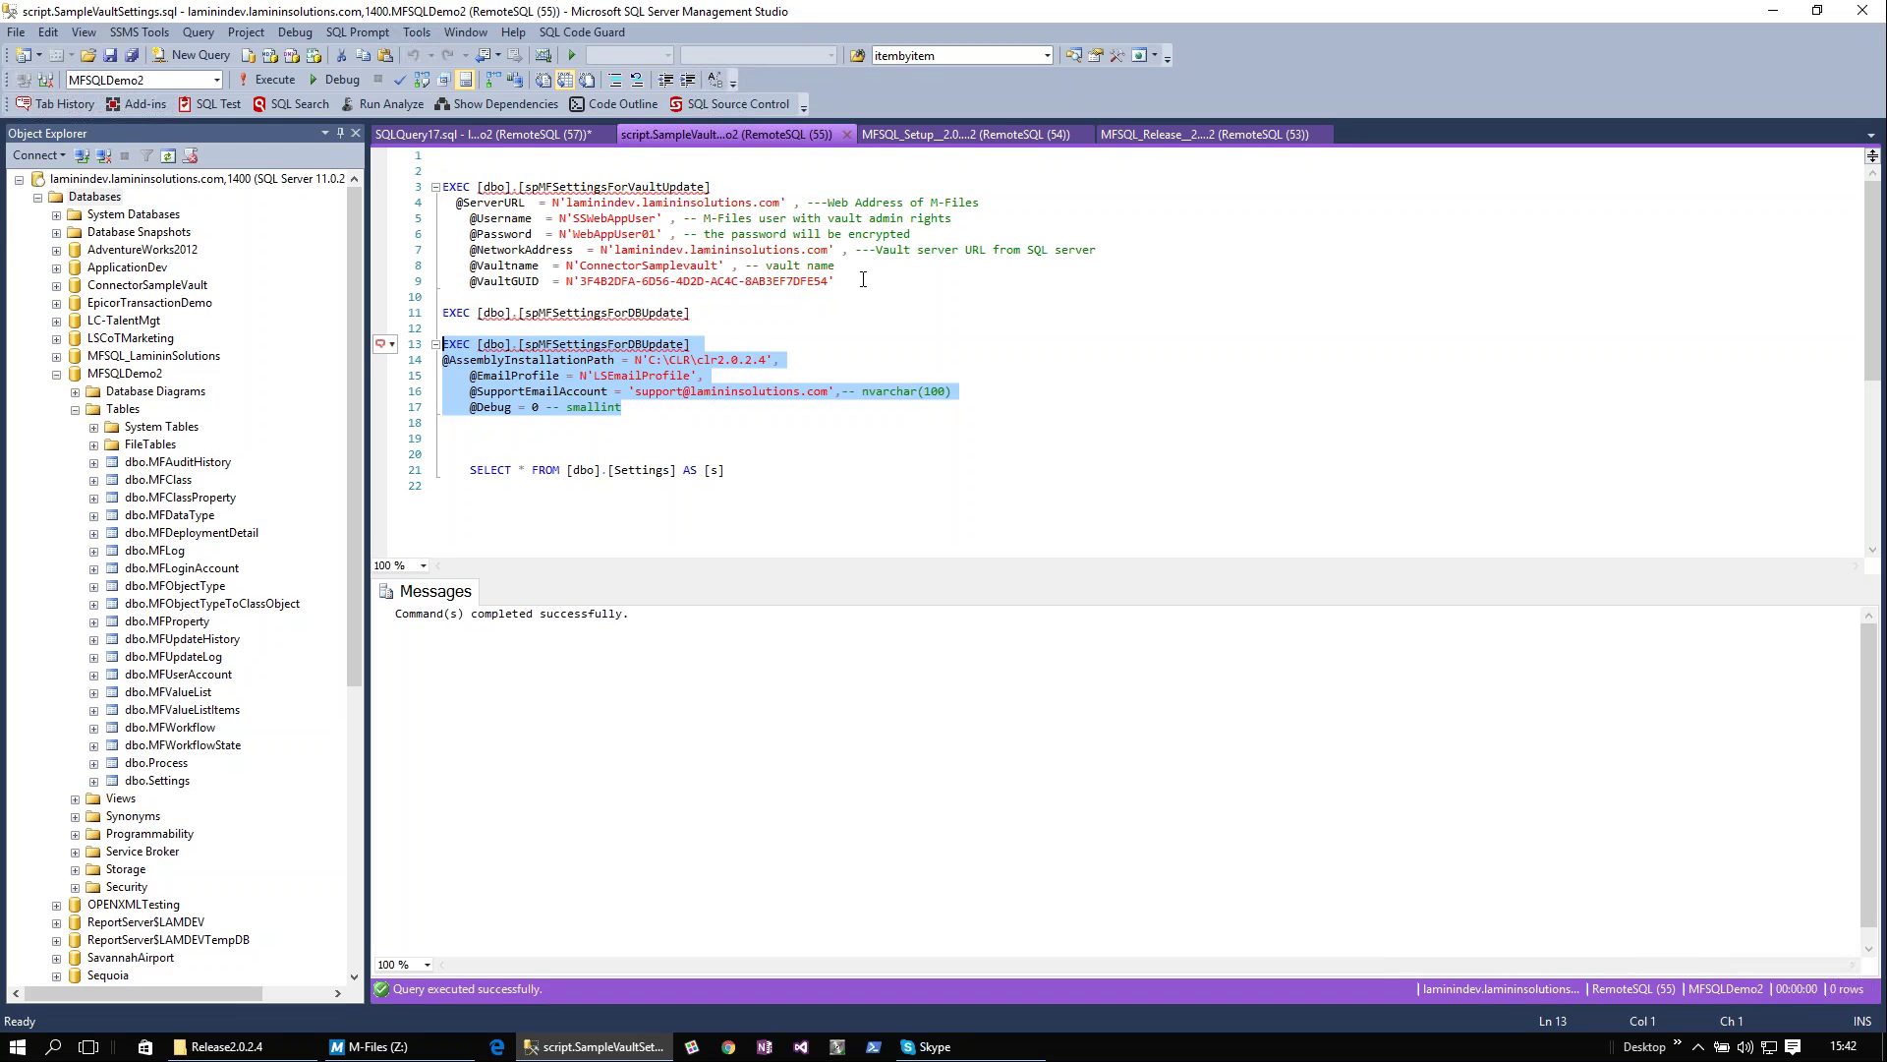
{"action": "left_click_drag", "start_coordinate": [863, 280], "coordinate": [417, 184]}
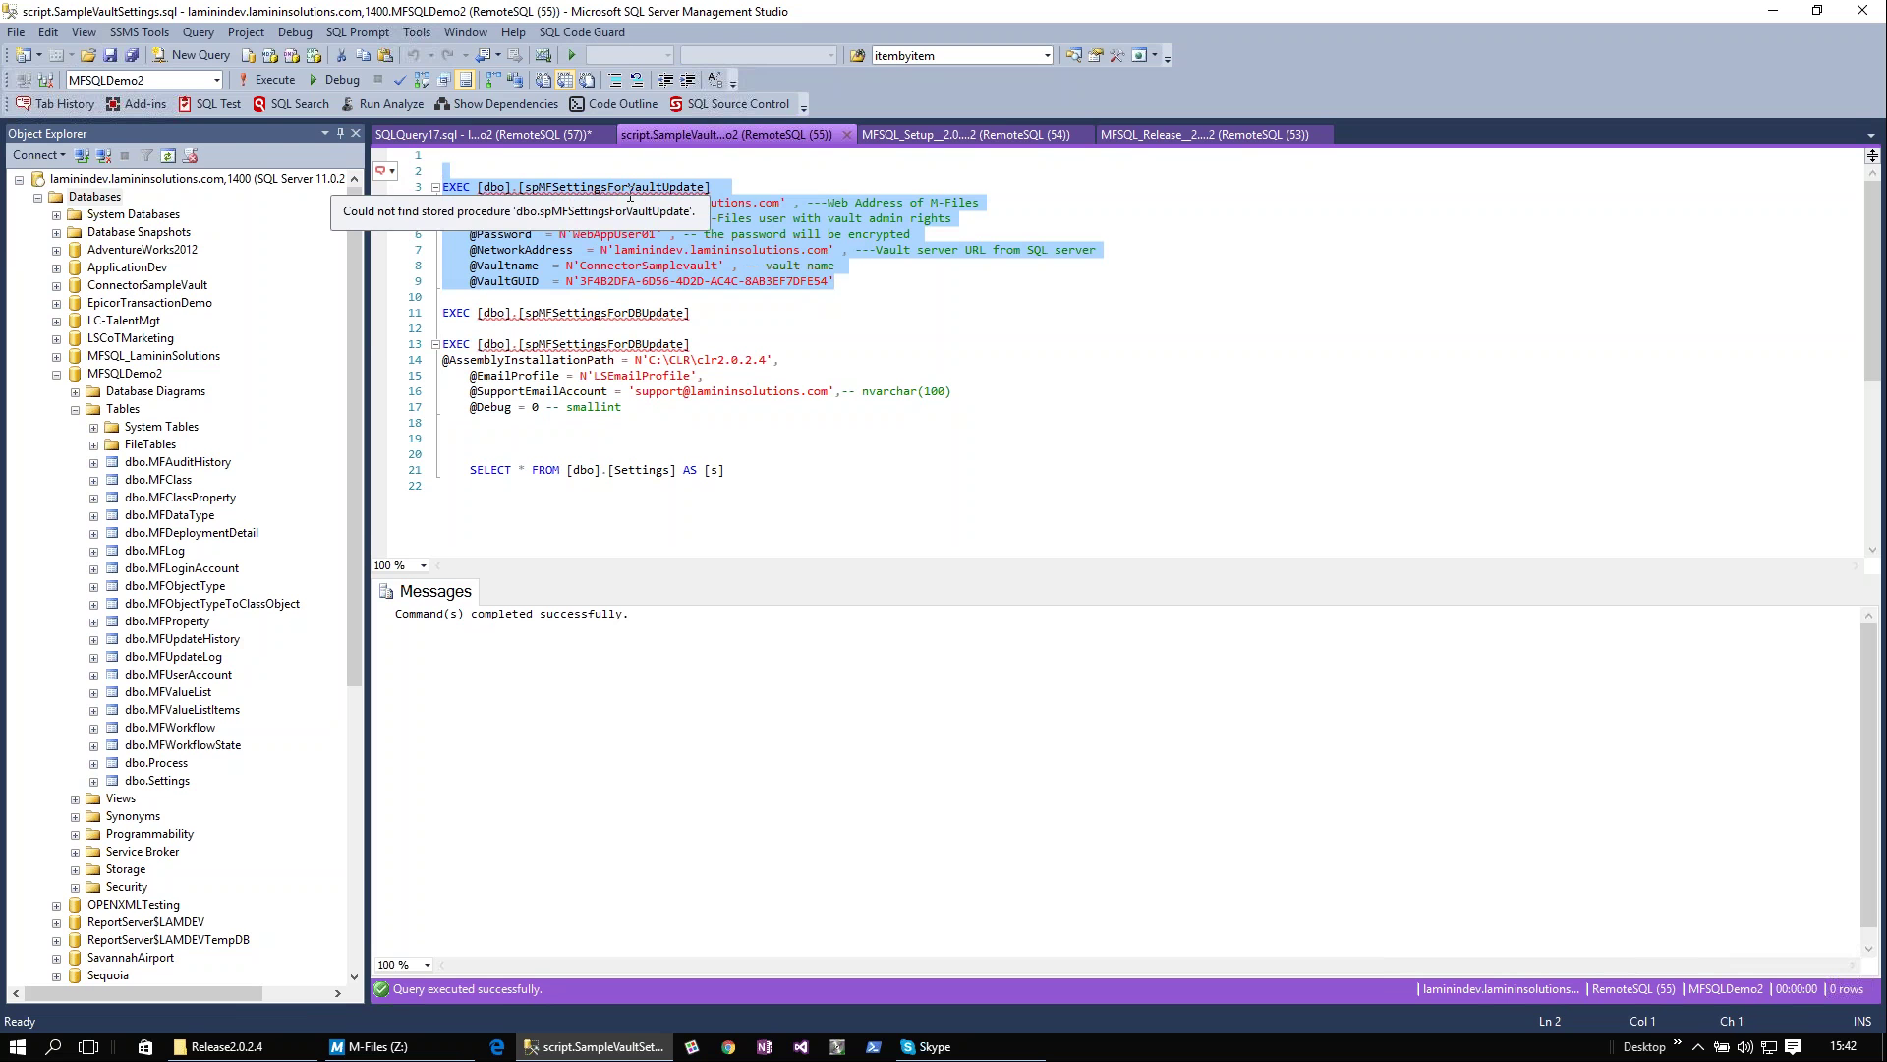
{"action": "left_click", "coordinate": [267, 79]}
{"action": "left_click", "coordinate": [268, 79]}
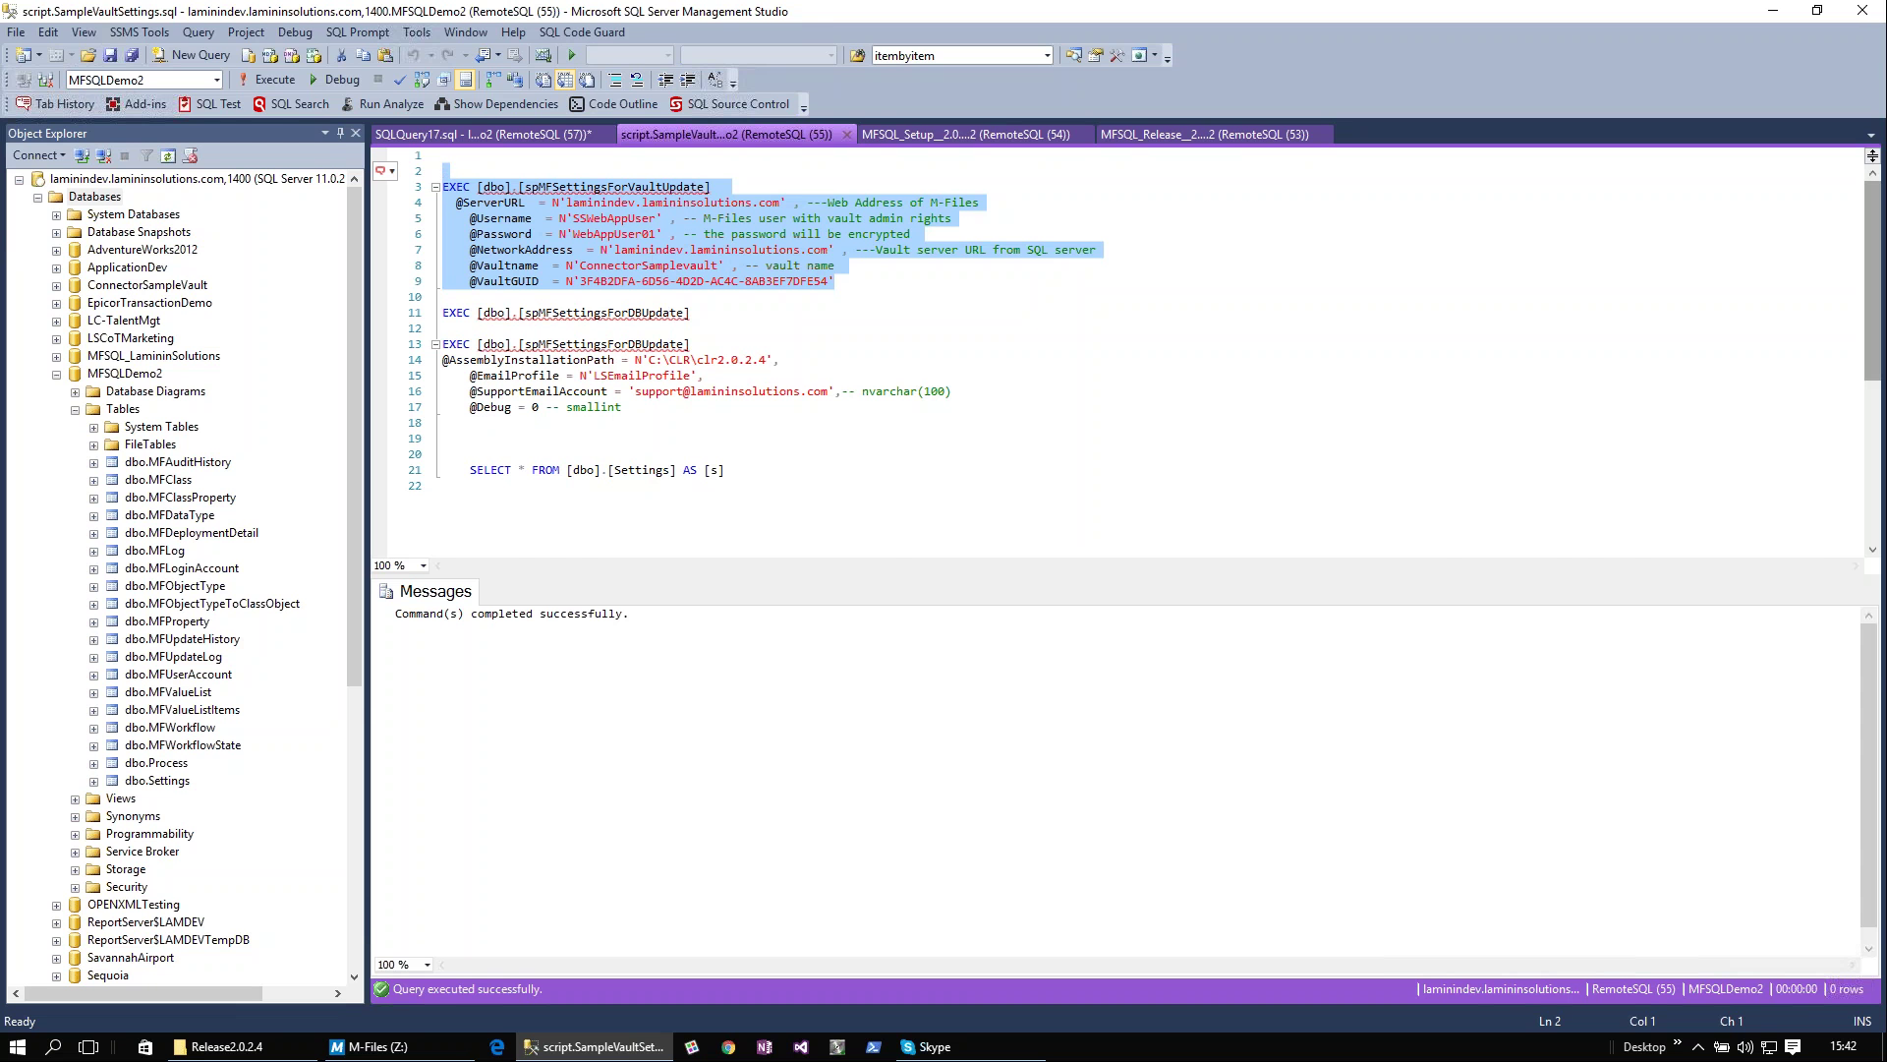
Switch to the MFSQL Connector Management Portal in Chrome, maximize its window, and open the Settings page under Setup.
{"action": "left_click_drag", "start_coordinate": [1886, 190], "coordinate": [286, 36]}
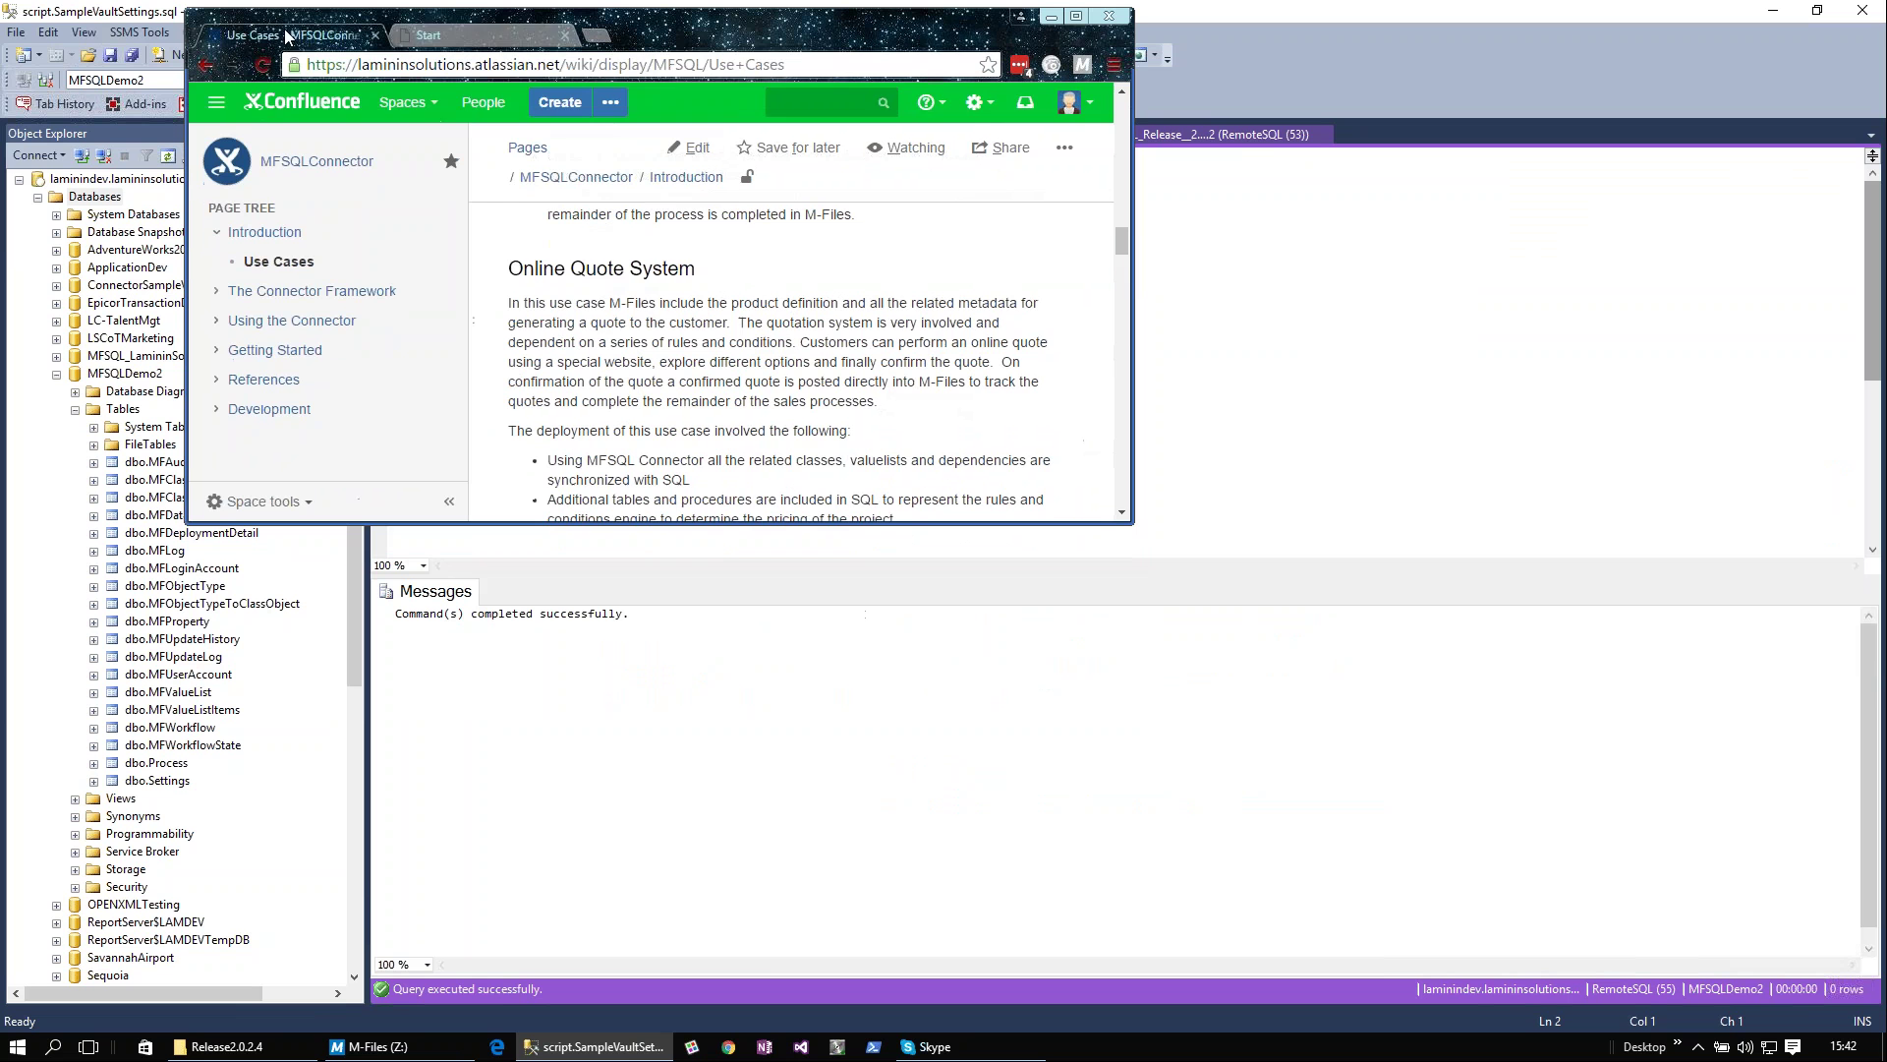
{"action": "left_click", "coordinate": [473, 35]}
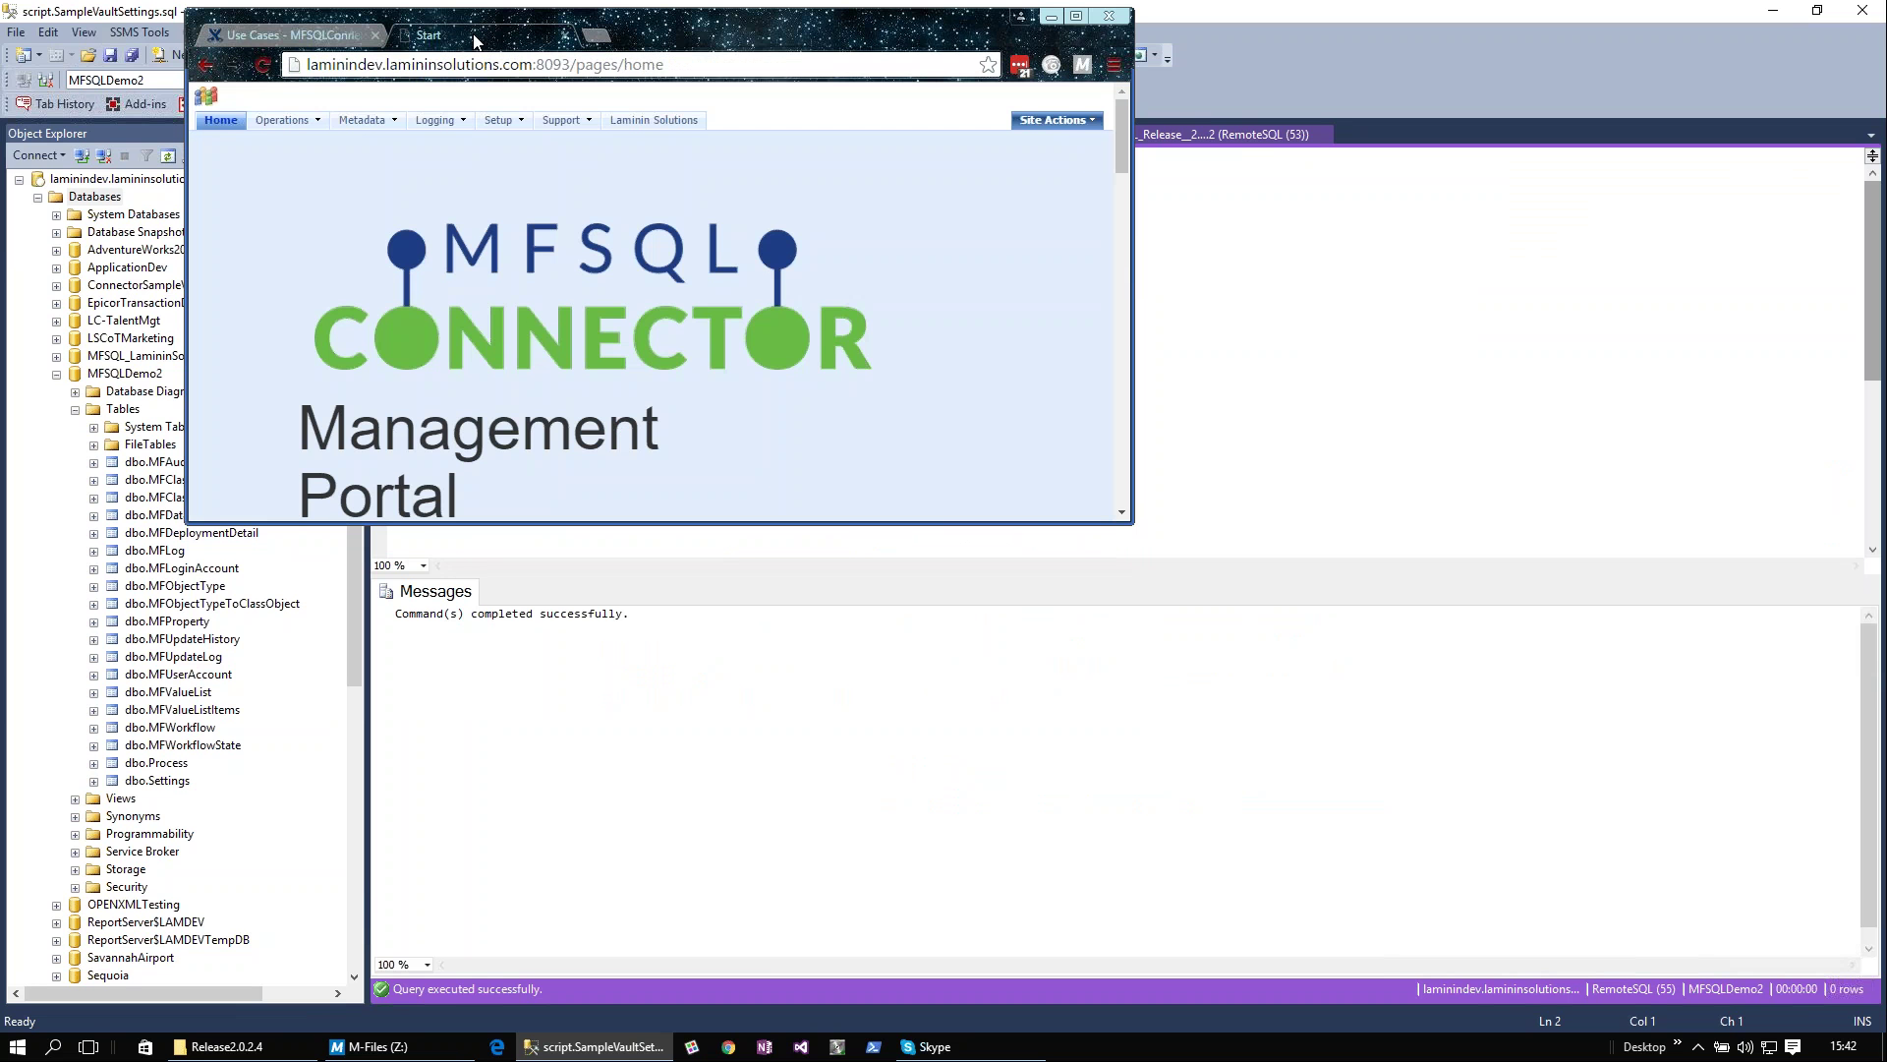
{"action": "left_click", "coordinate": [1075, 16]}
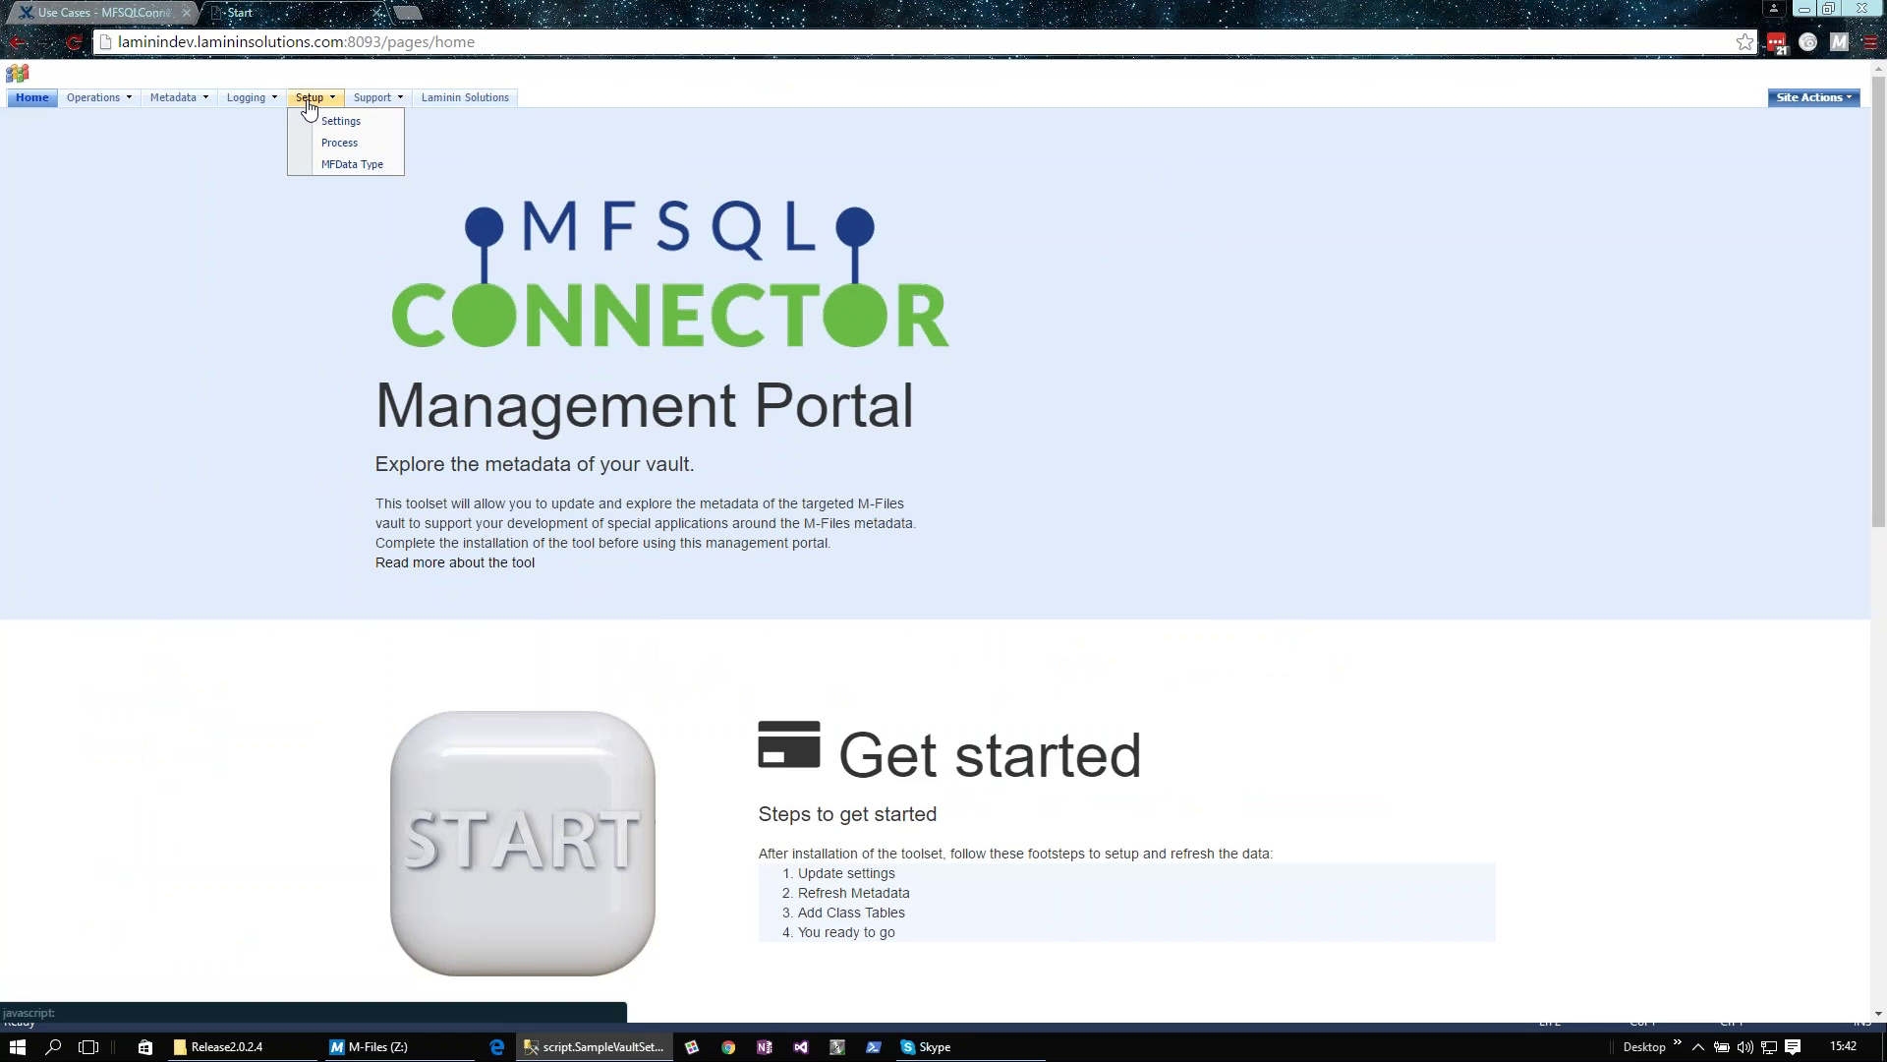
{"action": "left_click", "coordinate": [340, 121]}
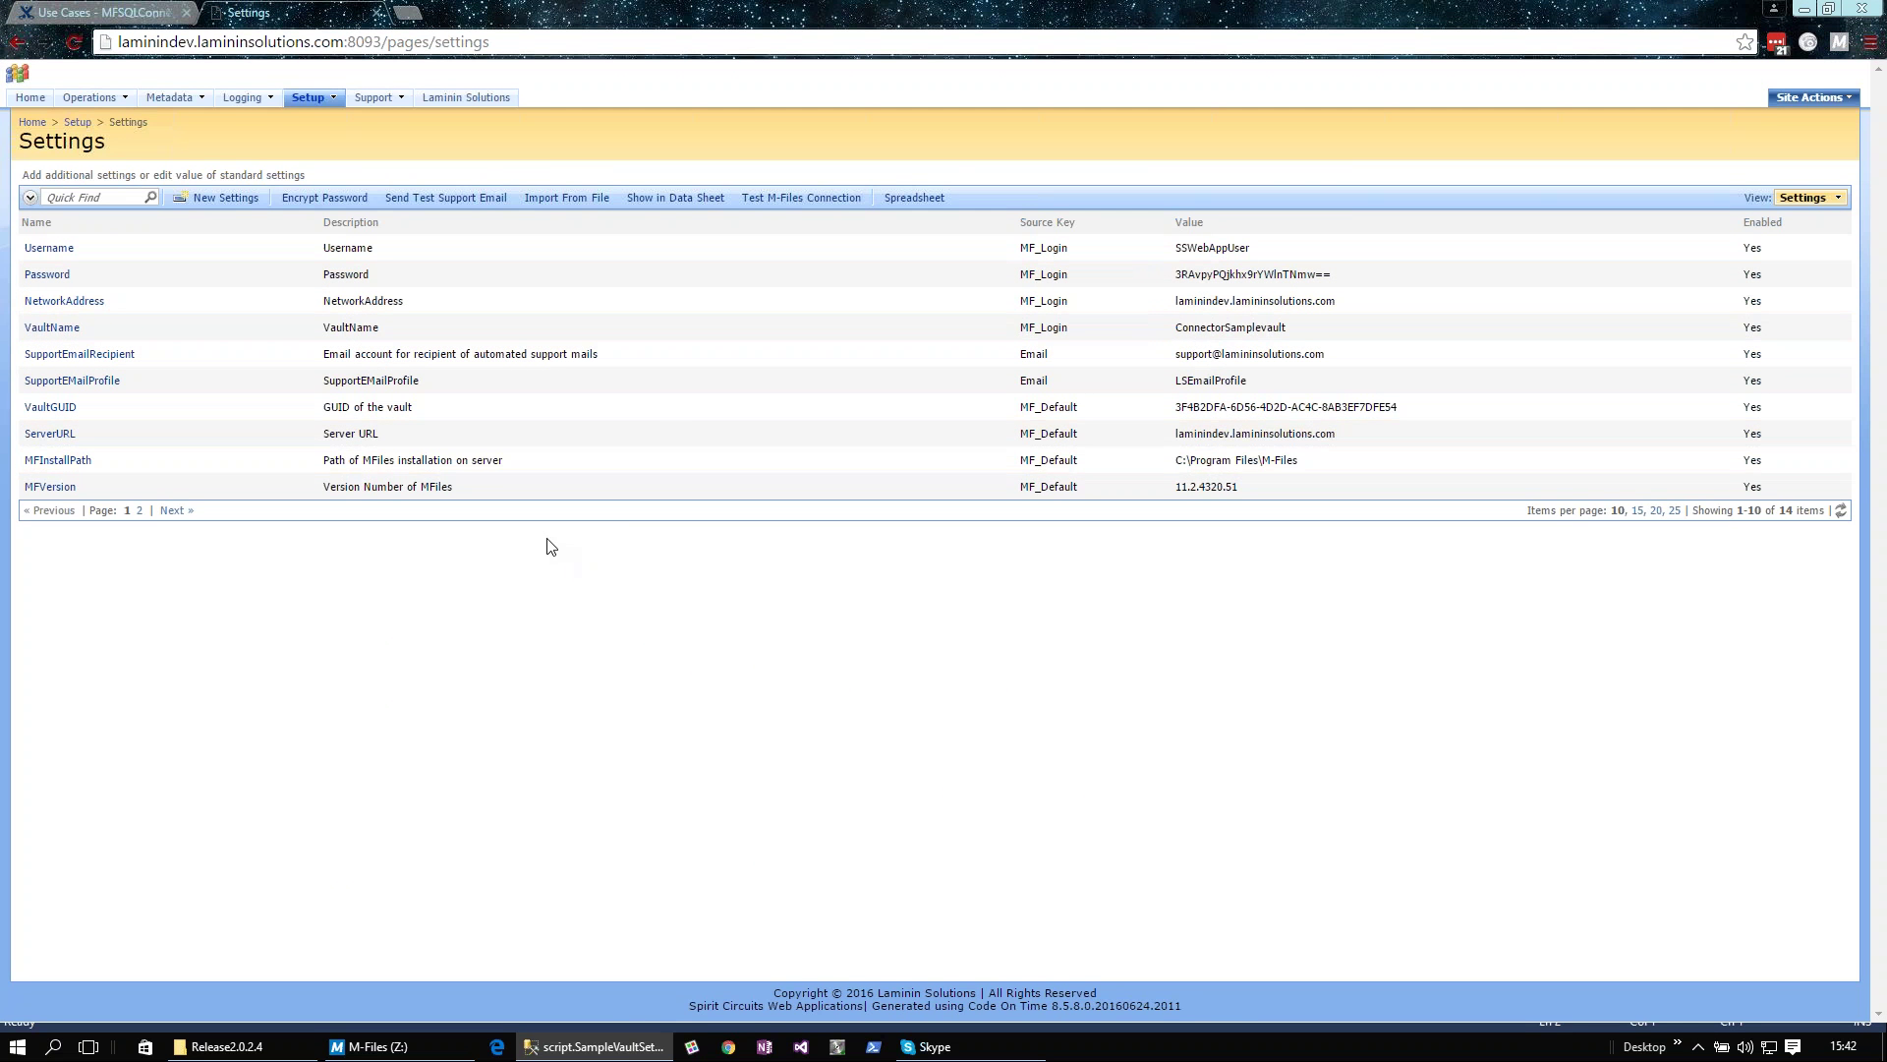
Test the M-Files connection from the Settings page and dismiss the result message.
{"action": "left_click", "coordinate": [782, 203]}
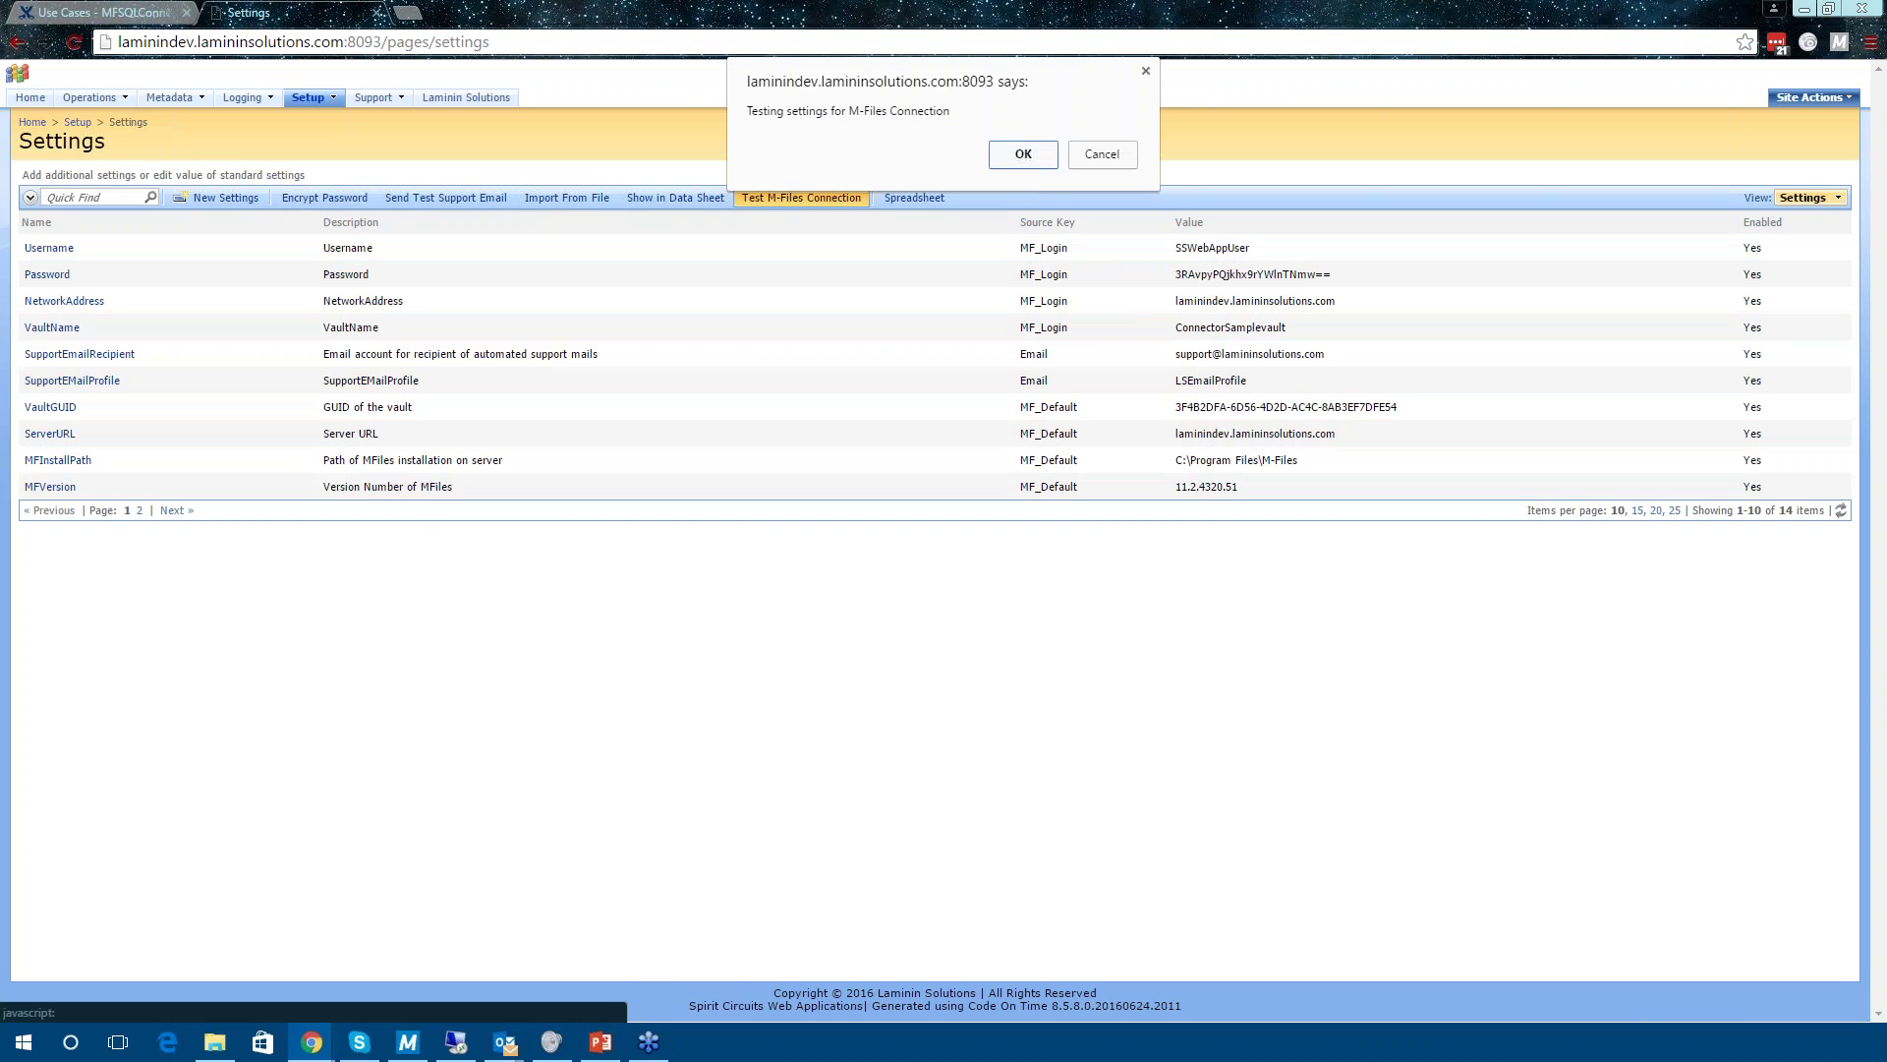
{"action": "left_click", "coordinate": [1024, 158]}
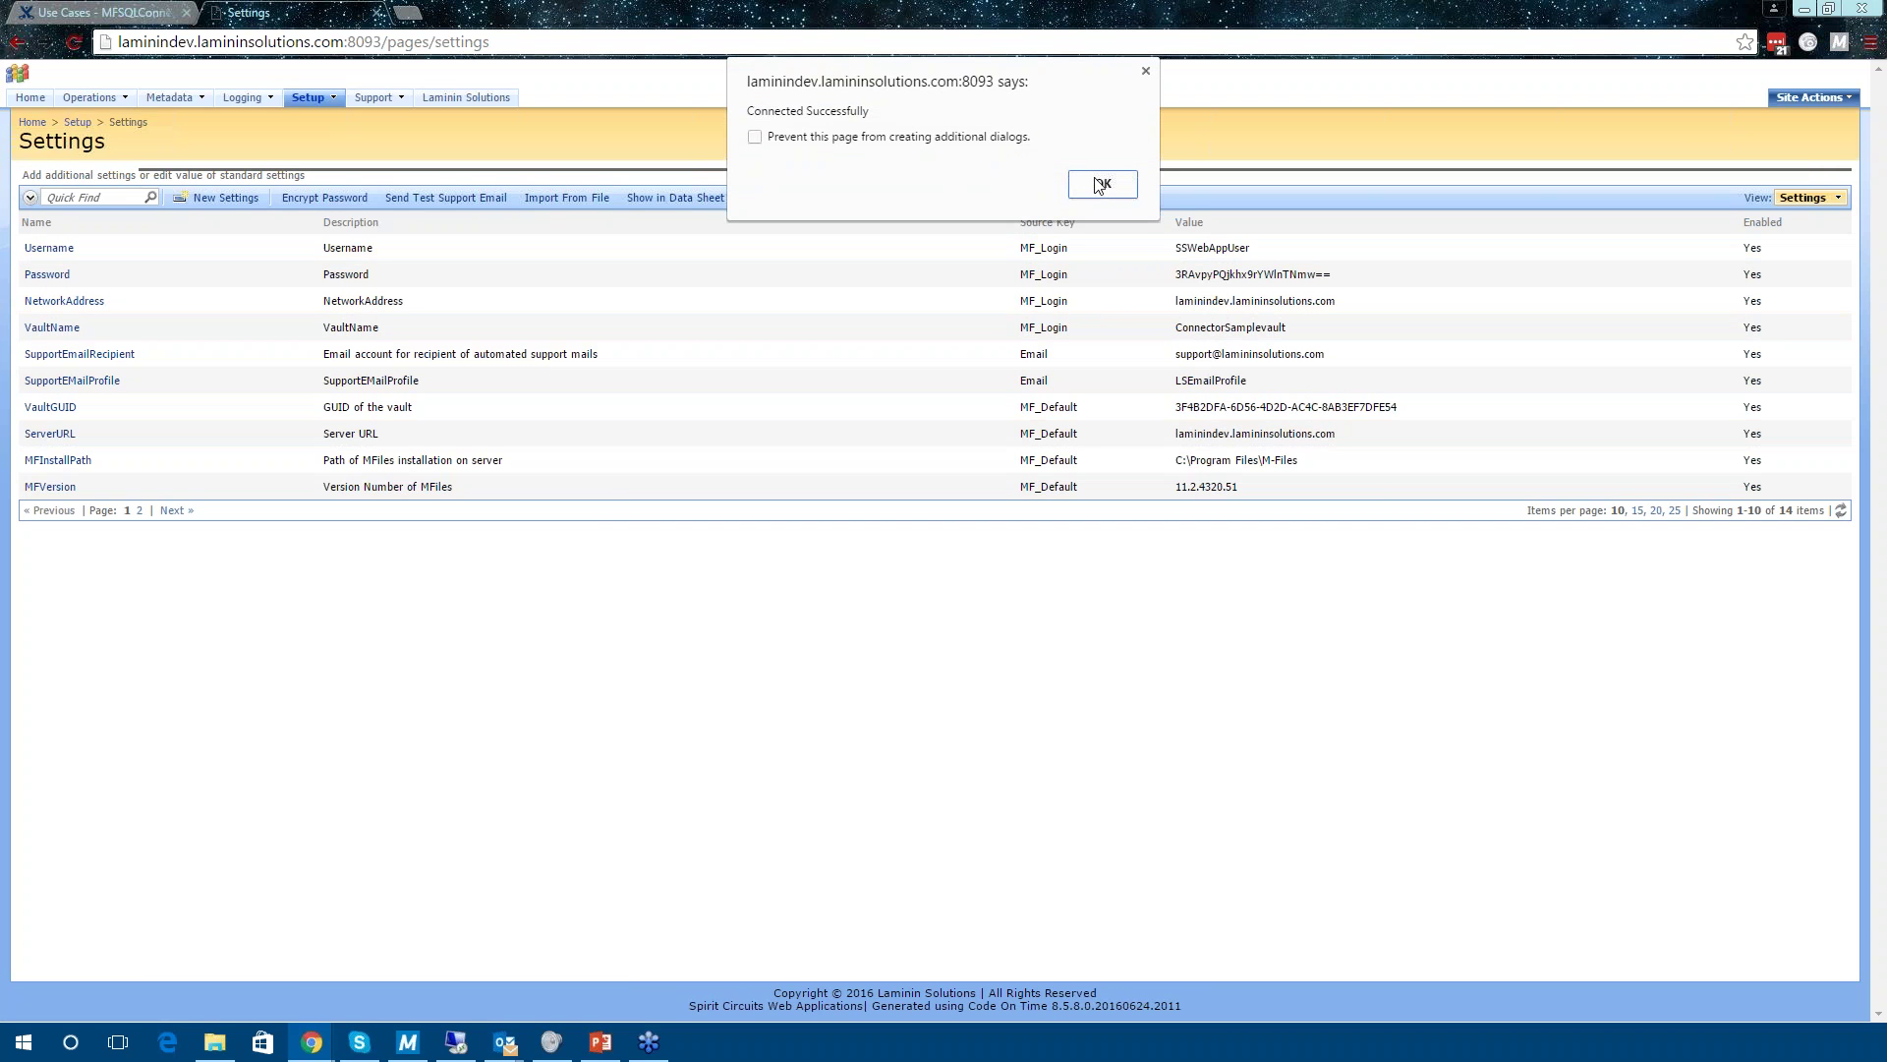
{"action": "left_click", "coordinate": [1097, 186]}
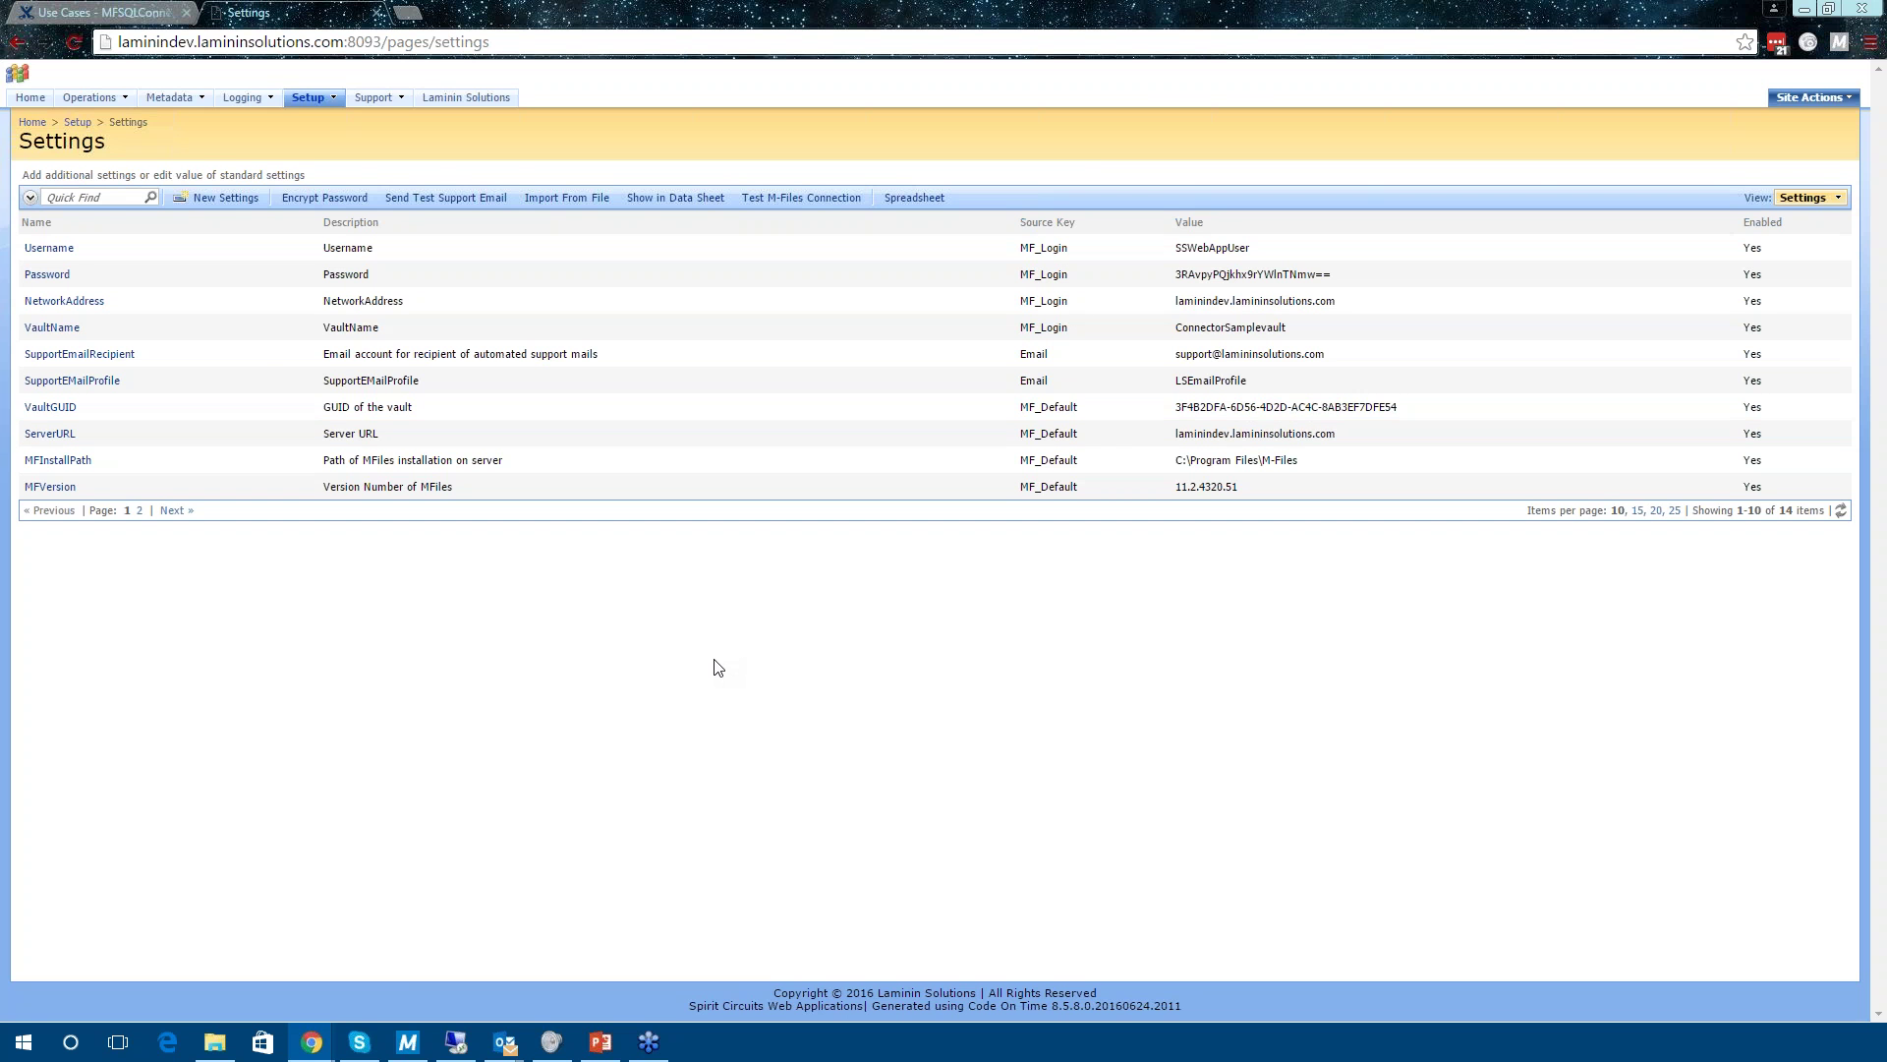
View the MFClass list in the portal's Metadata section.
{"action": "left_click", "coordinate": [169, 97]}
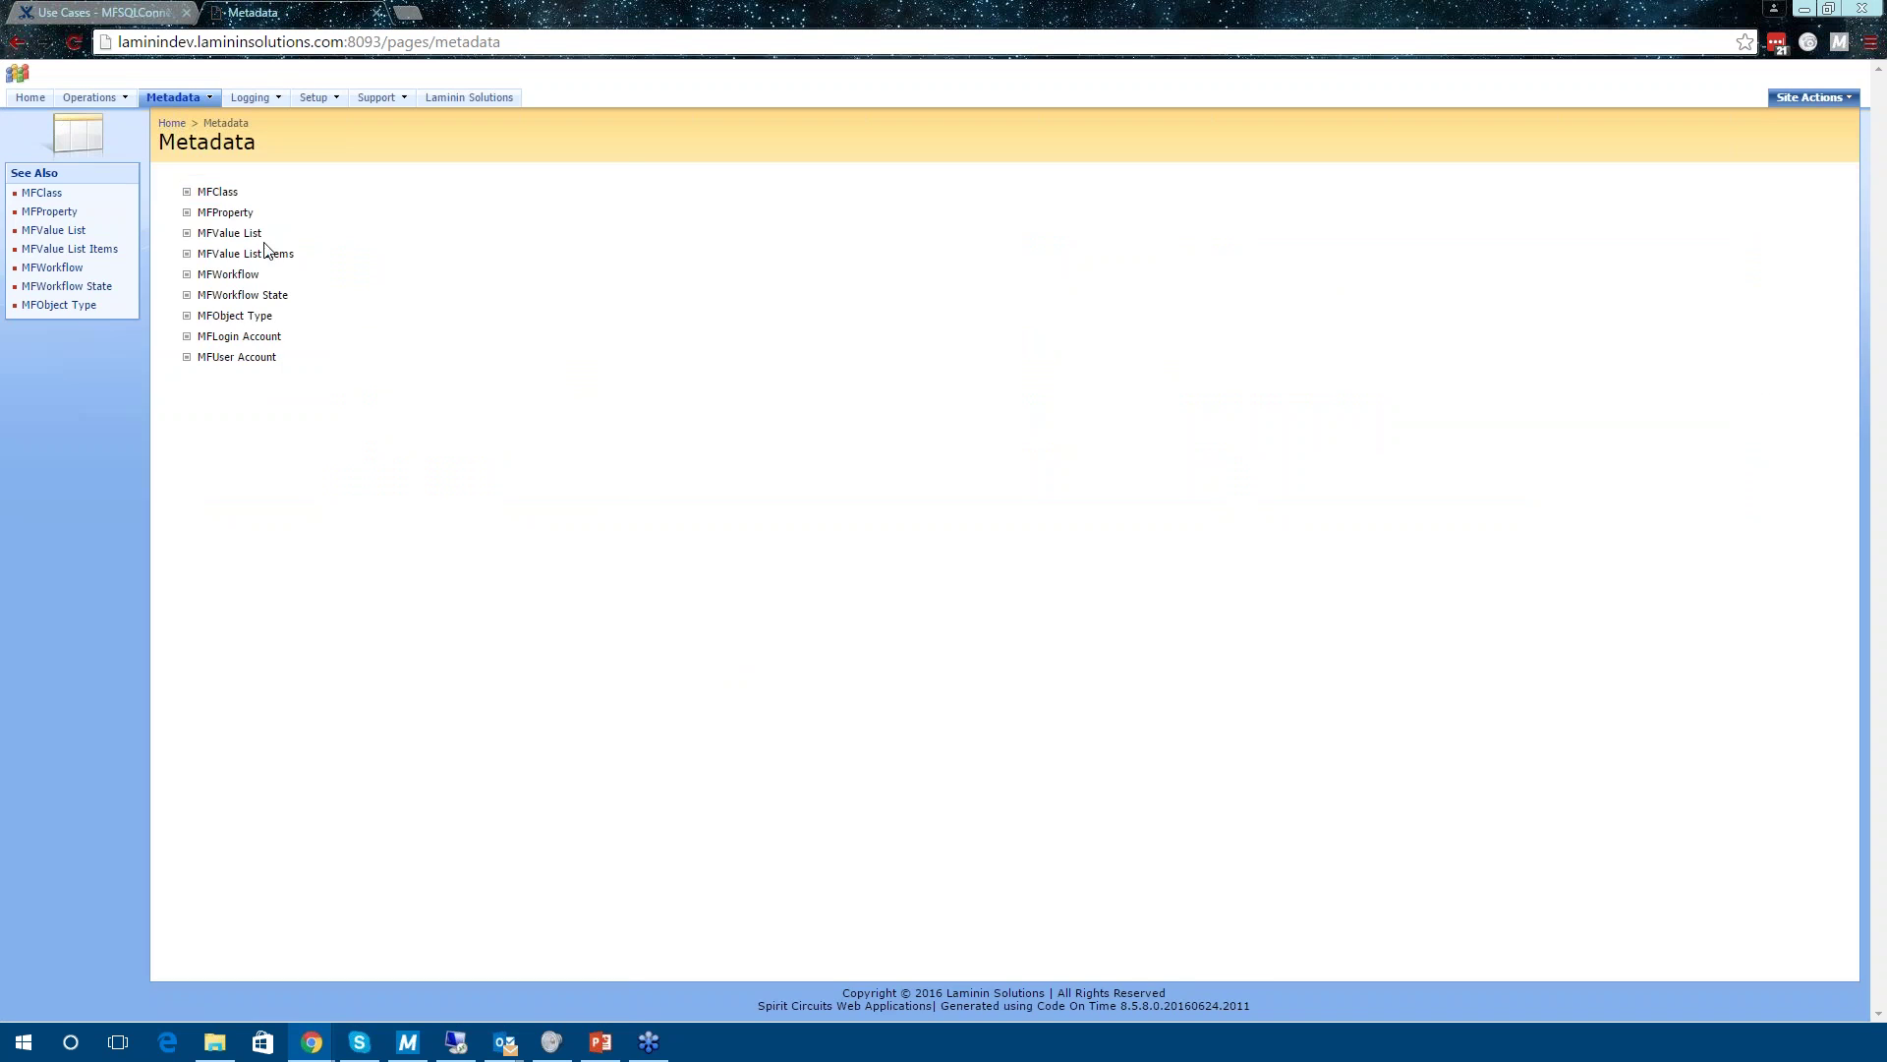
{"action": "left_click", "coordinate": [217, 192]}
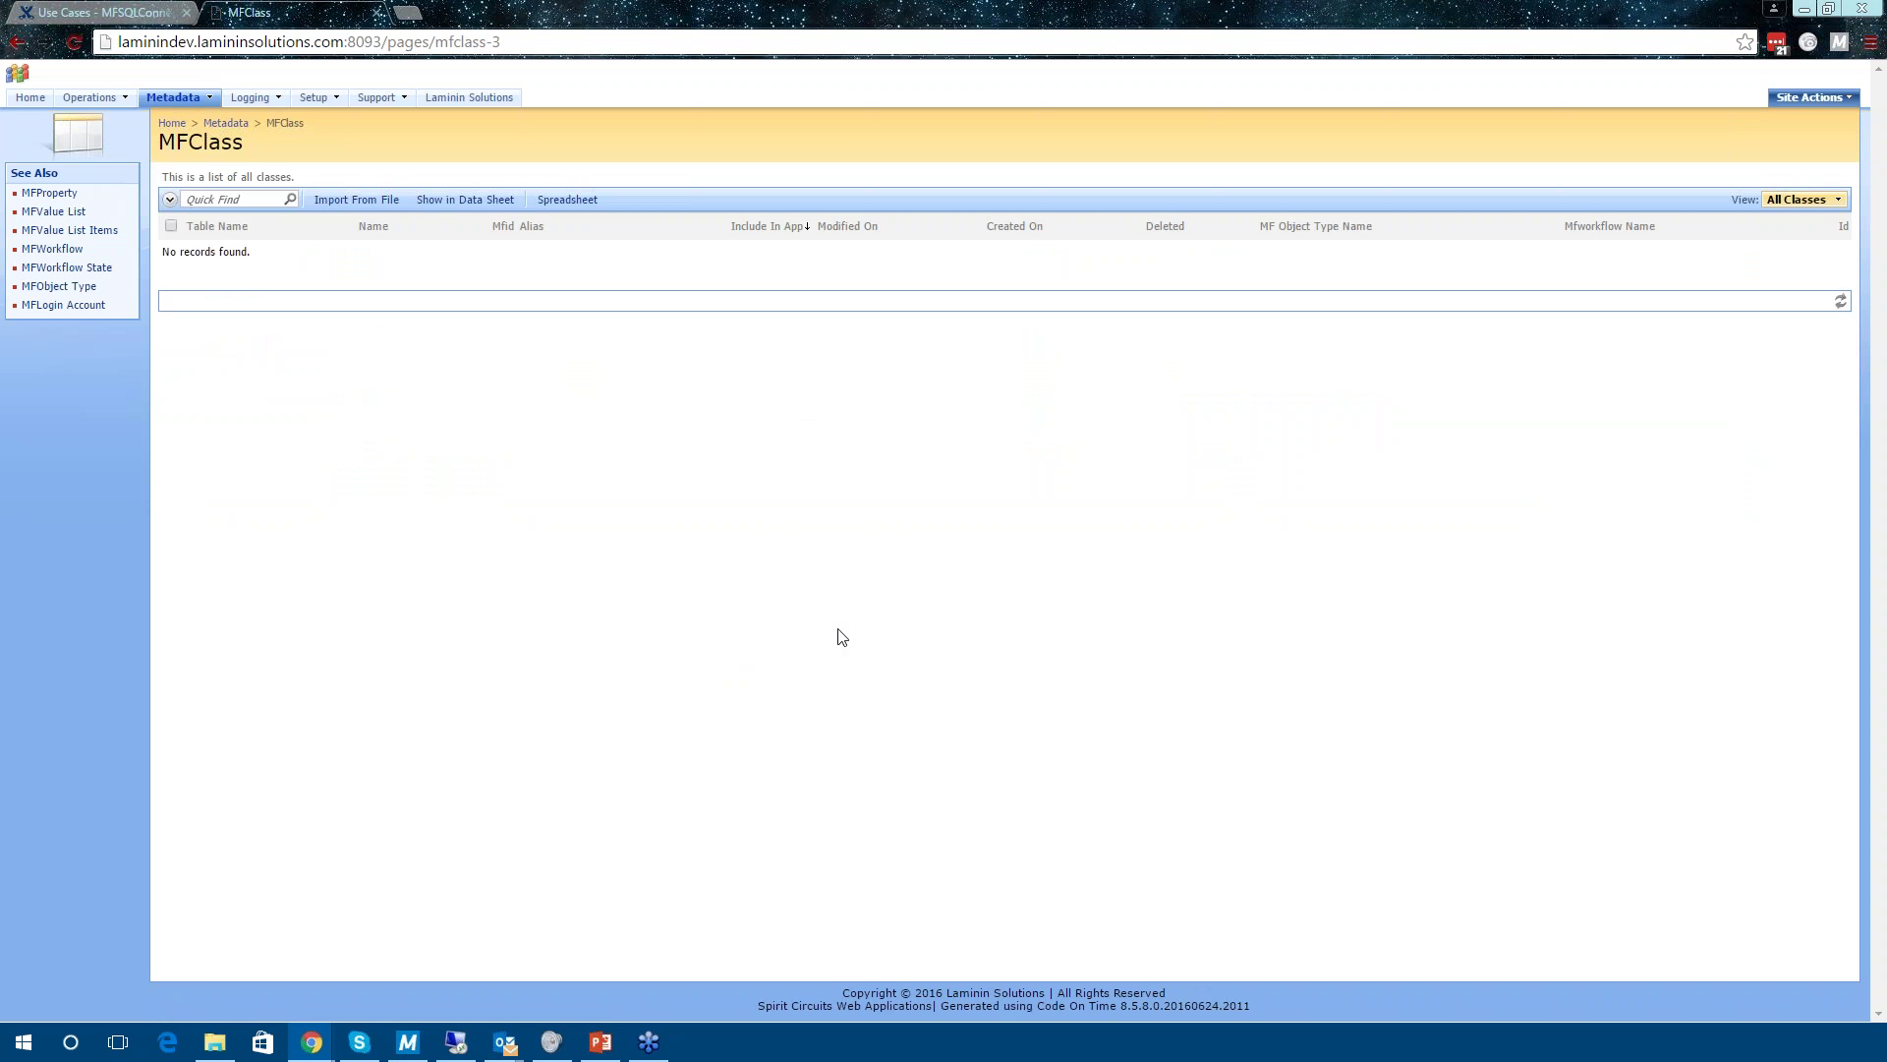
Run Metadata Refresh in the portal's Operations with the All method, and move the browser window aside to reveal Management Studio.
{"action": "left_click", "coordinate": [80, 100]}
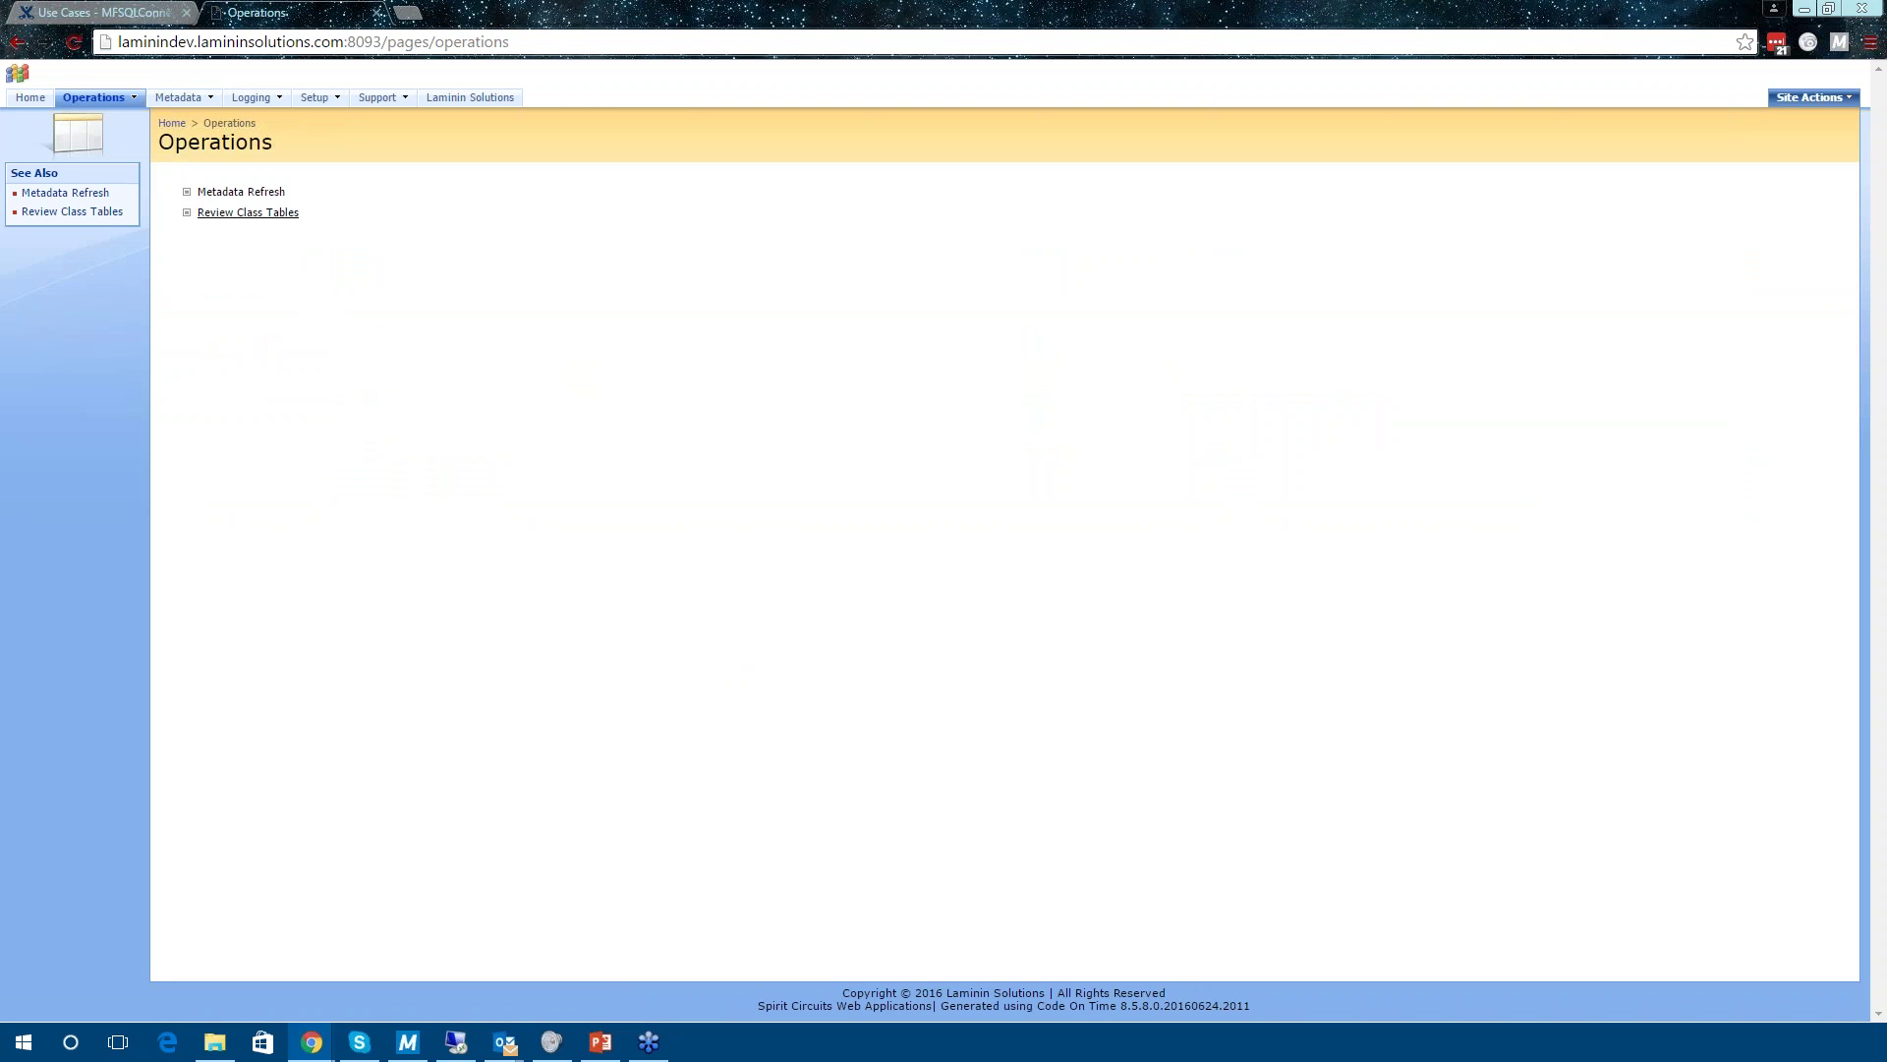
{"action": "left_click", "coordinate": [260, 193]}
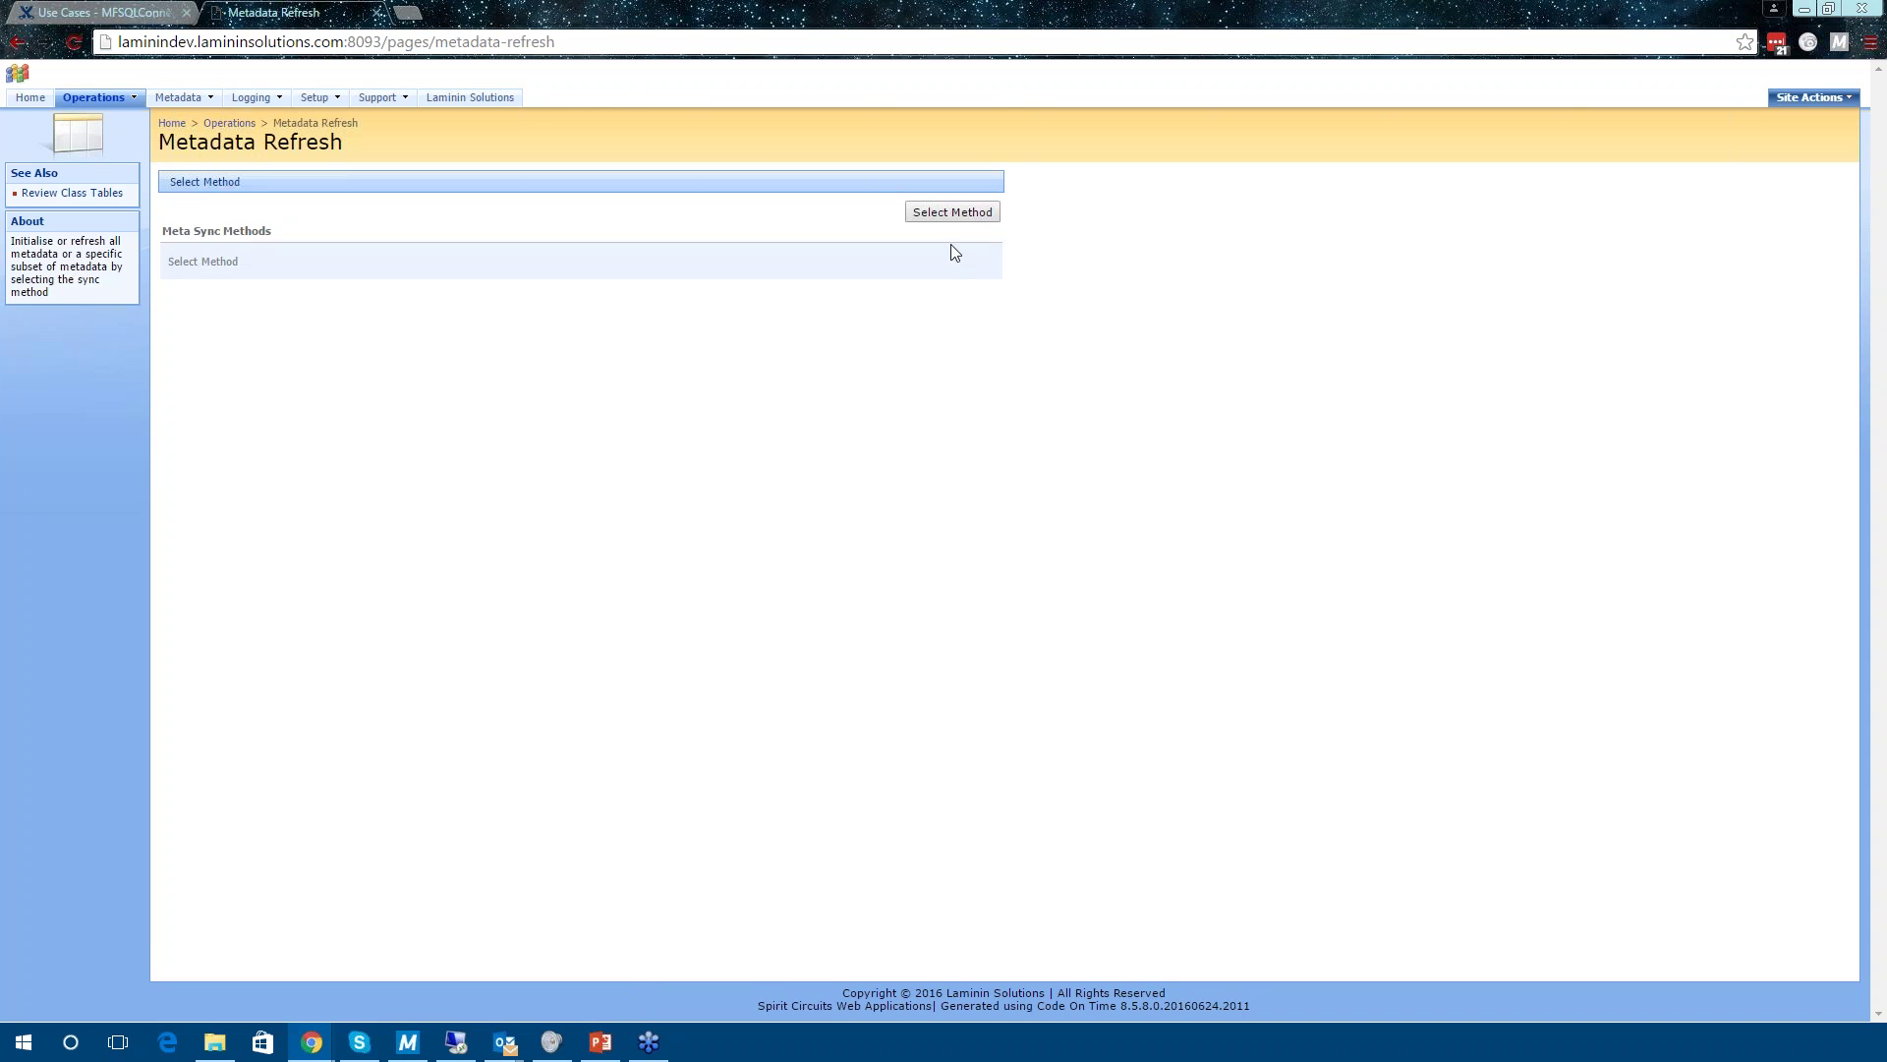
{"action": "left_click", "coordinate": [955, 212]}
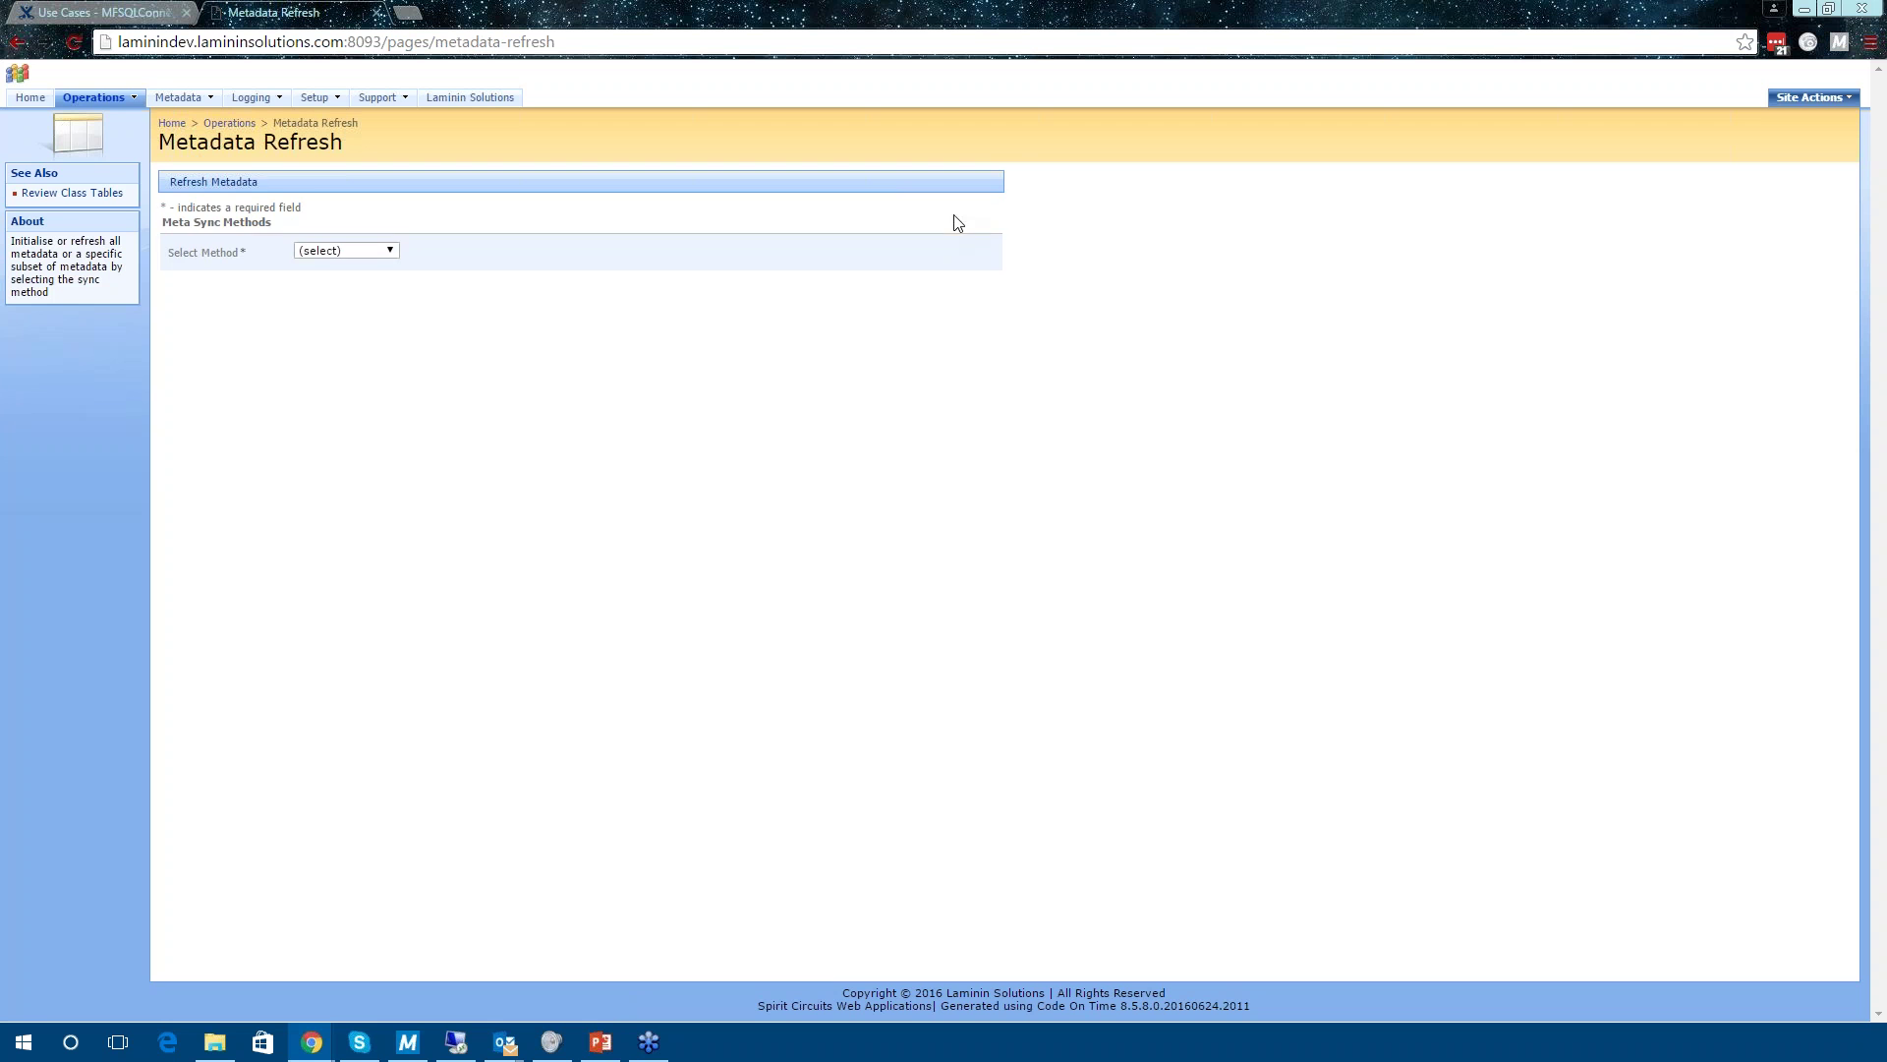
{"action": "left_click", "coordinate": [392, 251]}
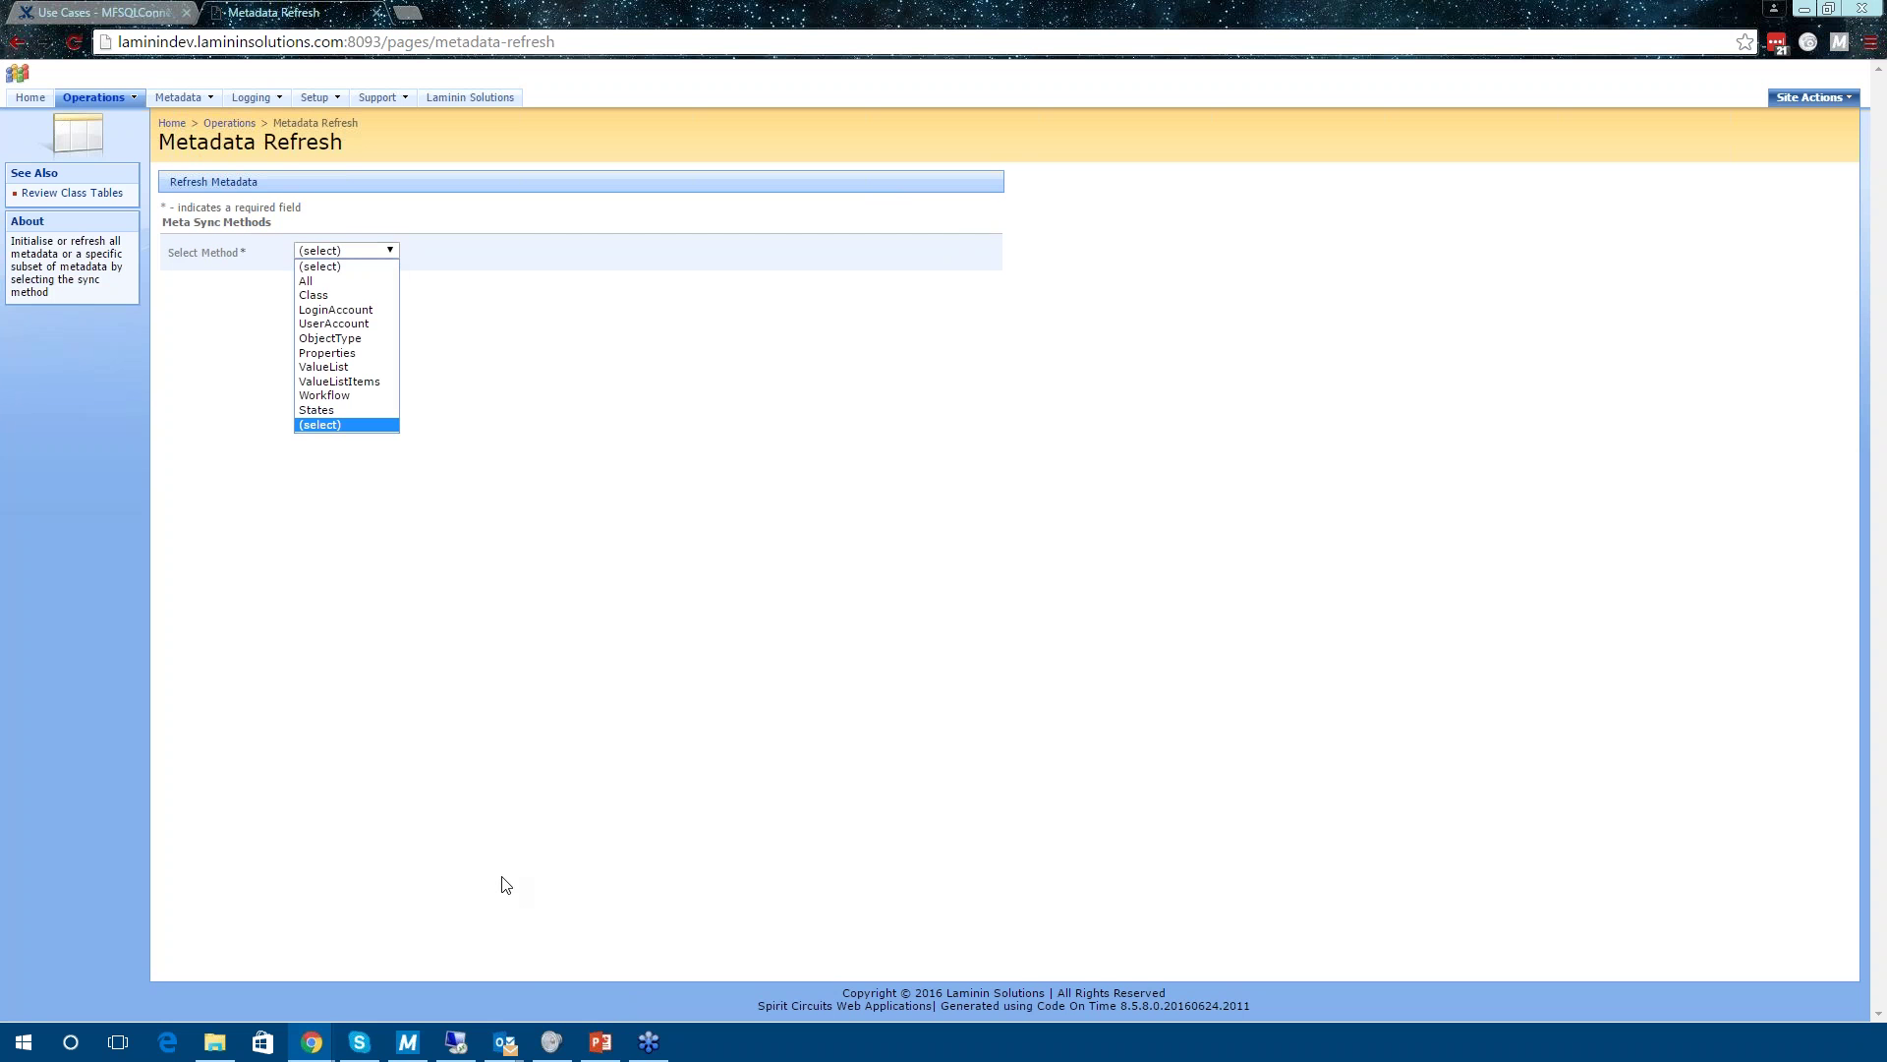
{"action": "left_click", "coordinate": [309, 286]}
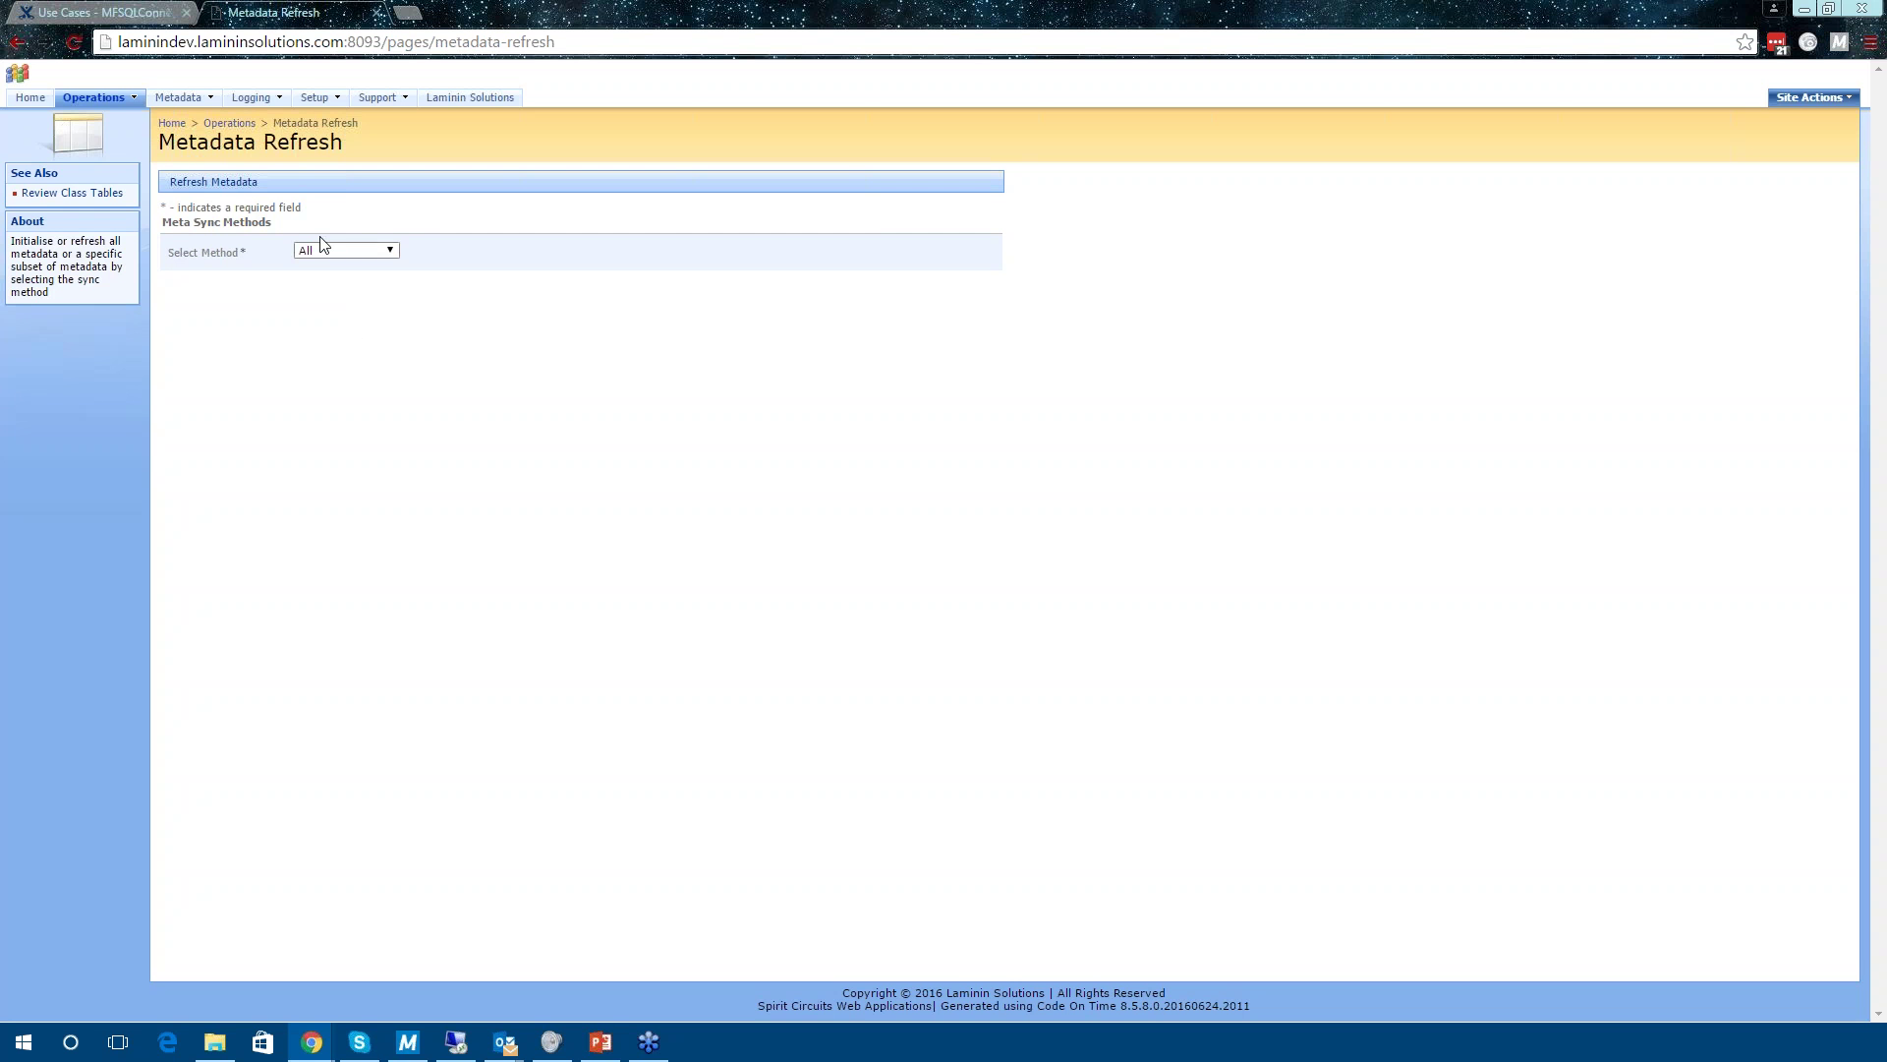
{"action": "left_click", "coordinate": [264, 185]}
{"action": "left_click", "coordinate": [1830, 9]}
{"action": "left_click_drag", "start_coordinate": [686, 25], "coordinate": [1411, 430]}
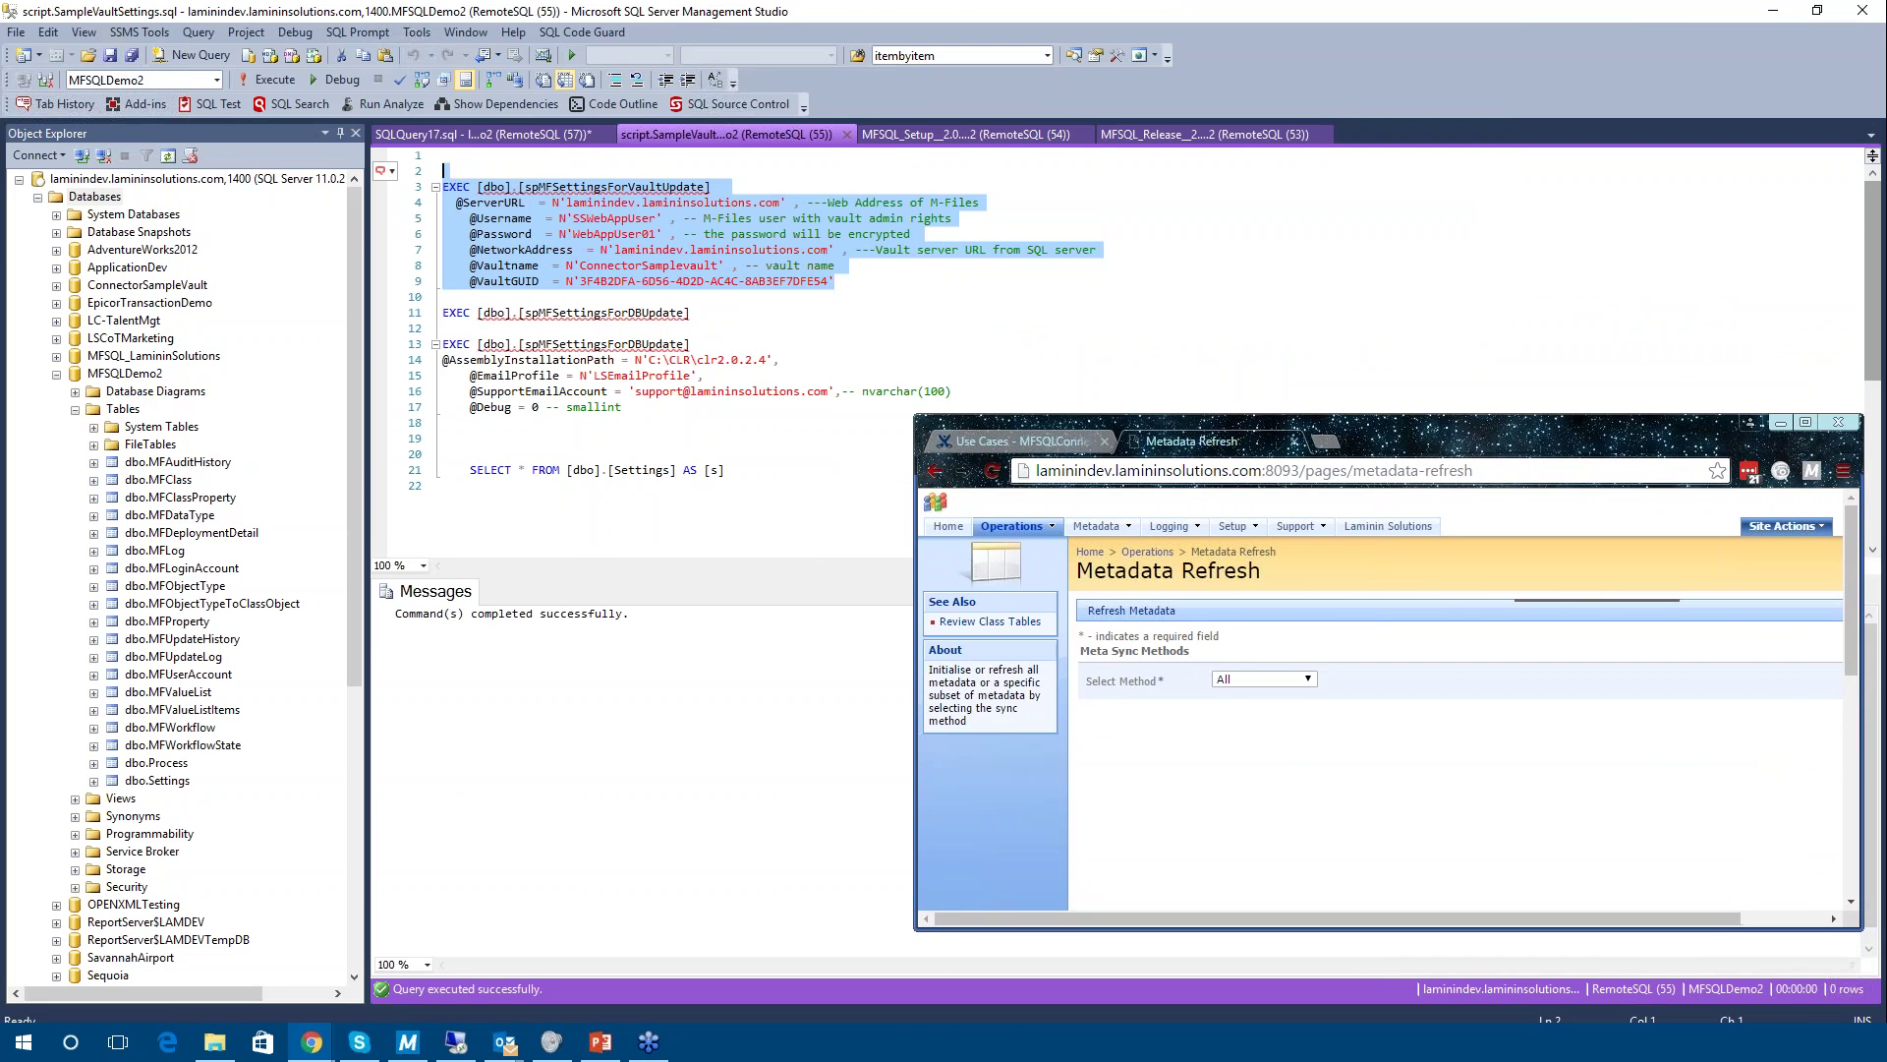
{"action": "left_click", "coordinate": [181, 57]}
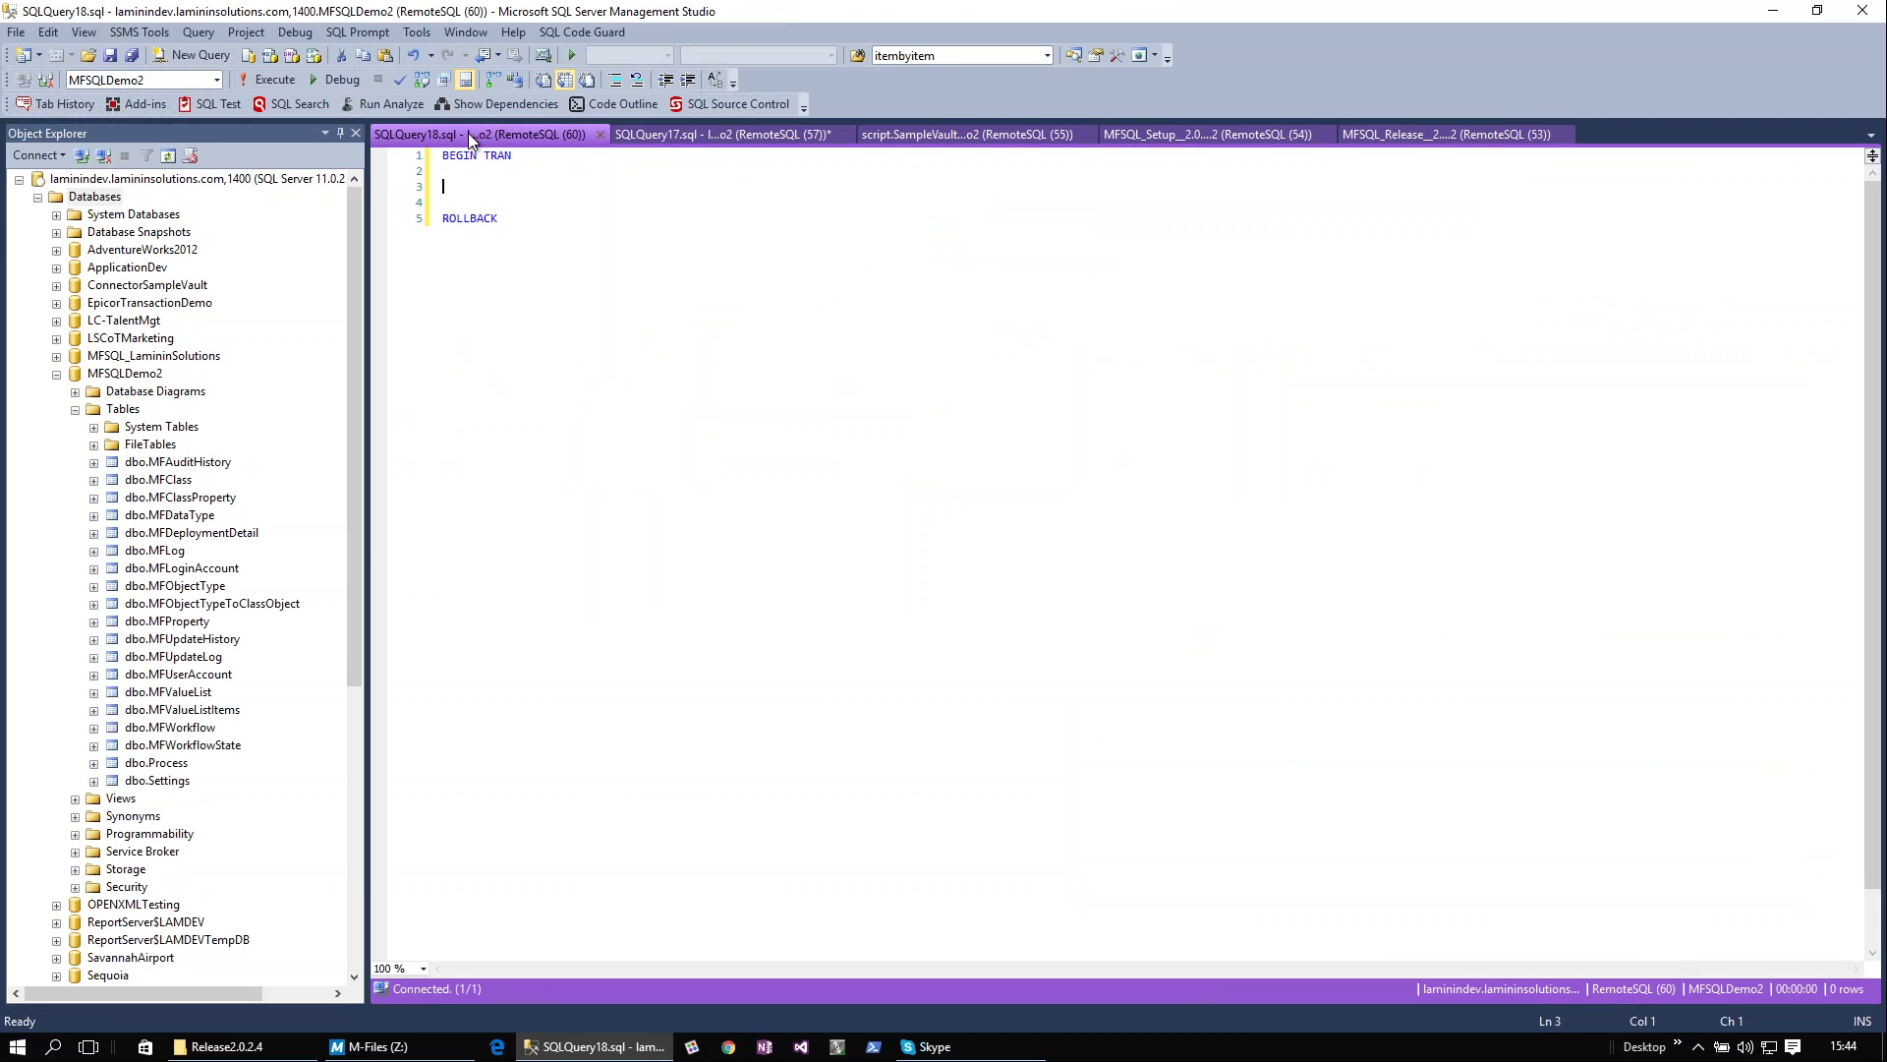
{"action": "left_click_drag", "start_coordinate": [498, 218], "coordinate": [431, 160]}
{"action": "key", "text": "Return"}
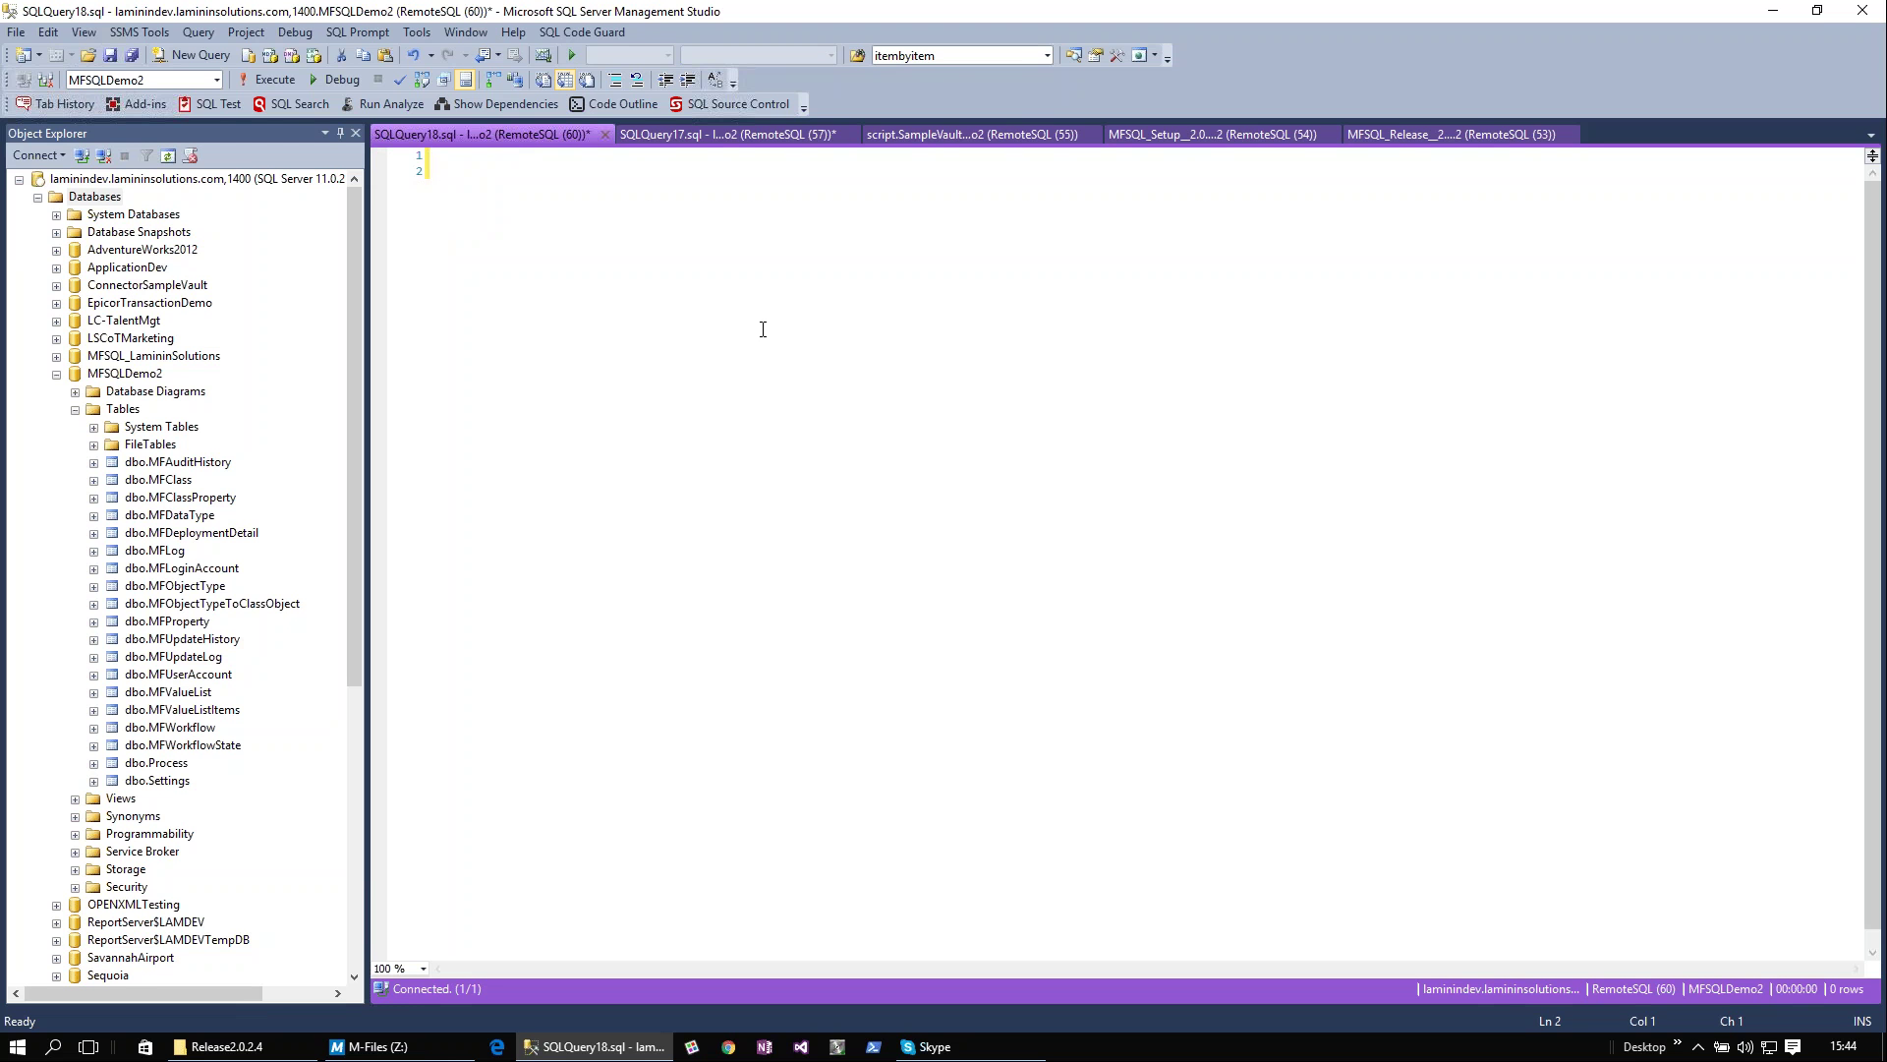
{"action": "type", "text": "EXEC "}
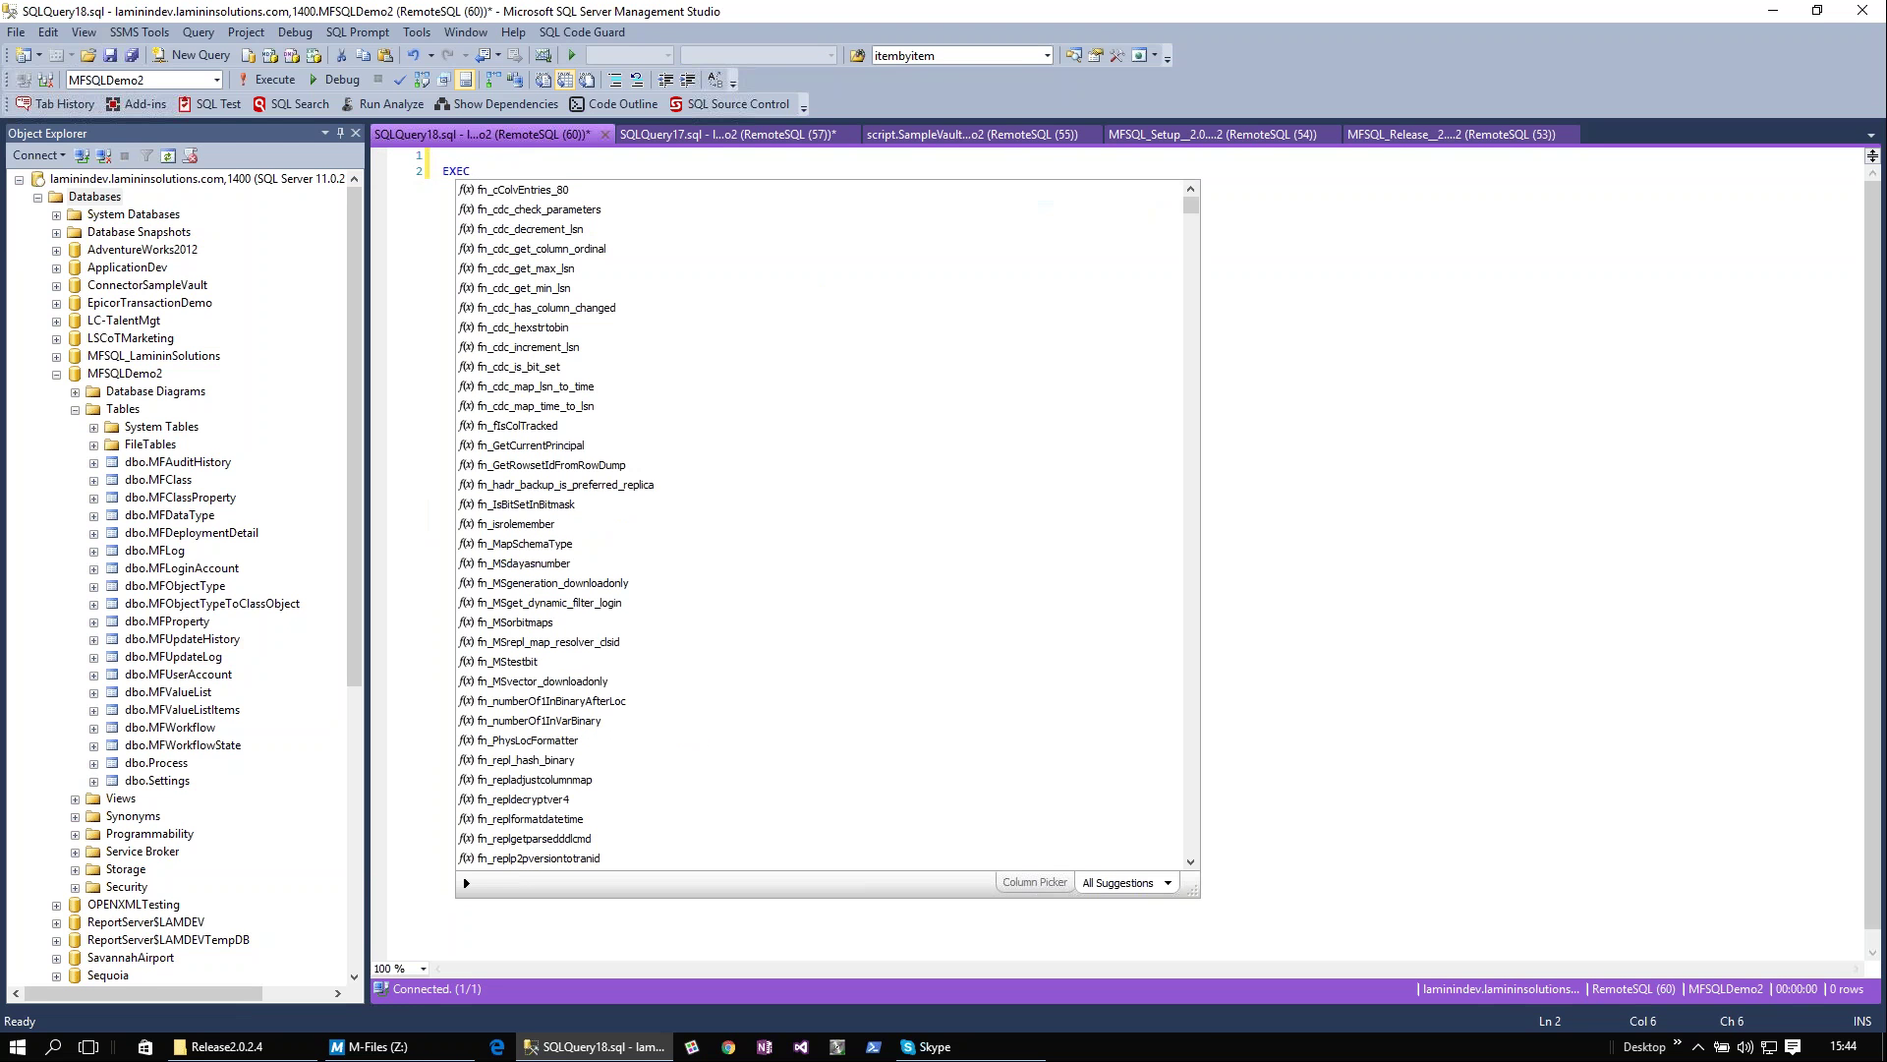
{"action": "type", "text": "spmfsyn"}
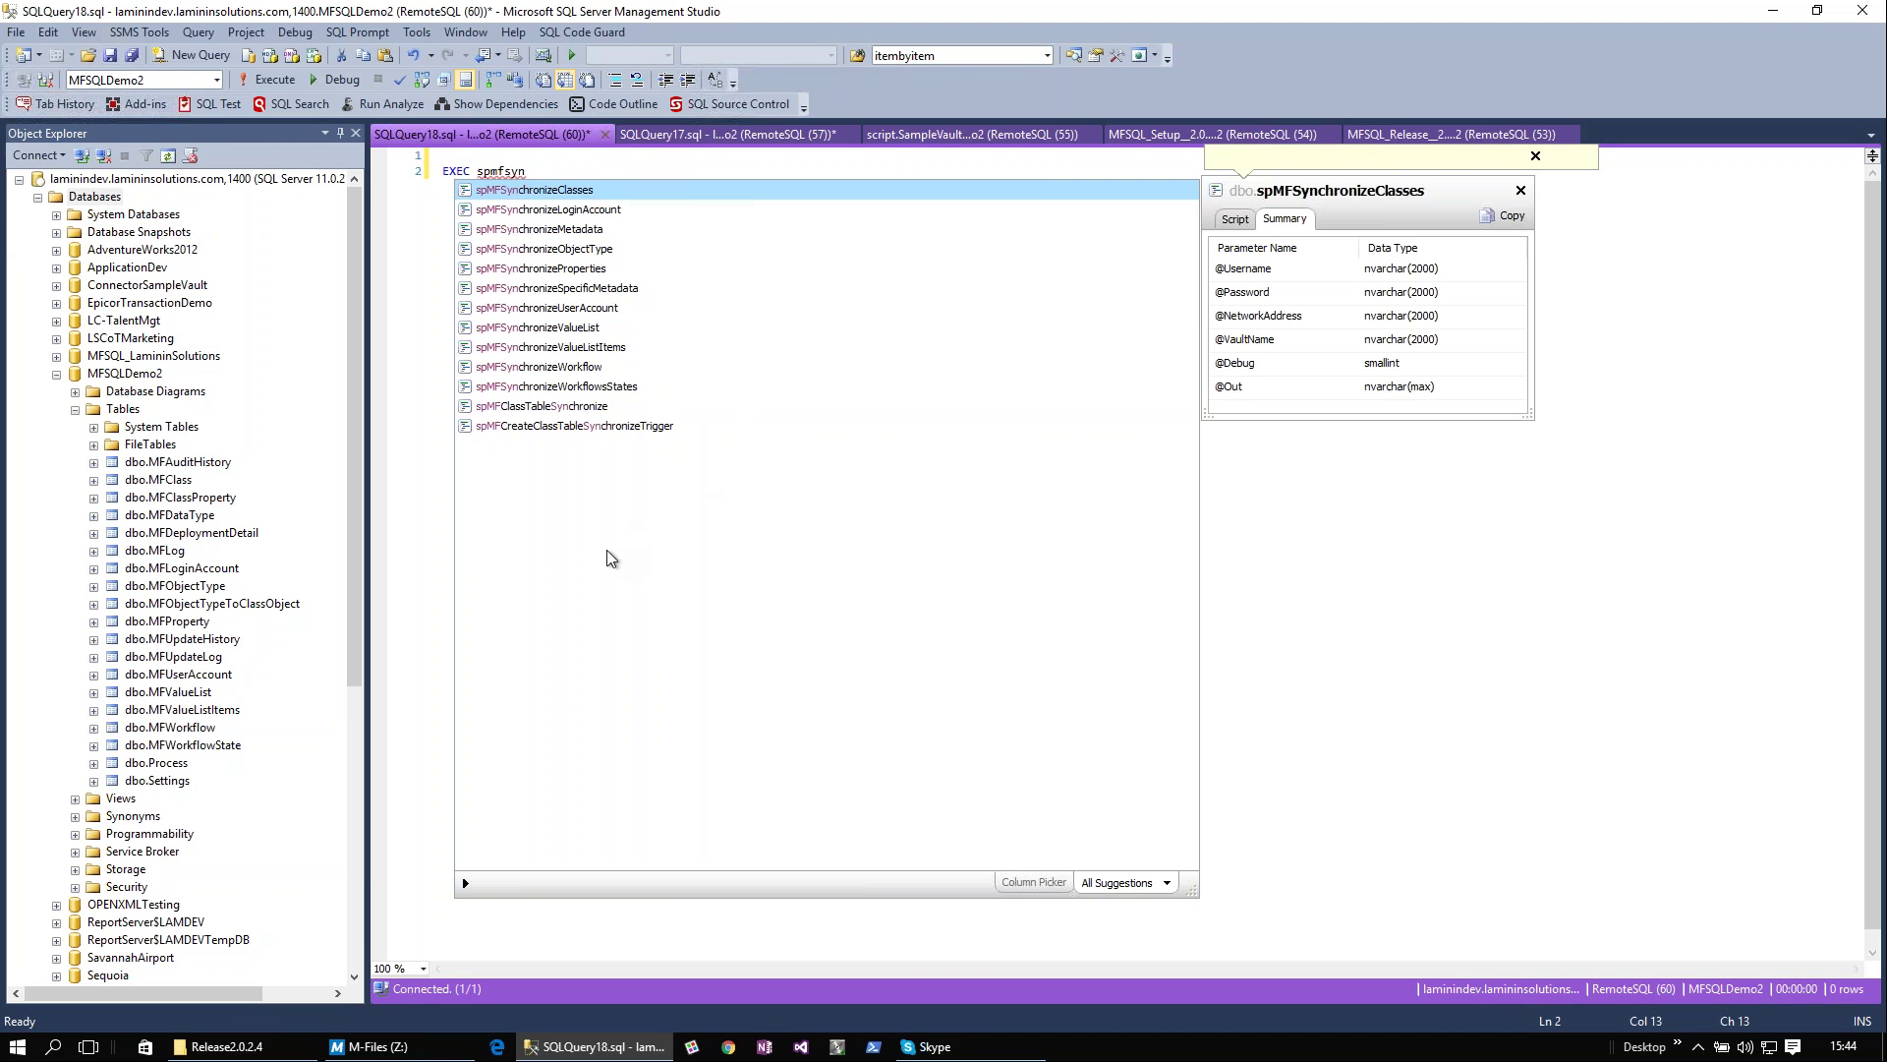
{"action": "double_click", "coordinate": [539, 229]}
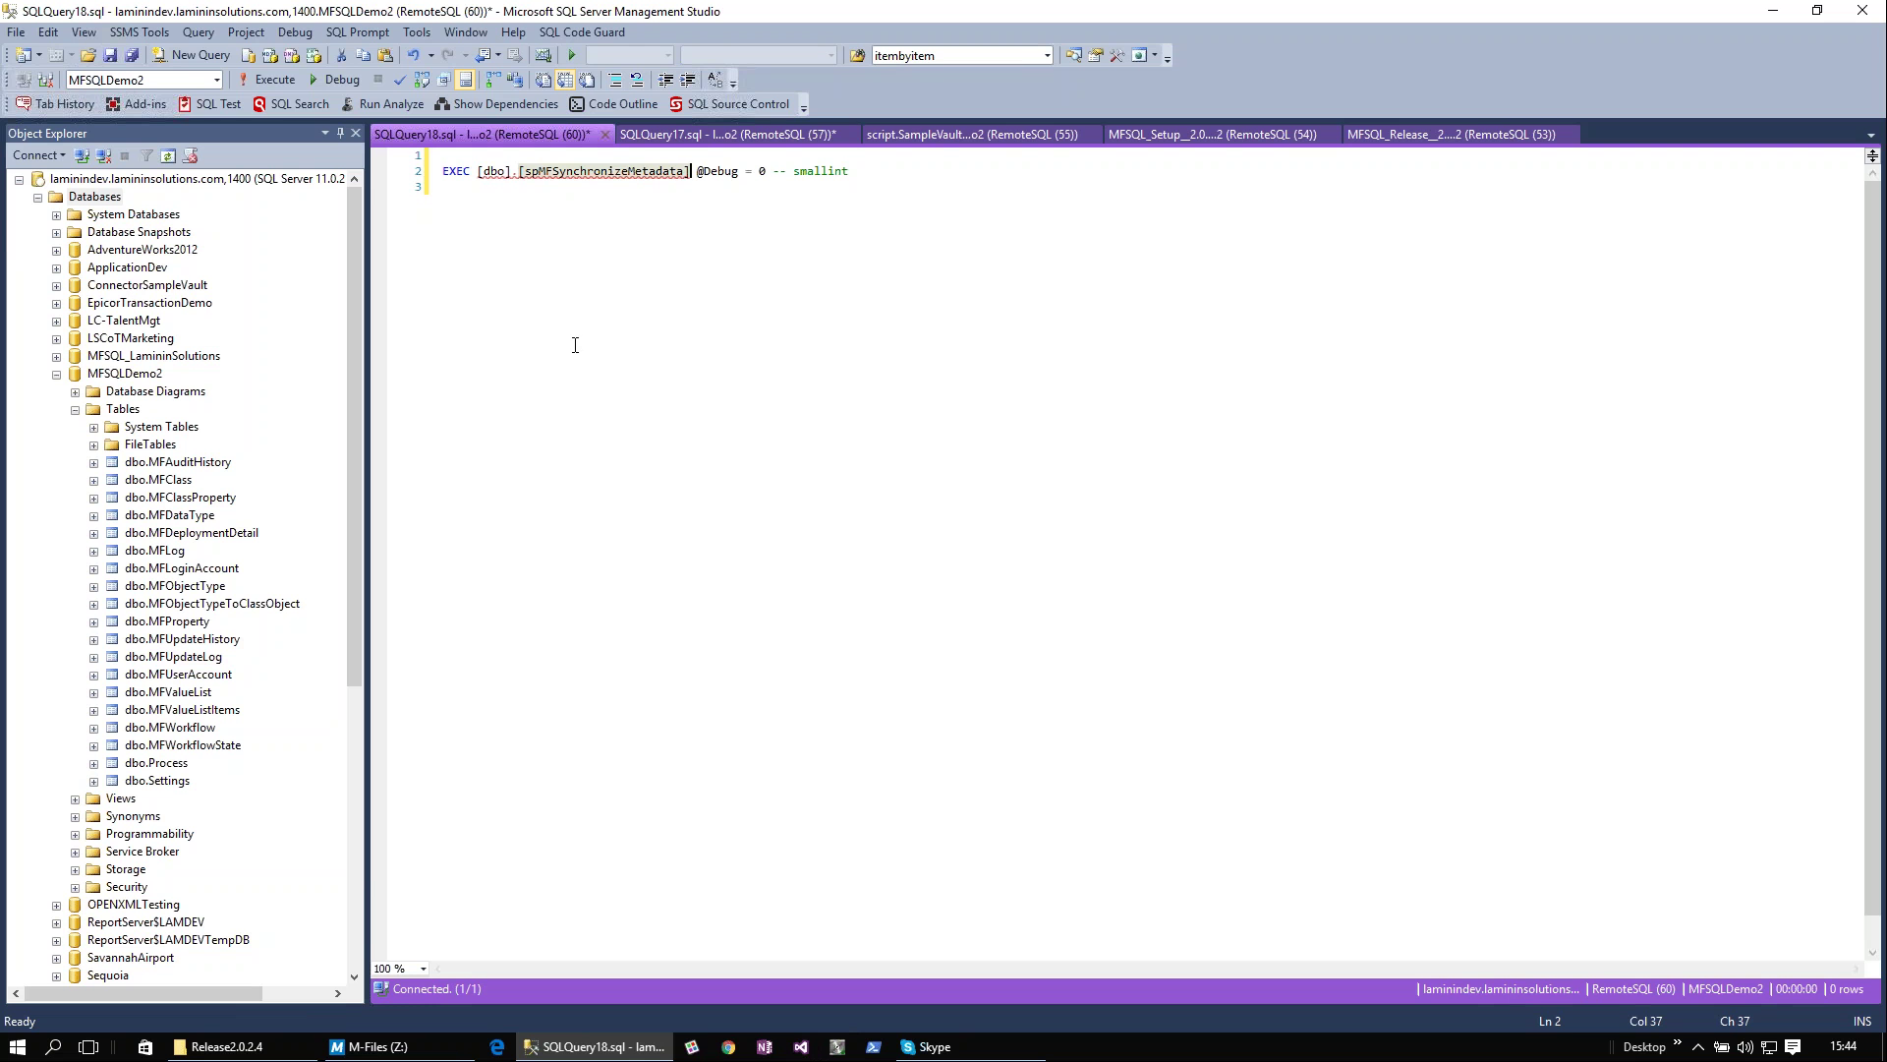
{"action": "left_click", "coordinate": [853, 173]}
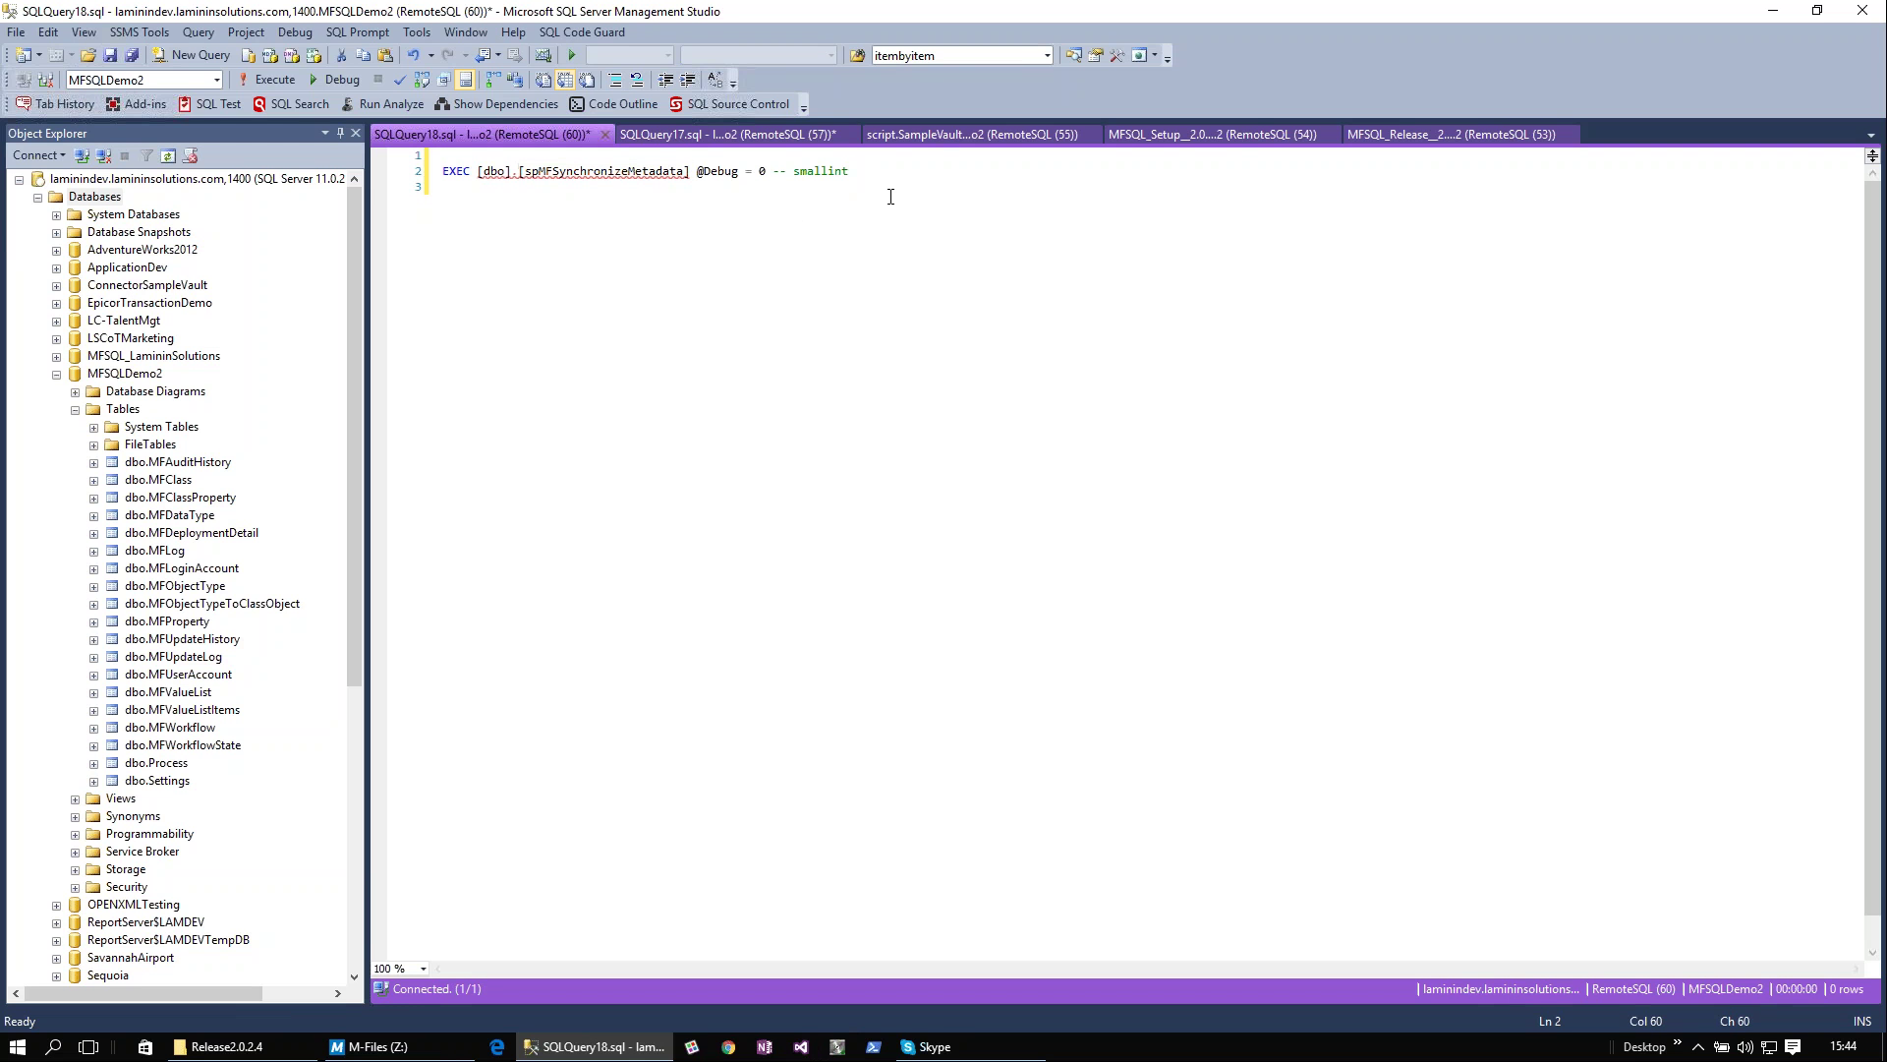
{"action": "key", "text": "Return"}
{"action": "key", "text": "Return"}
{"action": "type", "text": "EXEC spmfex"}
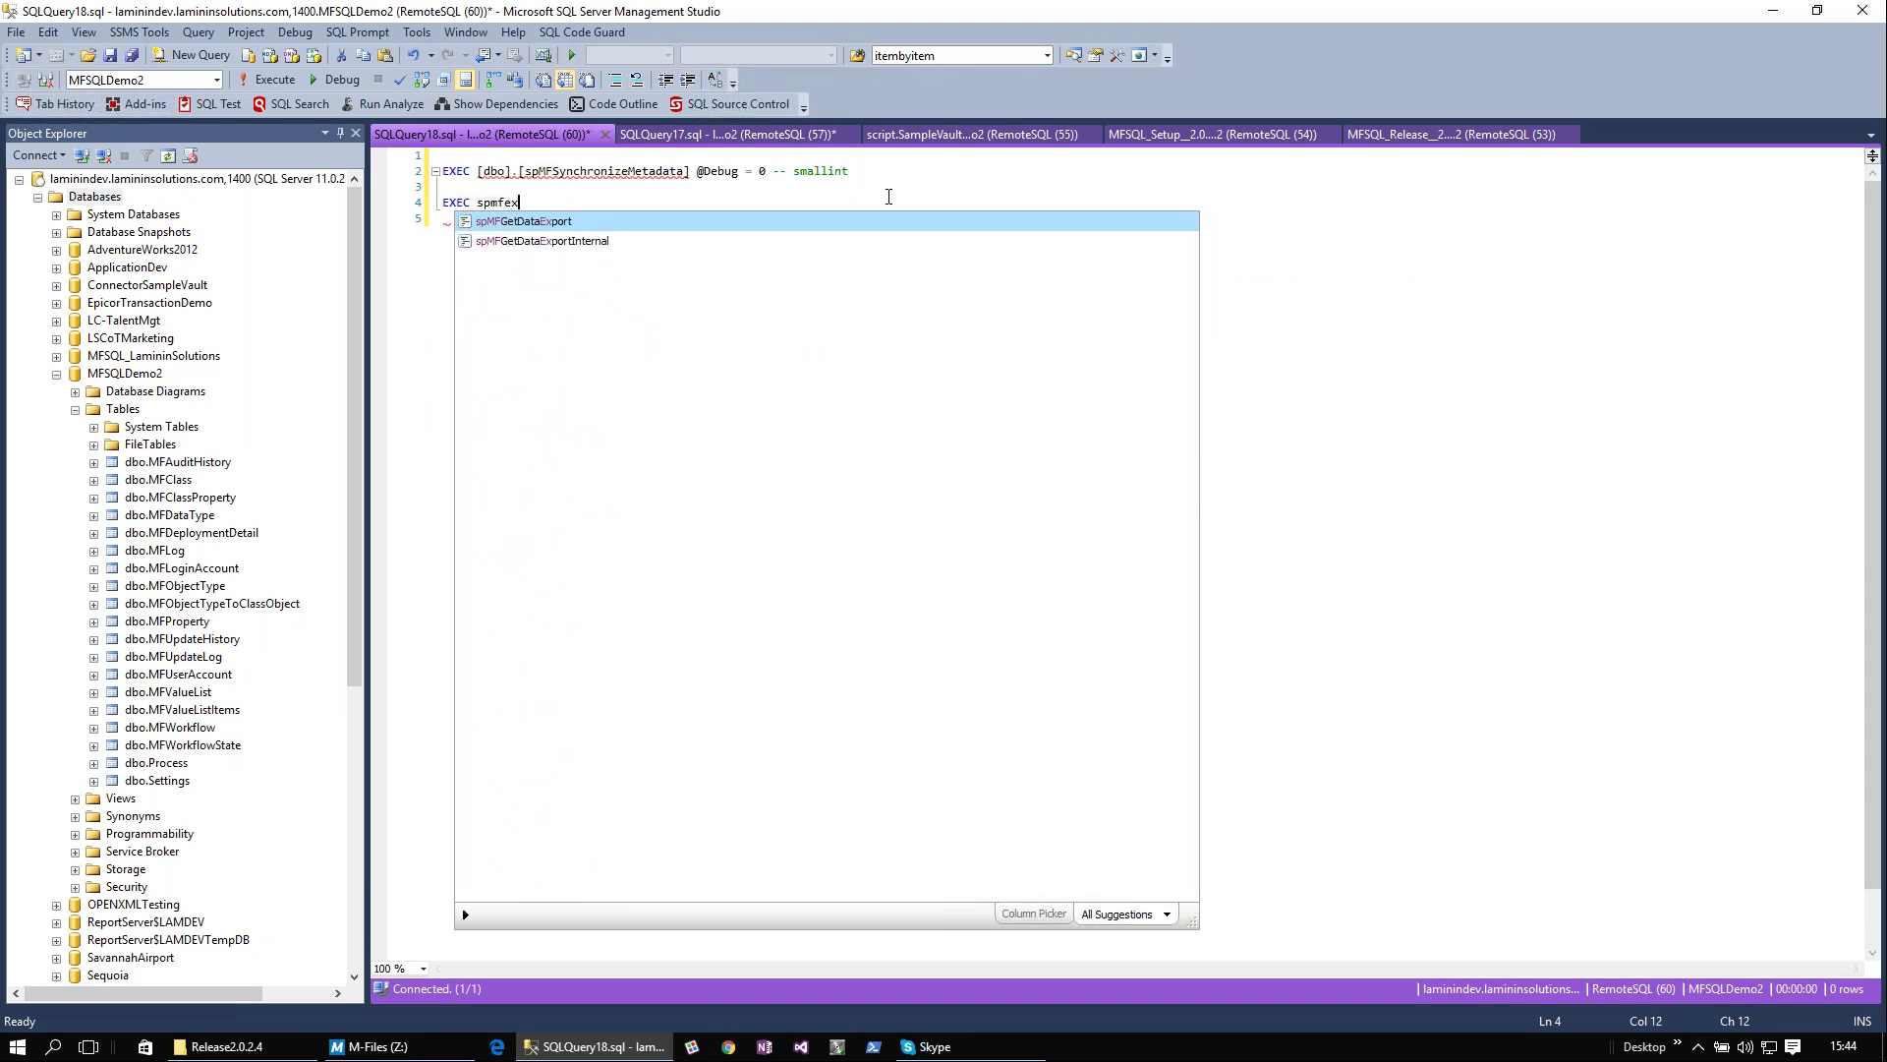
{"action": "key", "text": "BackSpace"}
{"action": "key", "text": "BackSpace"}
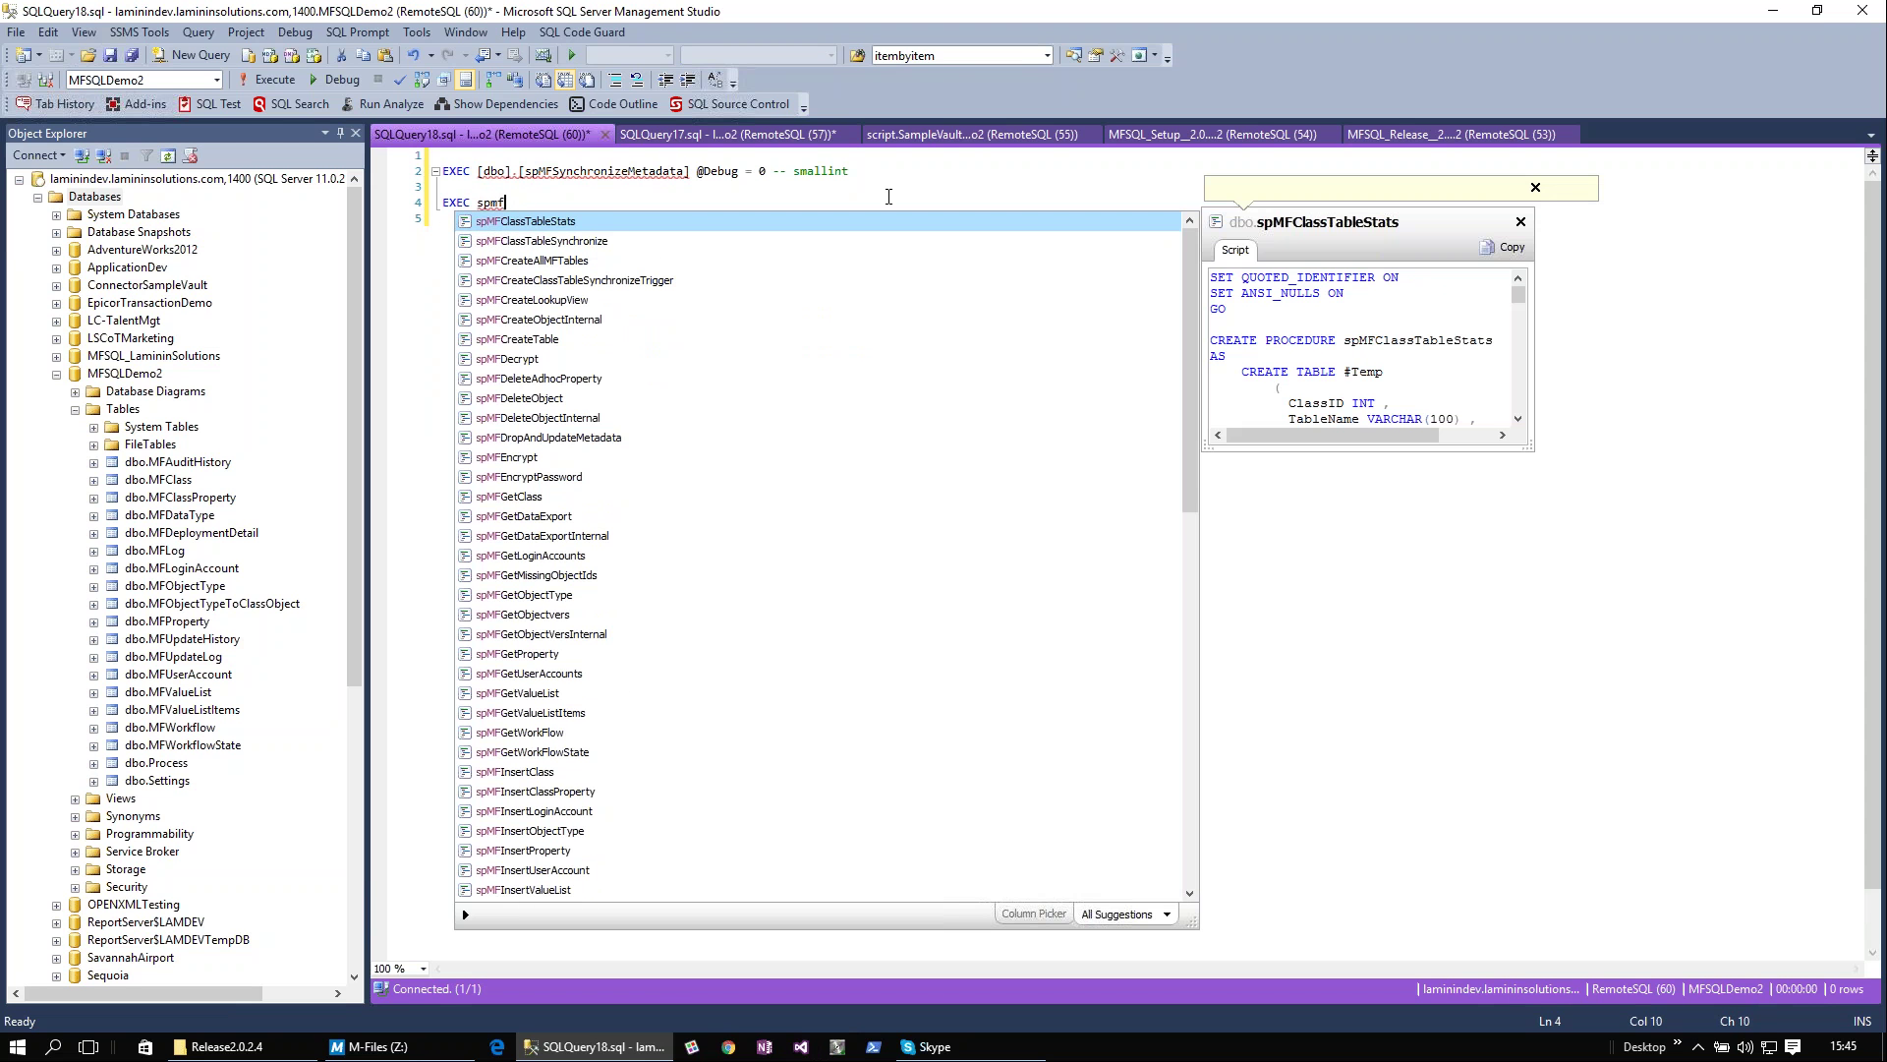
{"action": "type", "text": "sync"}
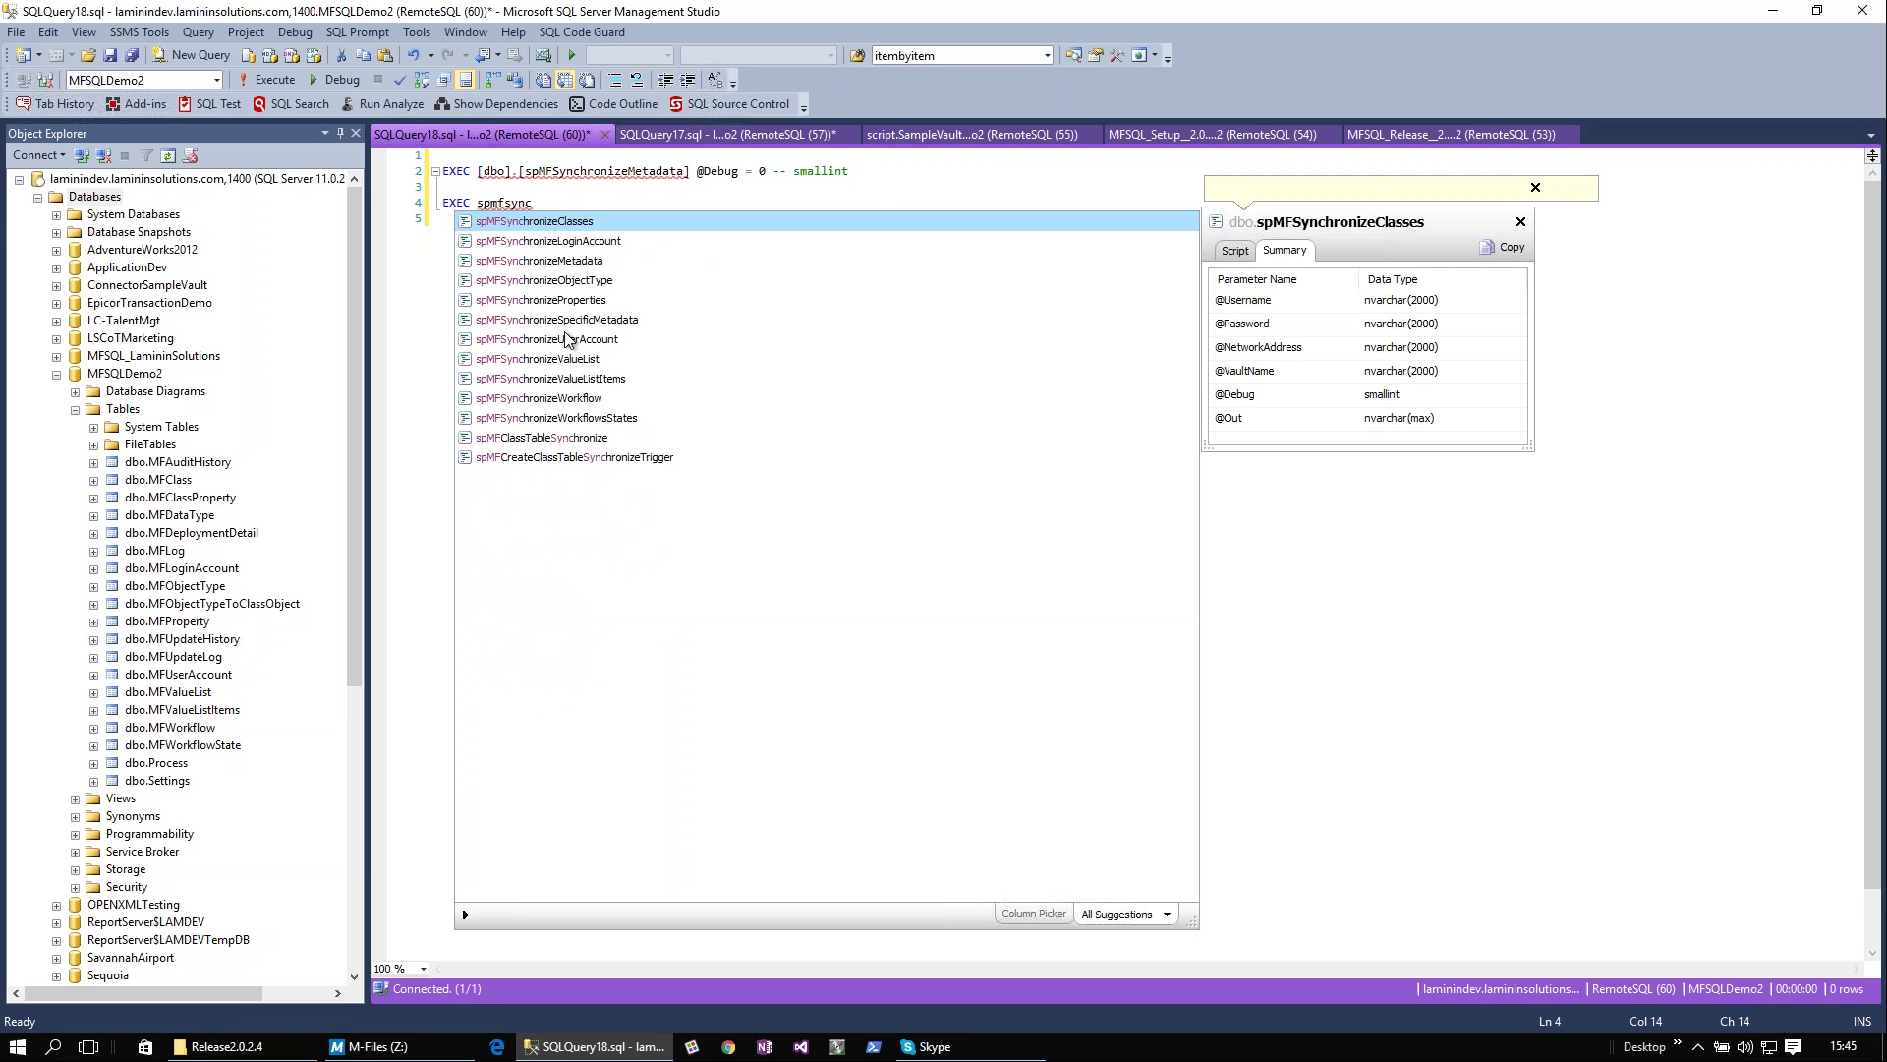
{"action": "double_click", "coordinate": [571, 320]}
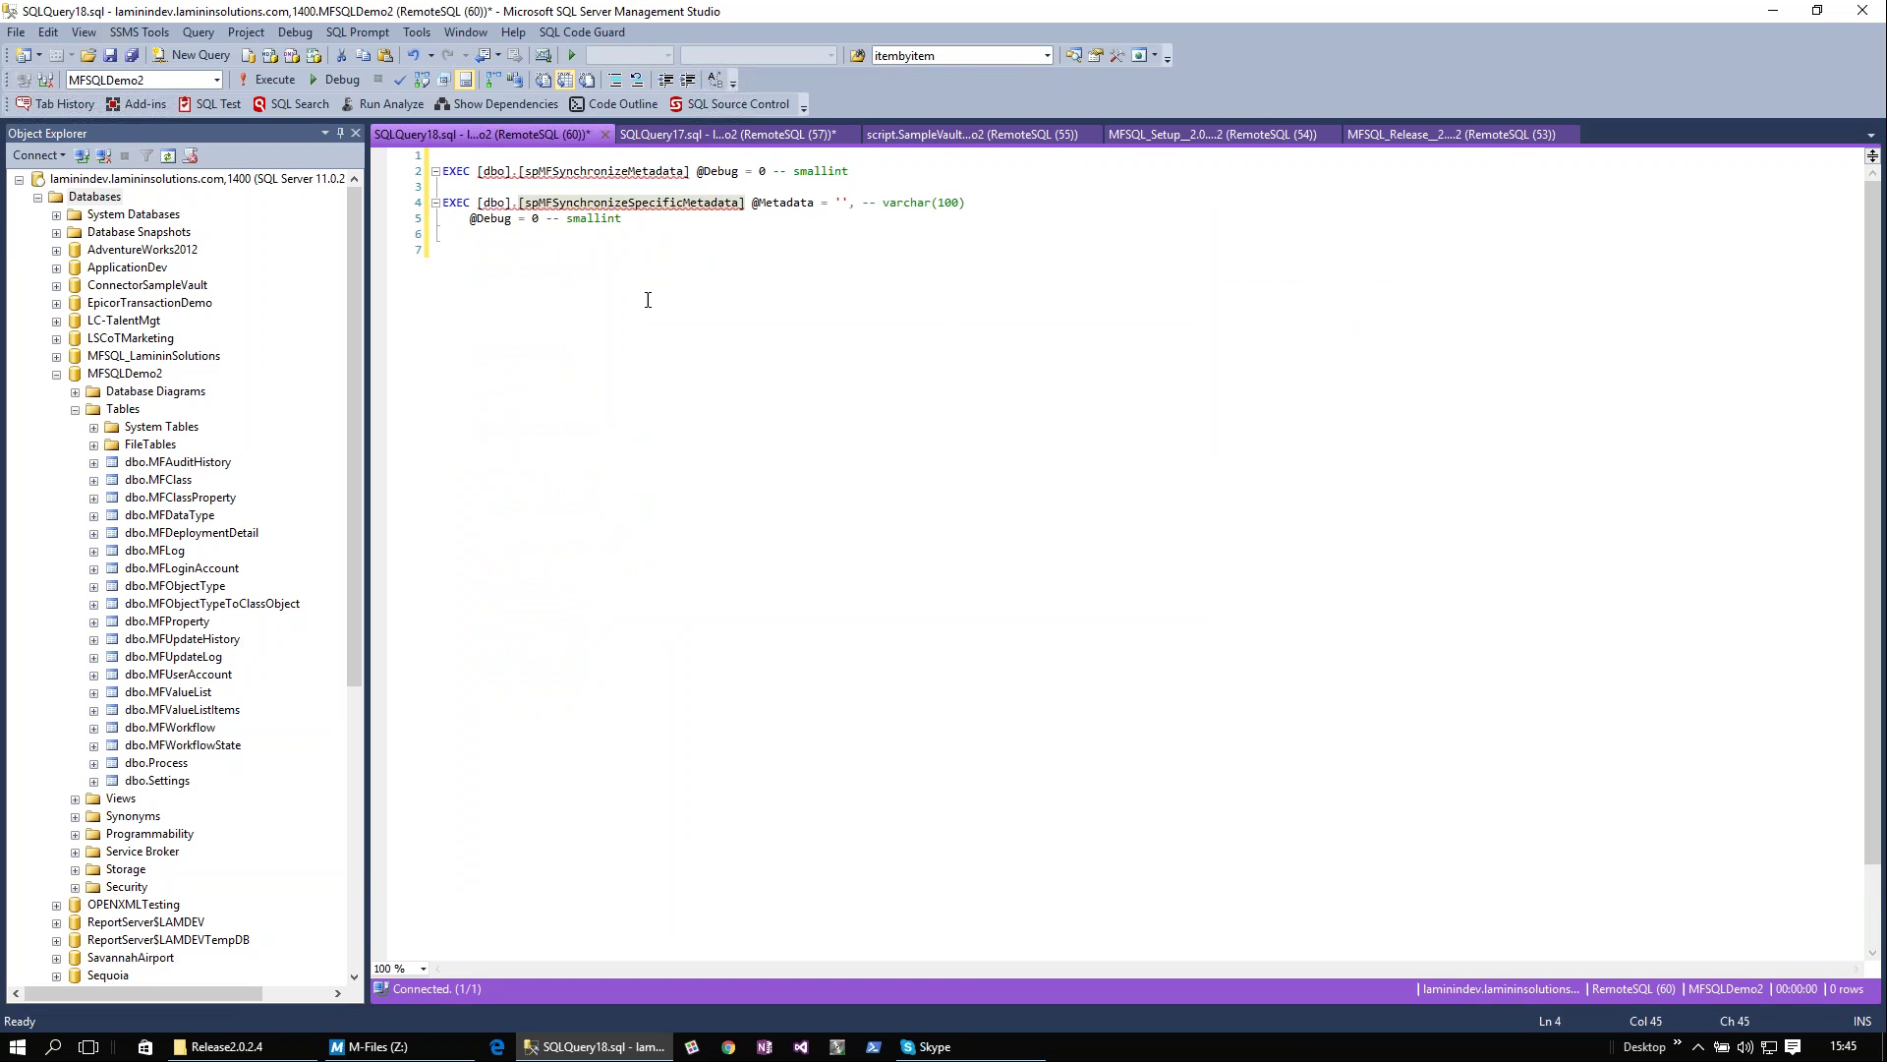
{"action": "mouse_move", "coordinate": [771, 209]}
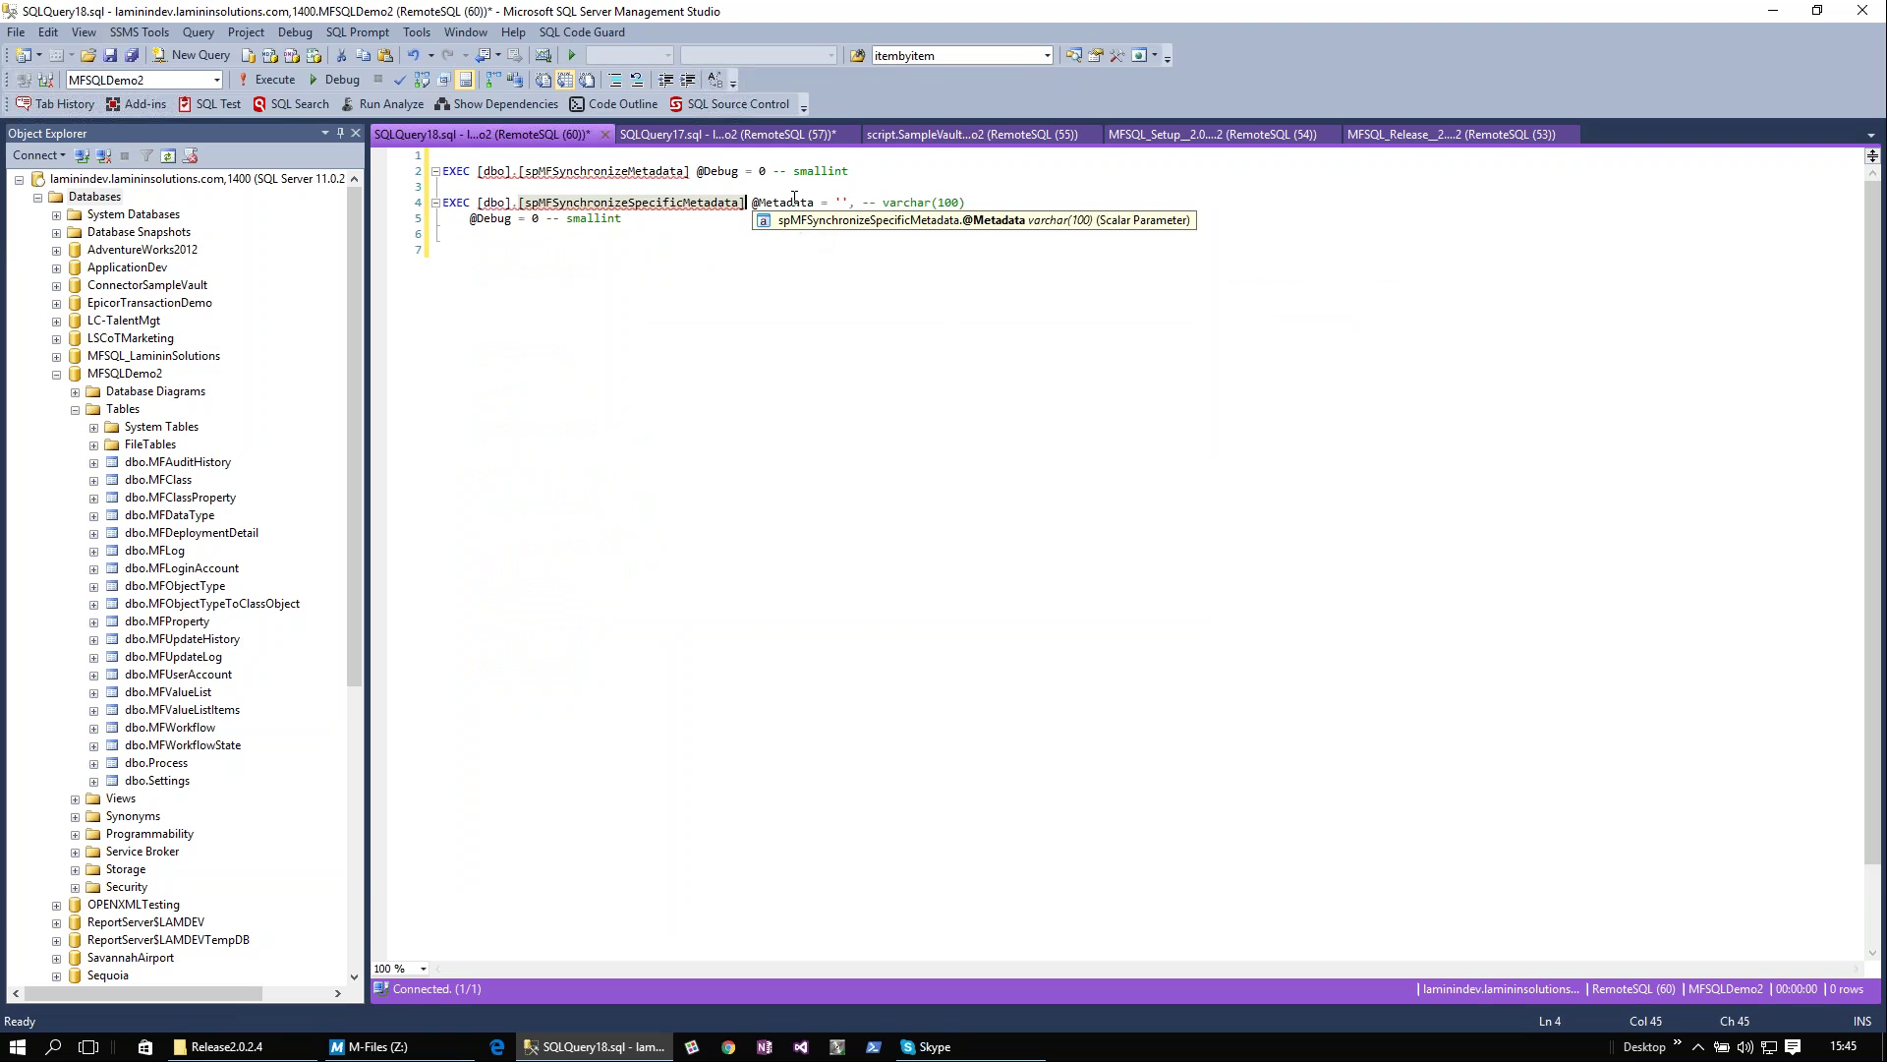
{"action": "left_click", "coordinate": [840, 205]}
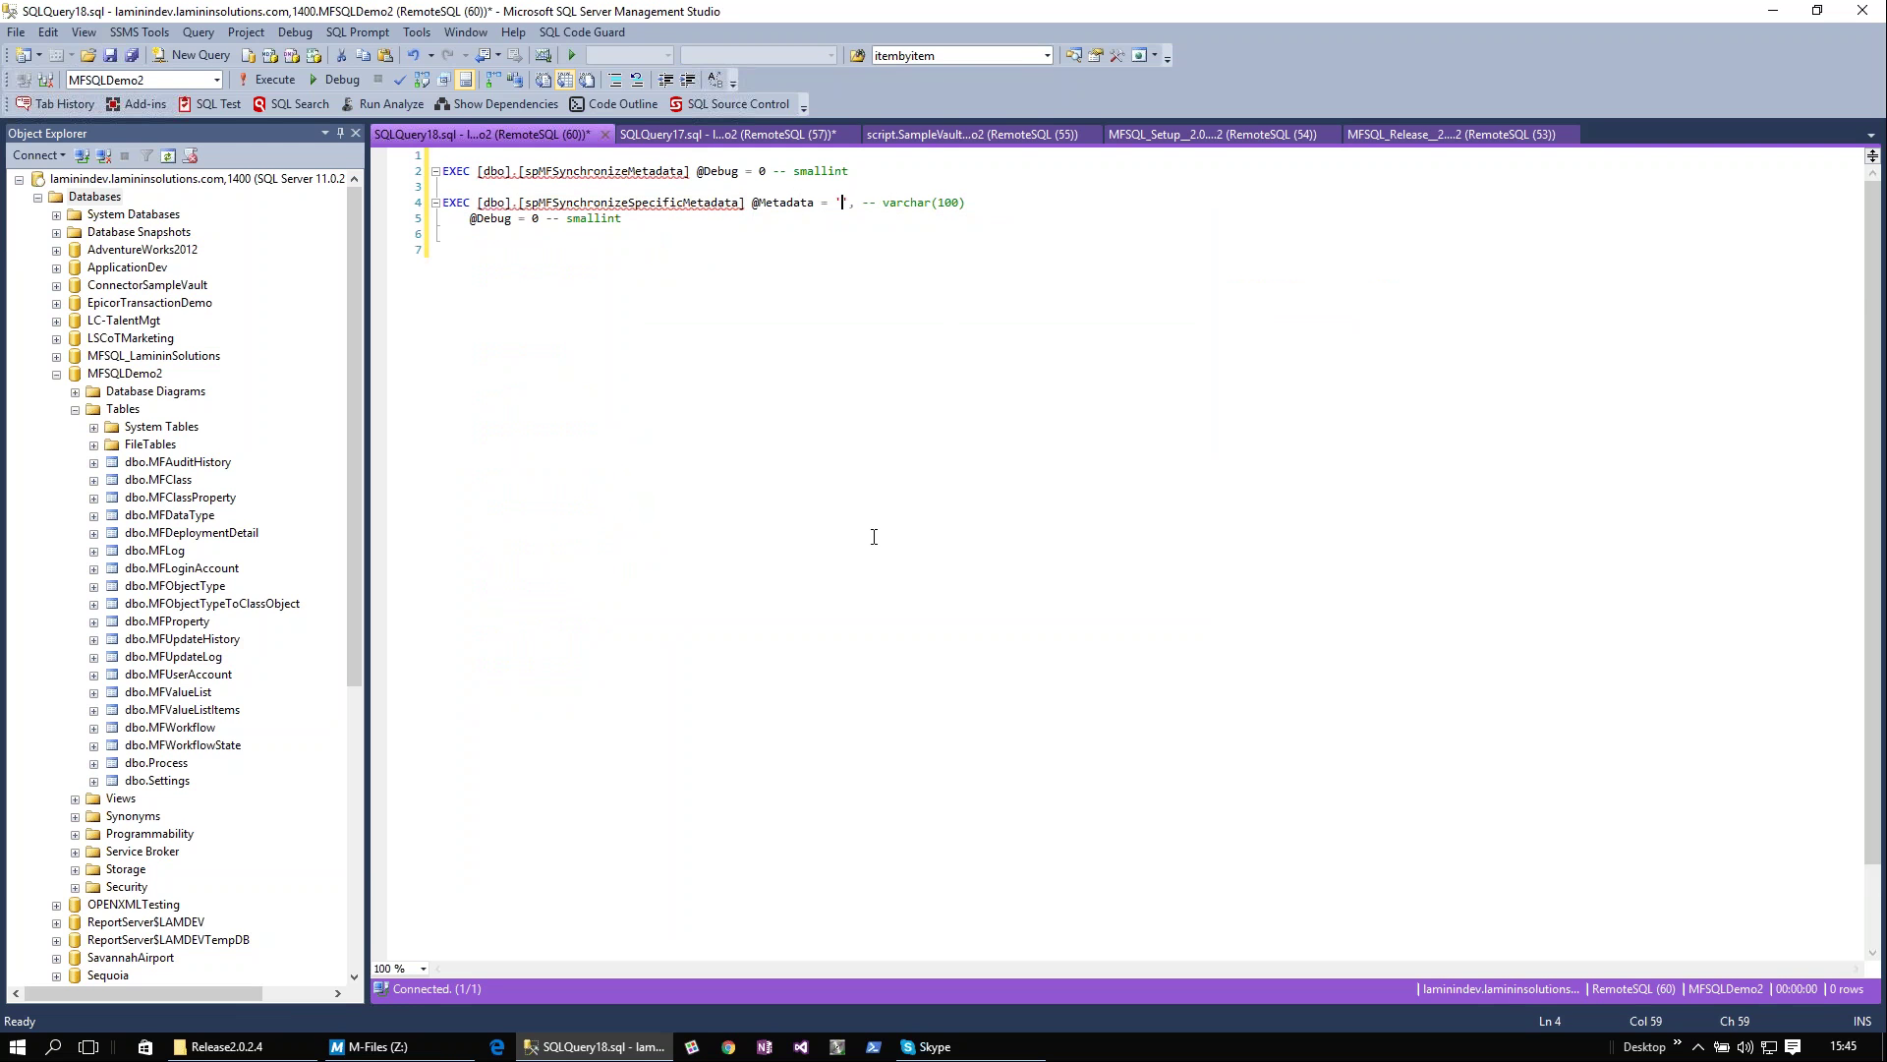
Open a new Chrome window on the remote desktop and close it again.
{"action": "left_click", "coordinate": [727, 1047]}
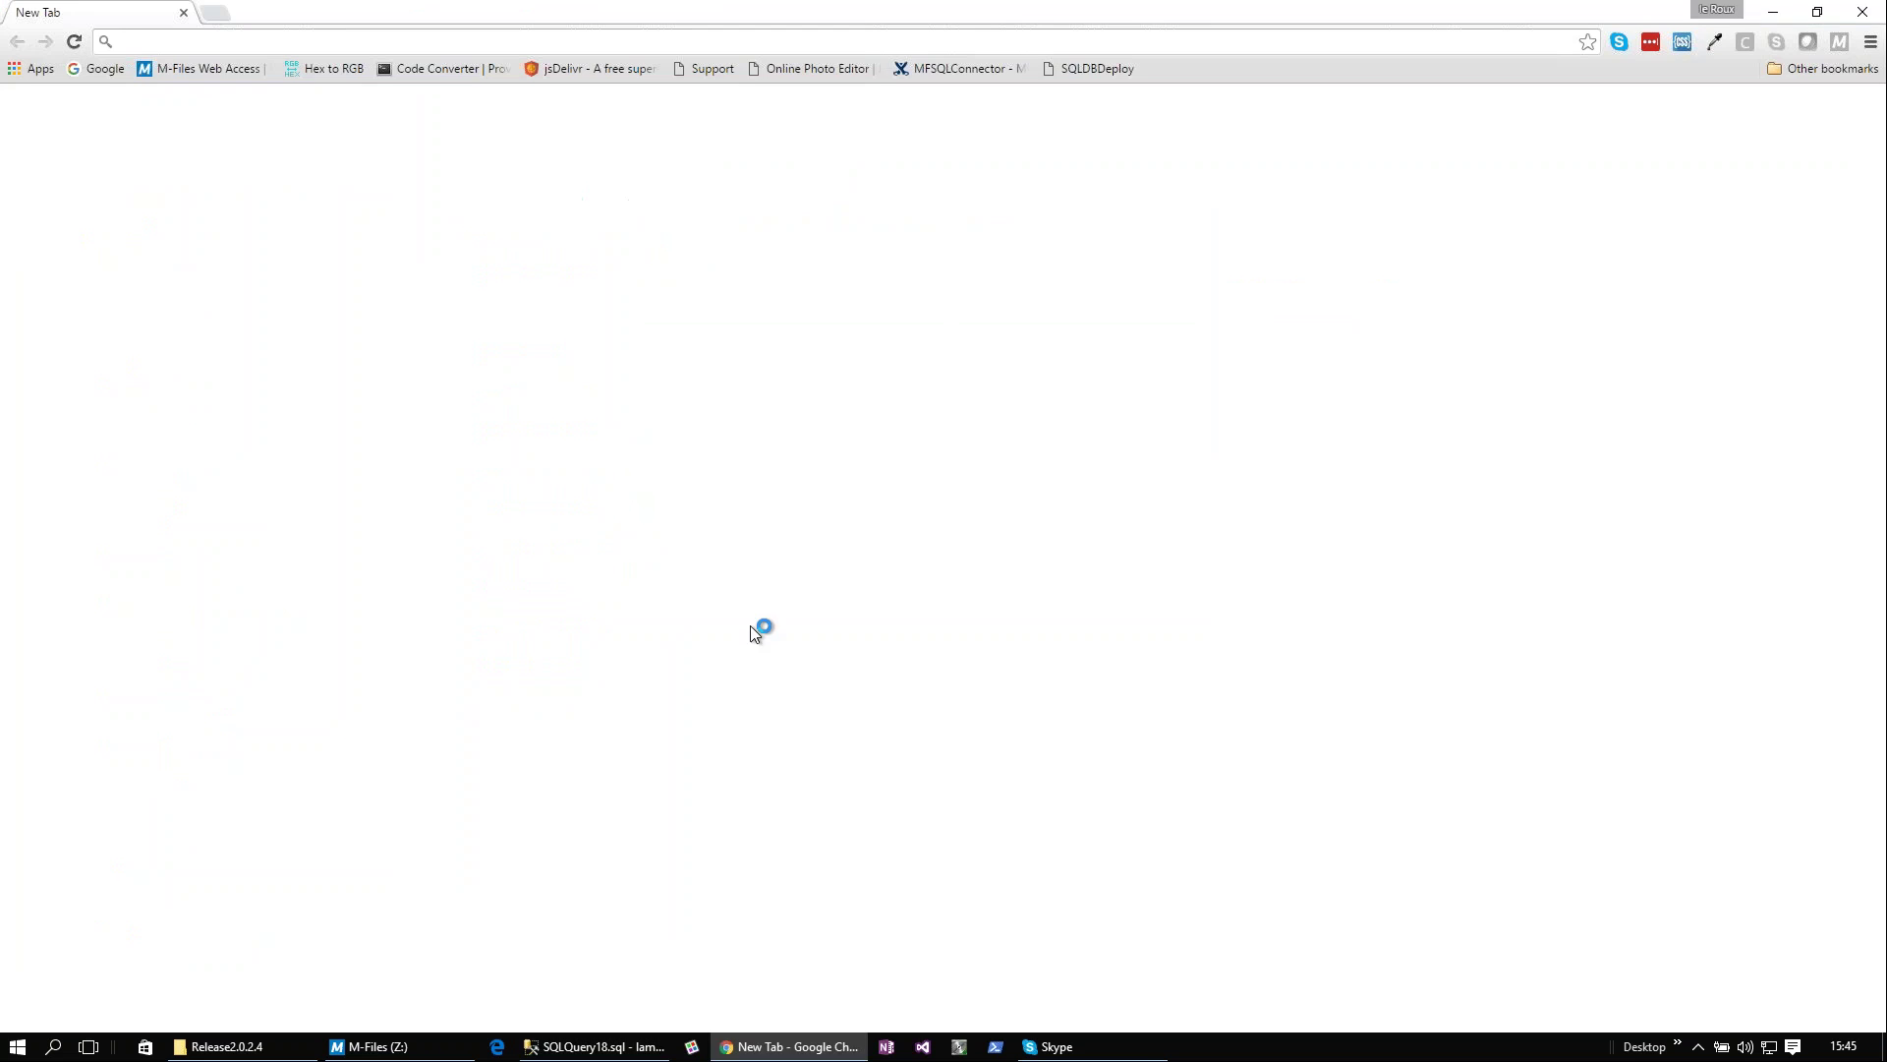
{"action": "left_click", "coordinate": [1863, 12]}
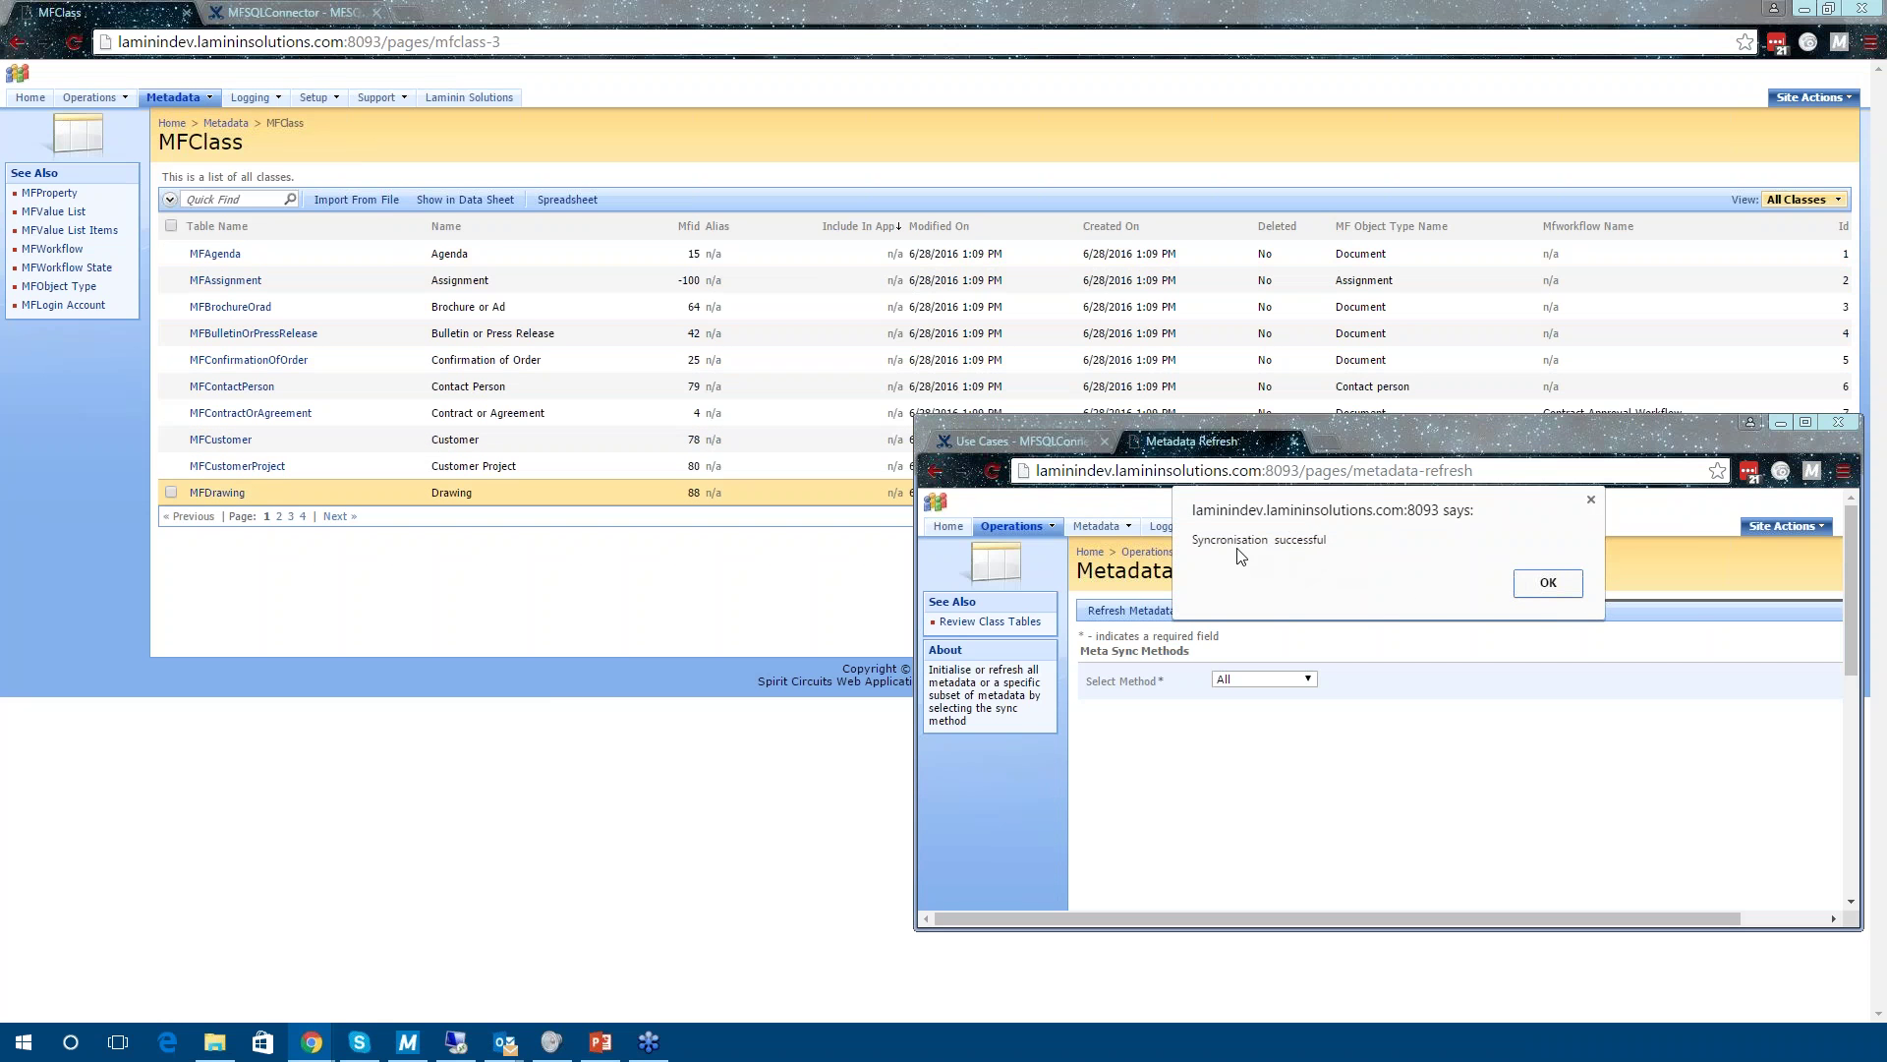
Acknowledge the finished refresh, close the older MFClass browser window, and maximize the Metadata Refresh window to review its sync methods.
{"action": "left_click", "coordinate": [1548, 584]}
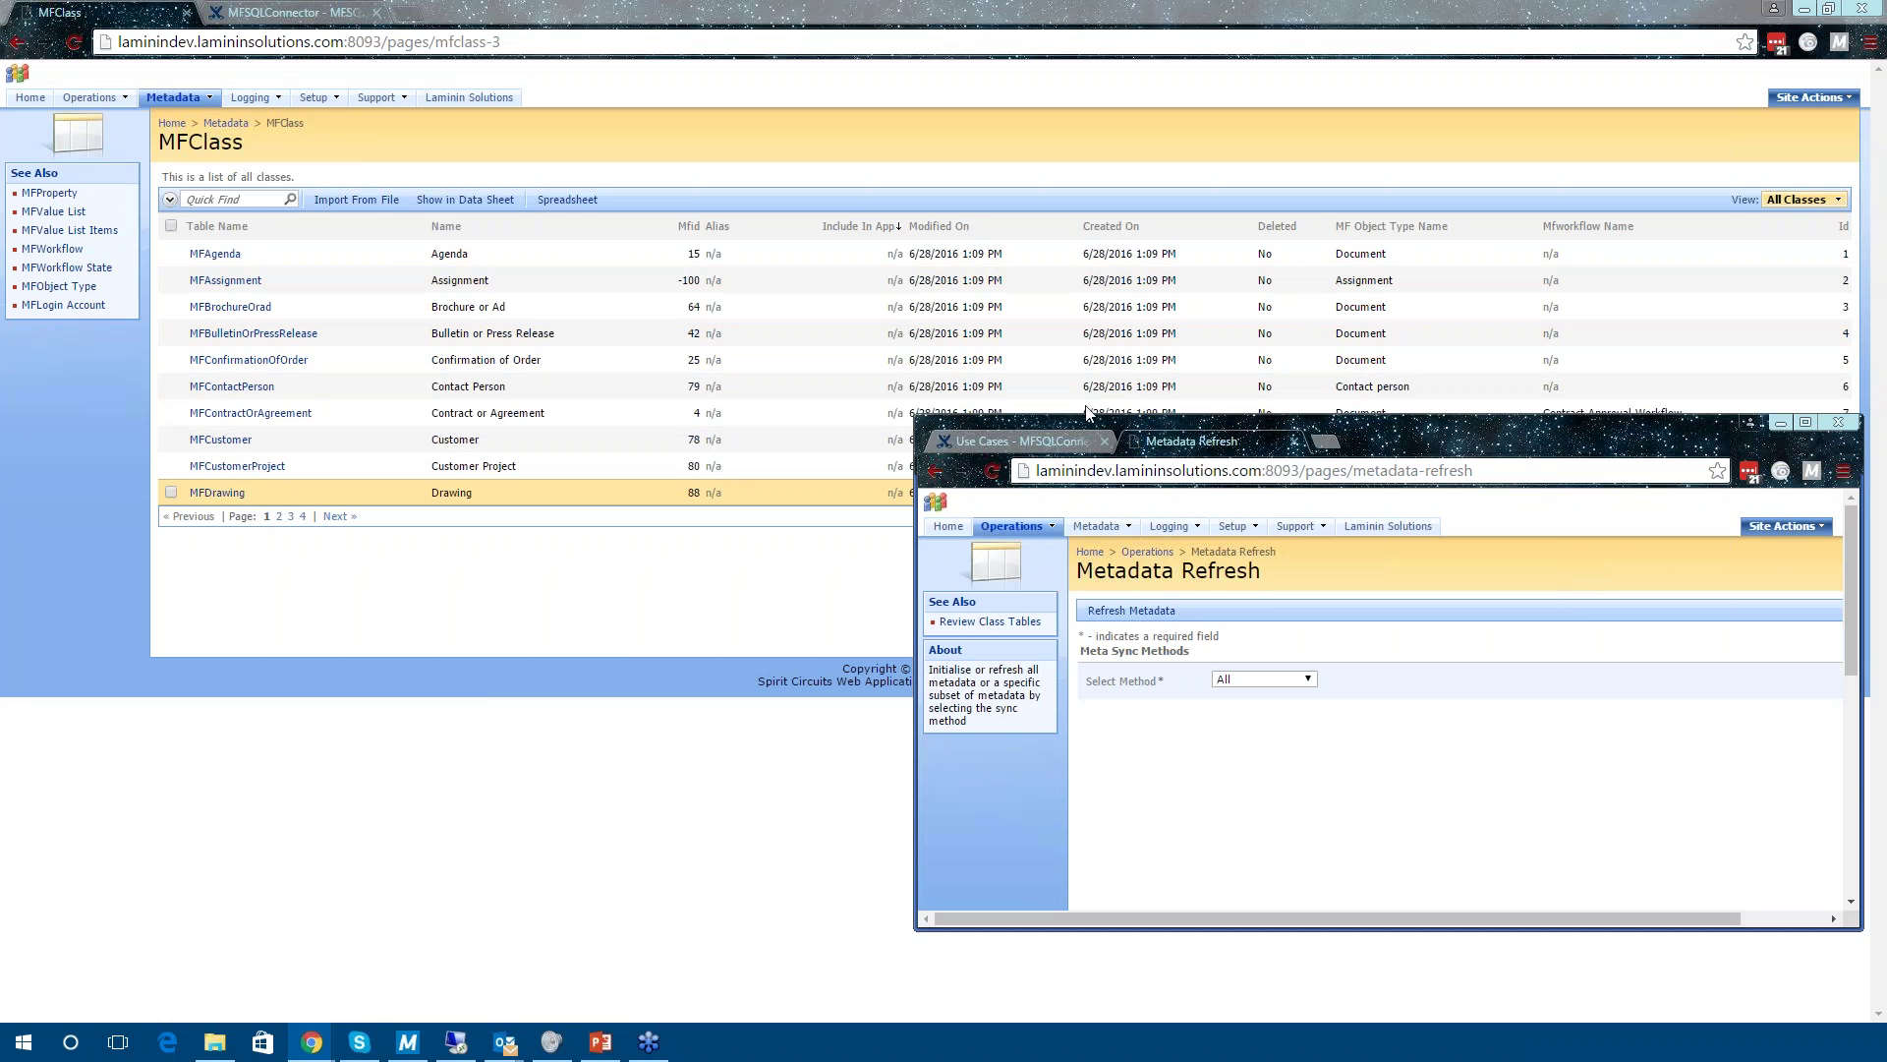
{"action": "left_click", "coordinate": [1859, 11]}
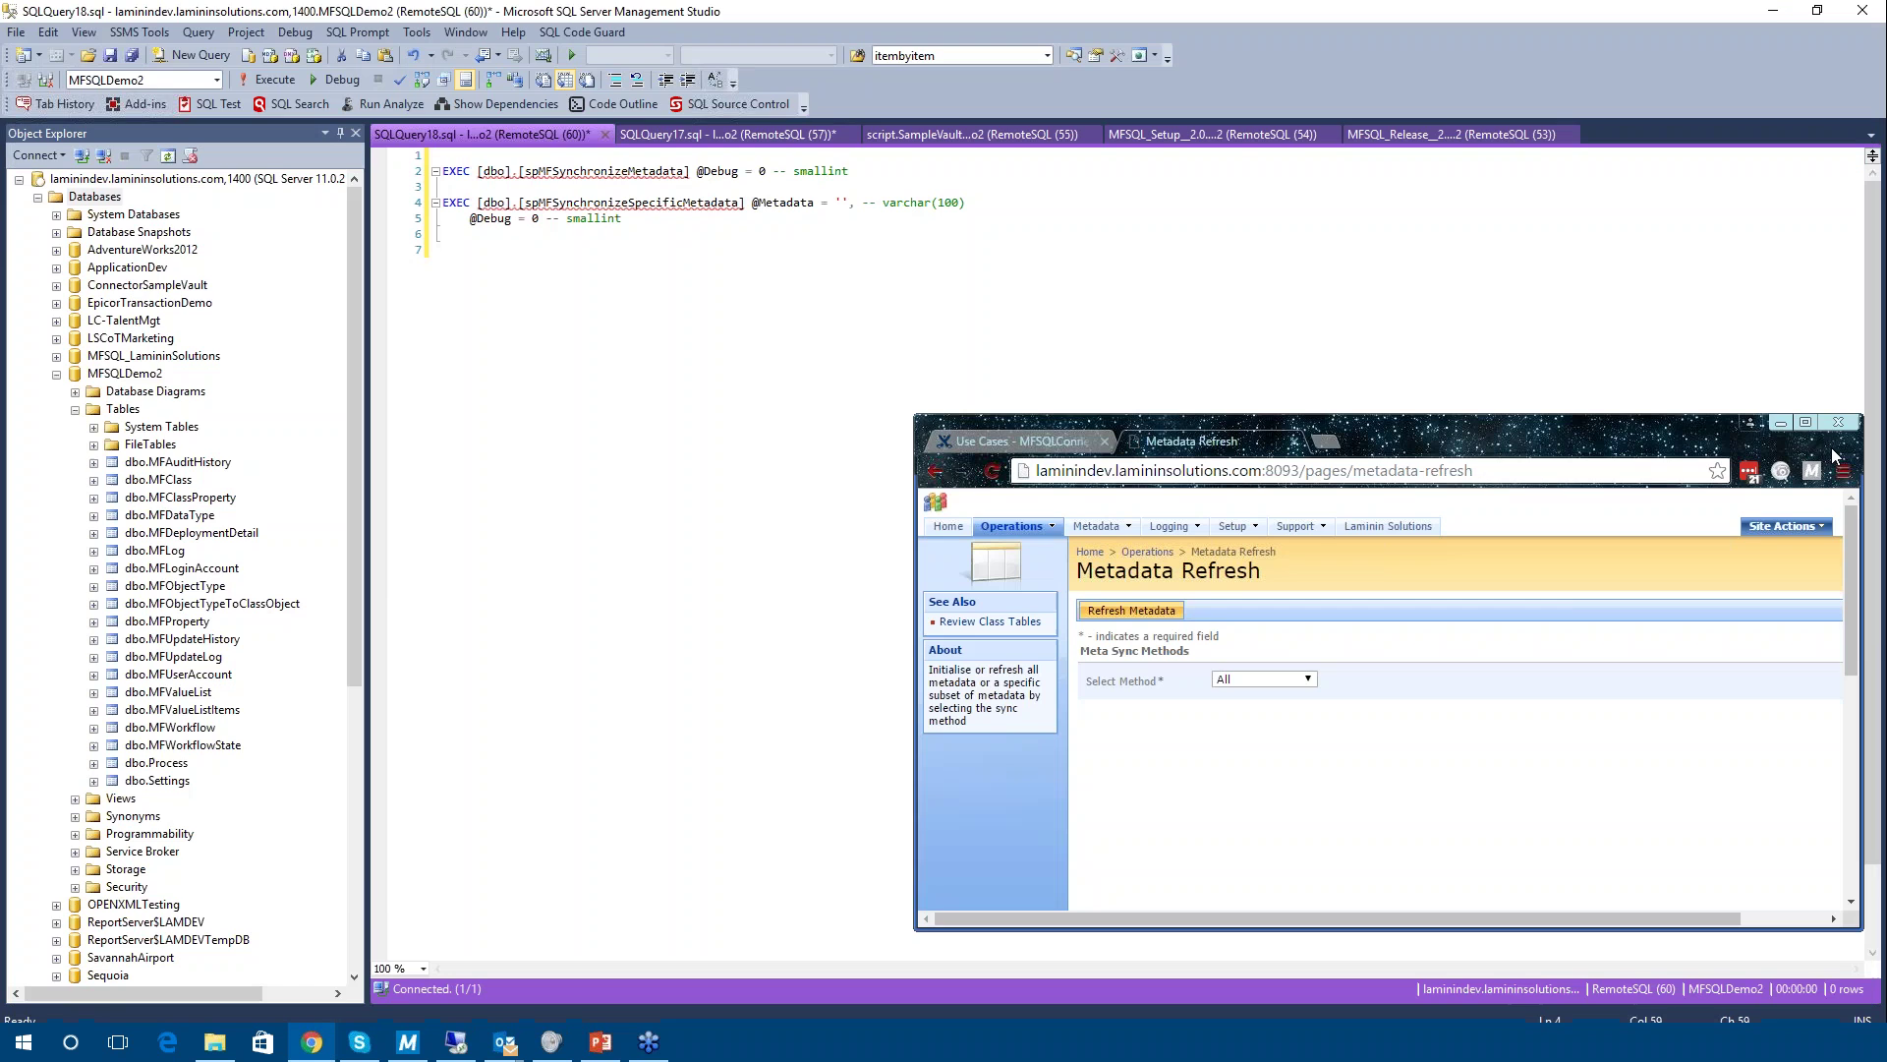
{"action": "left_click", "coordinate": [1807, 424]}
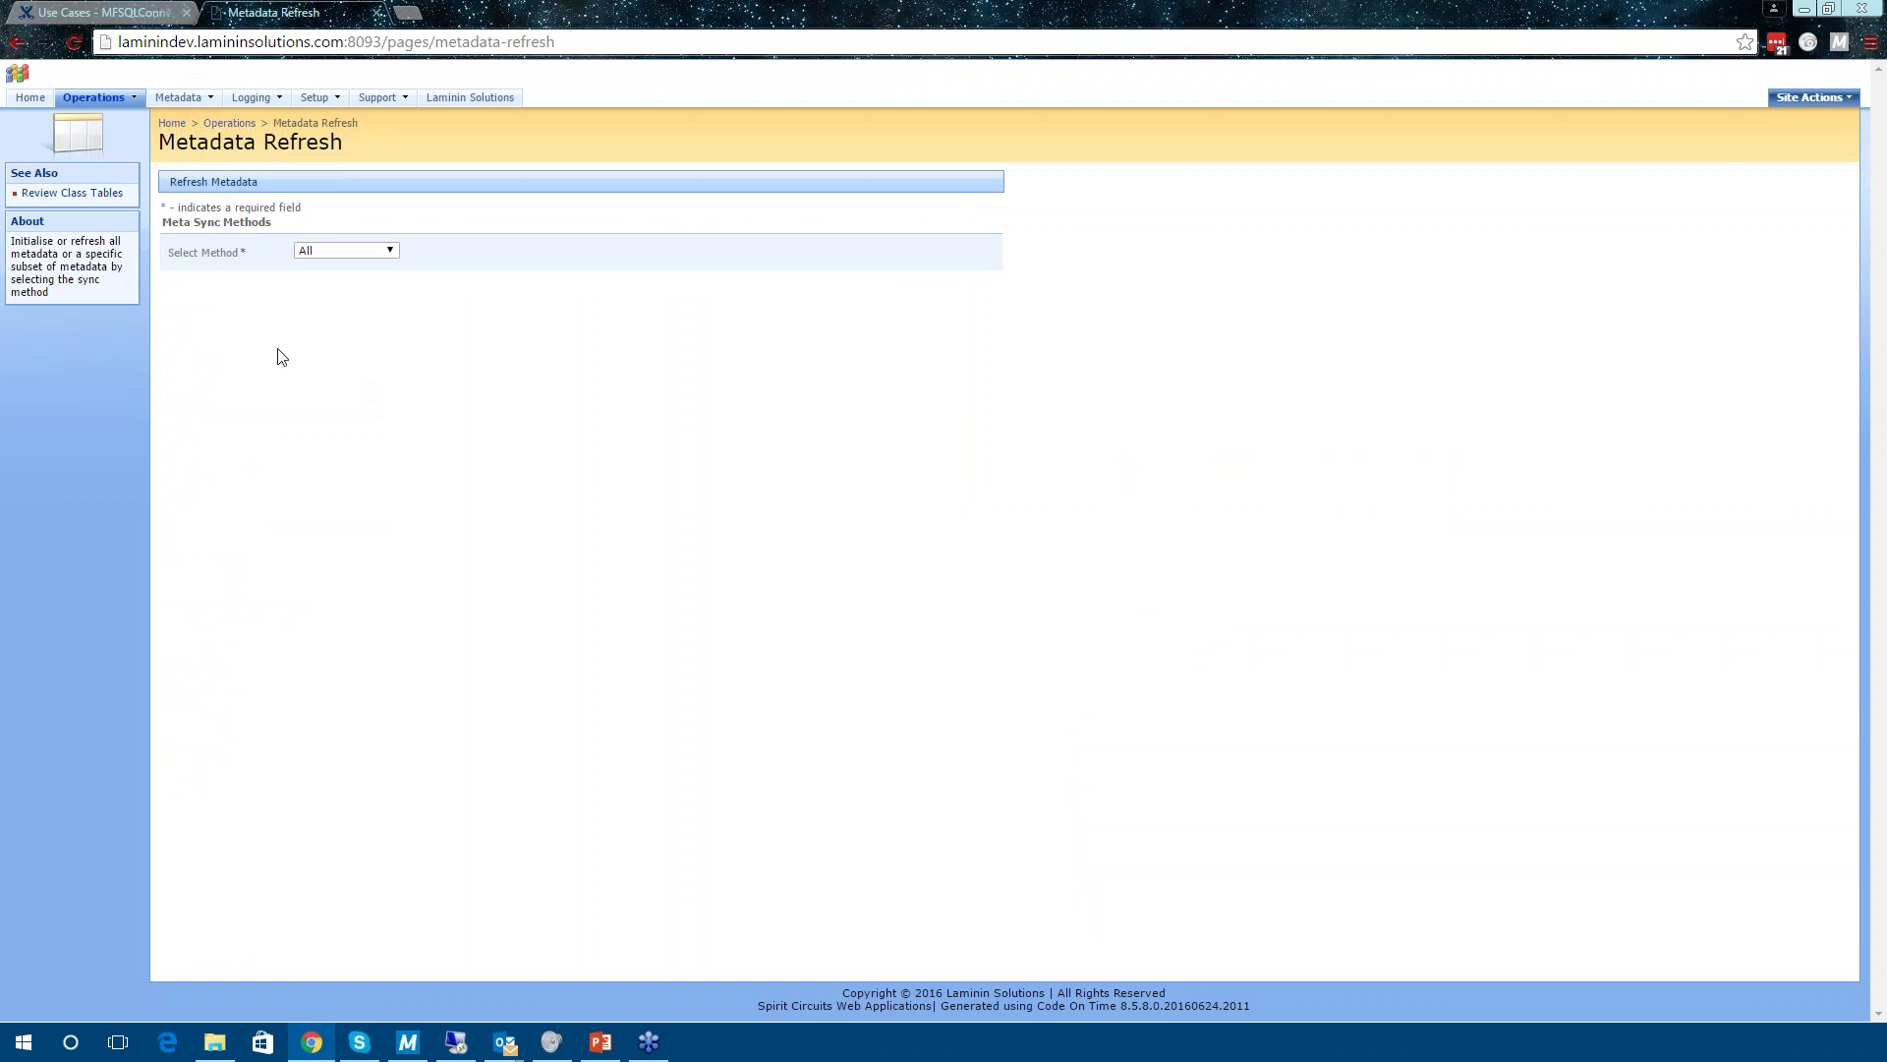
{"action": "left_click", "coordinate": [390, 251]}
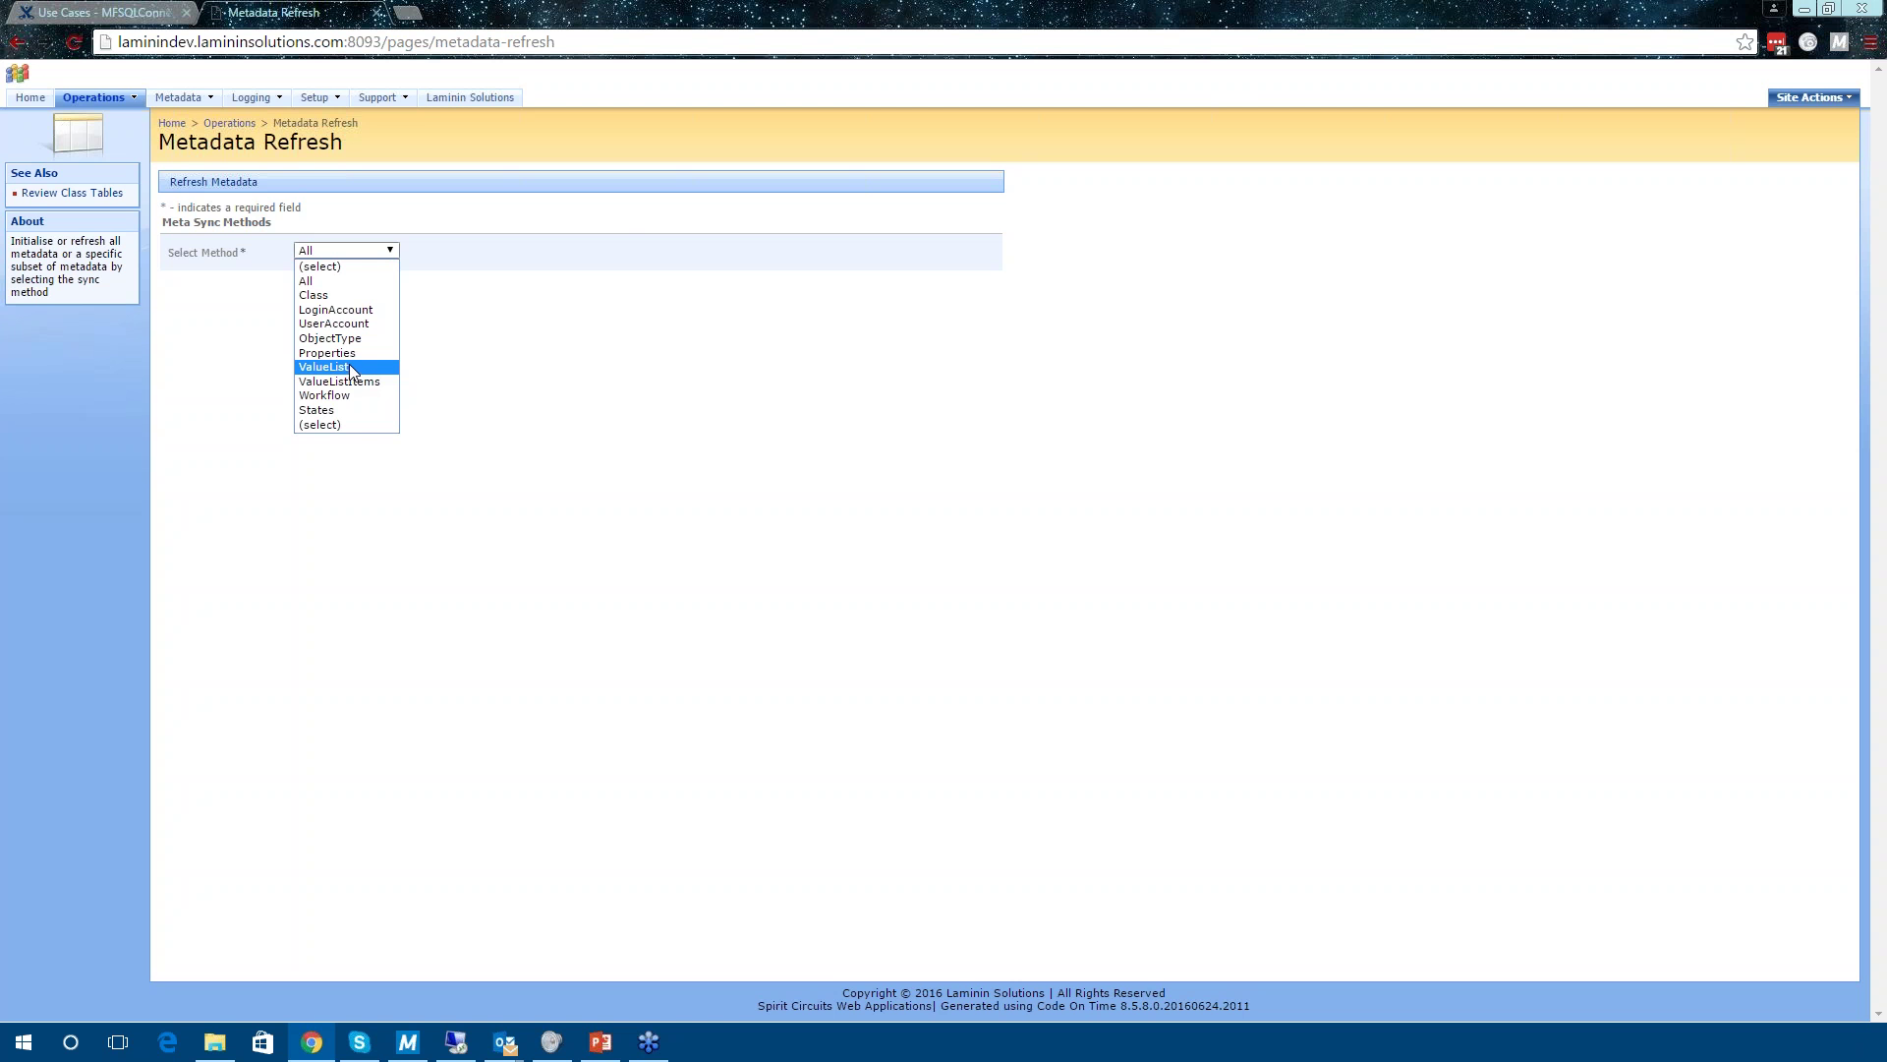
Open the MFClass list in the portal and select the Customer class to review its properties.
{"action": "mouse_move", "coordinate": [167, 97]}
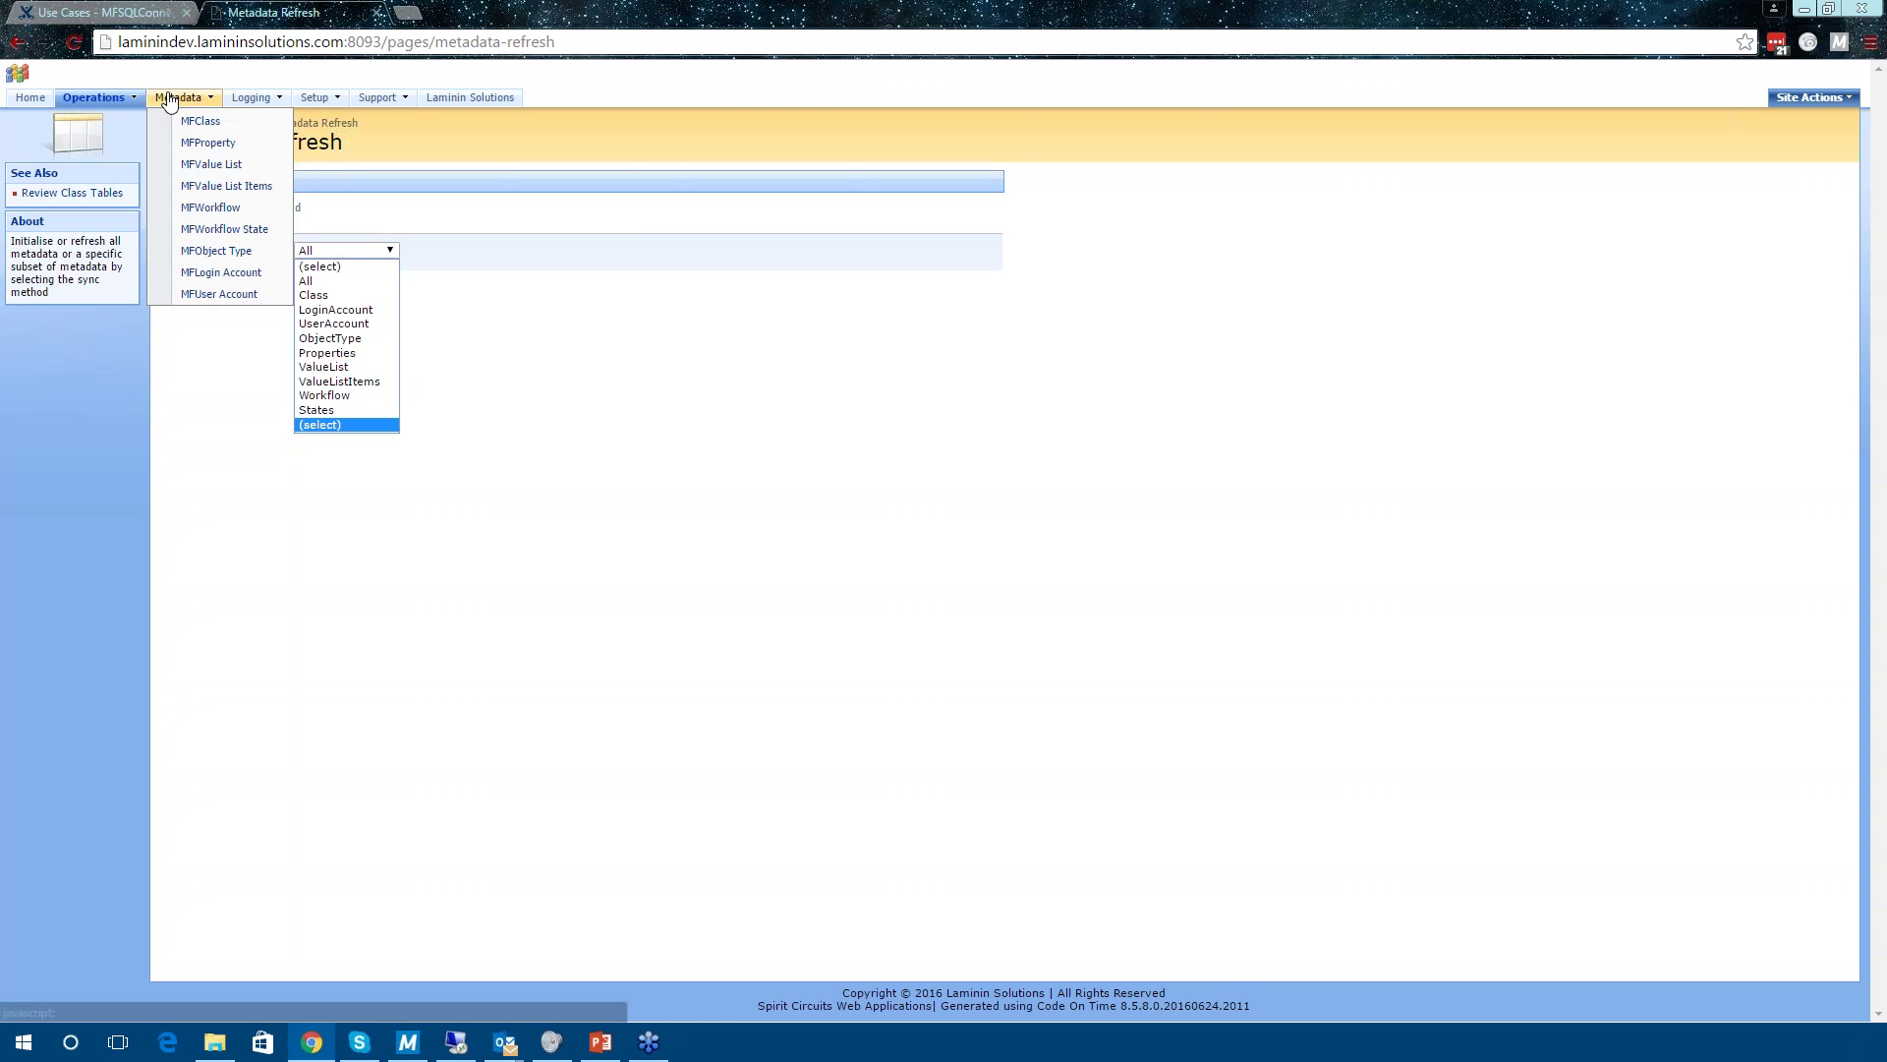
{"action": "left_click", "coordinate": [196, 122]}
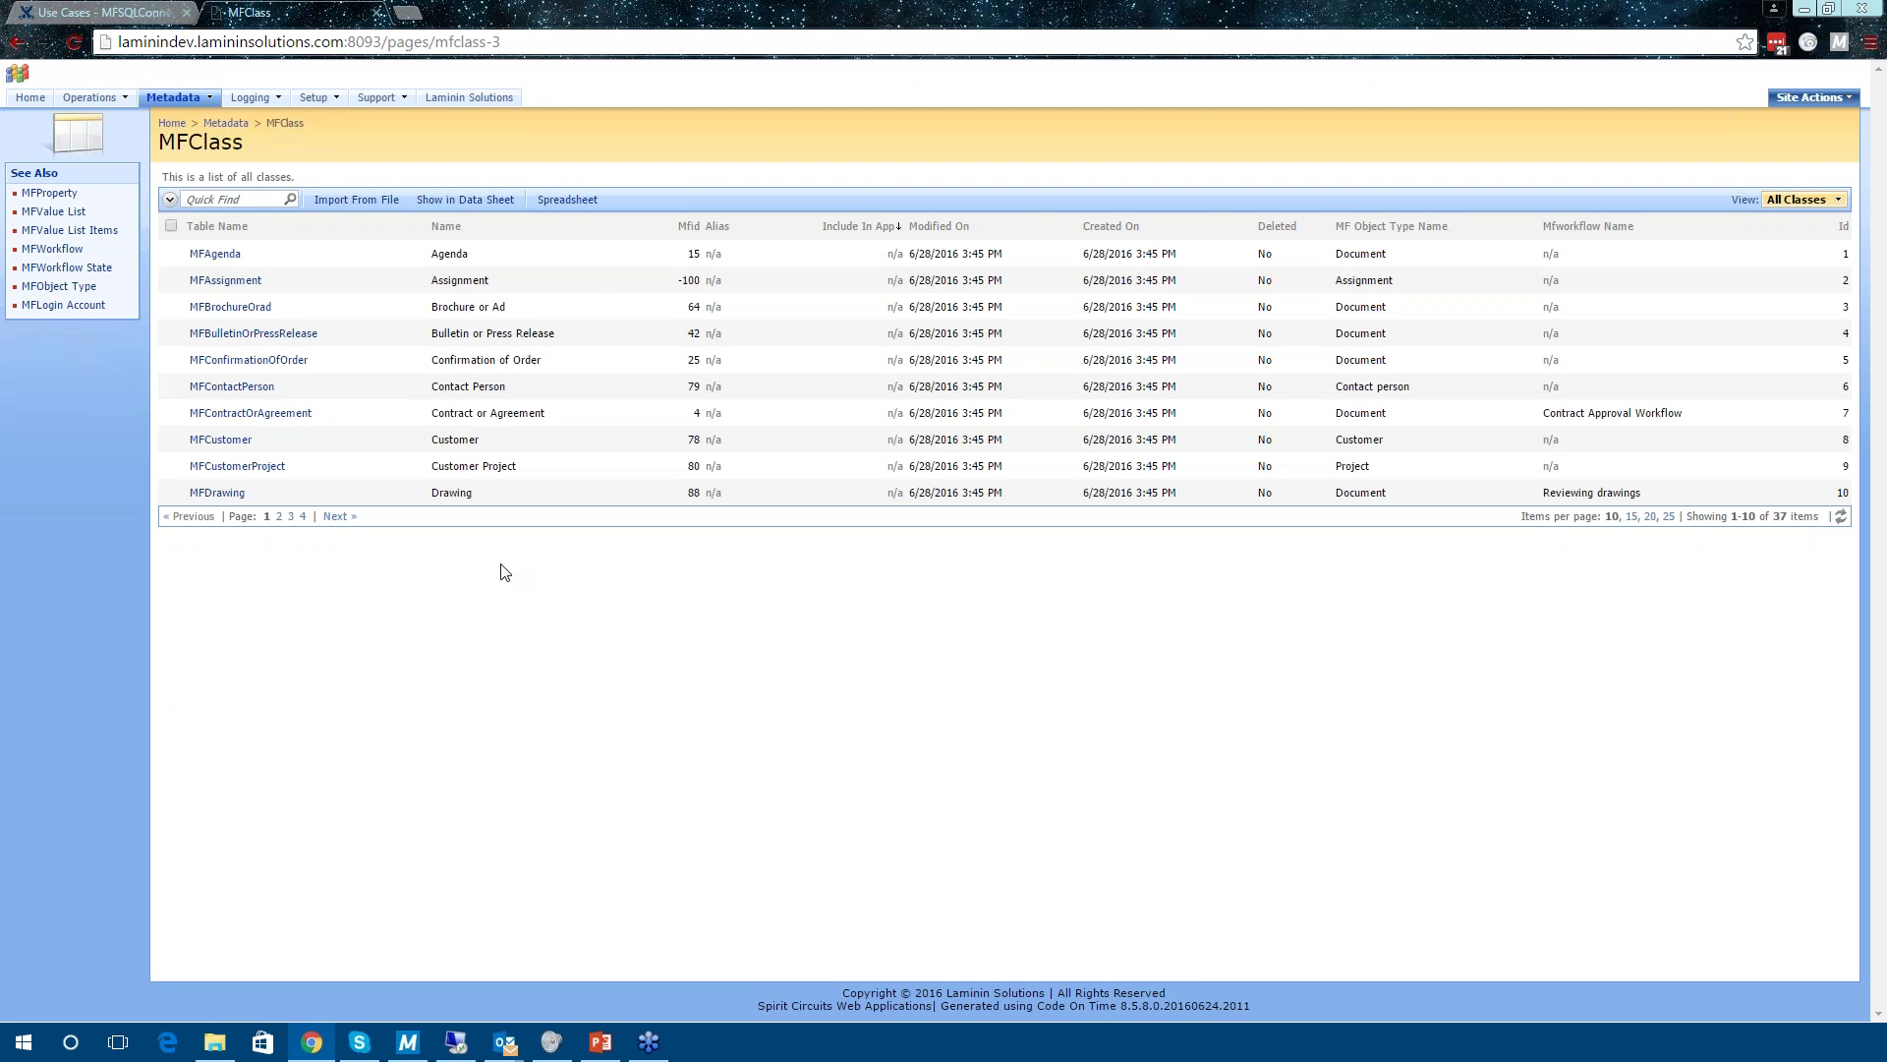
{"action": "left_click", "coordinate": [465, 445]}
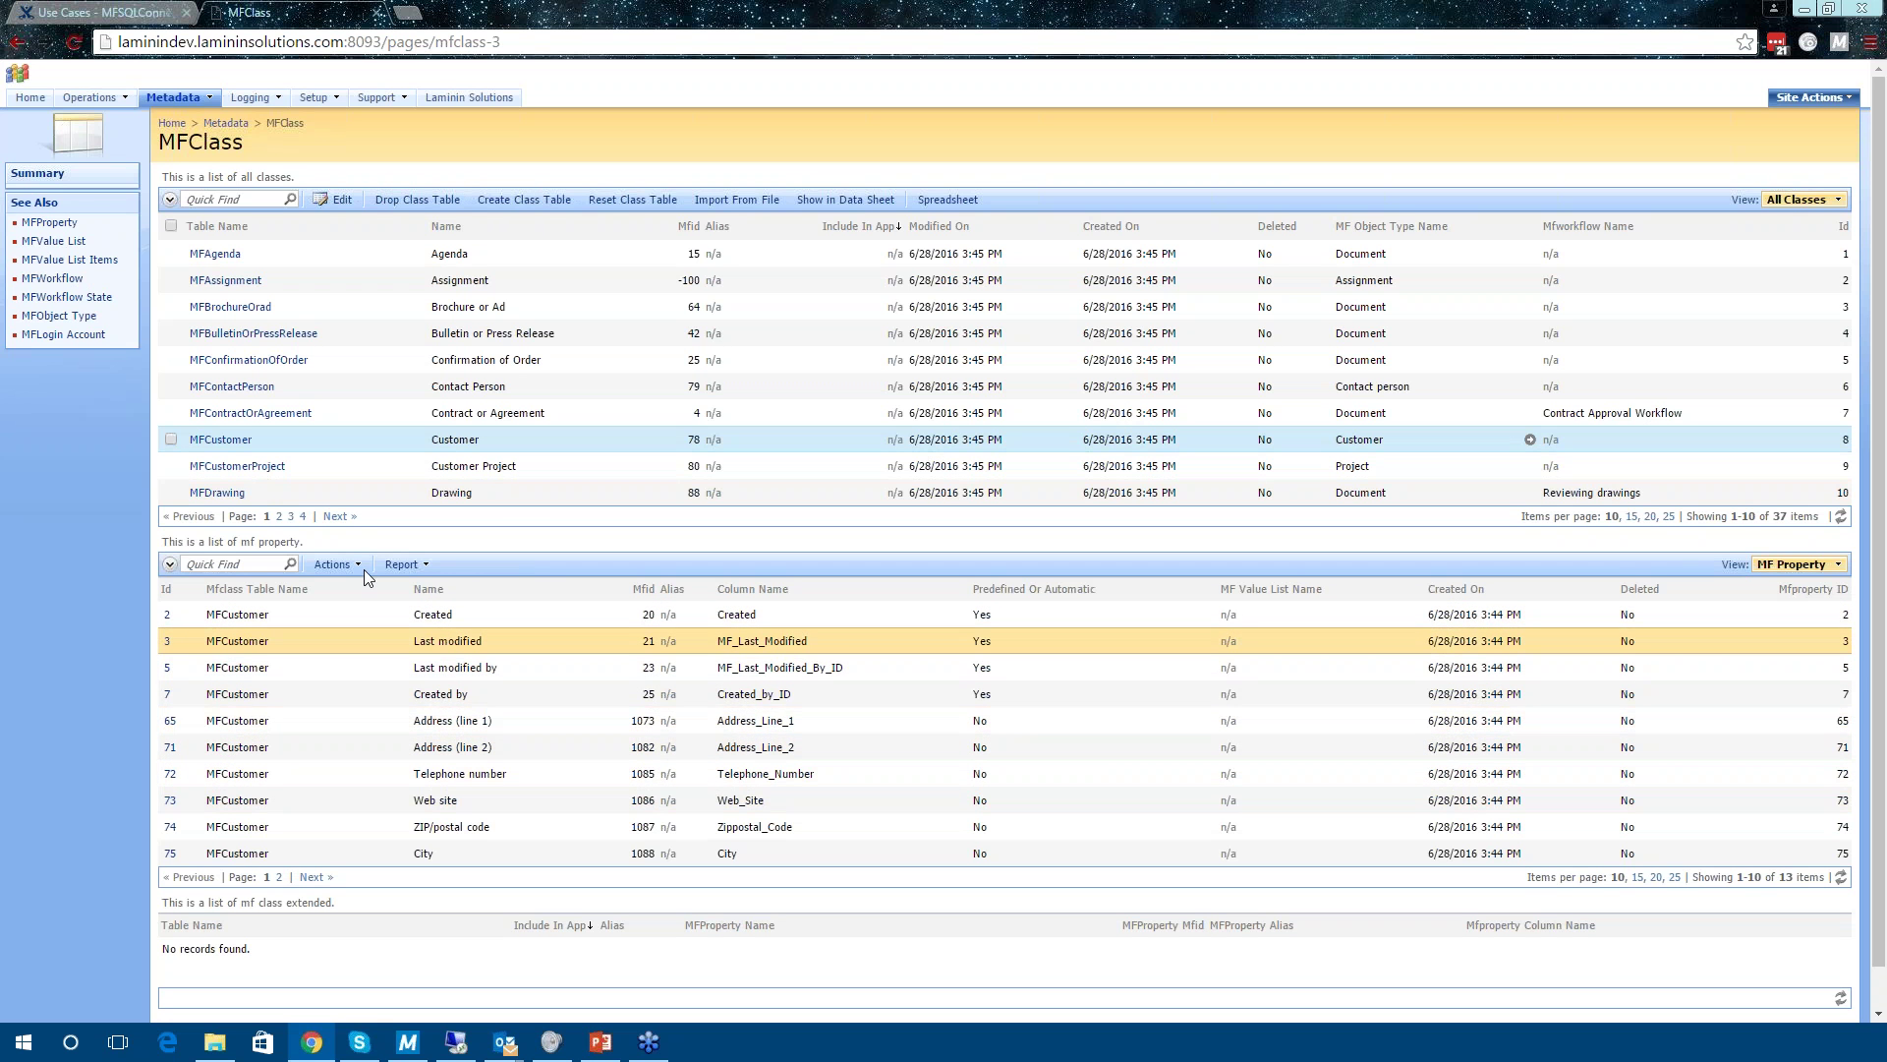
Filter the MFProperty list by "country" and select the Country property to examine its related classes and value list items.
{"action": "mouse_move", "coordinate": [173, 98]}
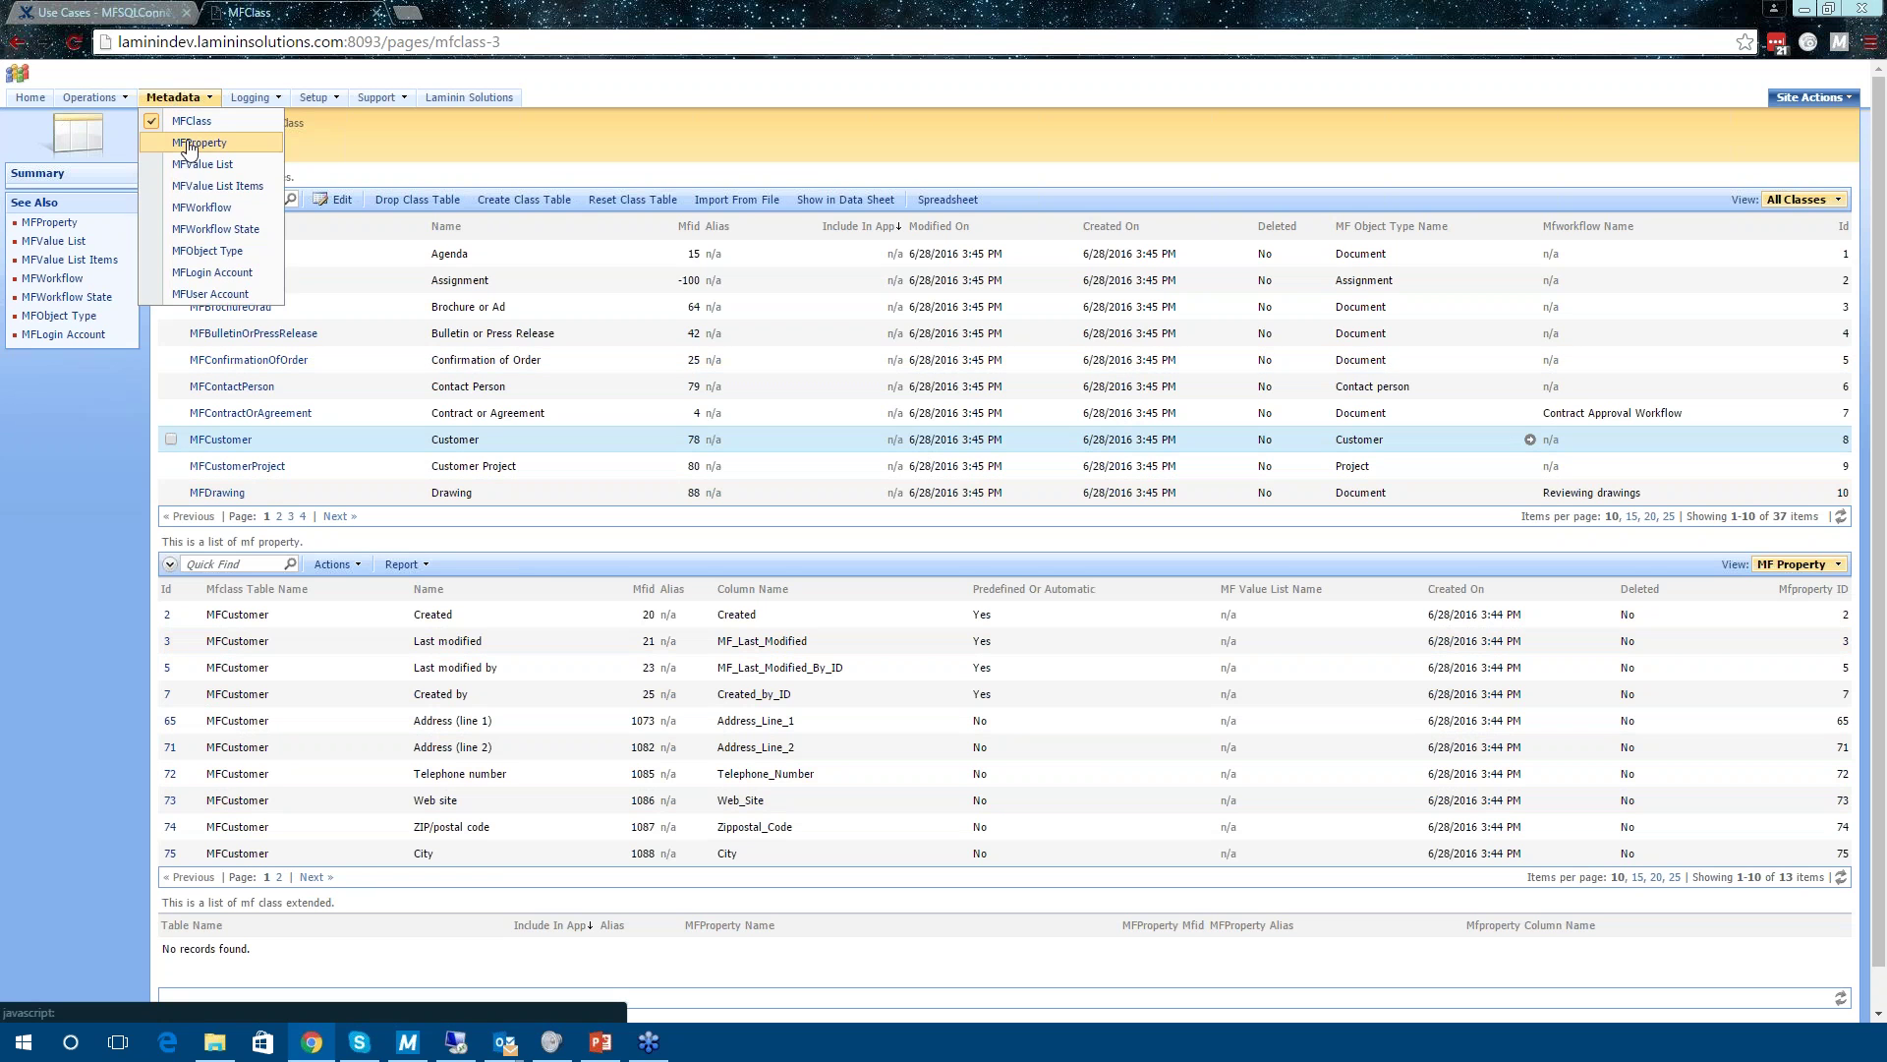
{"action": "left_click", "coordinate": [190, 143]}
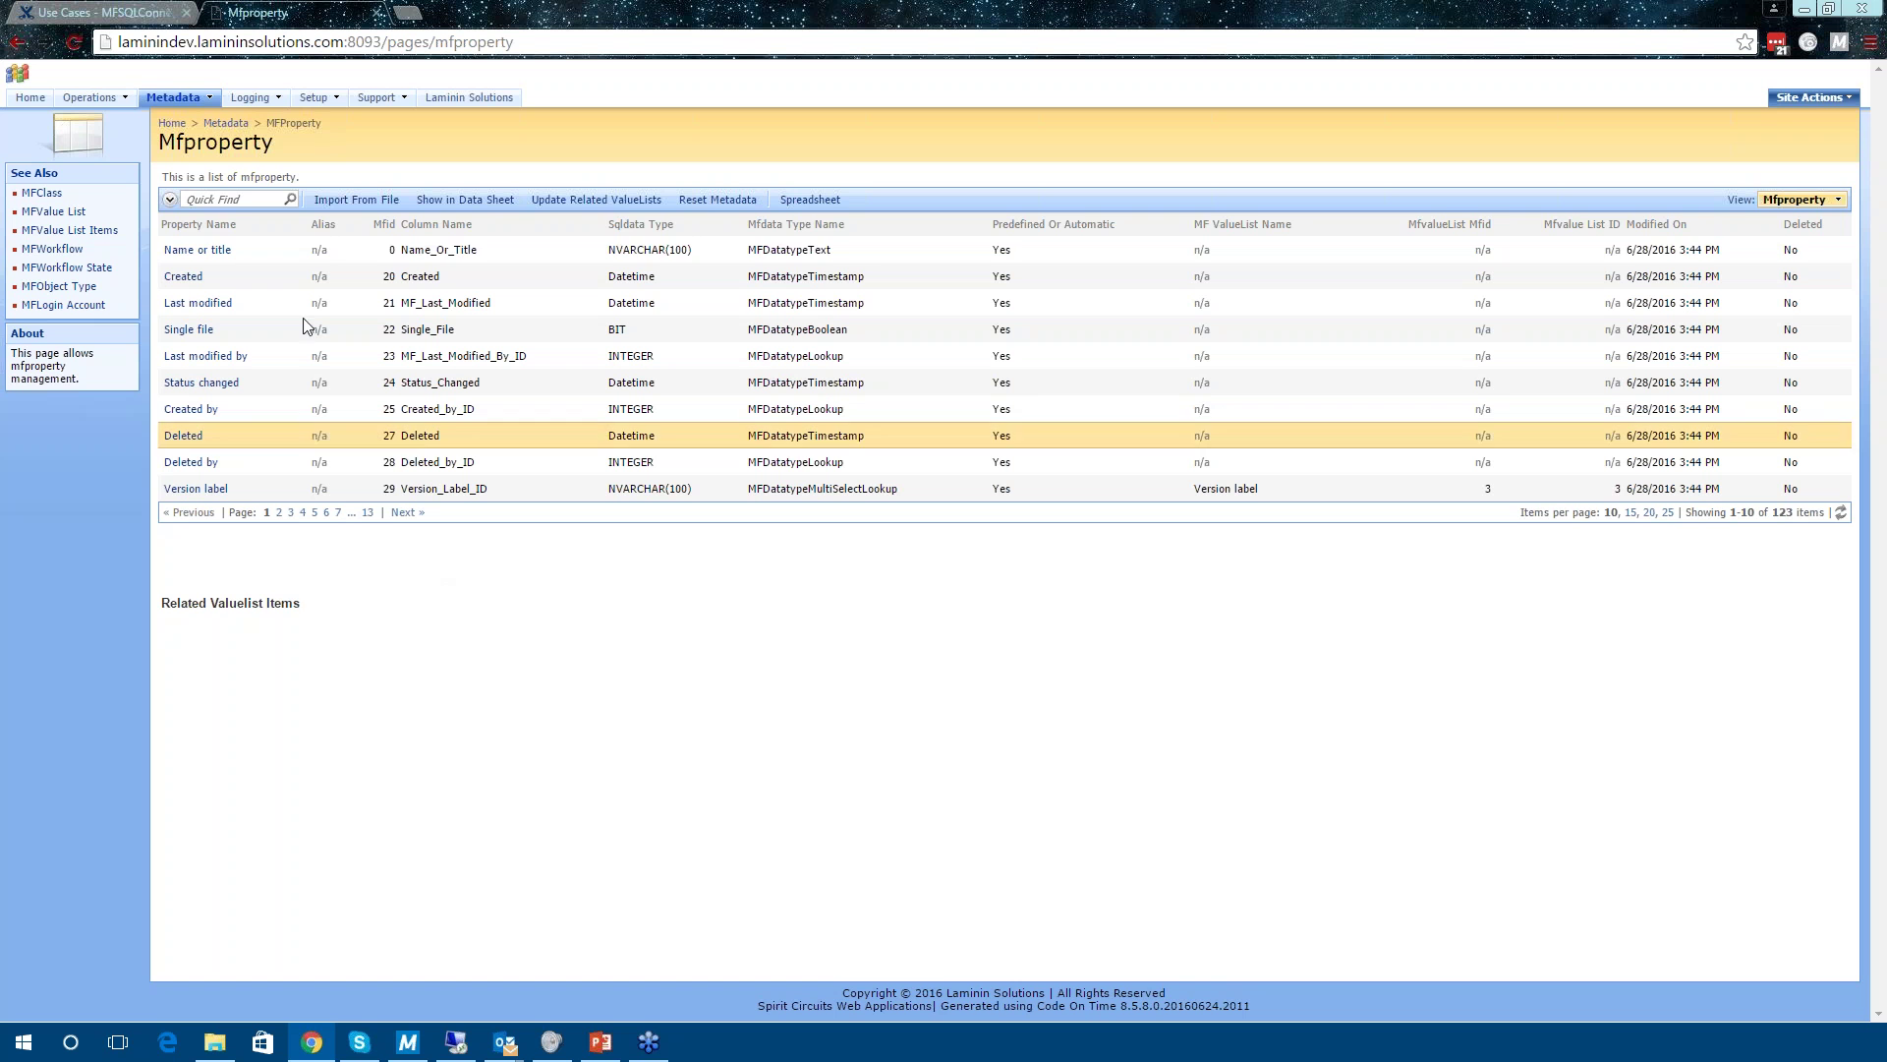
{"action": "left_click", "coordinate": [248, 199]}
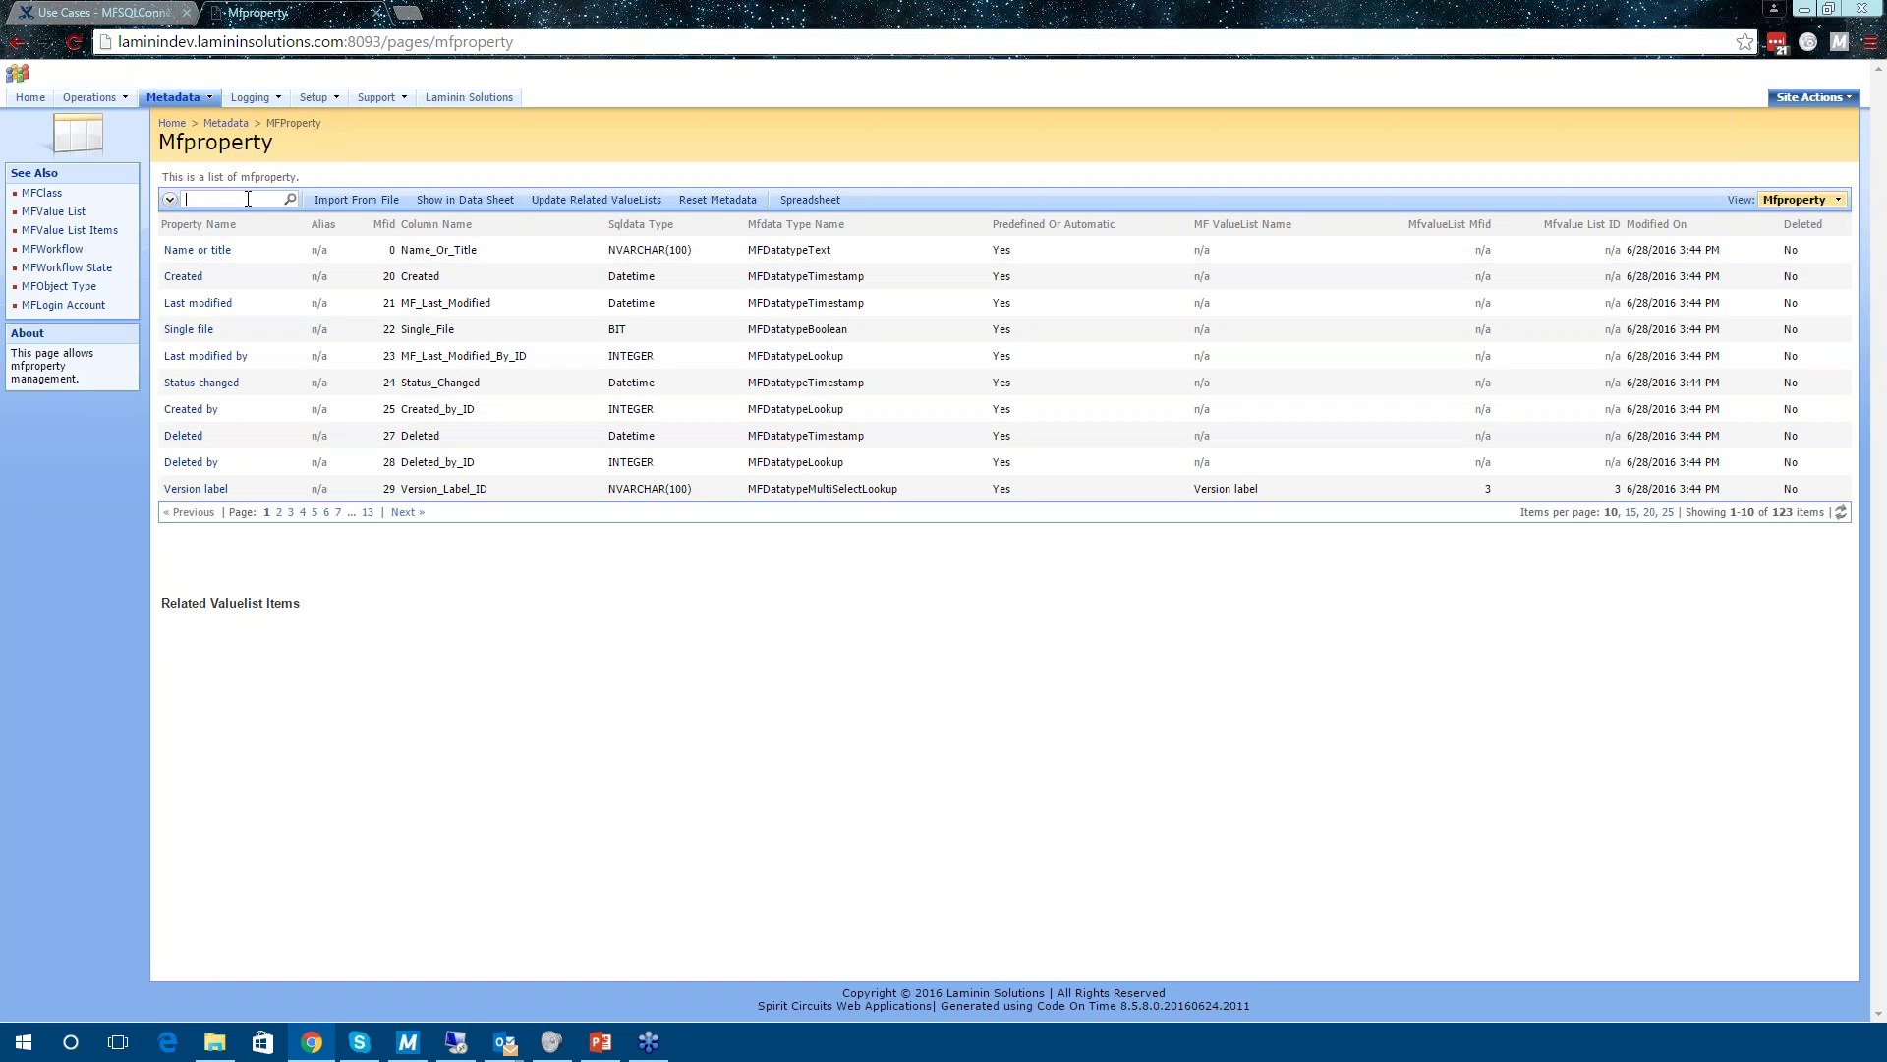
{"action": "type", "text": "country"}
{"action": "key", "text": "Return"}
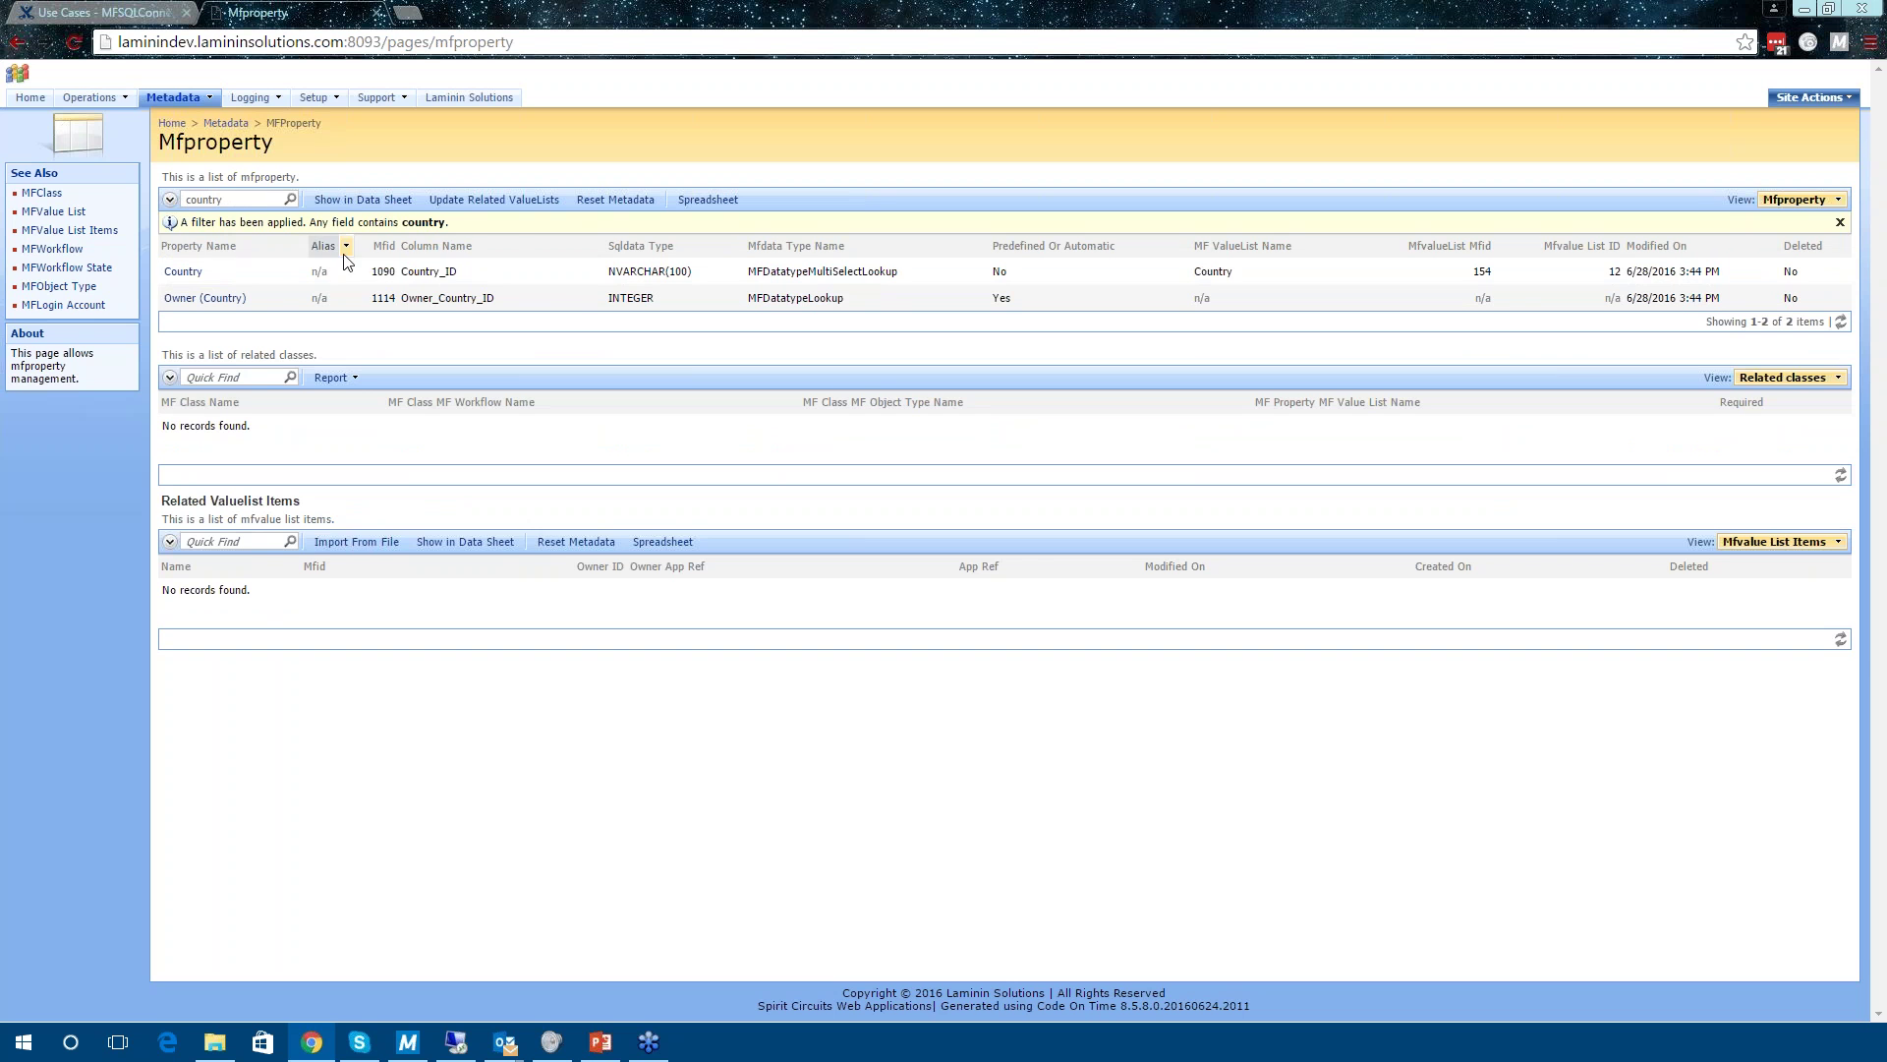
{"action": "left_click", "coordinate": [406, 280]}
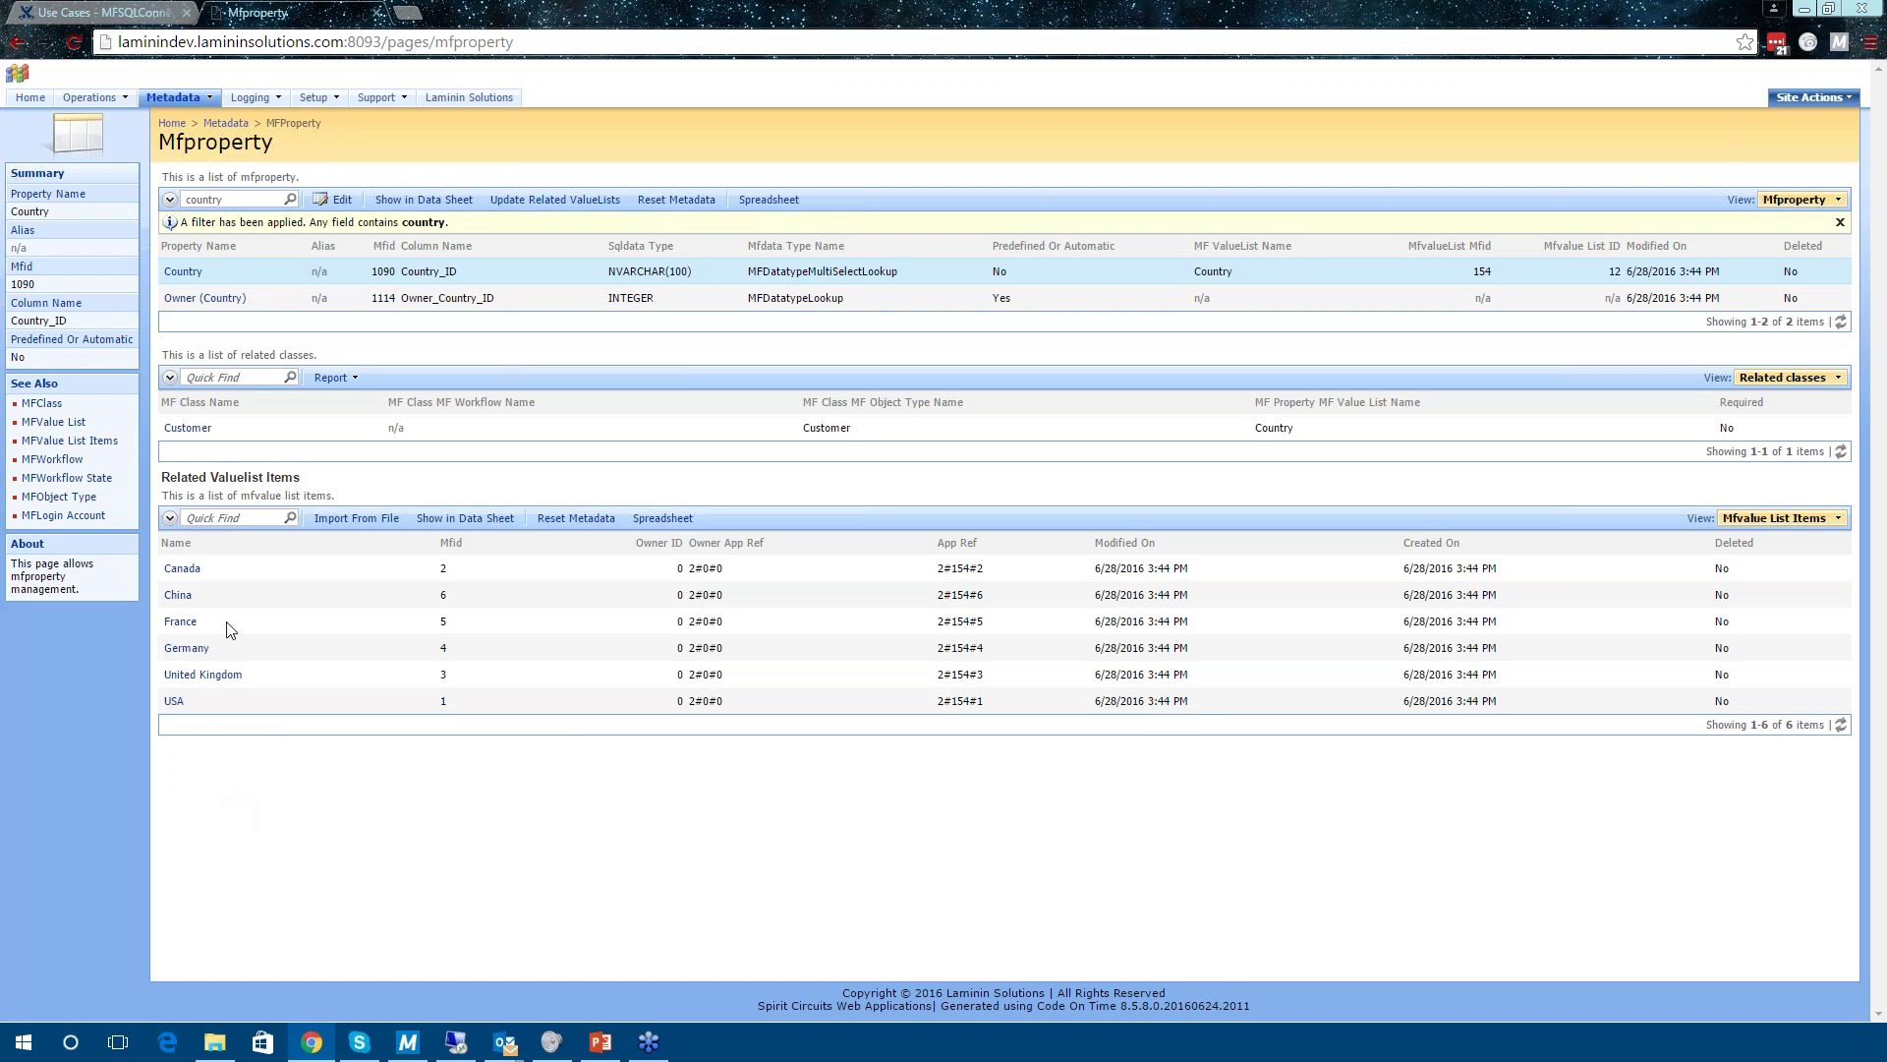
Filter the MFProperty list by "customer" and select the Customer property to examine the classes that use it.
{"action": "left_click", "coordinate": [241, 275]}
{"action": "left_click", "coordinate": [247, 305]}
{"action": "double_click", "coordinate": [248, 198]}
{"action": "type", "text": "customer"}
{"action": "key", "text": "Return"}
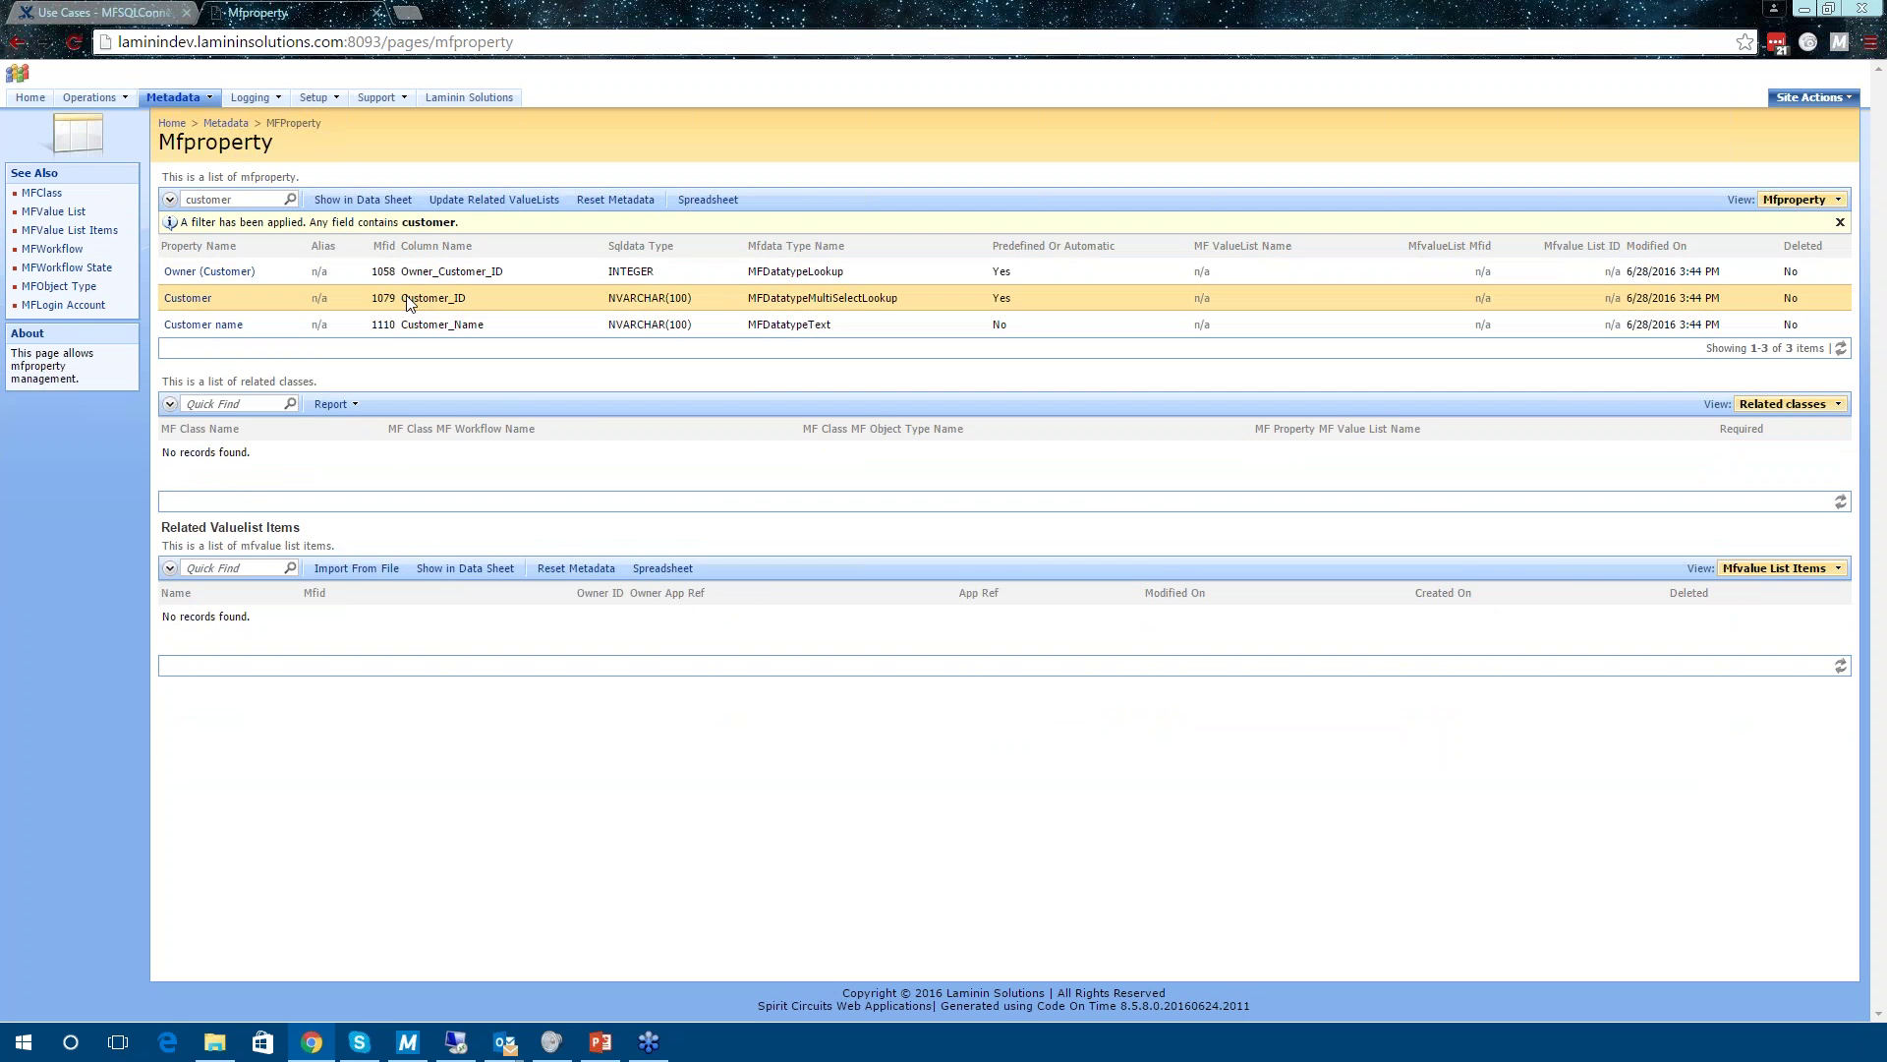
{"action": "left_click", "coordinate": [409, 303]}
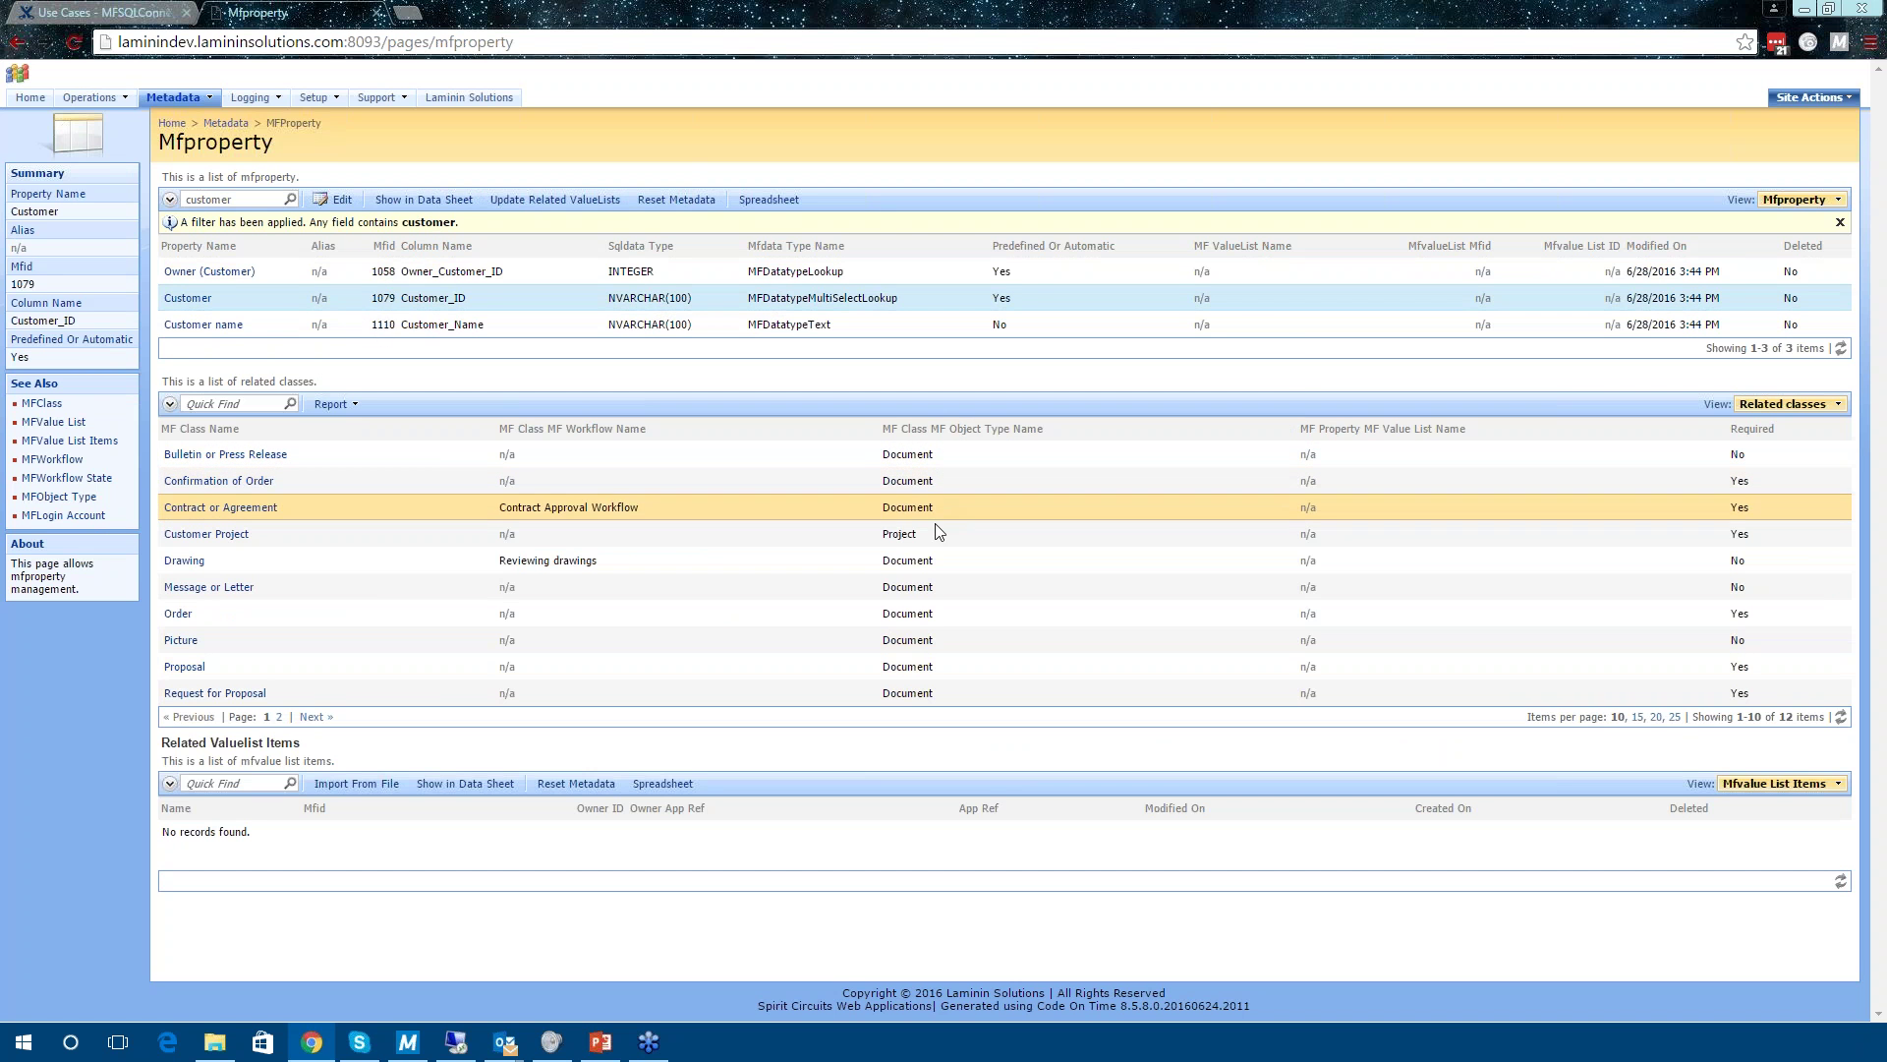
{"action": "left_click", "coordinate": [241, 515]}
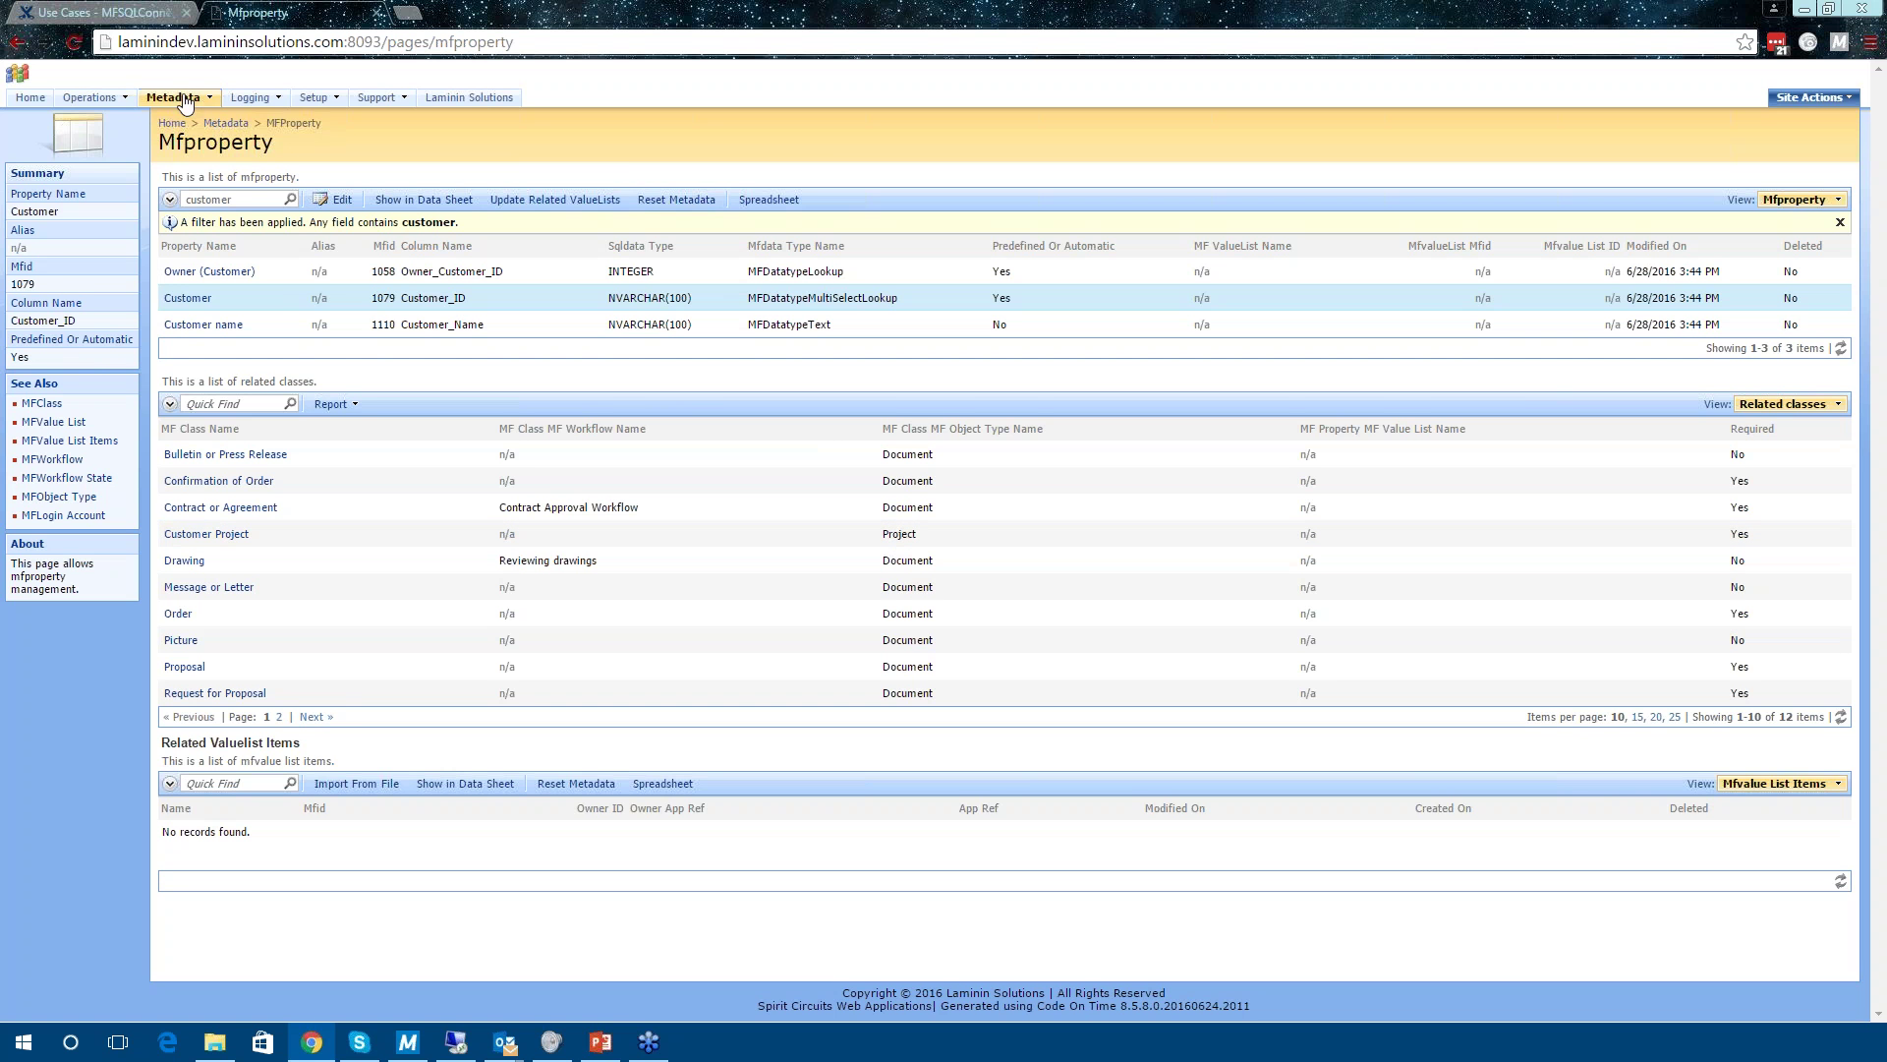
Open the MFValue List Items page and filter it by "agreement" to examine the matching items.
{"action": "mouse_move", "coordinate": [185, 102]}
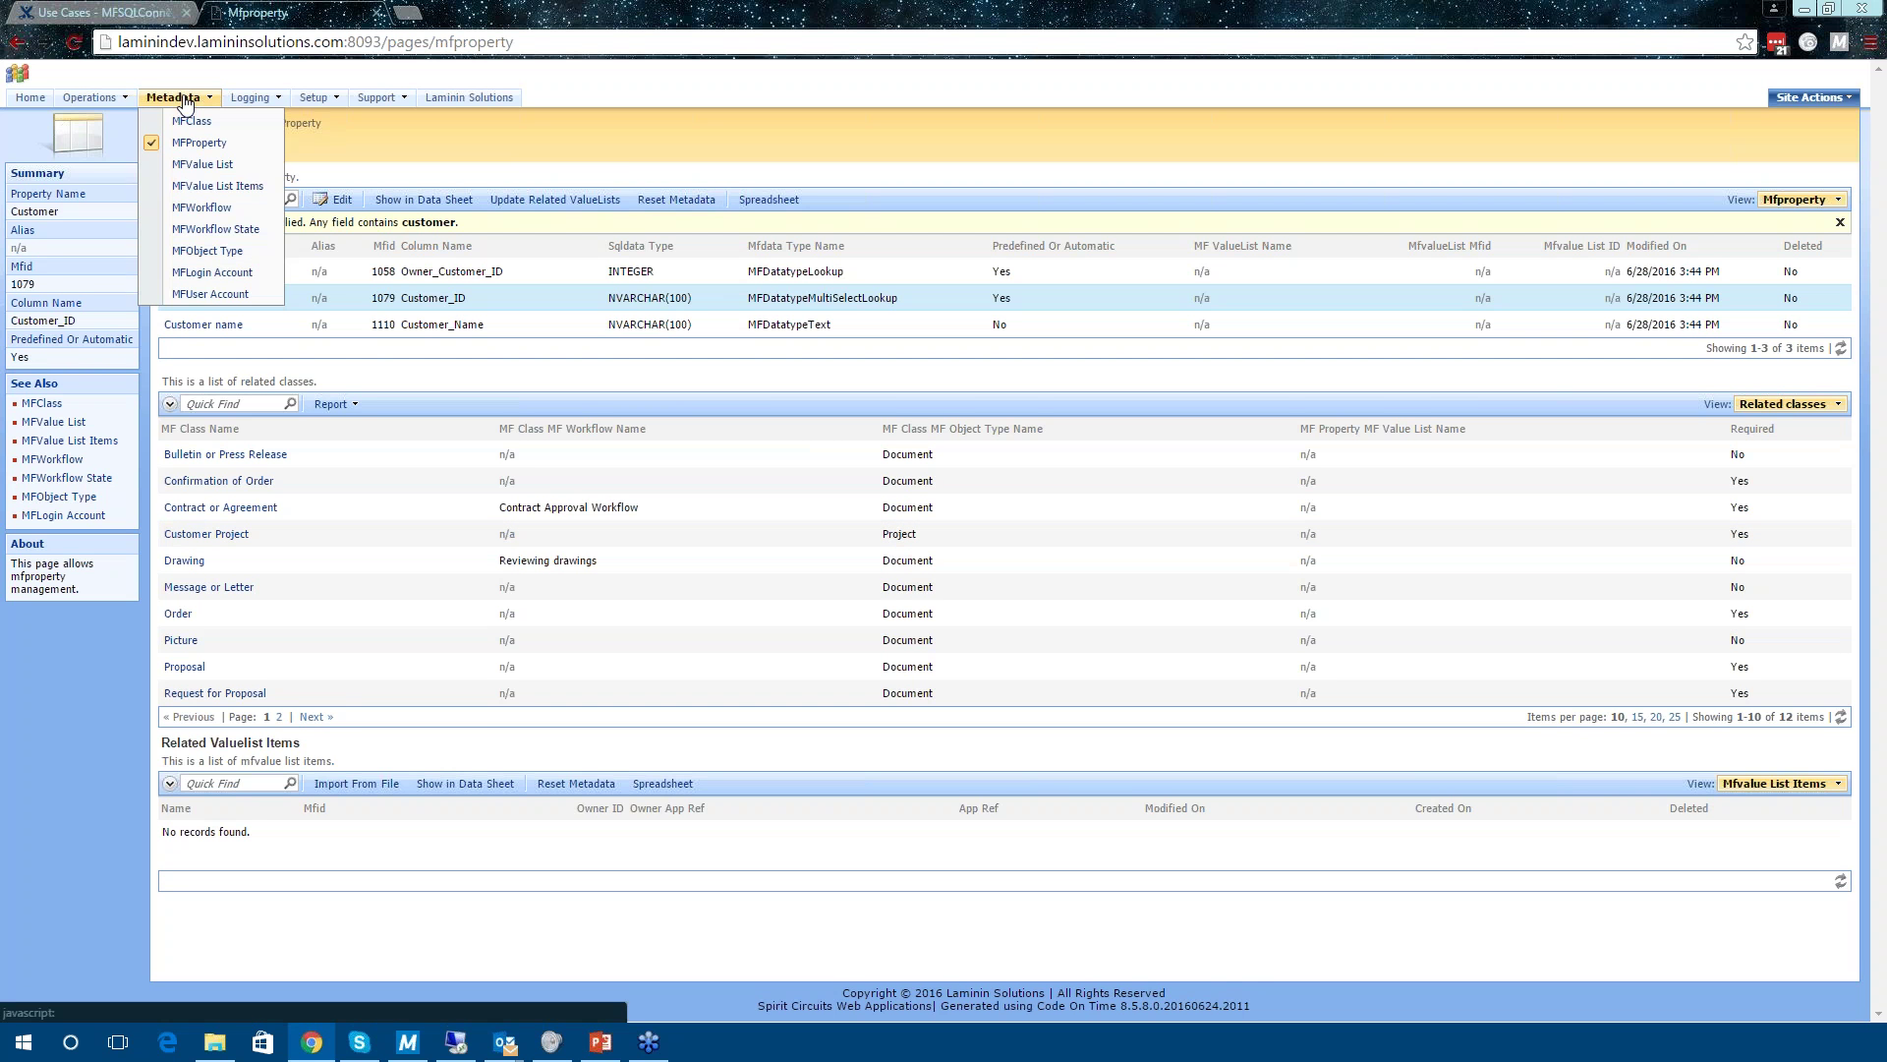
{"action": "left_click", "coordinate": [195, 187]}
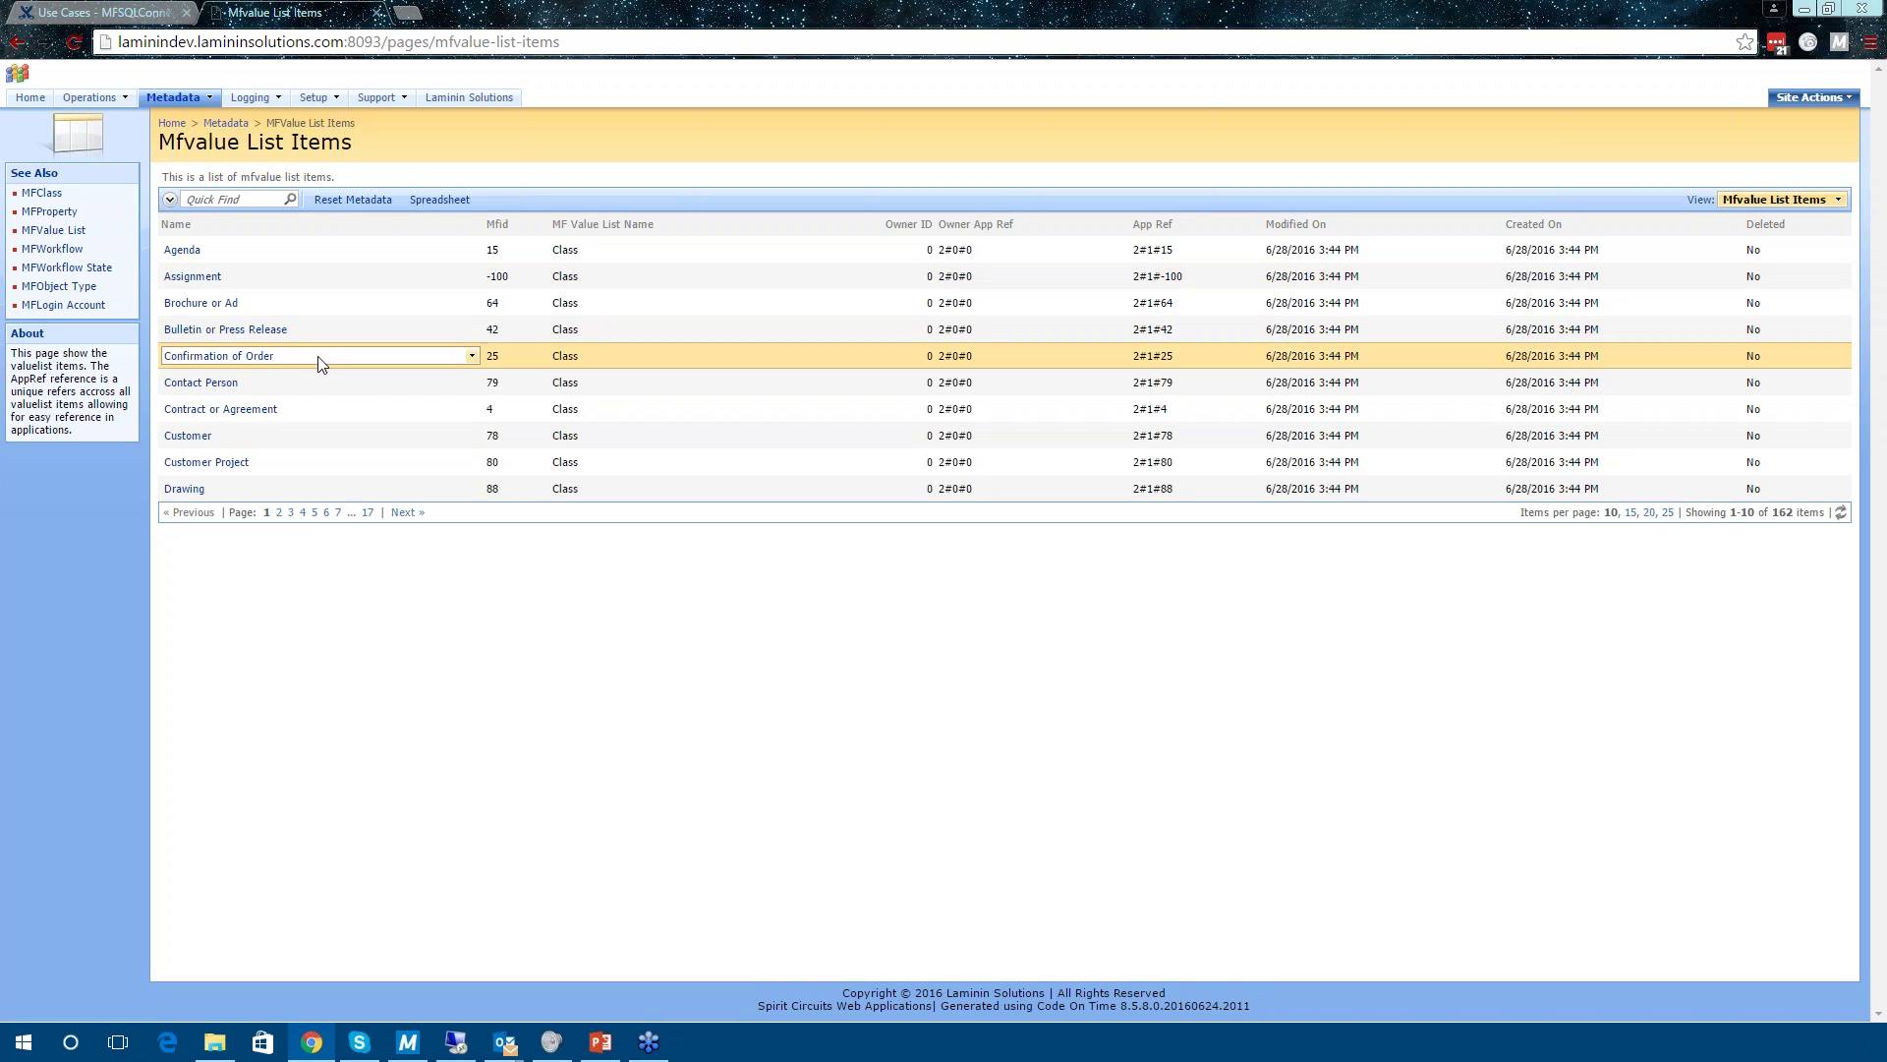
{"action": "left_click", "coordinate": [603, 409]}
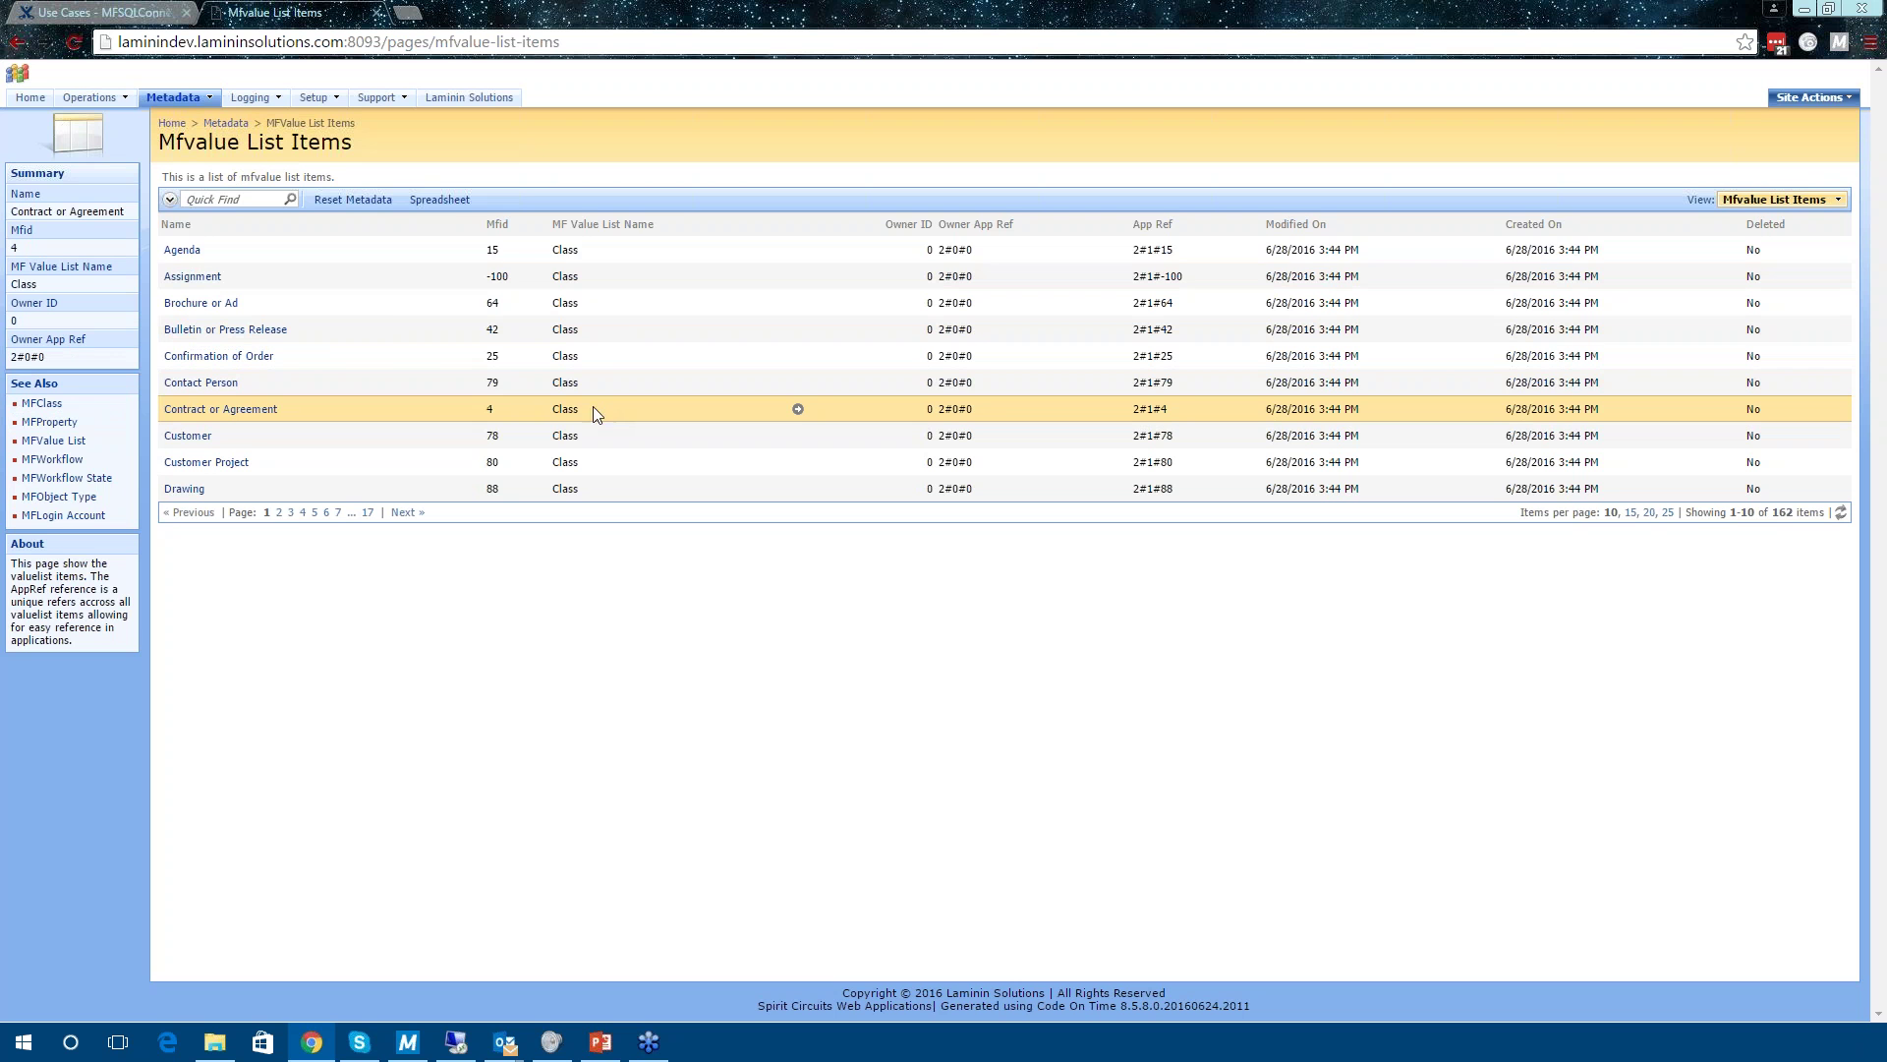
{"action": "left_click", "coordinate": [234, 198]}
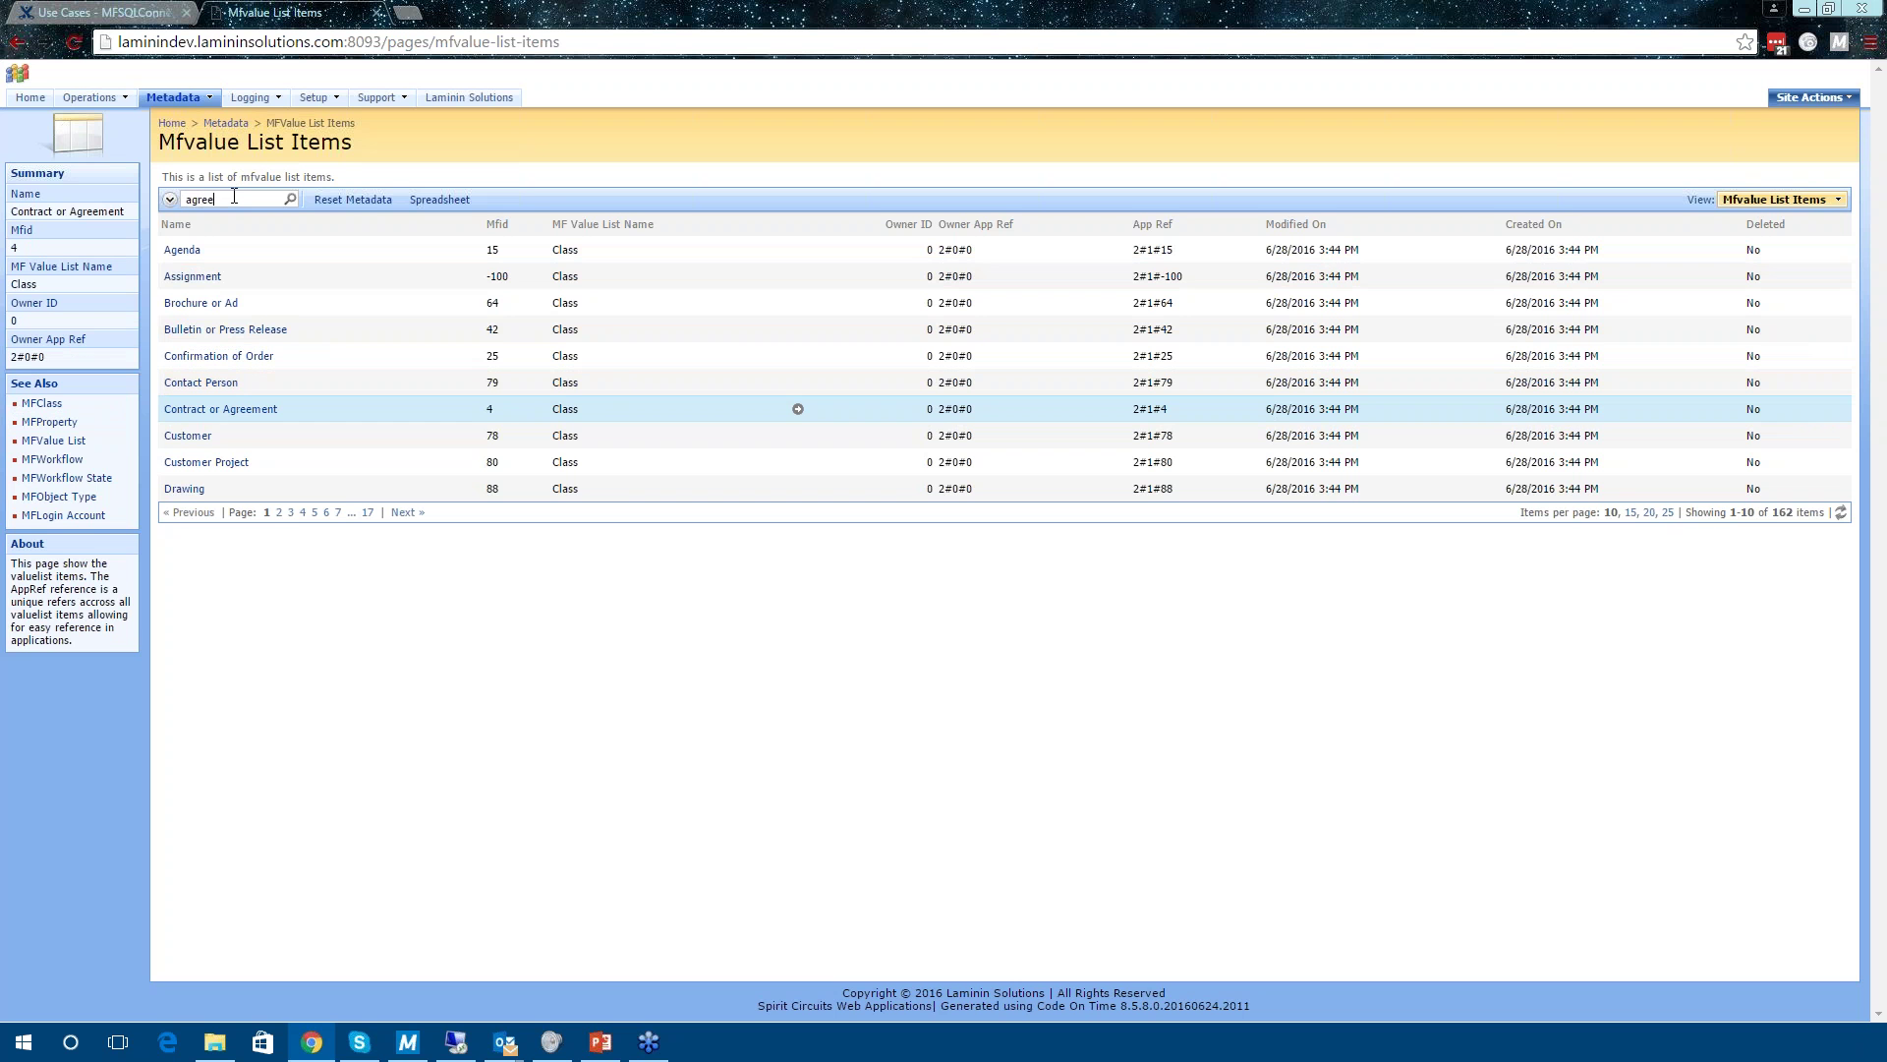
{"action": "type", "text": "agreement"}
{"action": "key", "text": "Return"}
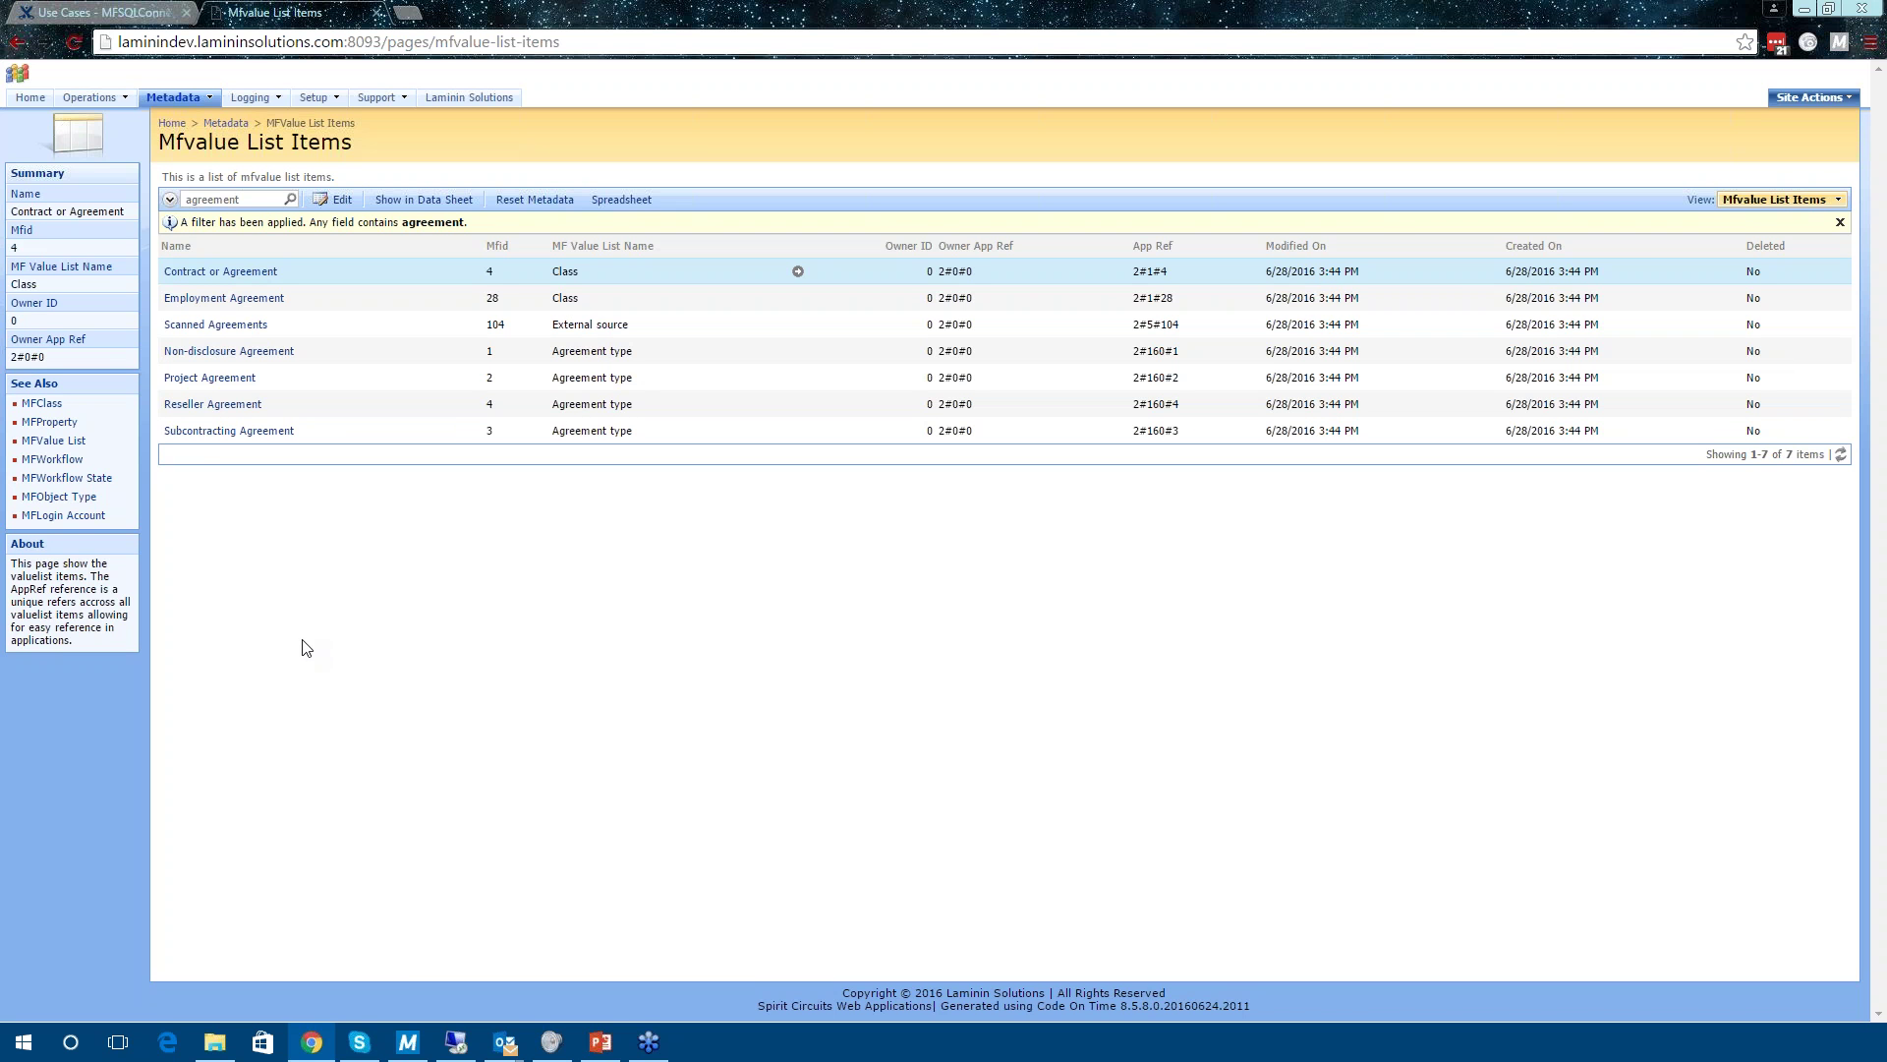
Return to the MFClass list, check only the MFCustomer class, and create its class table.
{"action": "left_click", "coordinate": [173, 98]}
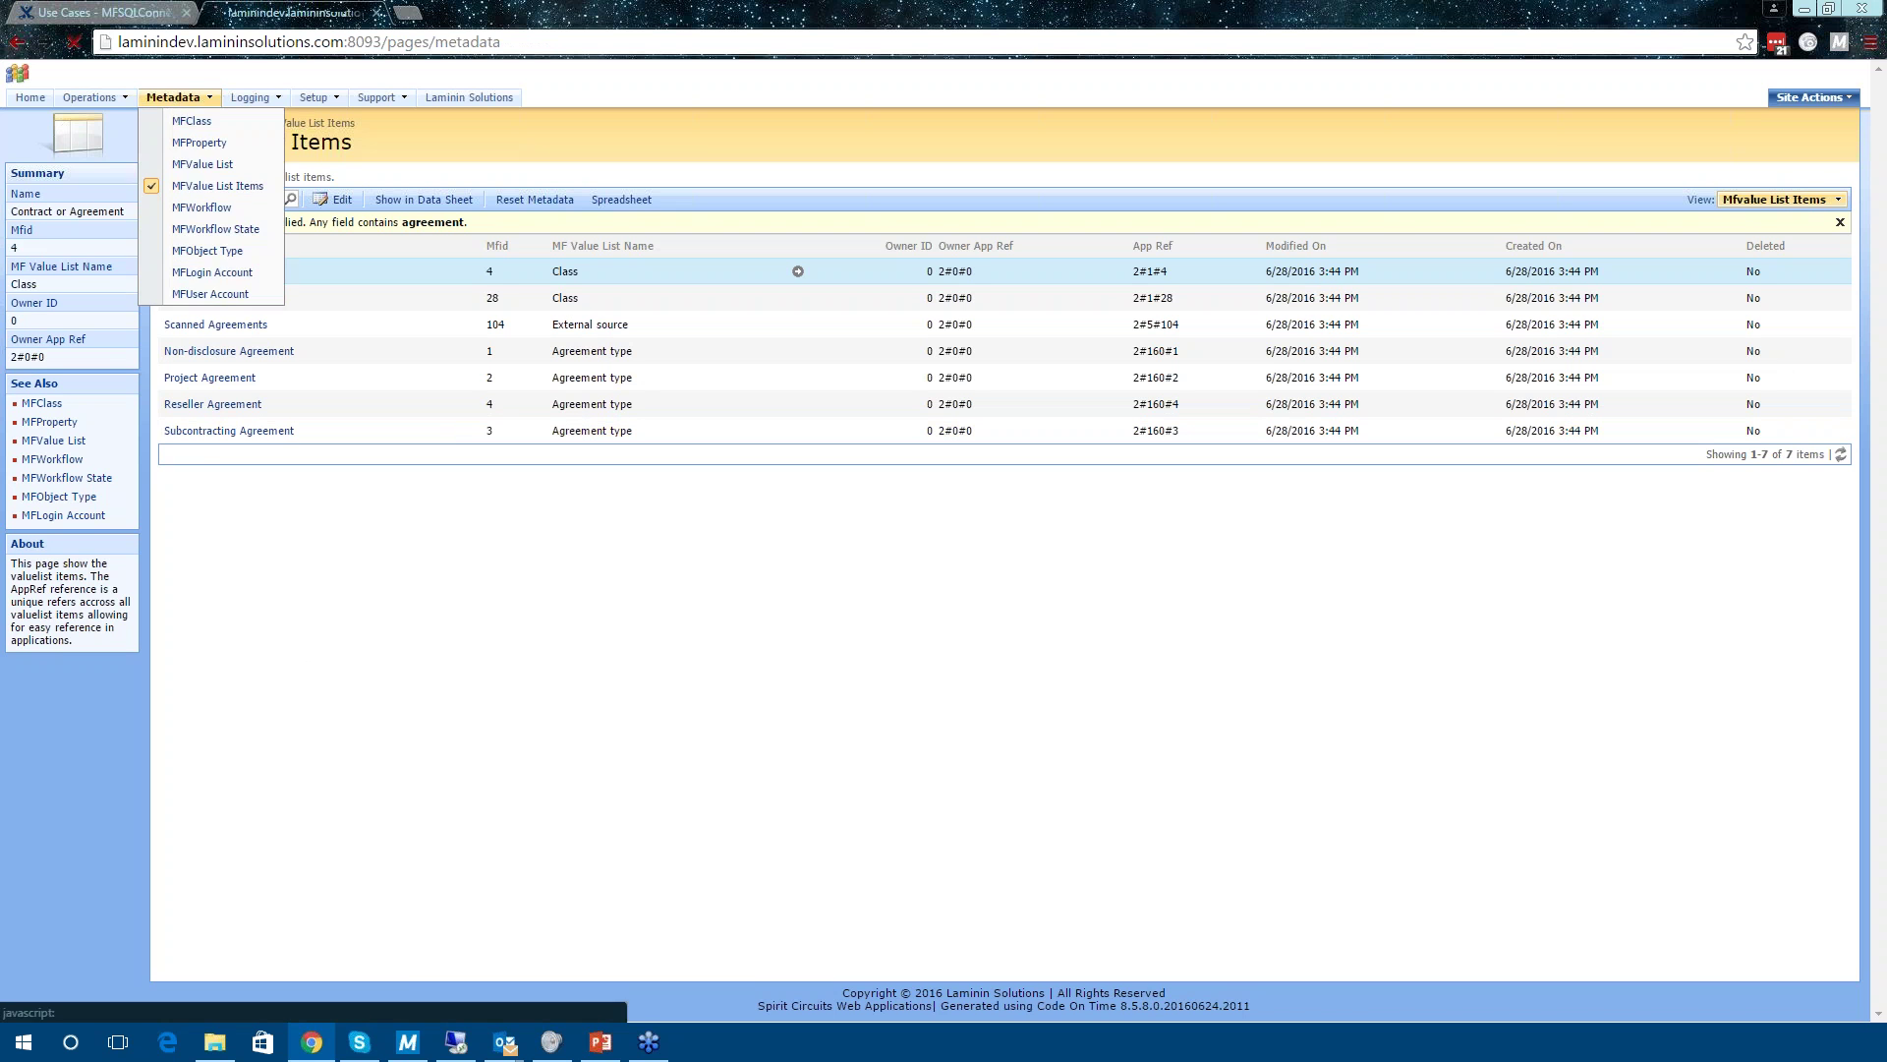
{"action": "left_click", "coordinate": [196, 124]}
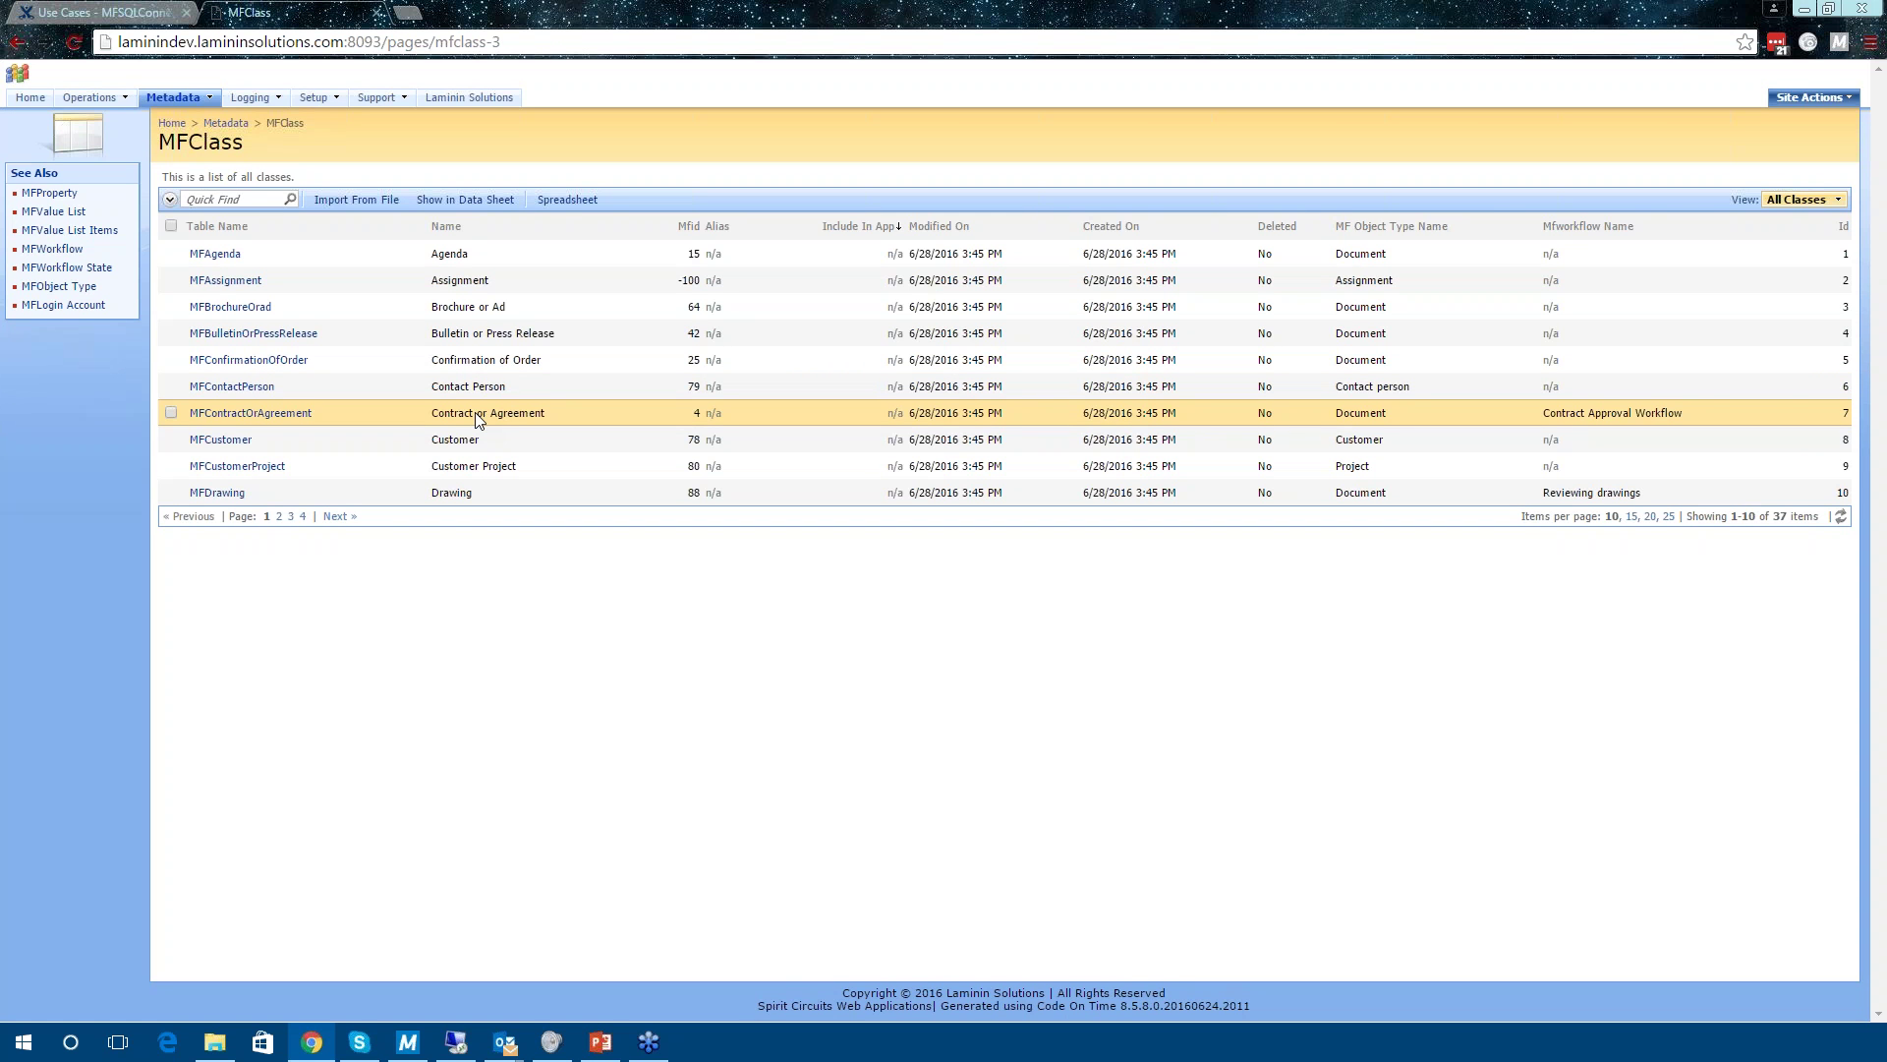
{"action": "left_click", "coordinate": [408, 444]}
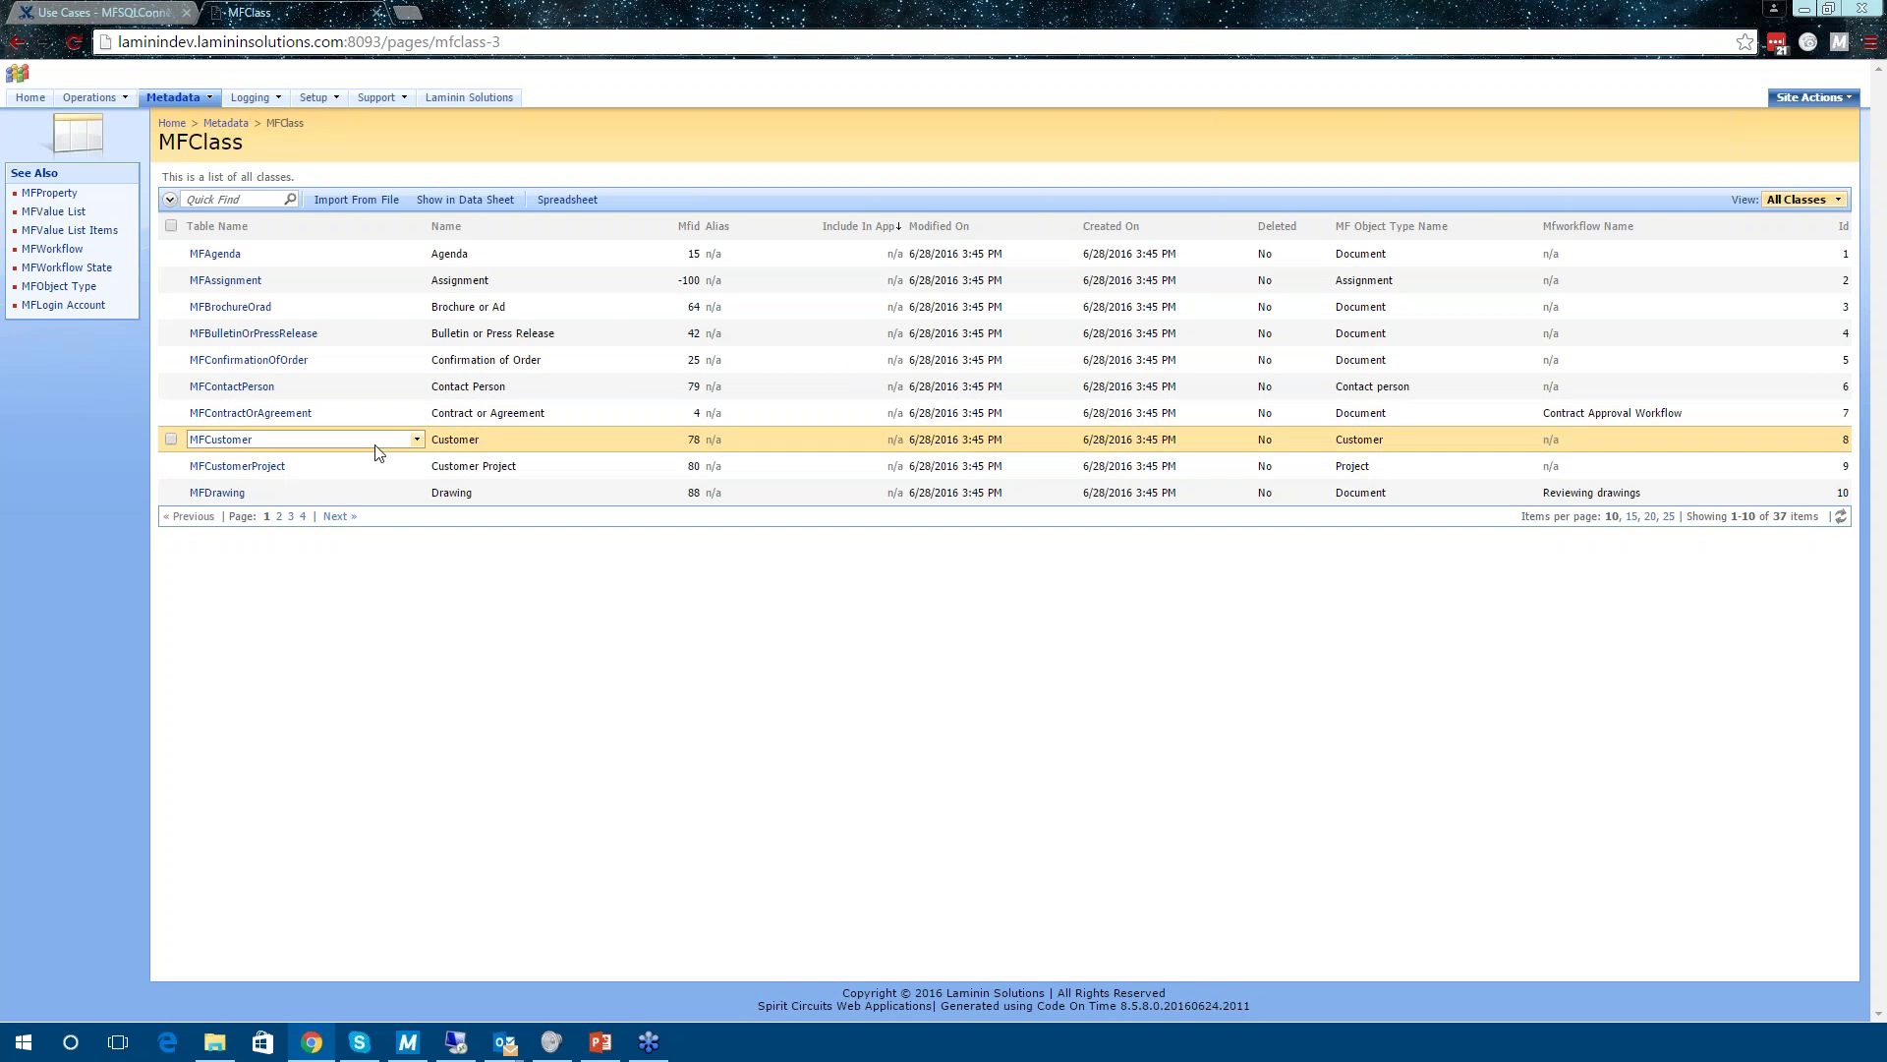
{"action": "left_click", "coordinate": [169, 439]}
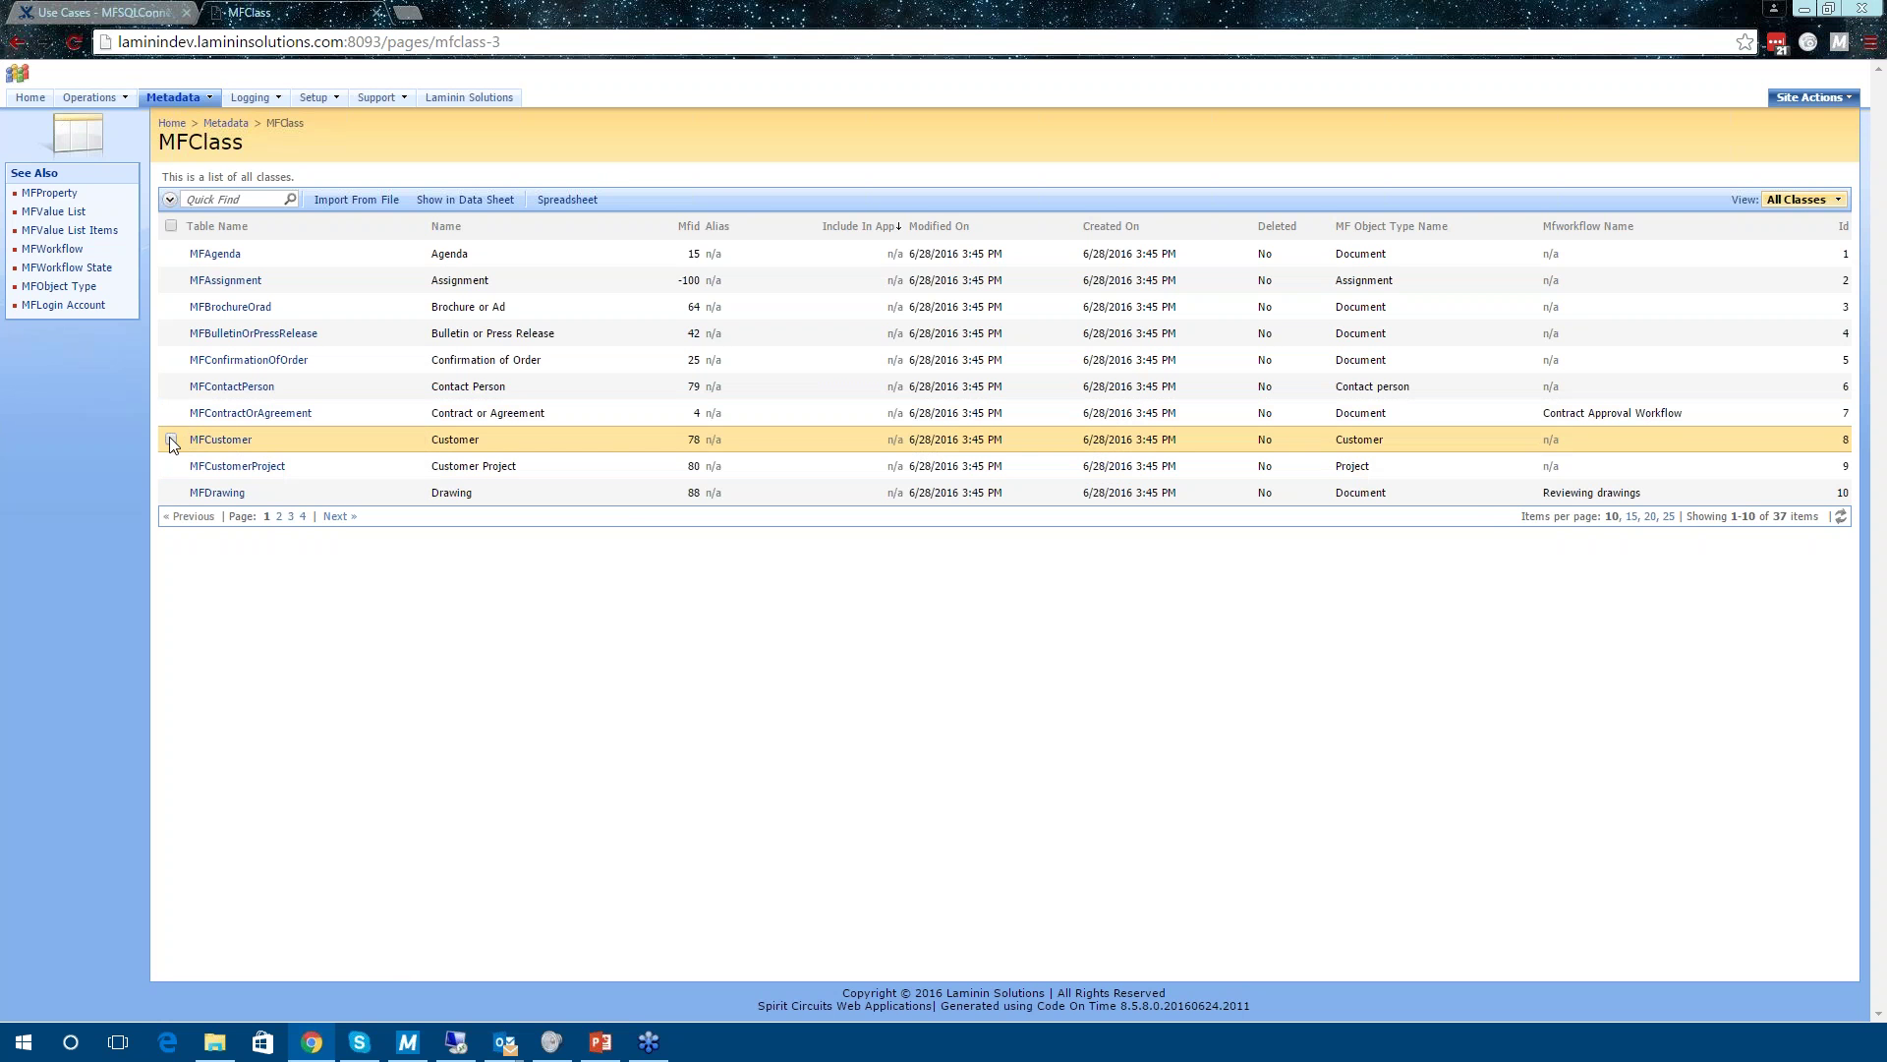
{"action": "left_click", "coordinate": [169, 439]}
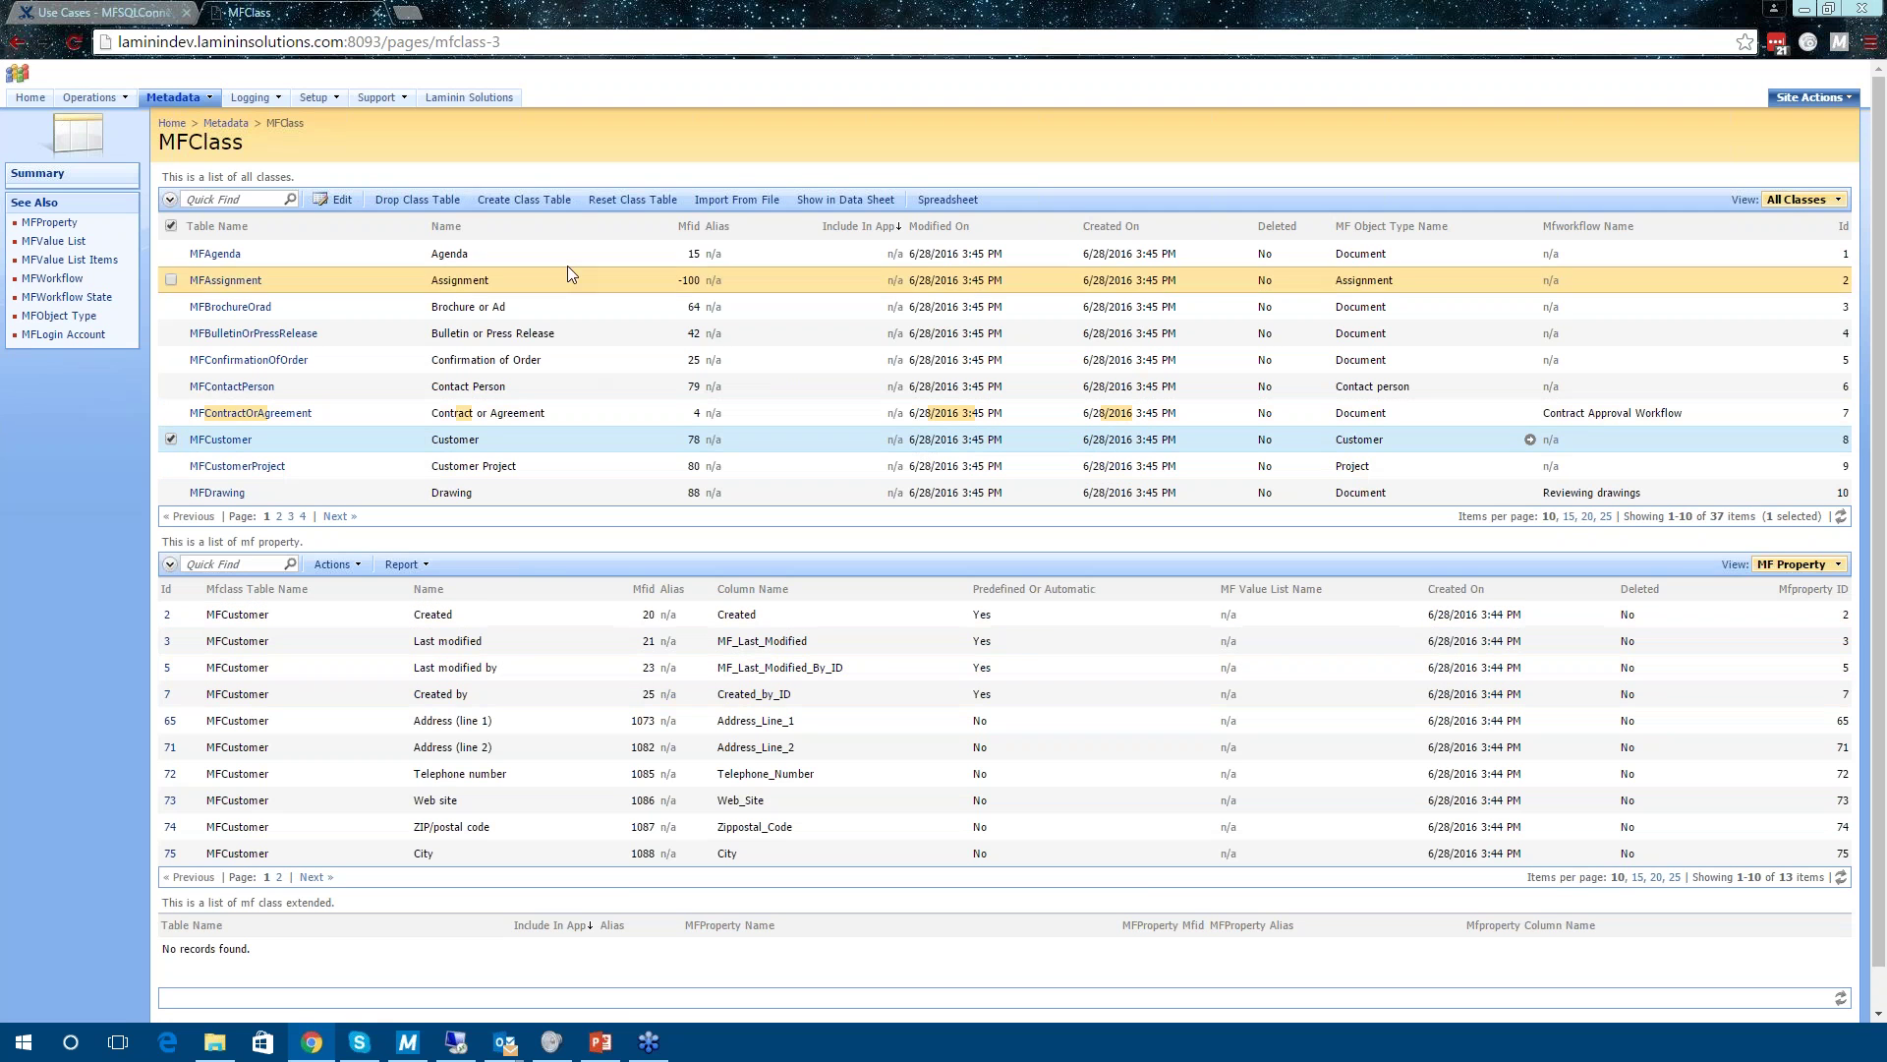
{"action": "left_click", "coordinate": [534, 203]}
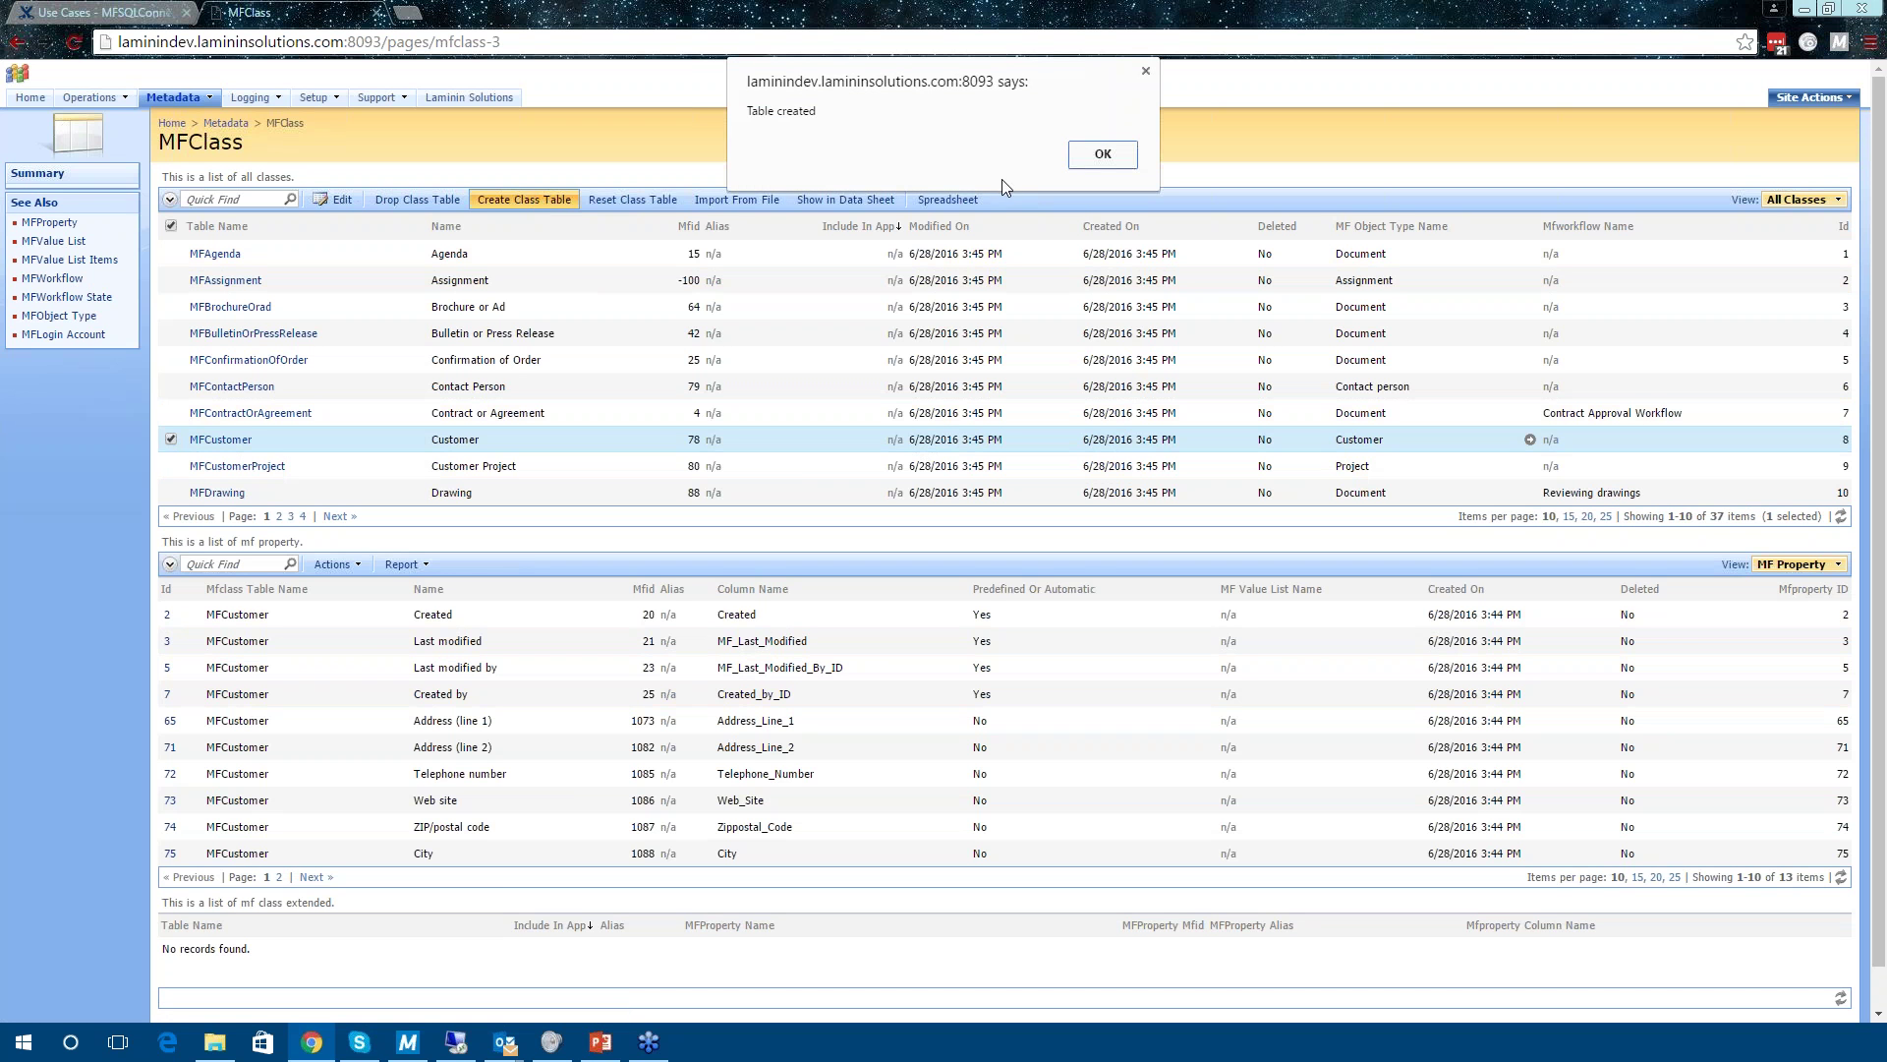
{"action": "left_click", "coordinate": [1102, 154]}
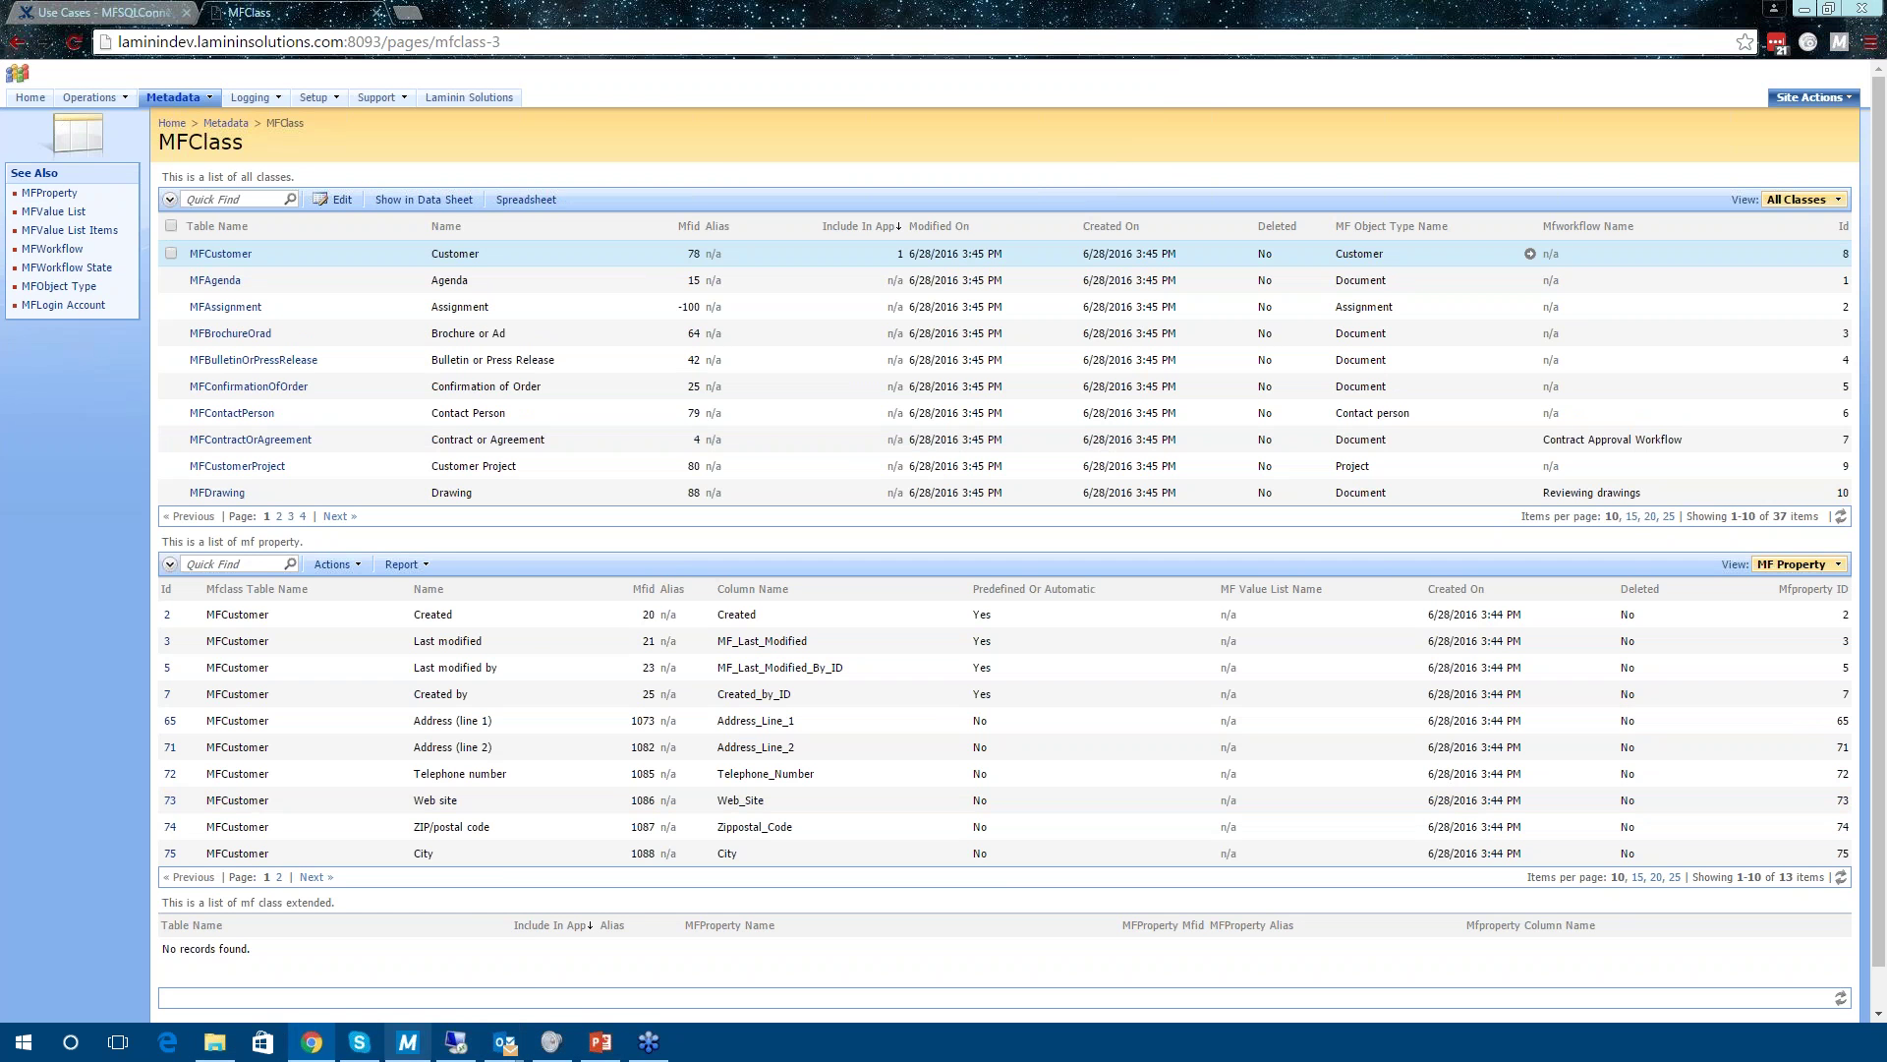
{"action": "left_click", "coordinate": [454, 1046]}
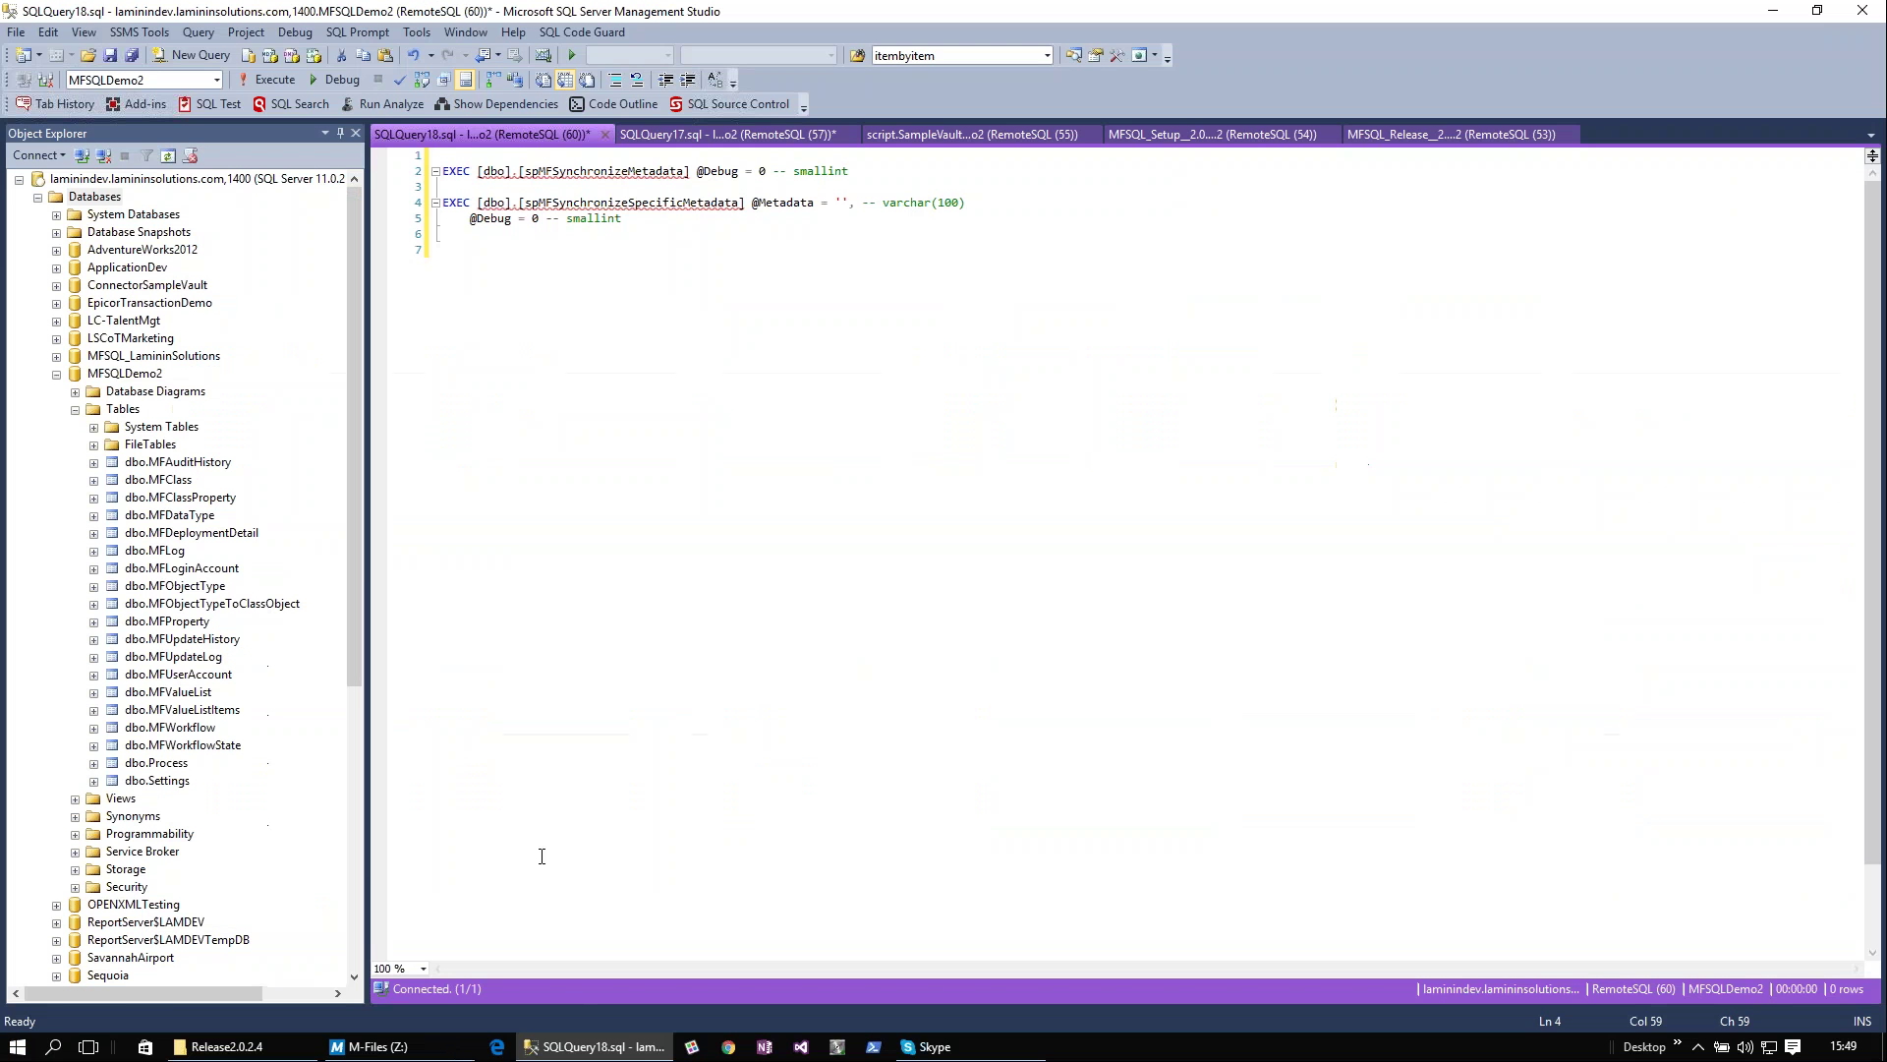
{"action": "left_click", "coordinate": [1001, 202]}
{"action": "key", "text": "Return"}
{"action": "key", "text": "Return"}
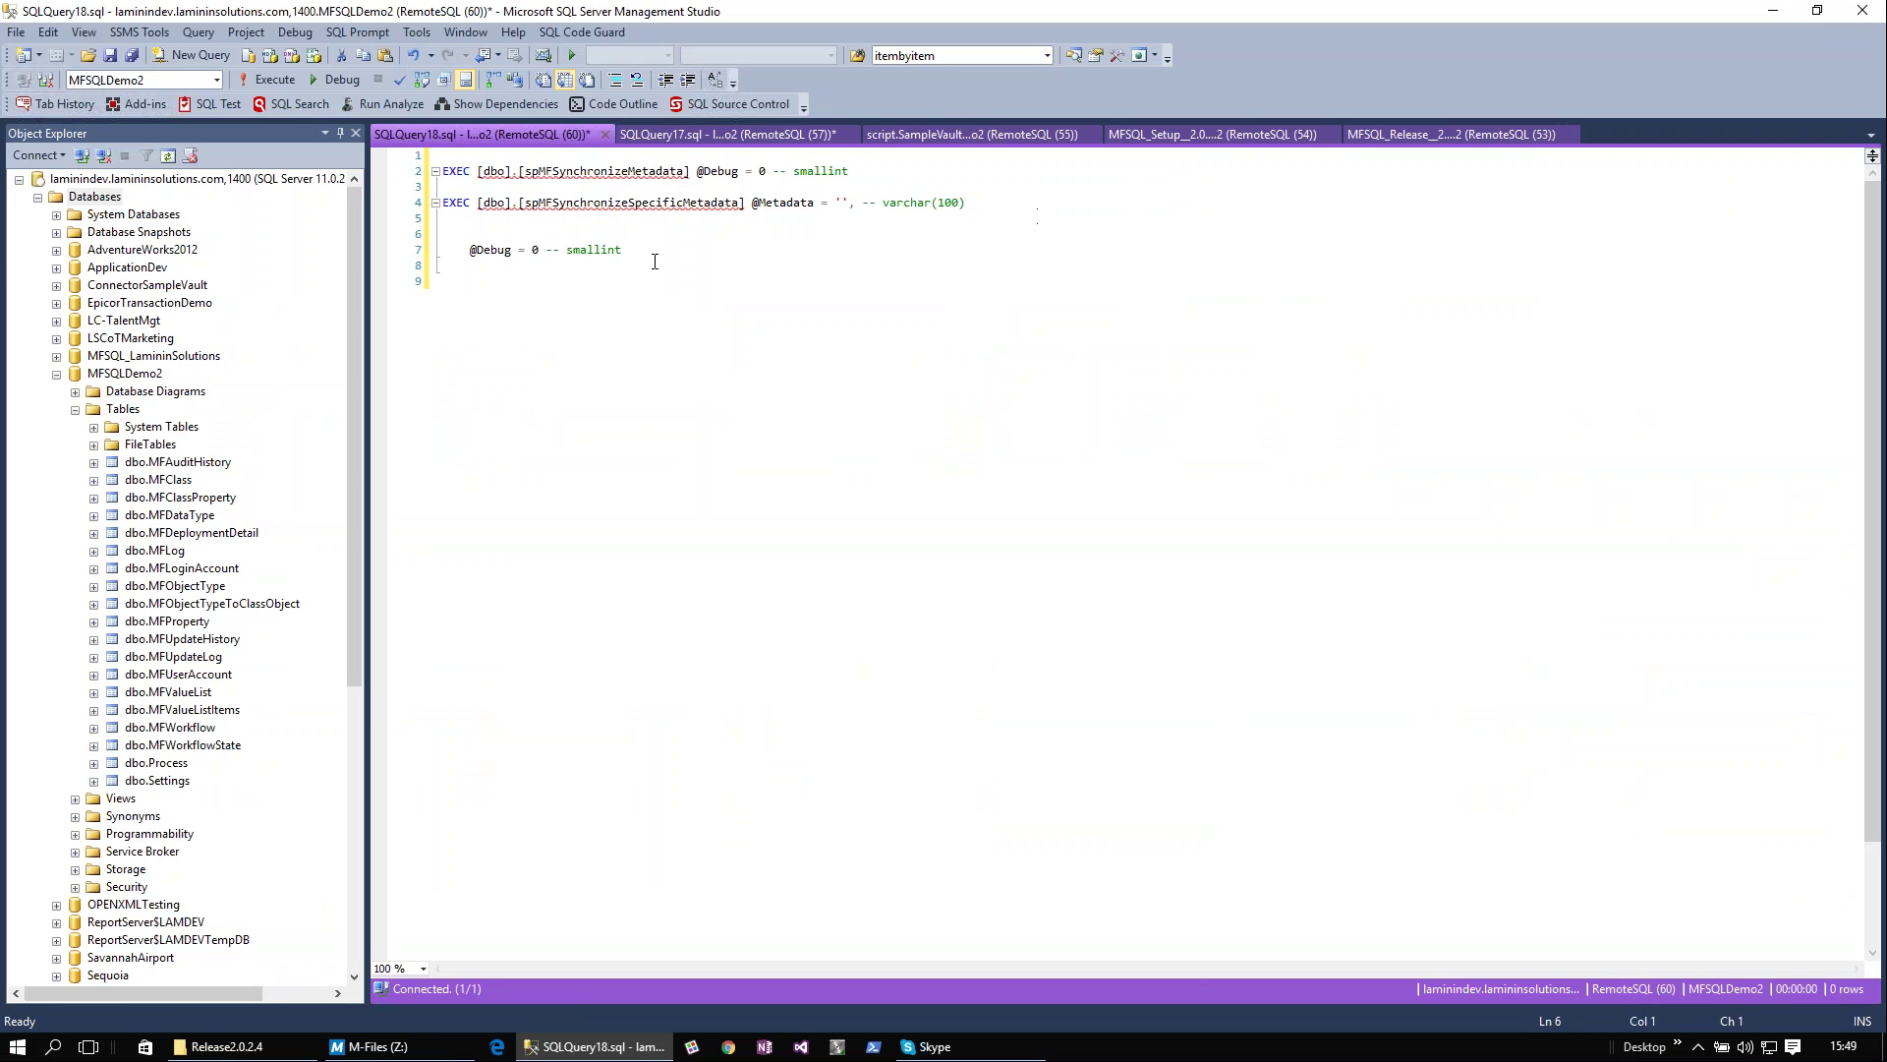
{"action": "left_click", "coordinate": [659, 256]}
{"action": "key", "text": "Return"}
{"action": "key", "text": "Return"}
{"action": "key", "text": "Return"}
Add the query SELECT * FROM mfcustomer below the procedure statements, execute only that line, and look through the result columns.
{"action": "type", "text": "sele"}
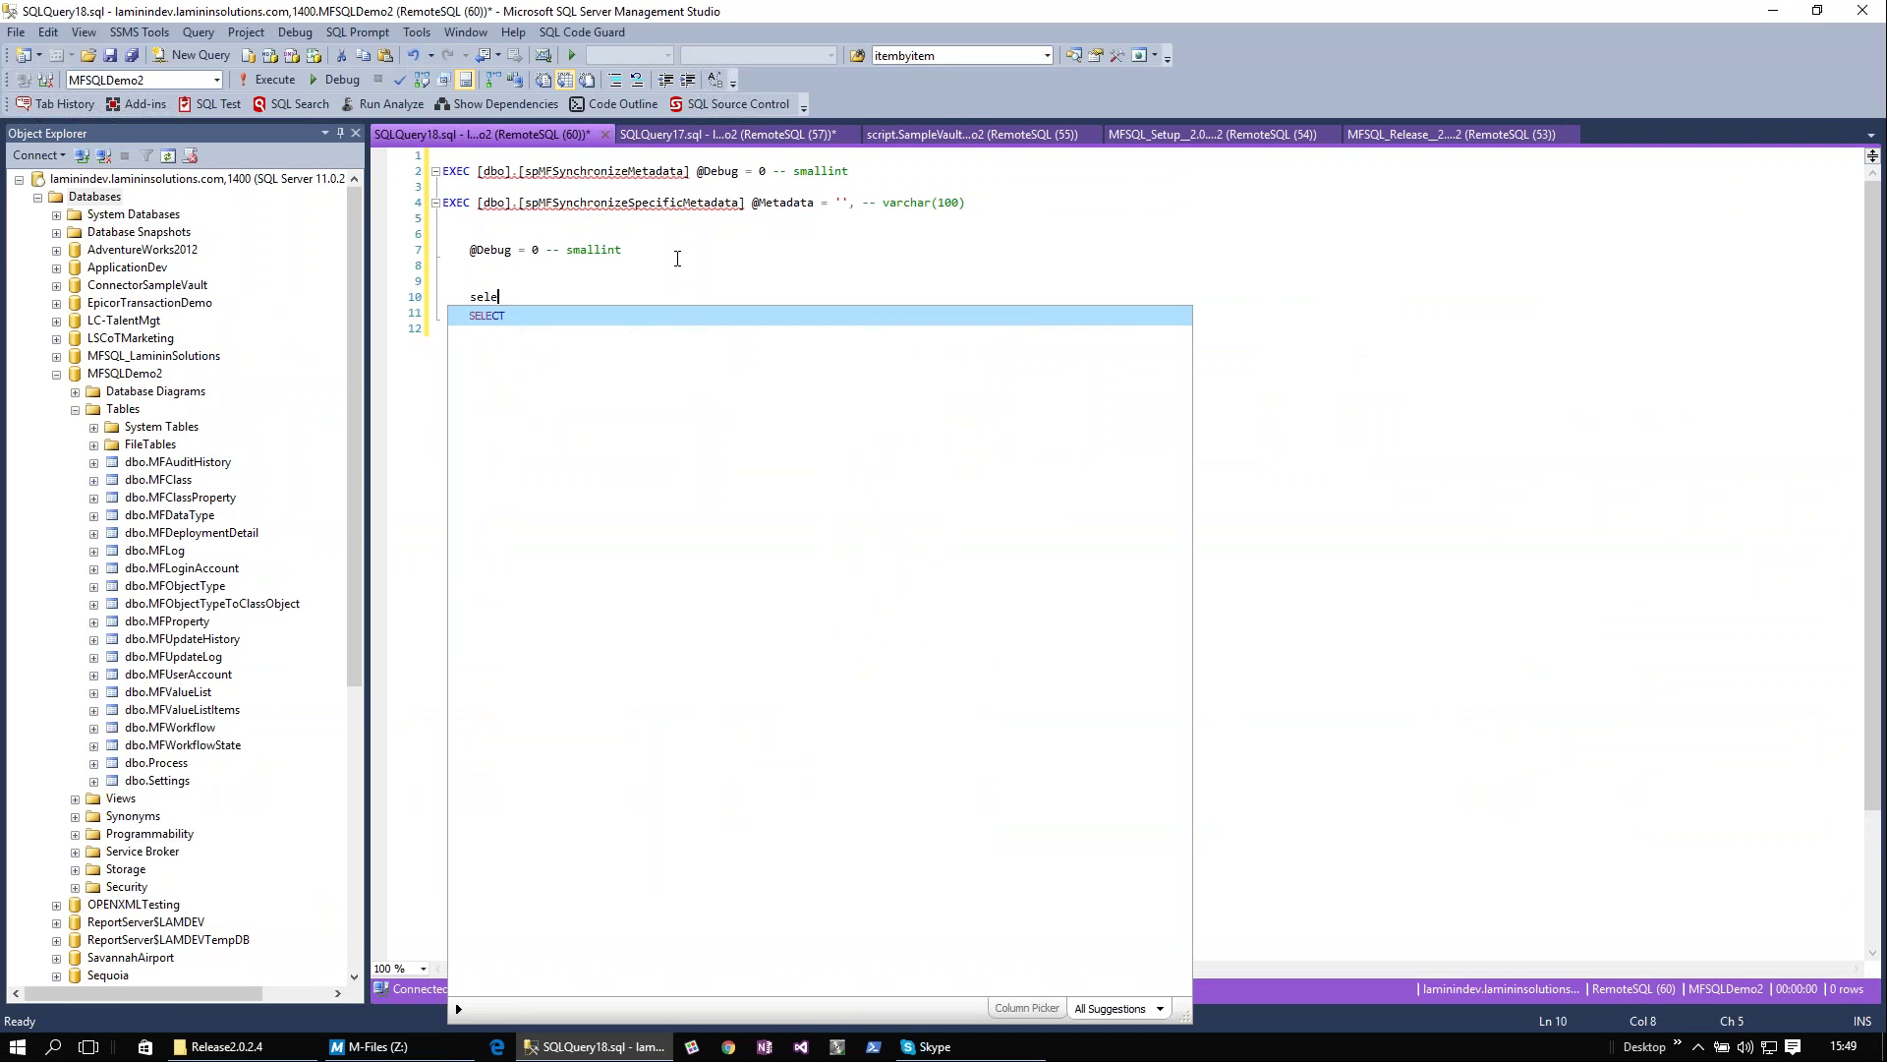
{"action": "type", "text": "ct * FROM mfc"}
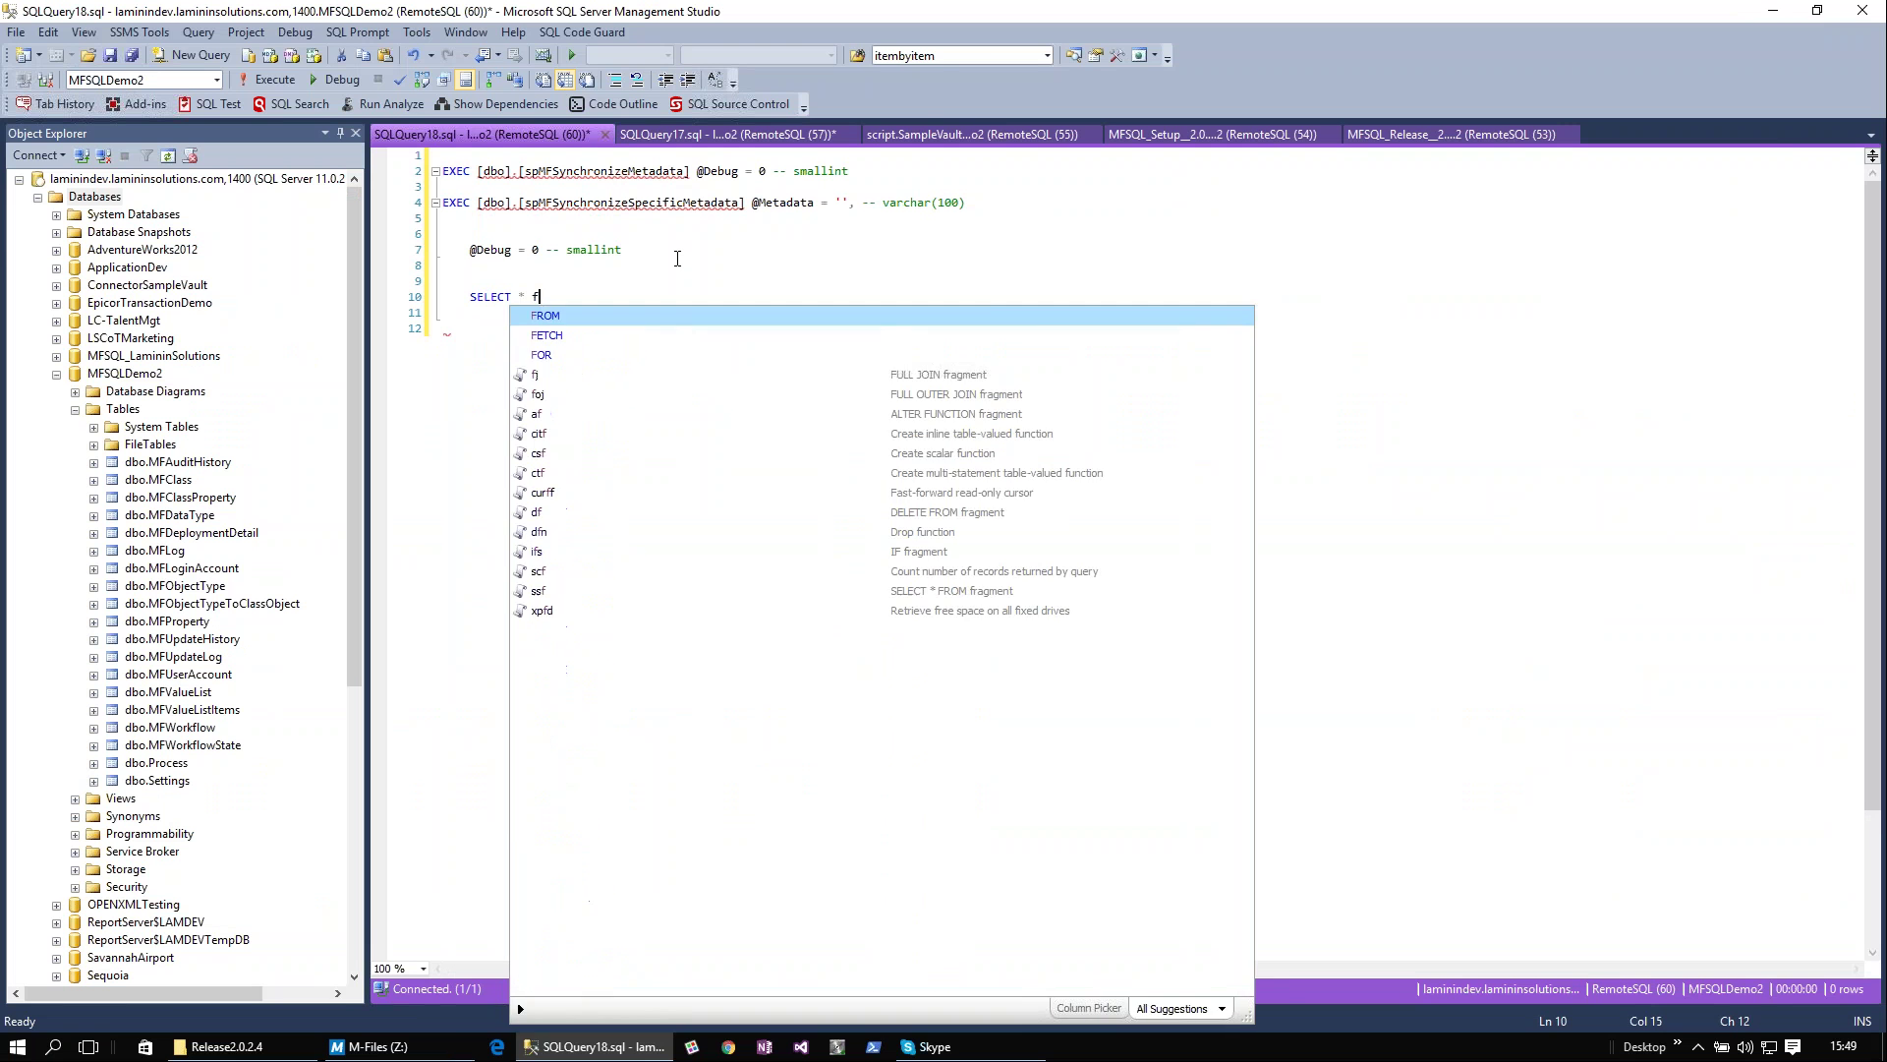
{"action": "type", "text": "ustmer"}
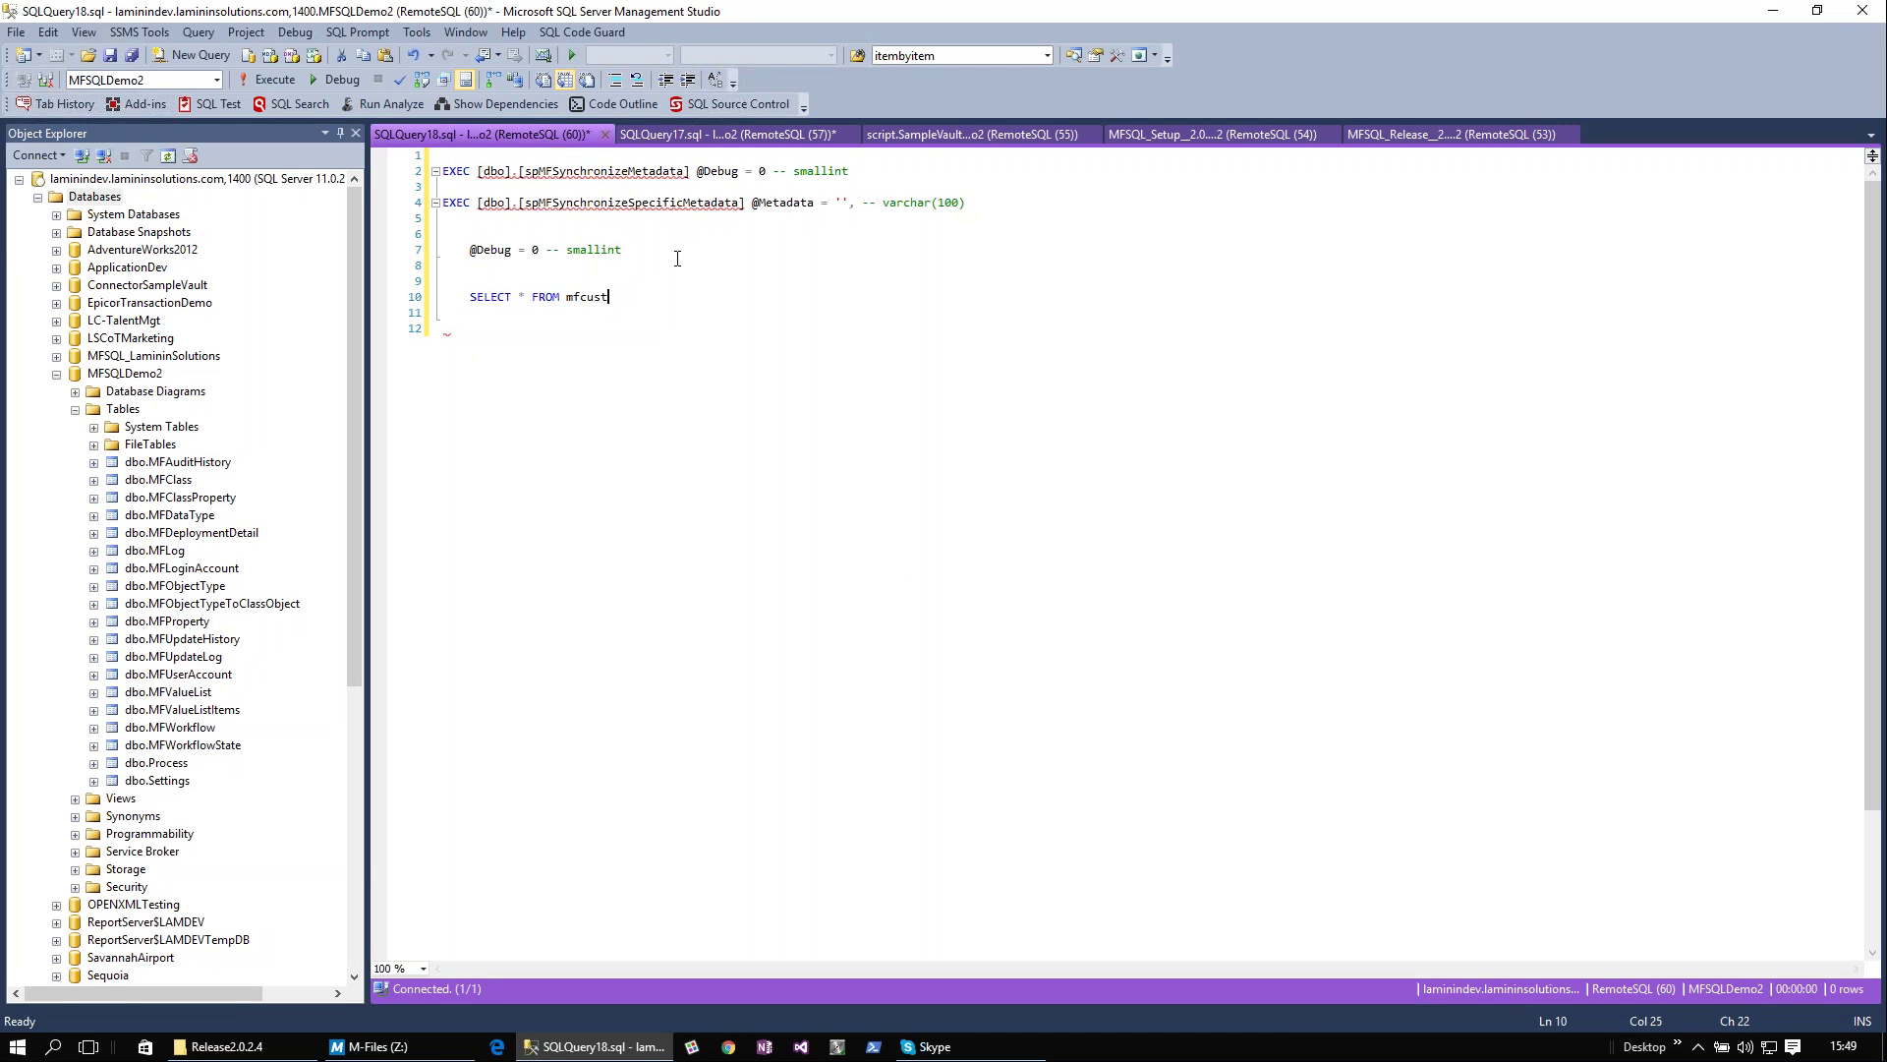
{"action": "key", "text": "BackSpace"}
{"action": "key", "text": "BackSpace"}
{"action": "key", "text": "BackSpace"}
{"action": "type", "text": "ome"}
{"action": "key", "text": "shift+Home"}
{"action": "key", "text": "shift+Home"}
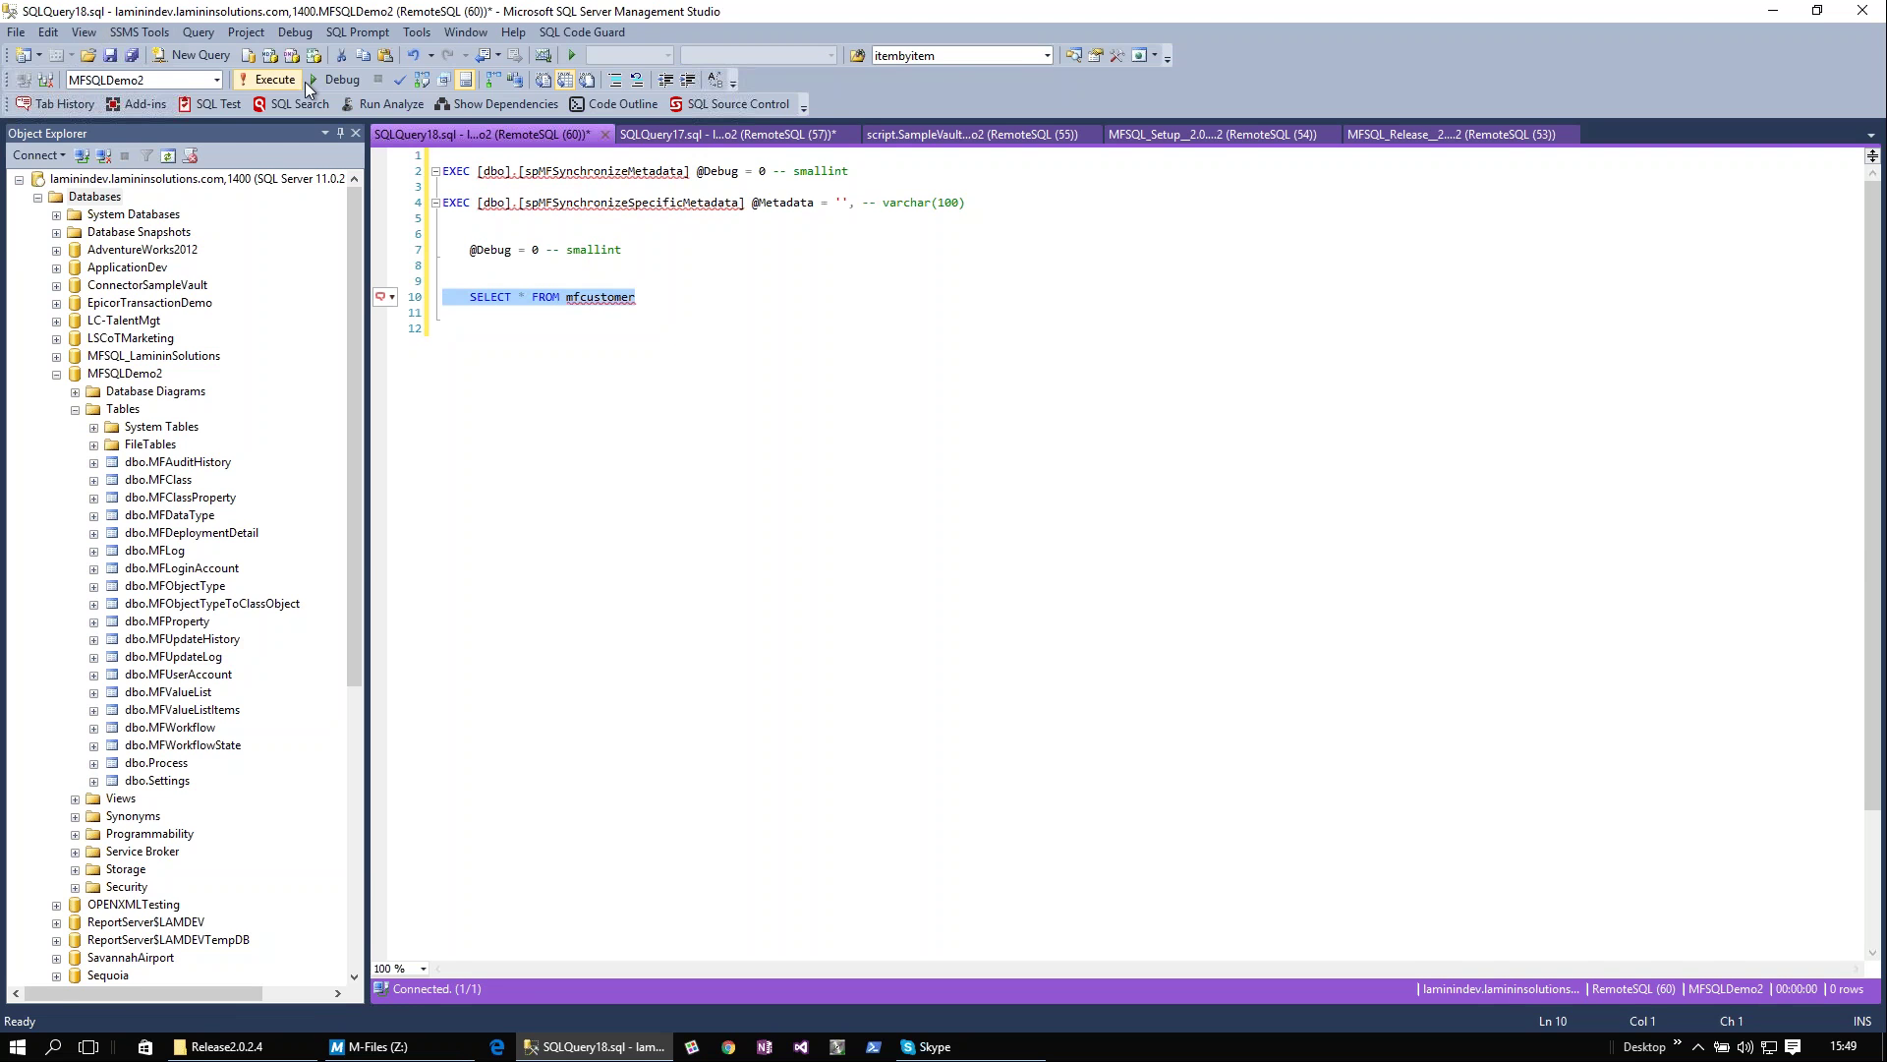
{"action": "left_click", "coordinate": [268, 80]}
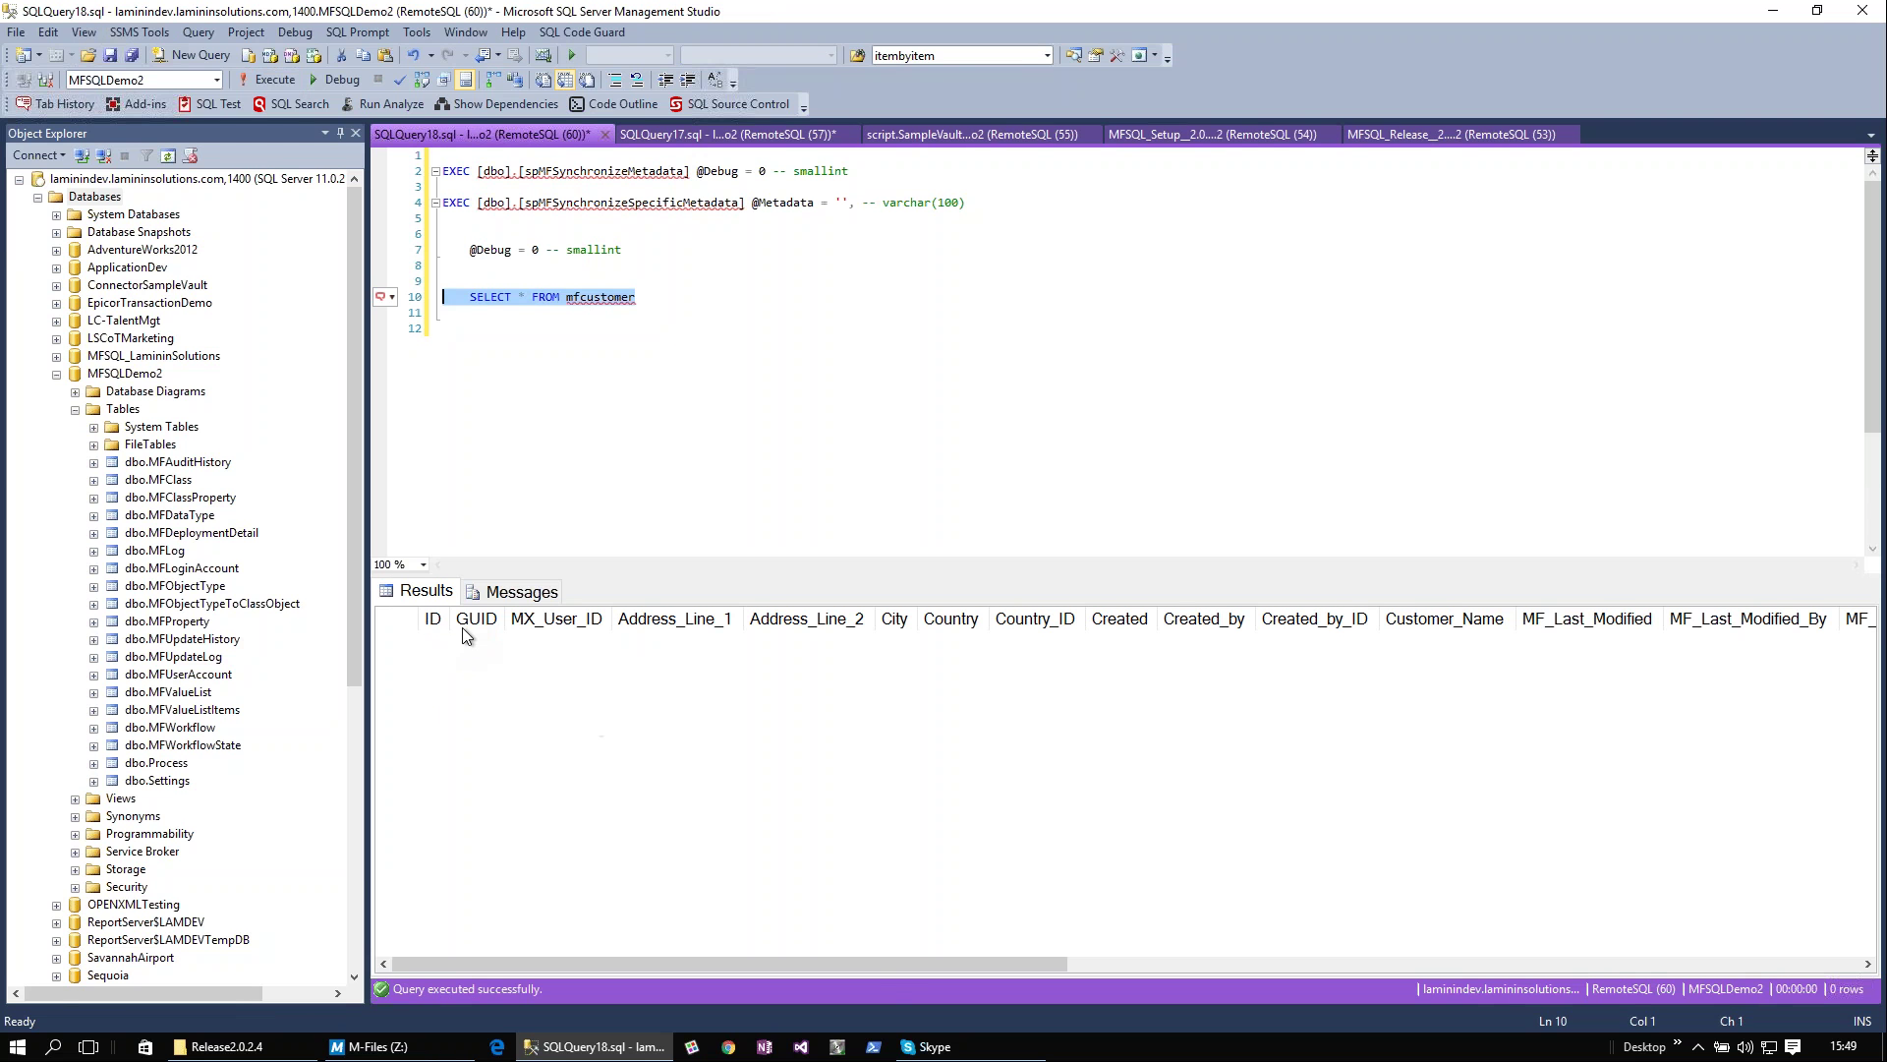
{"action": "left_click_drag", "start_coordinate": [899, 961], "coordinate": [673, 969]}
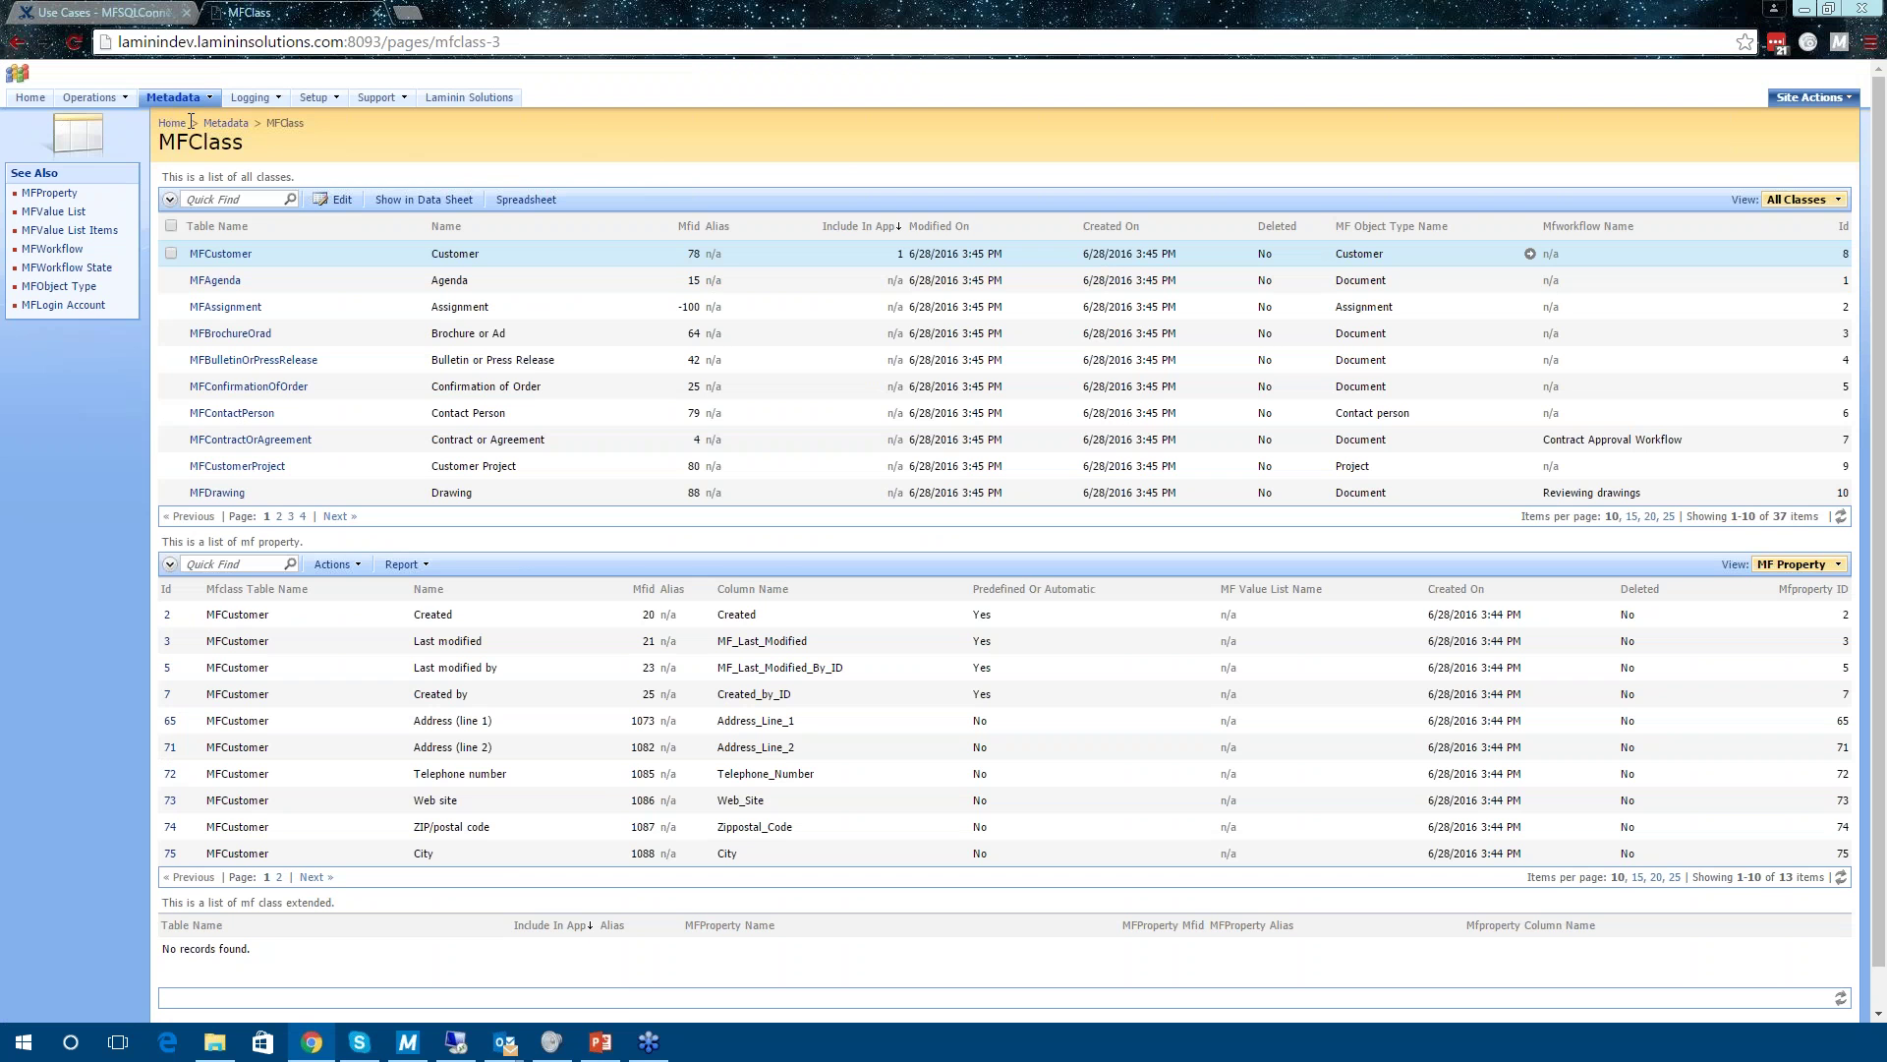
Open Review Class Tables, select the MFCustomer class, and update its class table from M-Files.
{"action": "mouse_move", "coordinate": [91, 103]}
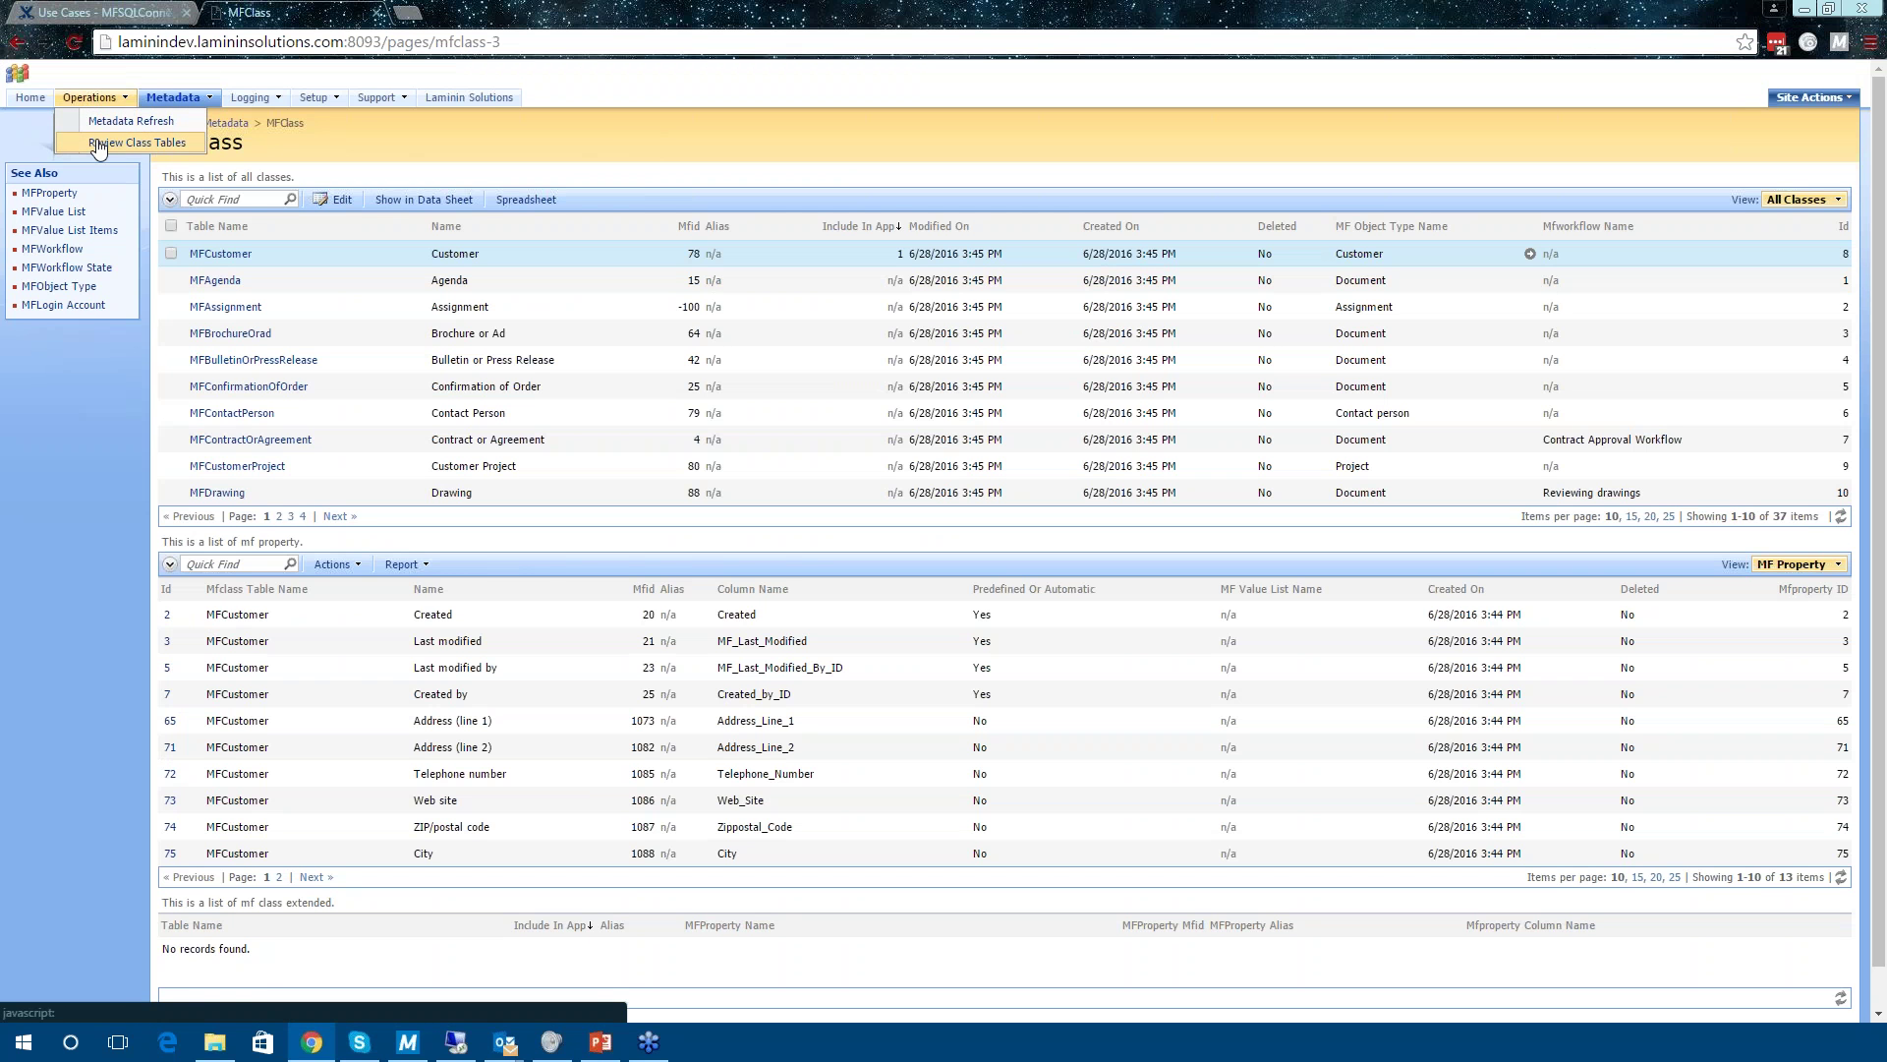
{"action": "left_click", "coordinate": [97, 144]}
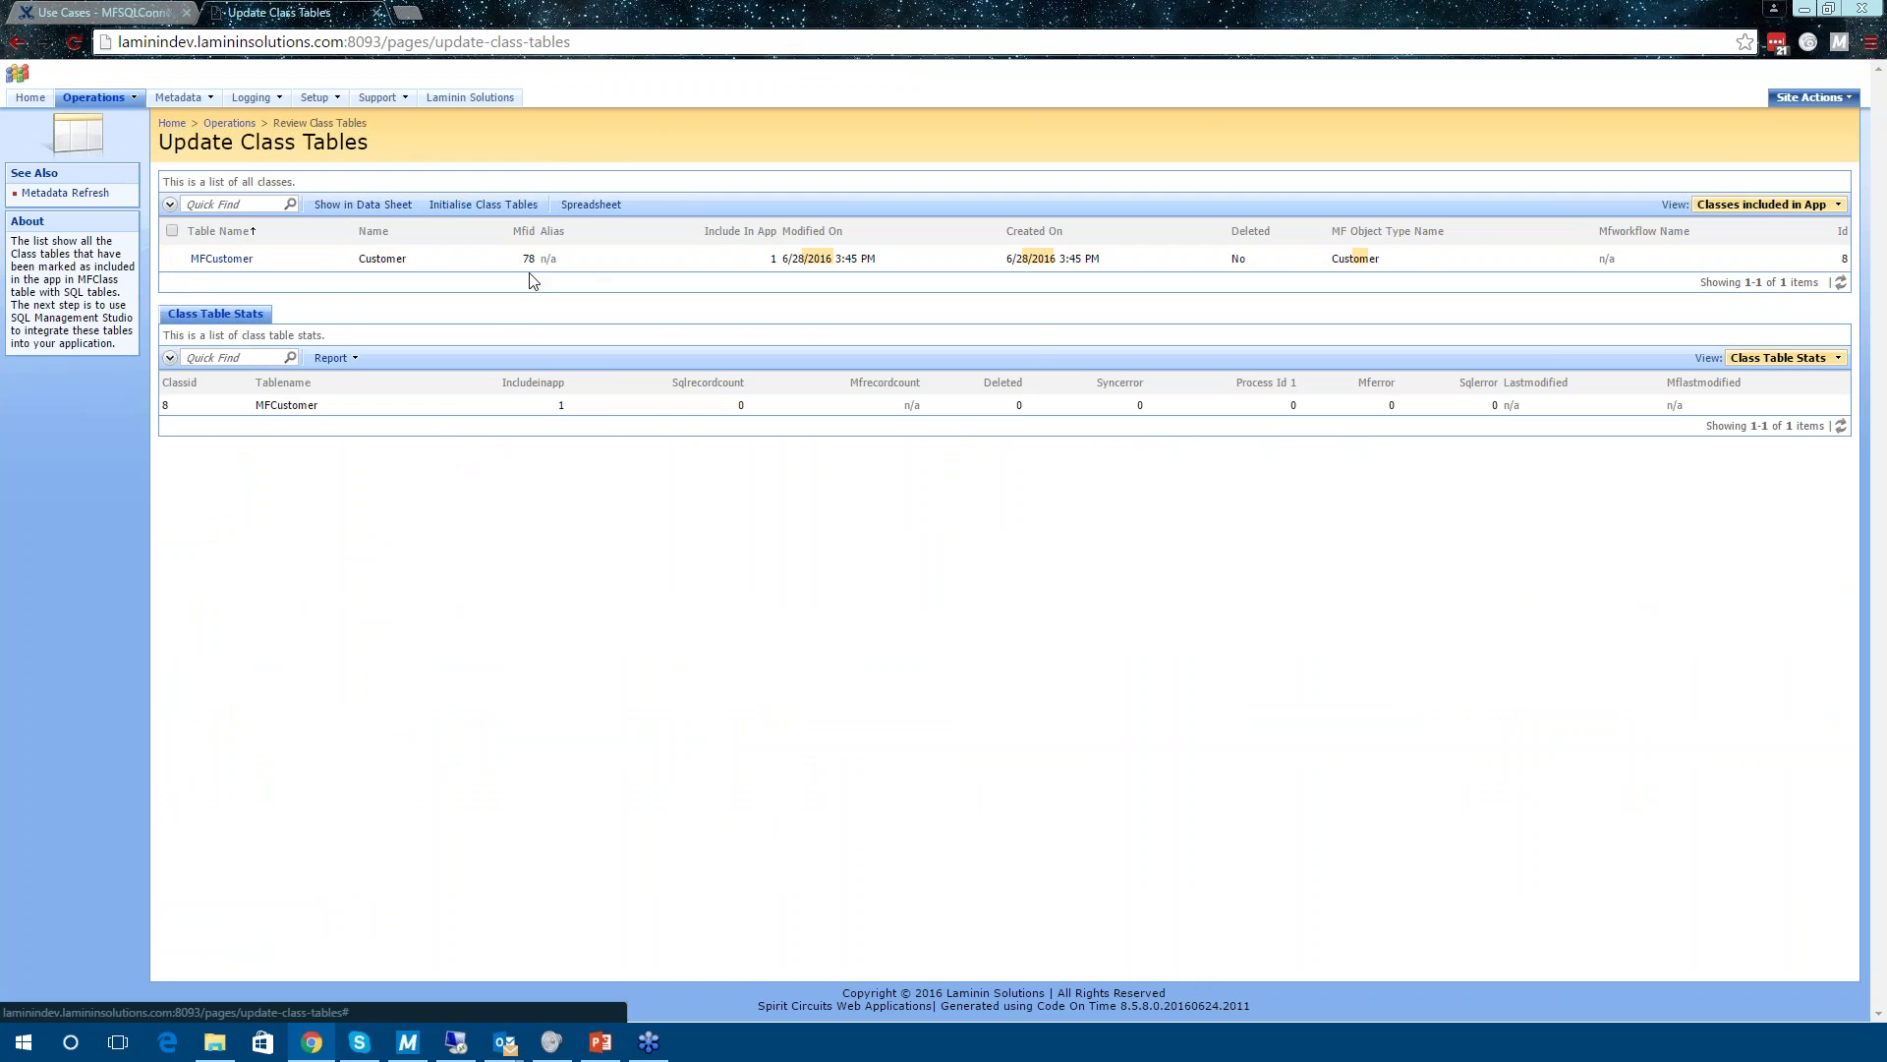
{"action": "left_click", "coordinate": [172, 258]}
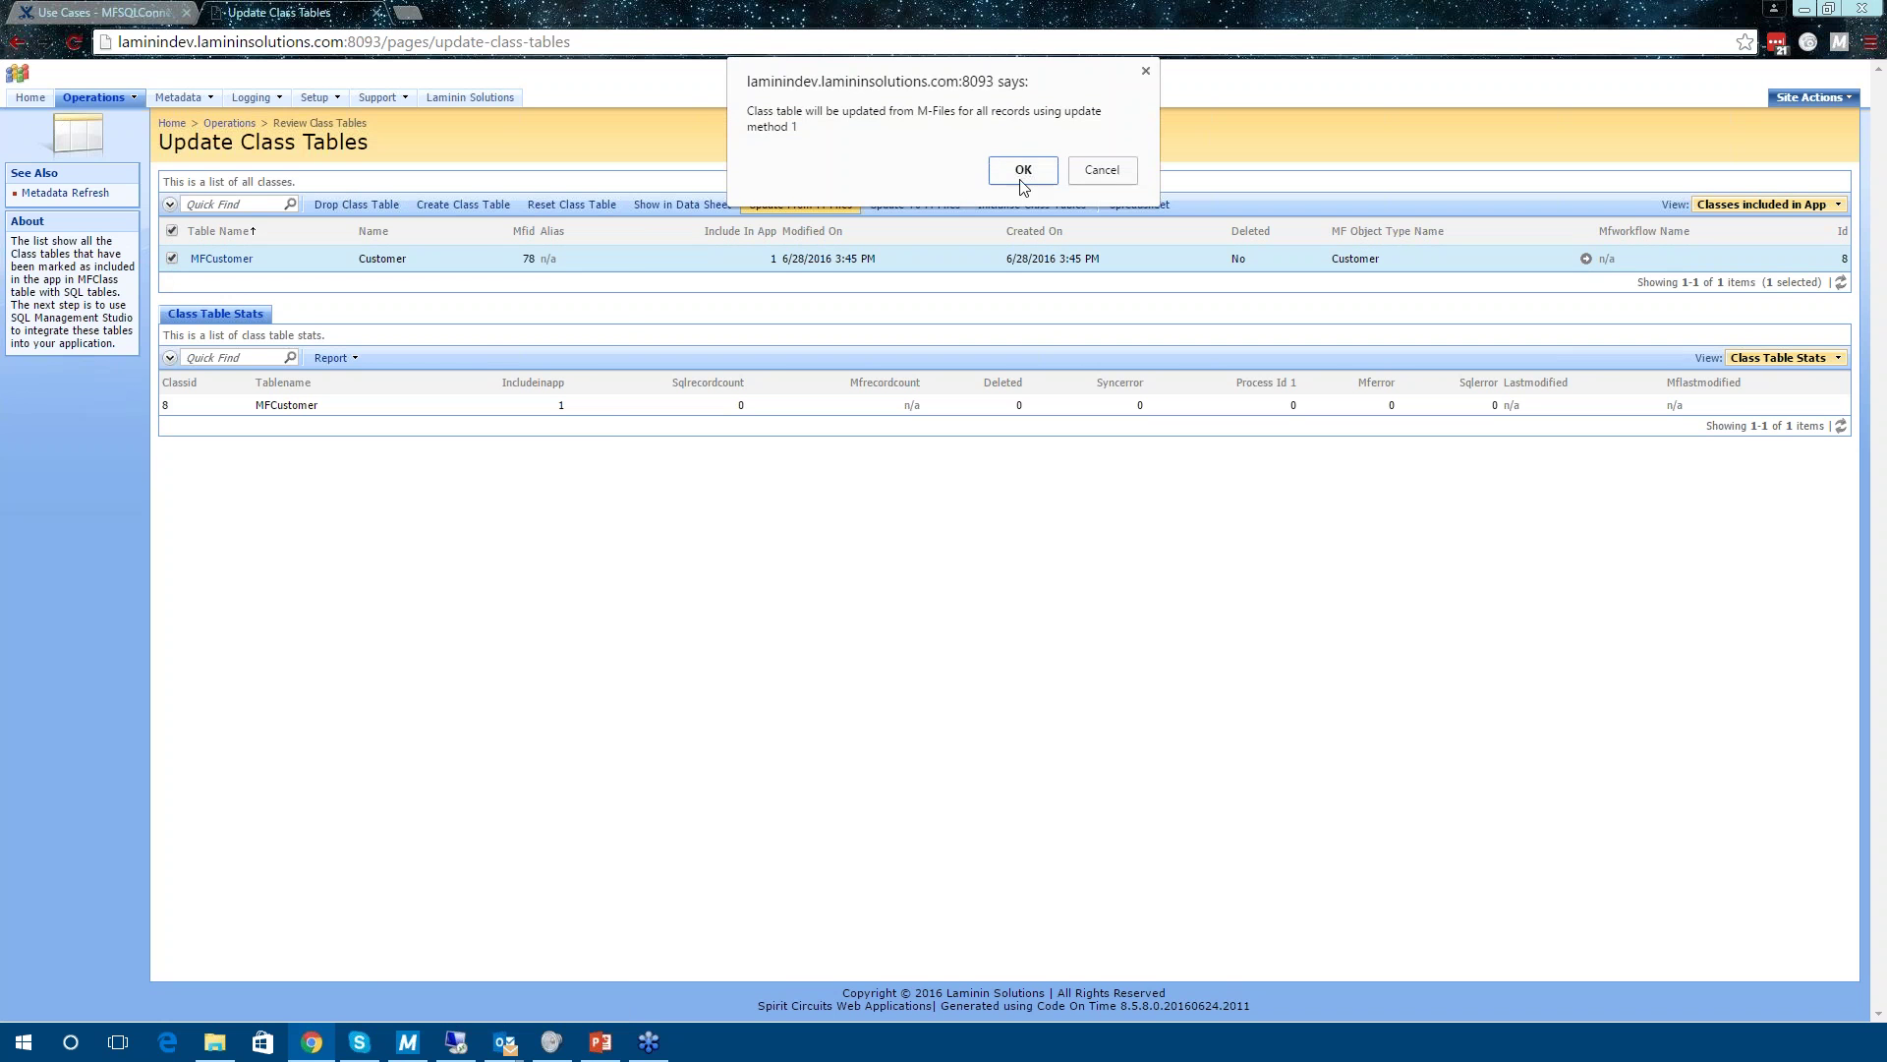
{"action": "left_click", "coordinate": [1020, 173]}
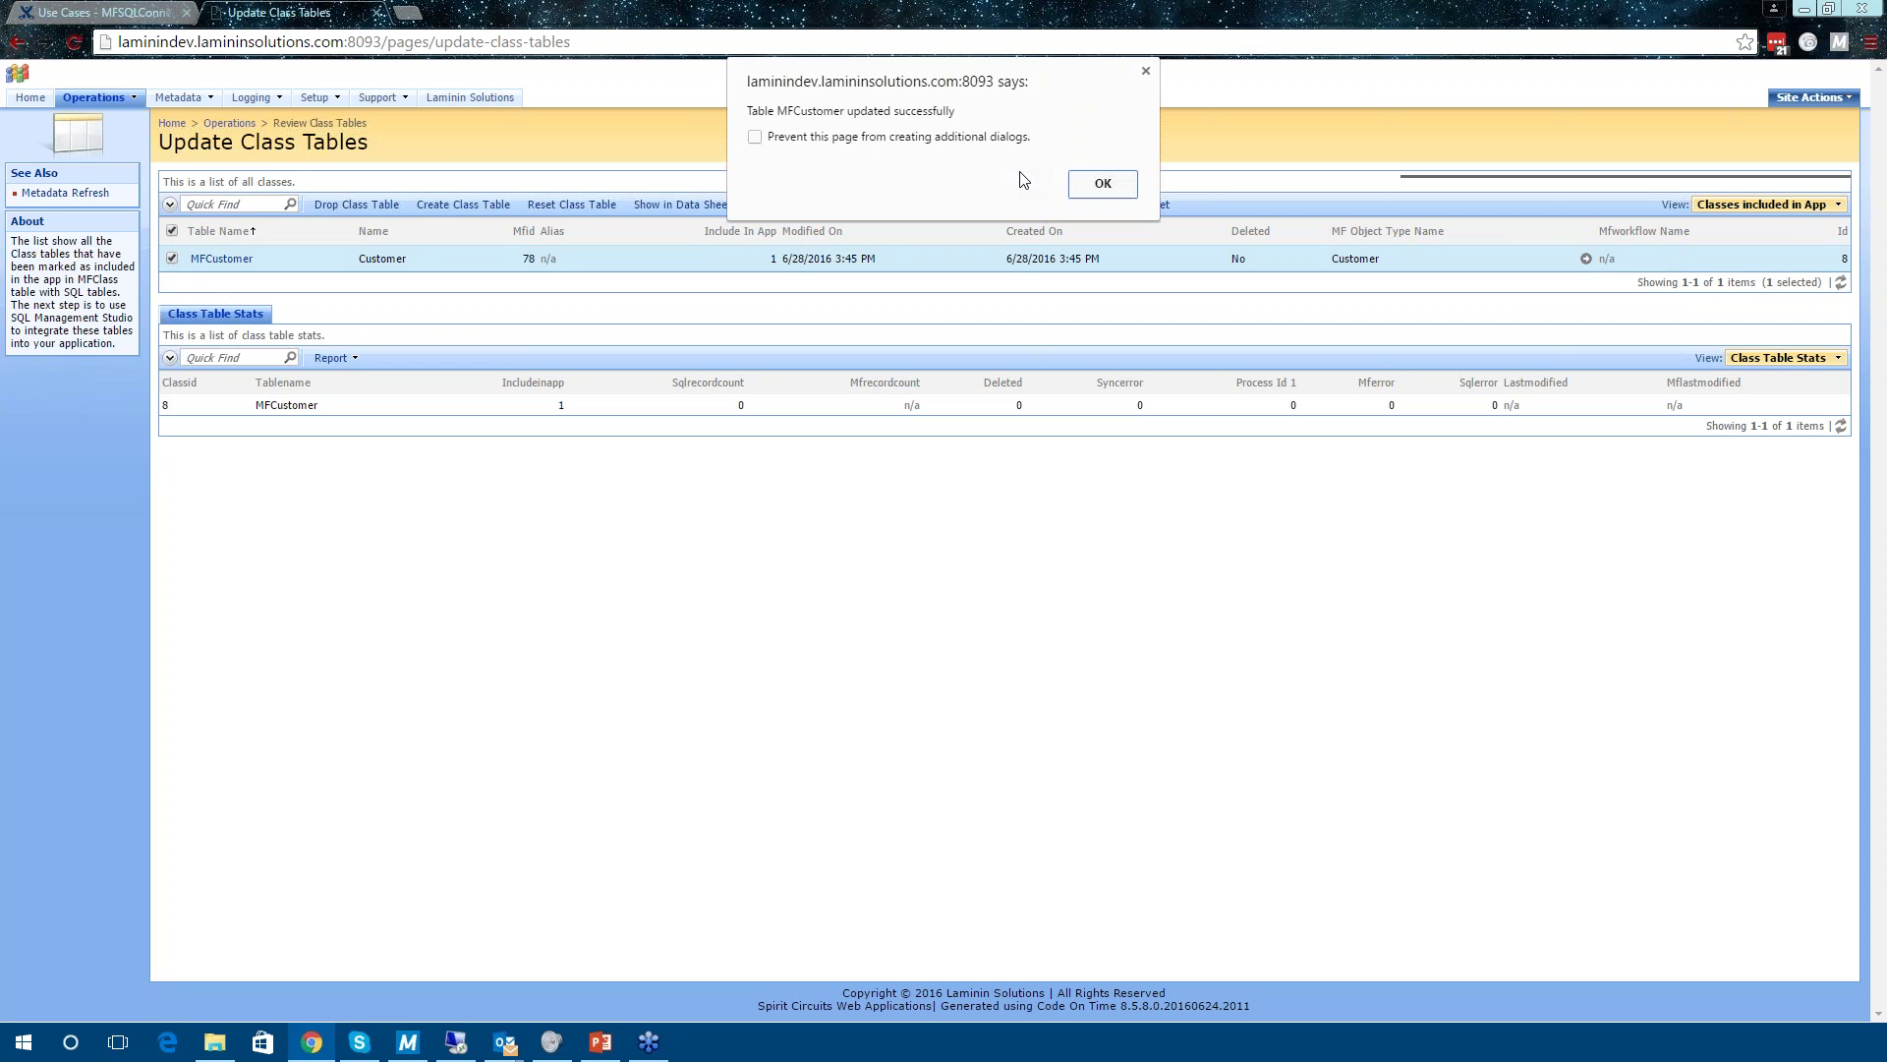
{"action": "left_click", "coordinate": [1086, 186]}
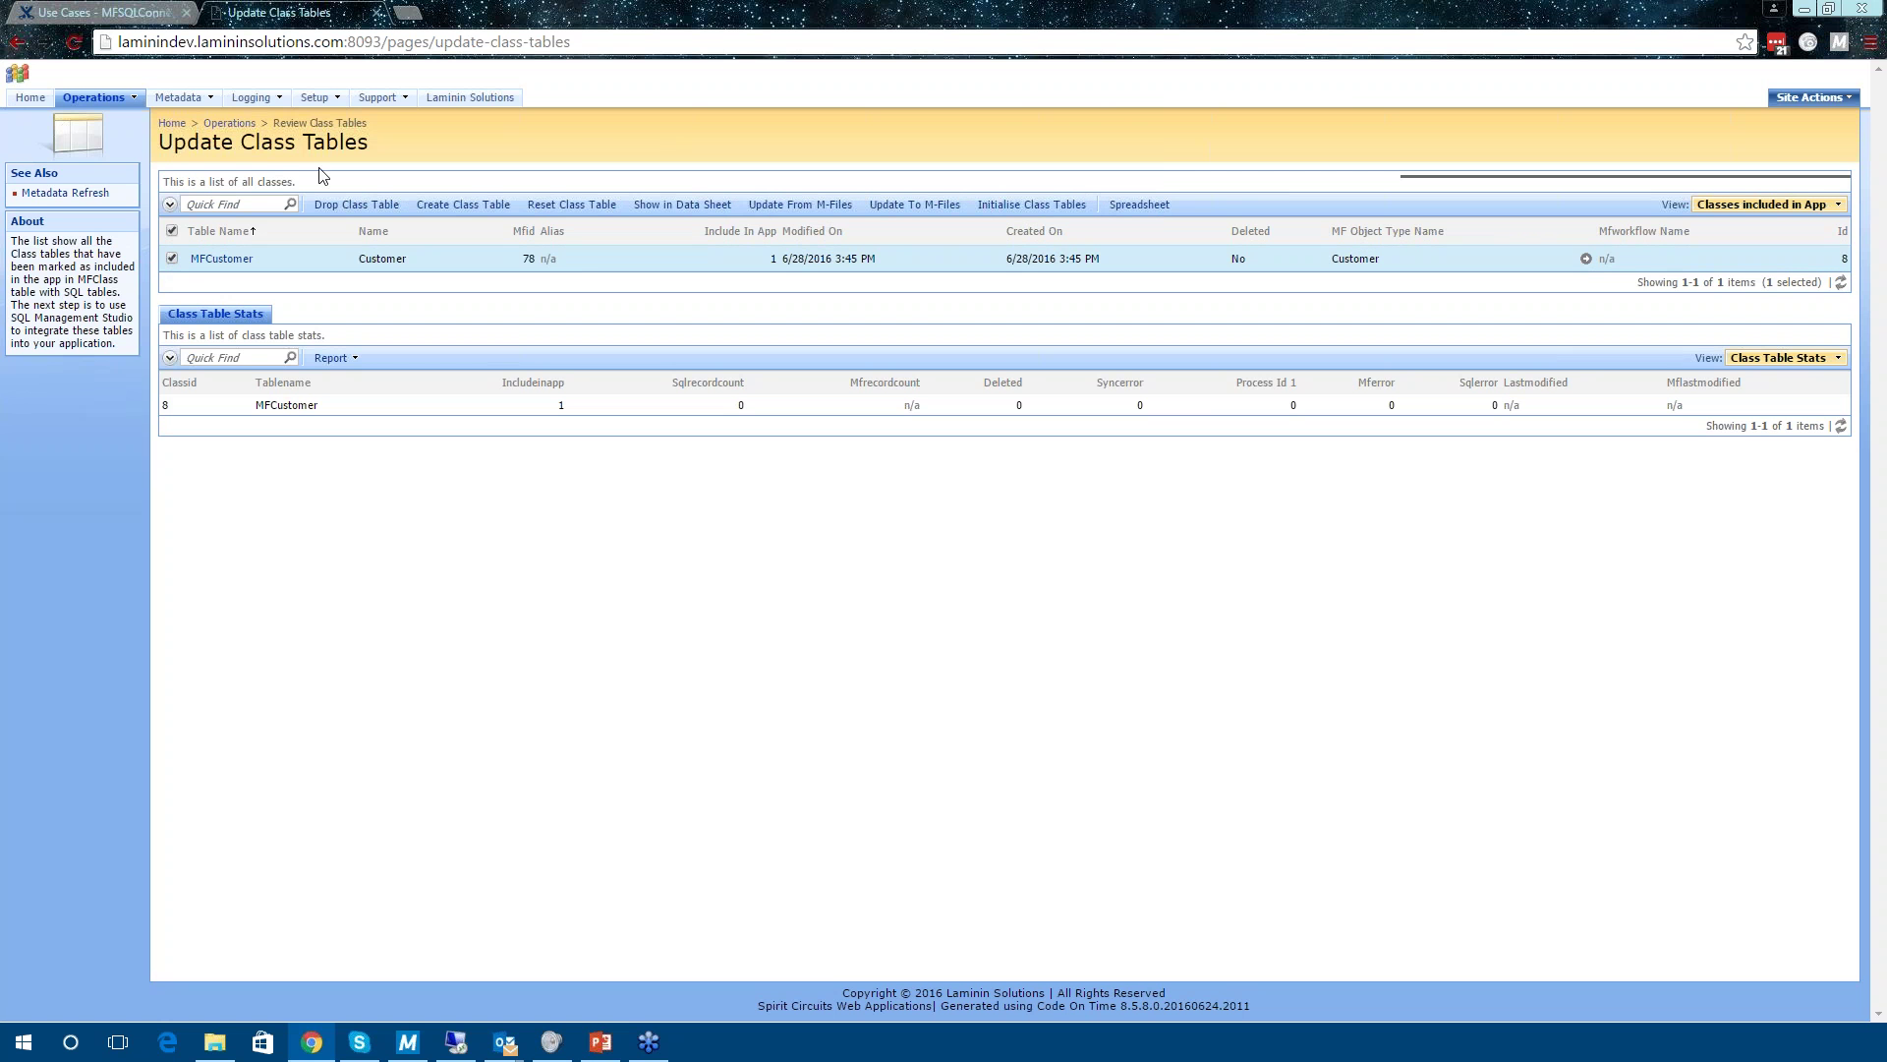
{"action": "left_click", "coordinate": [74, 43]}
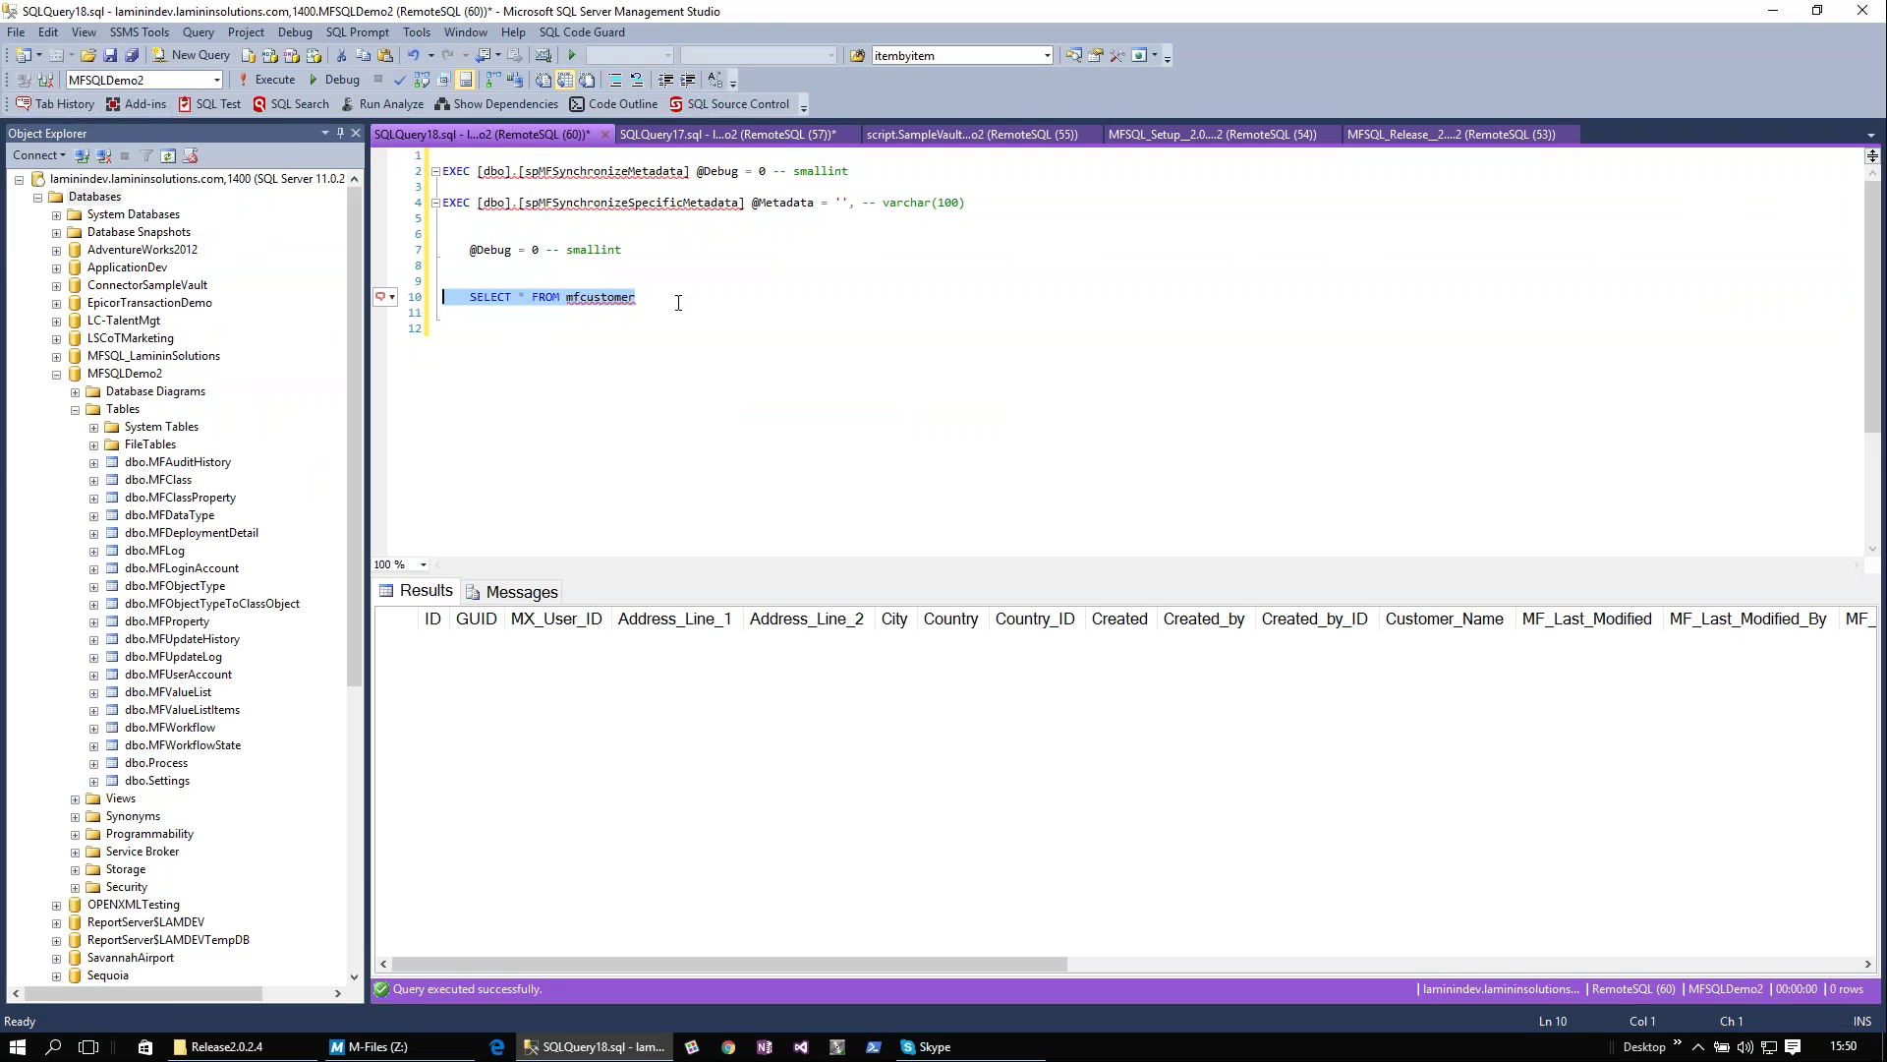
In Management Studio, rerun the SELECT * FROM mfcustomer query and add two blank lines below it.
{"action": "left_click", "coordinate": [265, 79]}
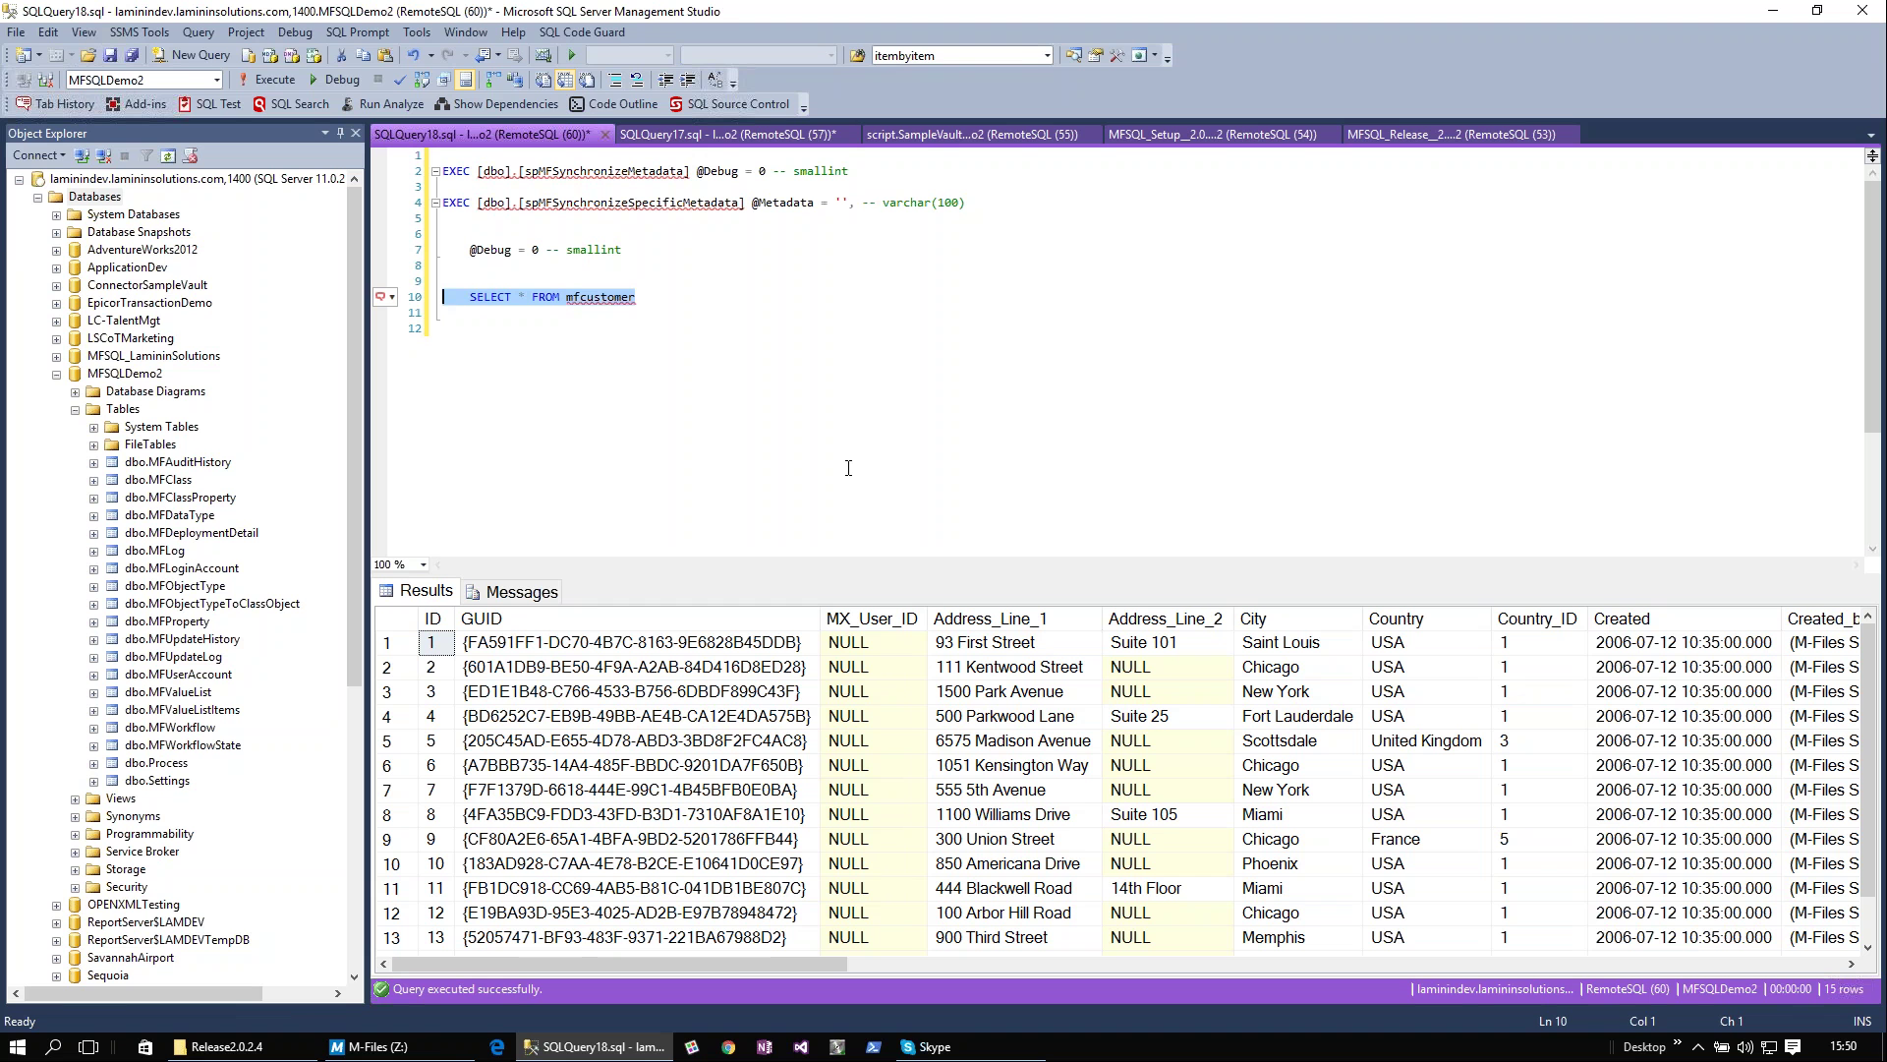
{"action": "left_click", "coordinate": [657, 290]}
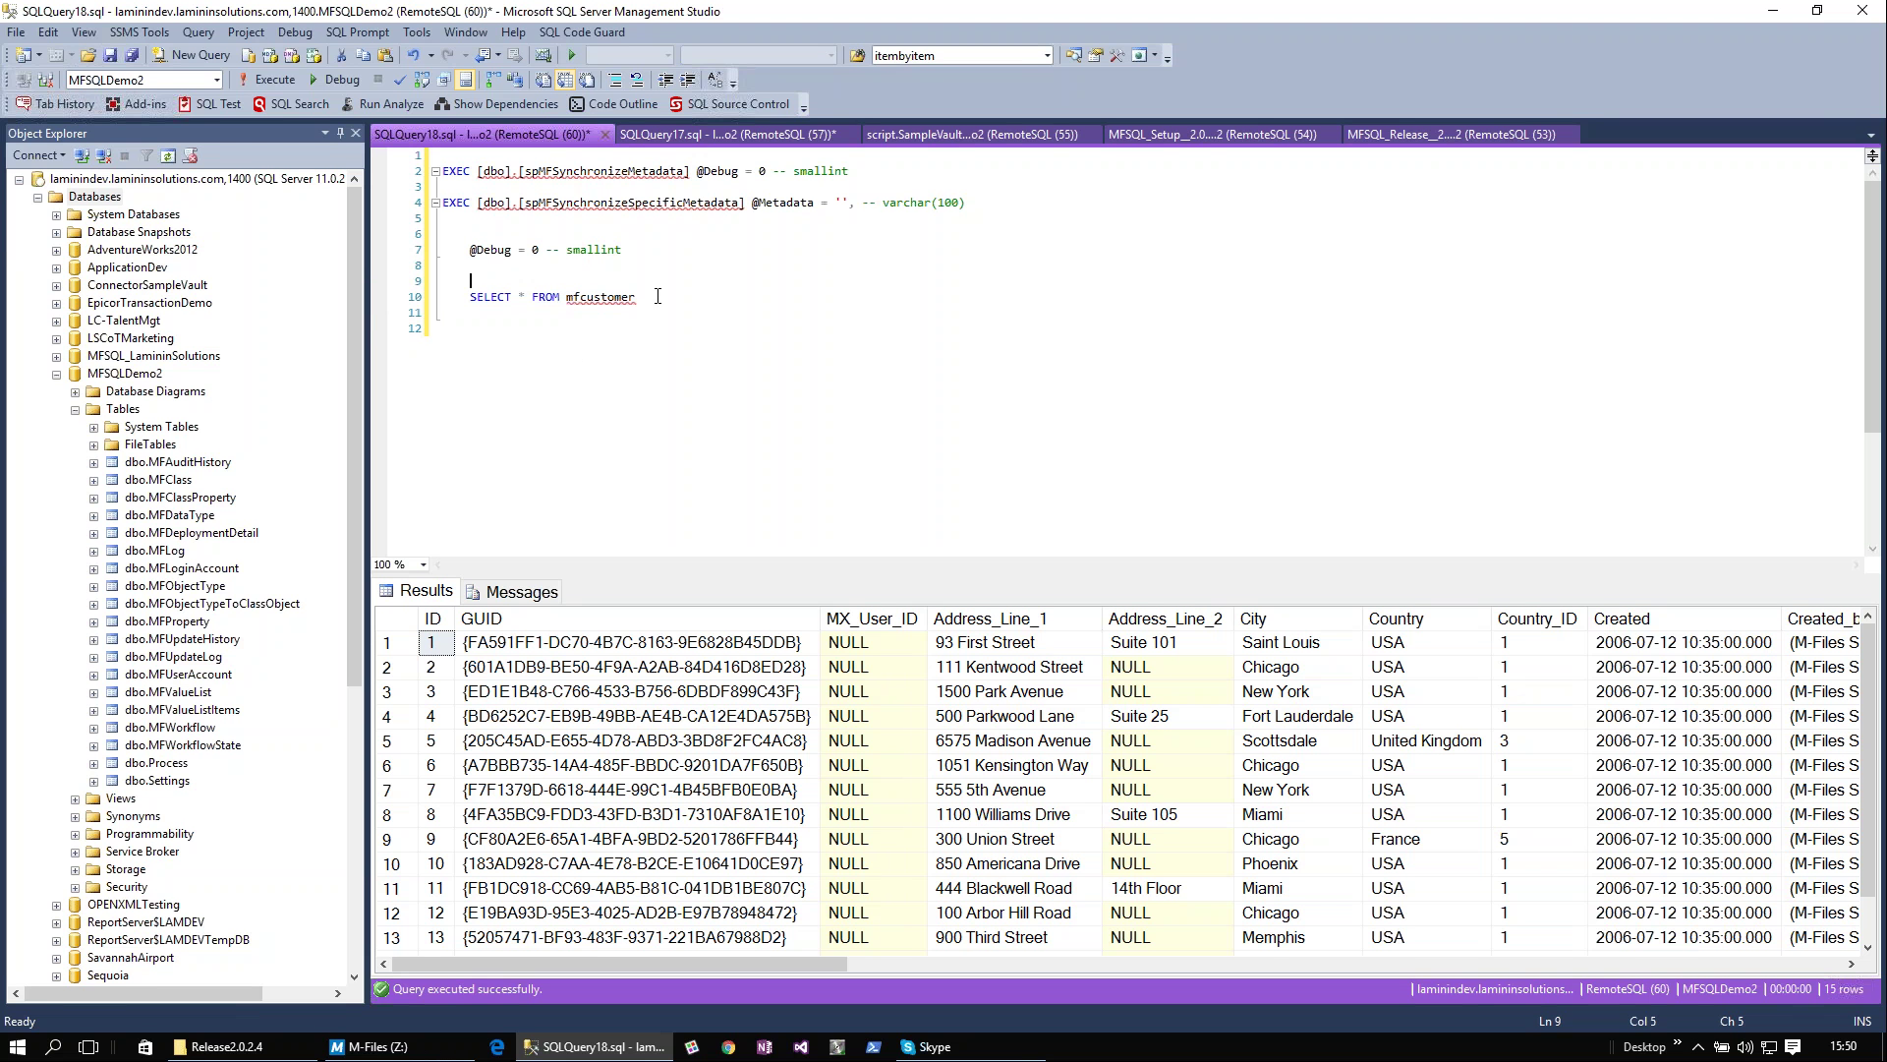
{"action": "left_click", "coordinate": [658, 302]}
{"action": "key", "text": "Return"}
{"action": "key", "text": "Return"}
Open the demo scripts.sql file from the Demo folder in Management Studio.
{"action": "left_click", "coordinate": [88, 55]}
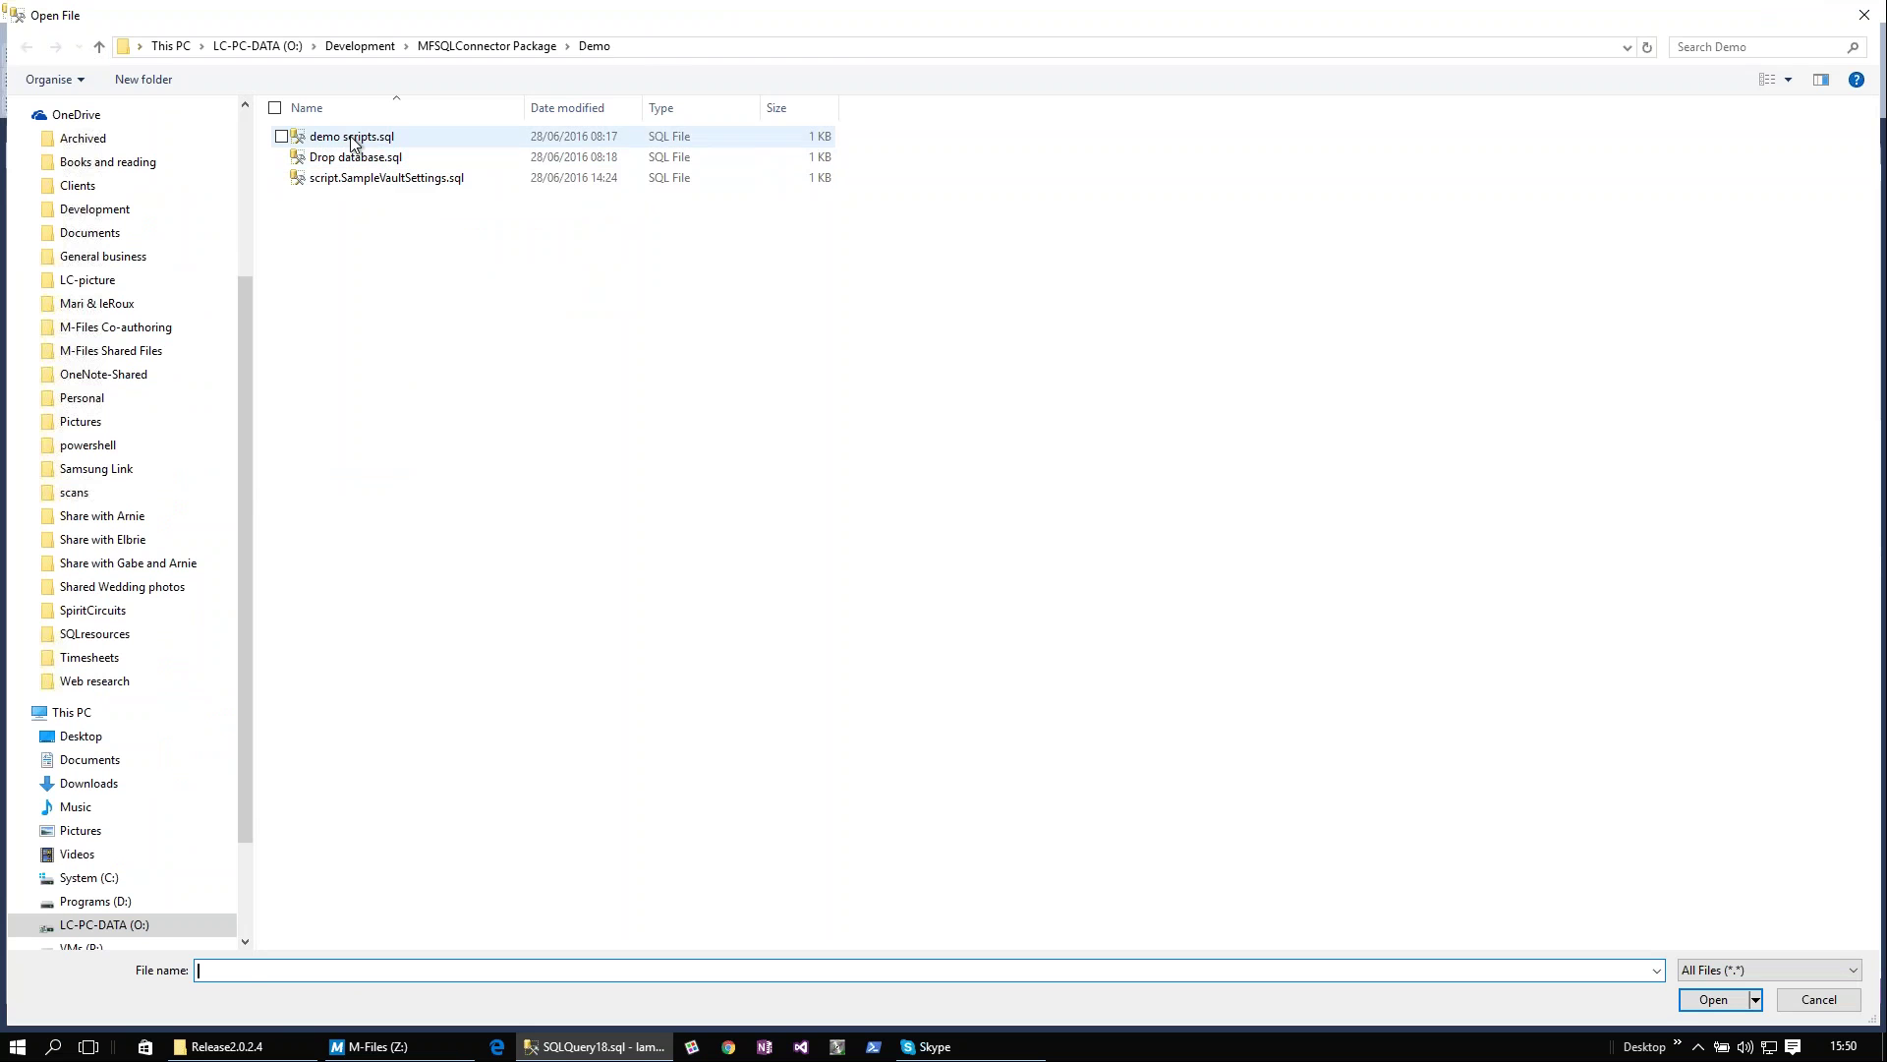
{"action": "left_click", "coordinate": [351, 137]}
{"action": "left_click", "coordinate": [1685, 998]}
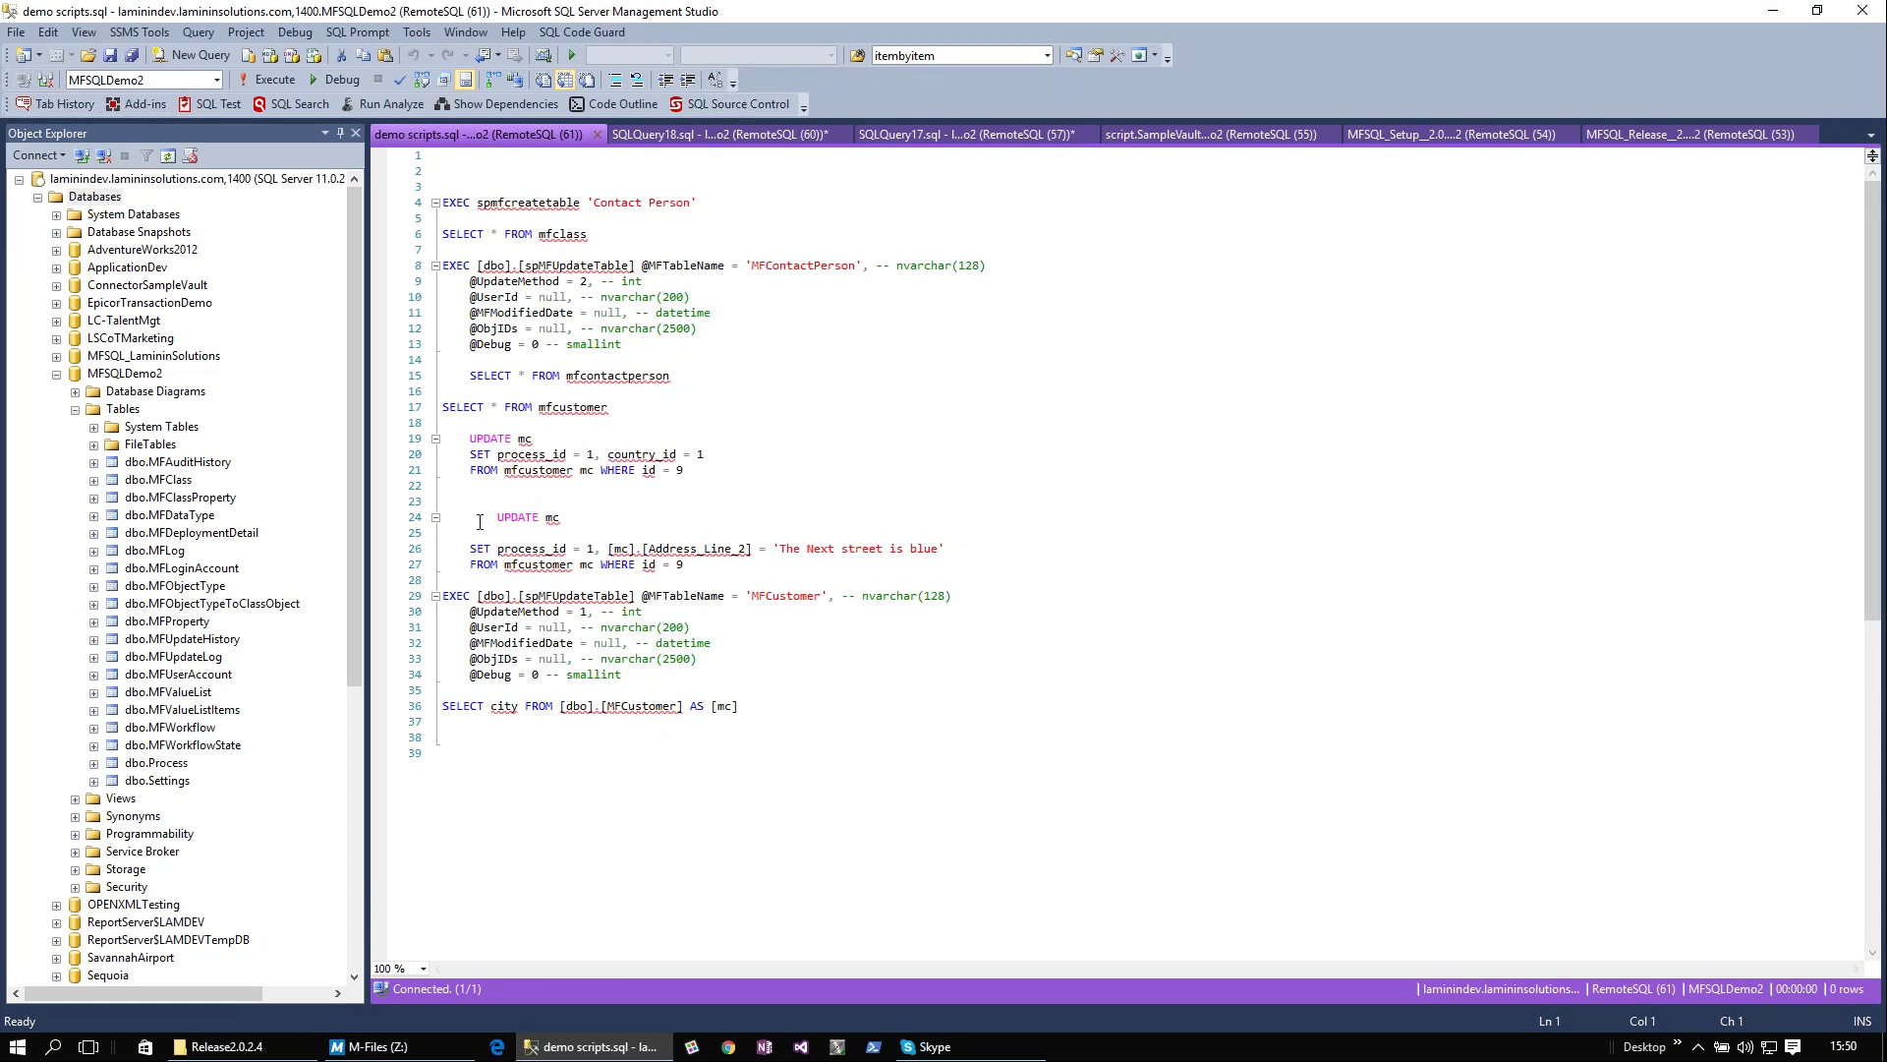
Execute only the SELECT * FROM mfcustomer line of the demo script and examine the record with ID 9 across its columns.
{"action": "left_click_drag", "start_coordinate": [648, 410], "coordinate": [439, 407]}
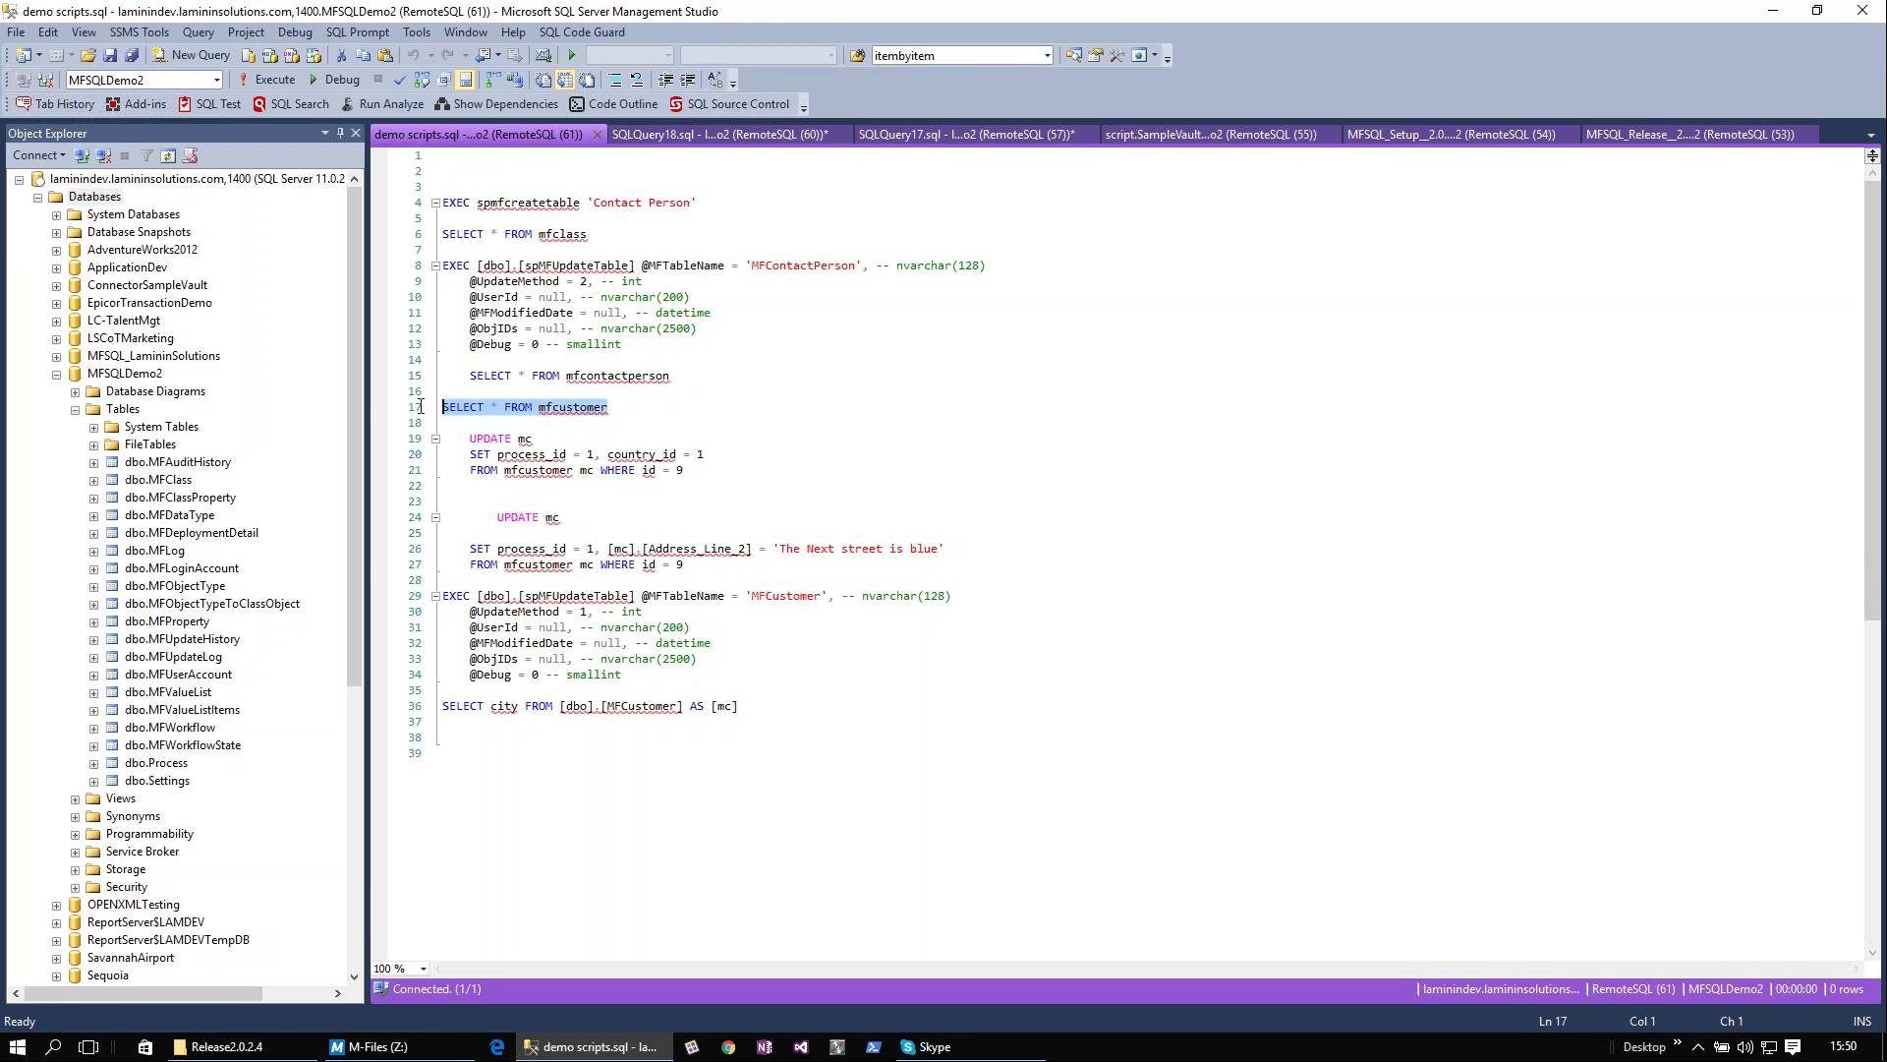
{"action": "left_click", "coordinate": [264, 79]}
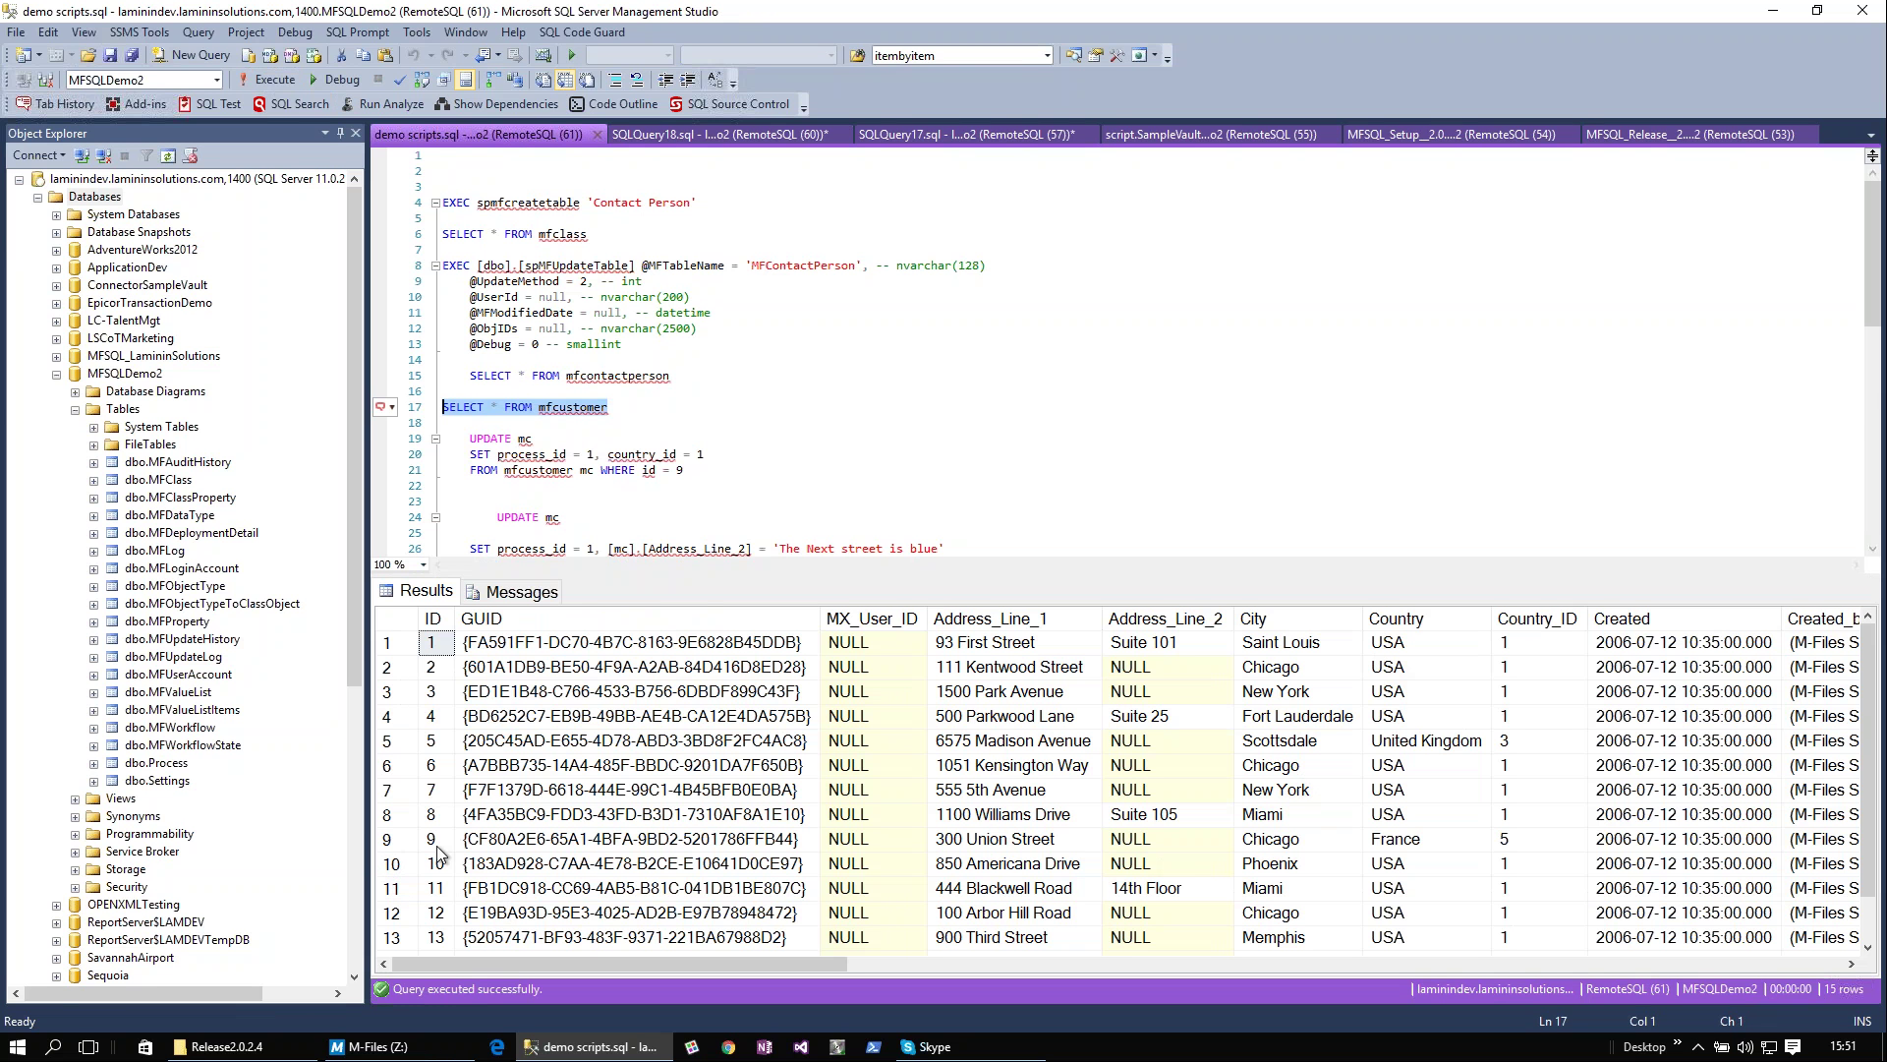
{"action": "left_click", "coordinate": [551, 841]}
{"action": "left_click_drag", "start_coordinate": [663, 960], "coordinate": [1683, 957]}
{"action": "left_click", "coordinate": [1622, 847]}
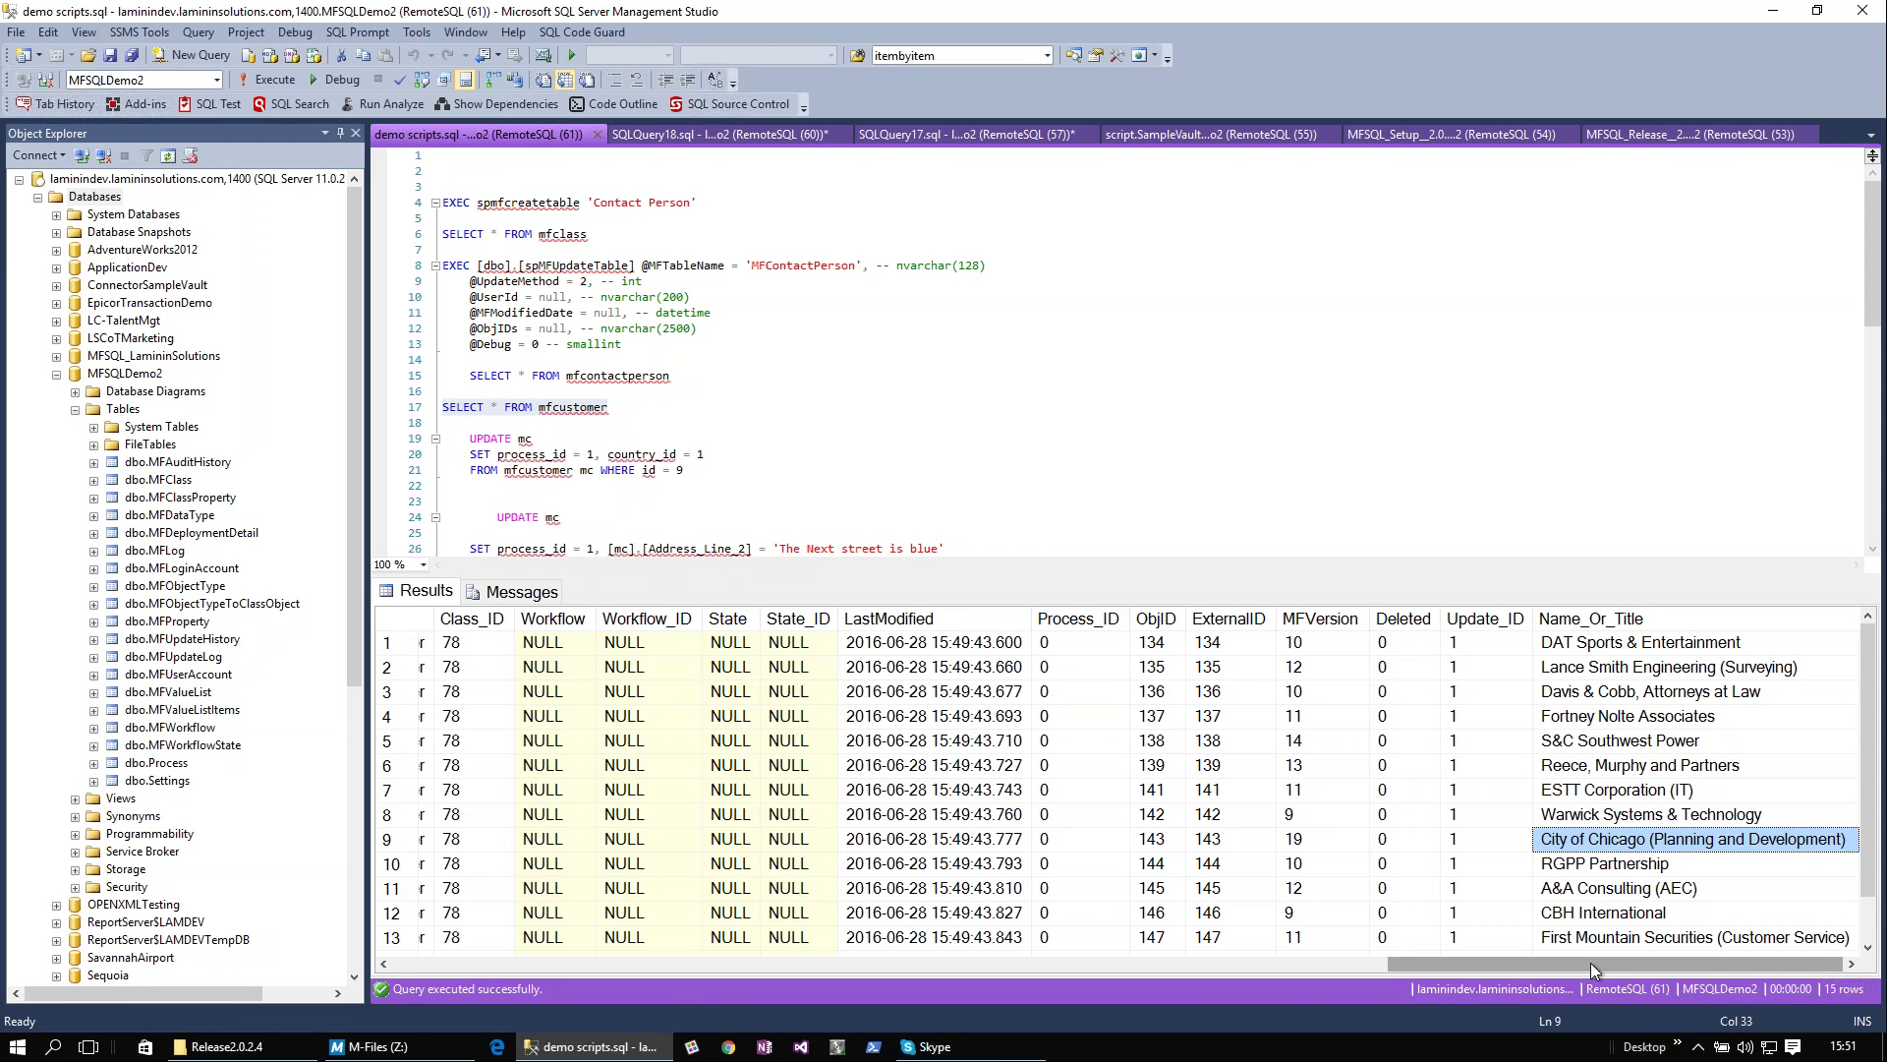
{"action": "left_click_drag", "start_coordinate": [1569, 960], "coordinate": [575, 958]}
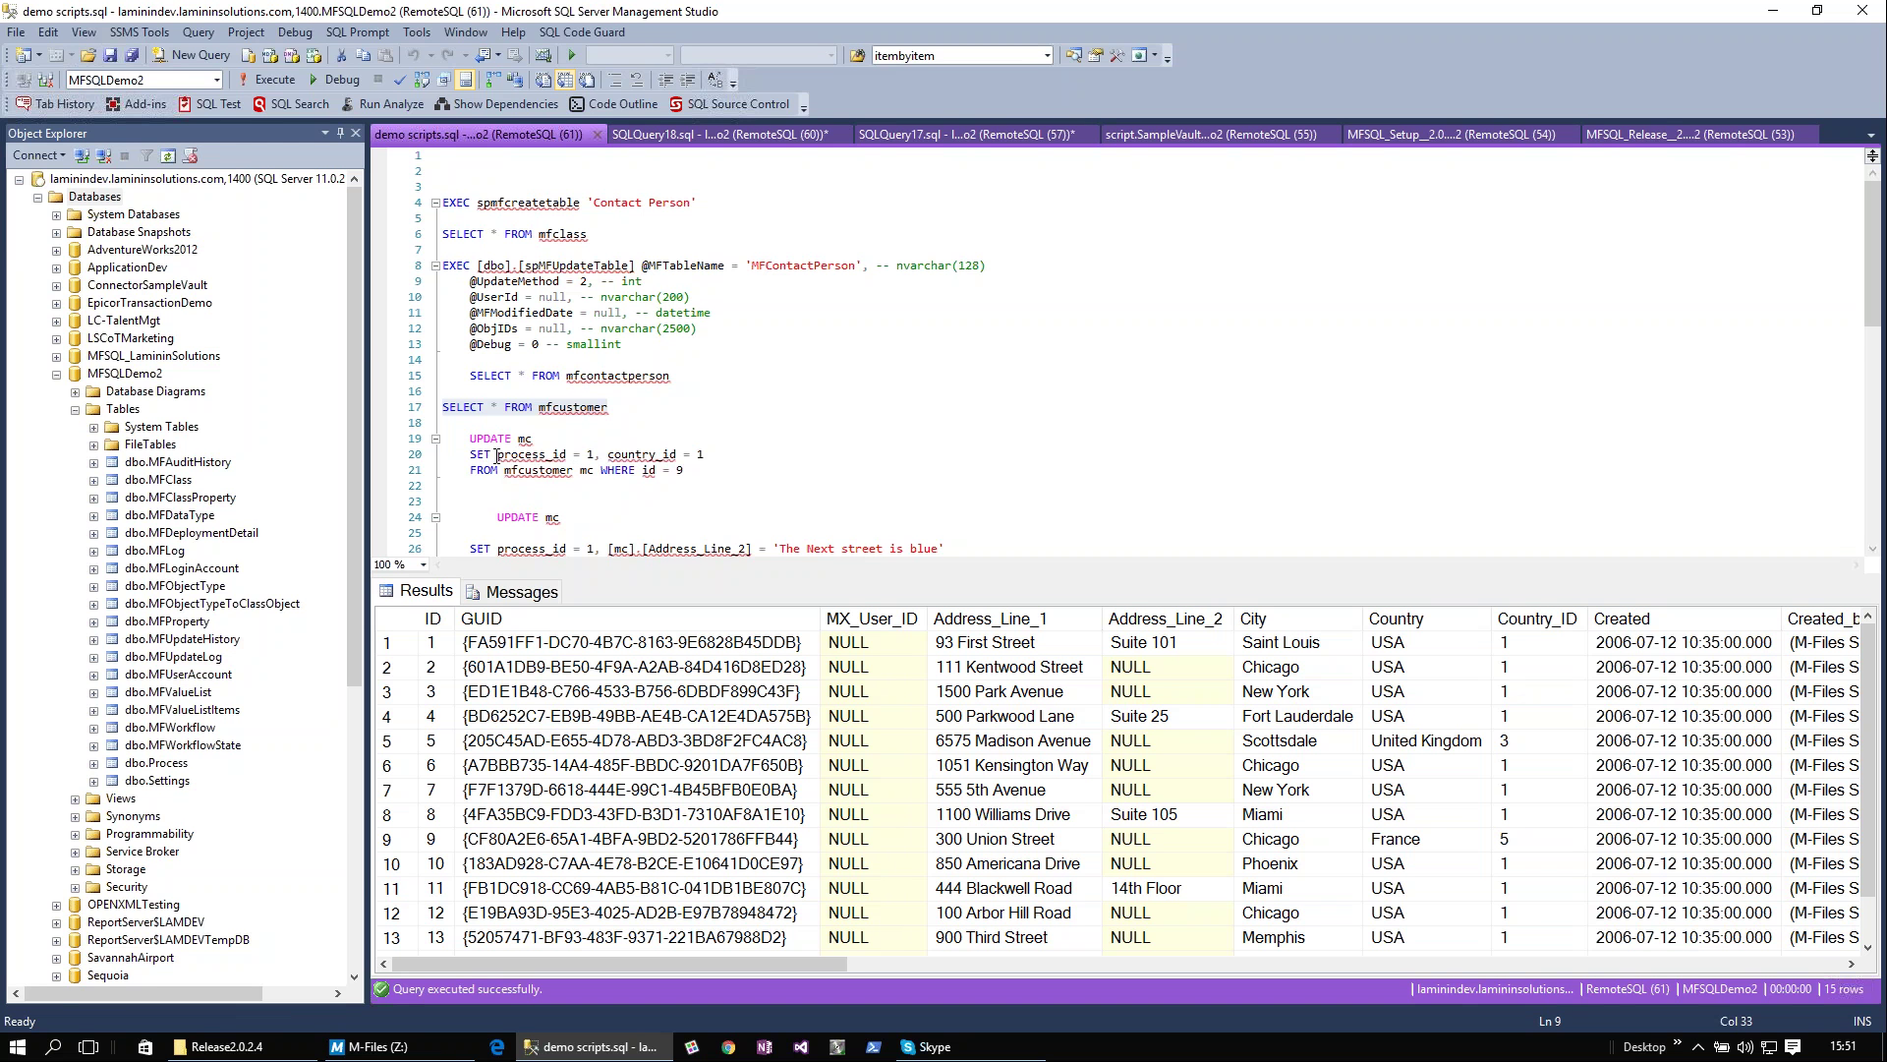
Execute the UPDATE statement setting process_id = 1 and country_id = 1 for mfcustomer id 9, and query the mfcustomer table again.
{"action": "left_click_drag", "start_coordinate": [497, 455], "coordinate": [603, 456]}
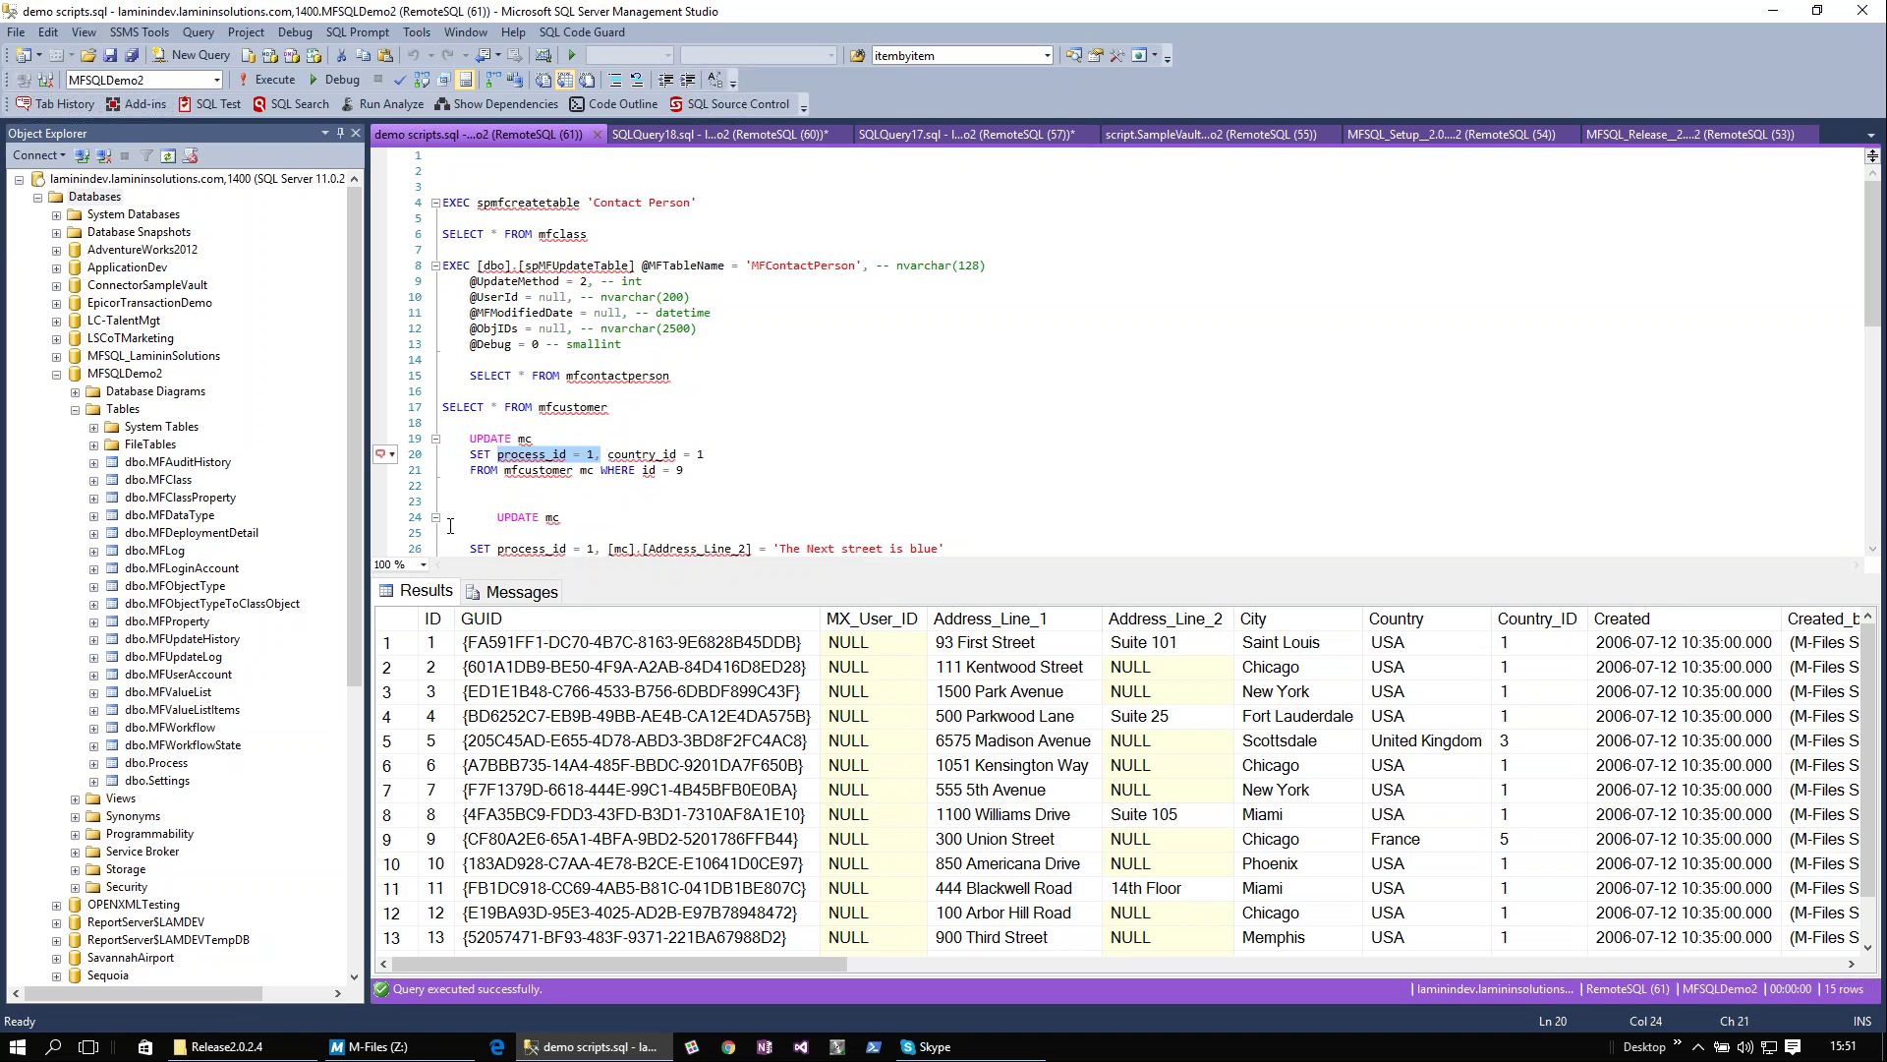
{"action": "left_click_drag", "start_coordinate": [707, 473], "coordinate": [442, 439]}
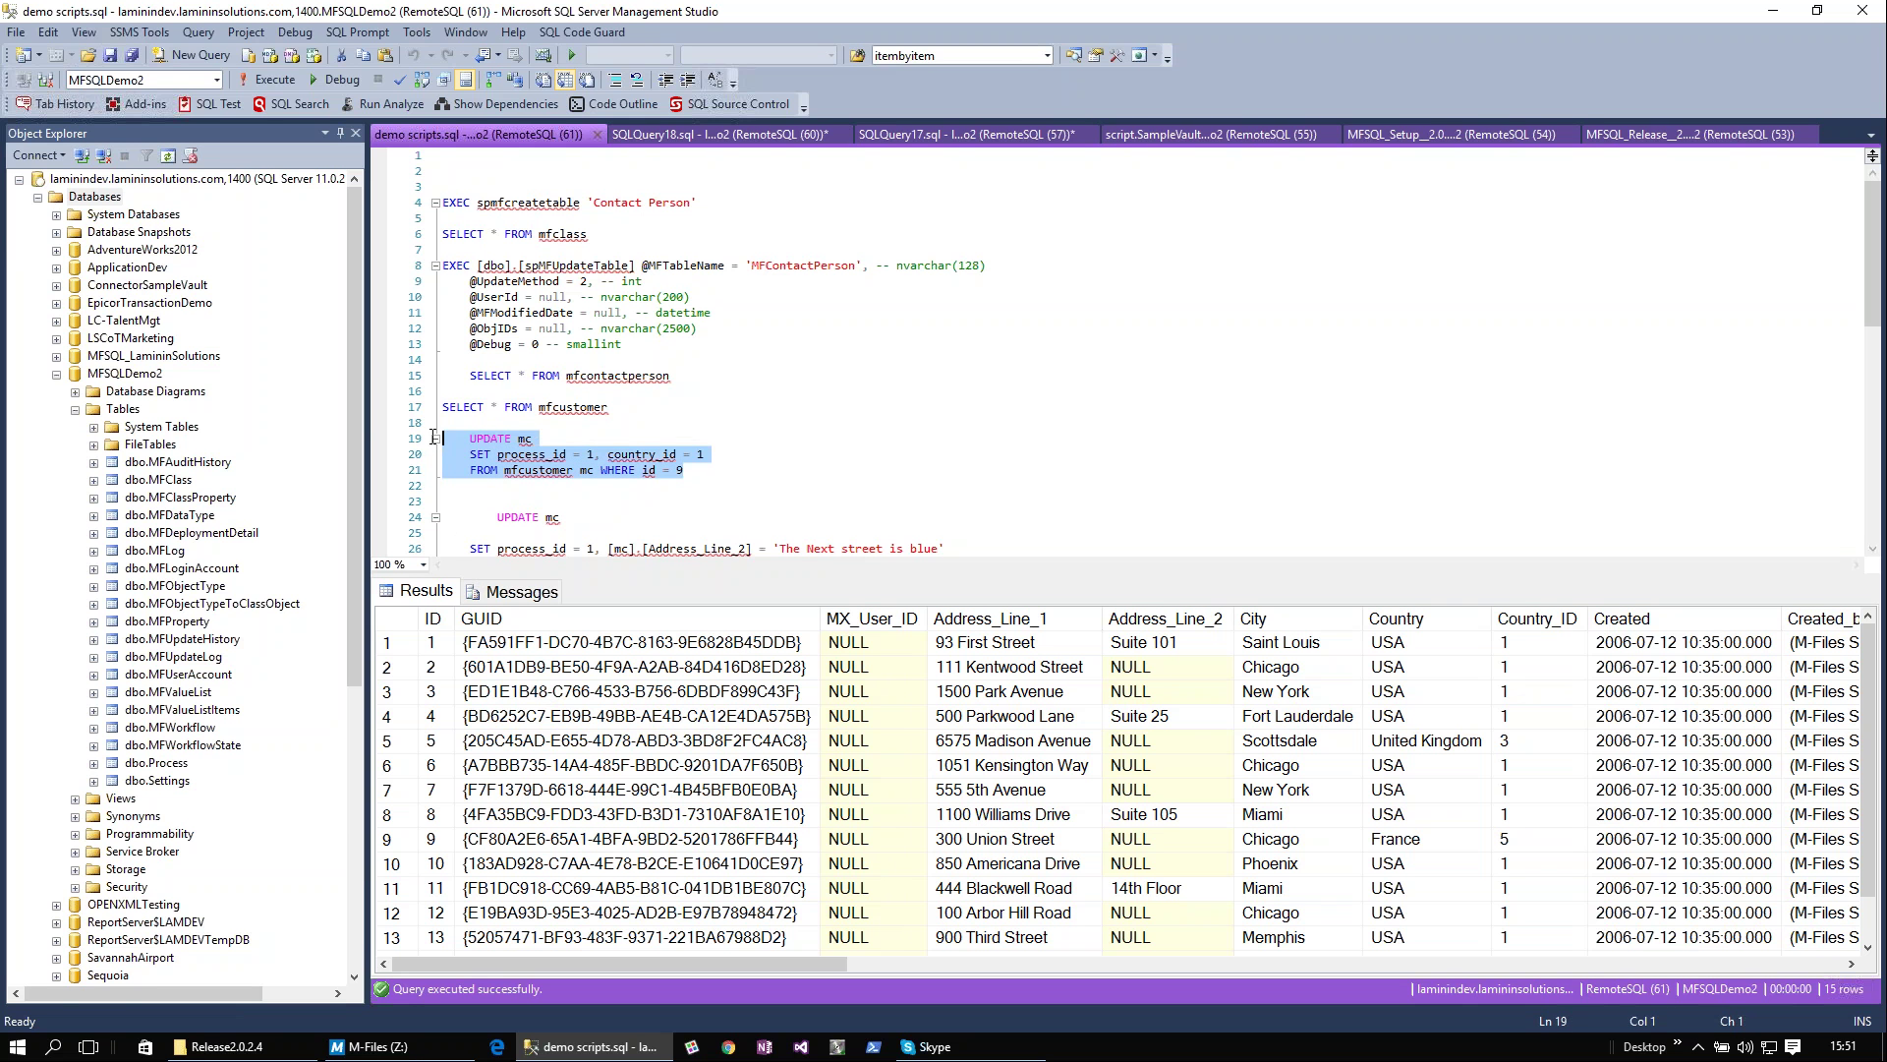
{"action": "left_click", "coordinate": [248, 79]}
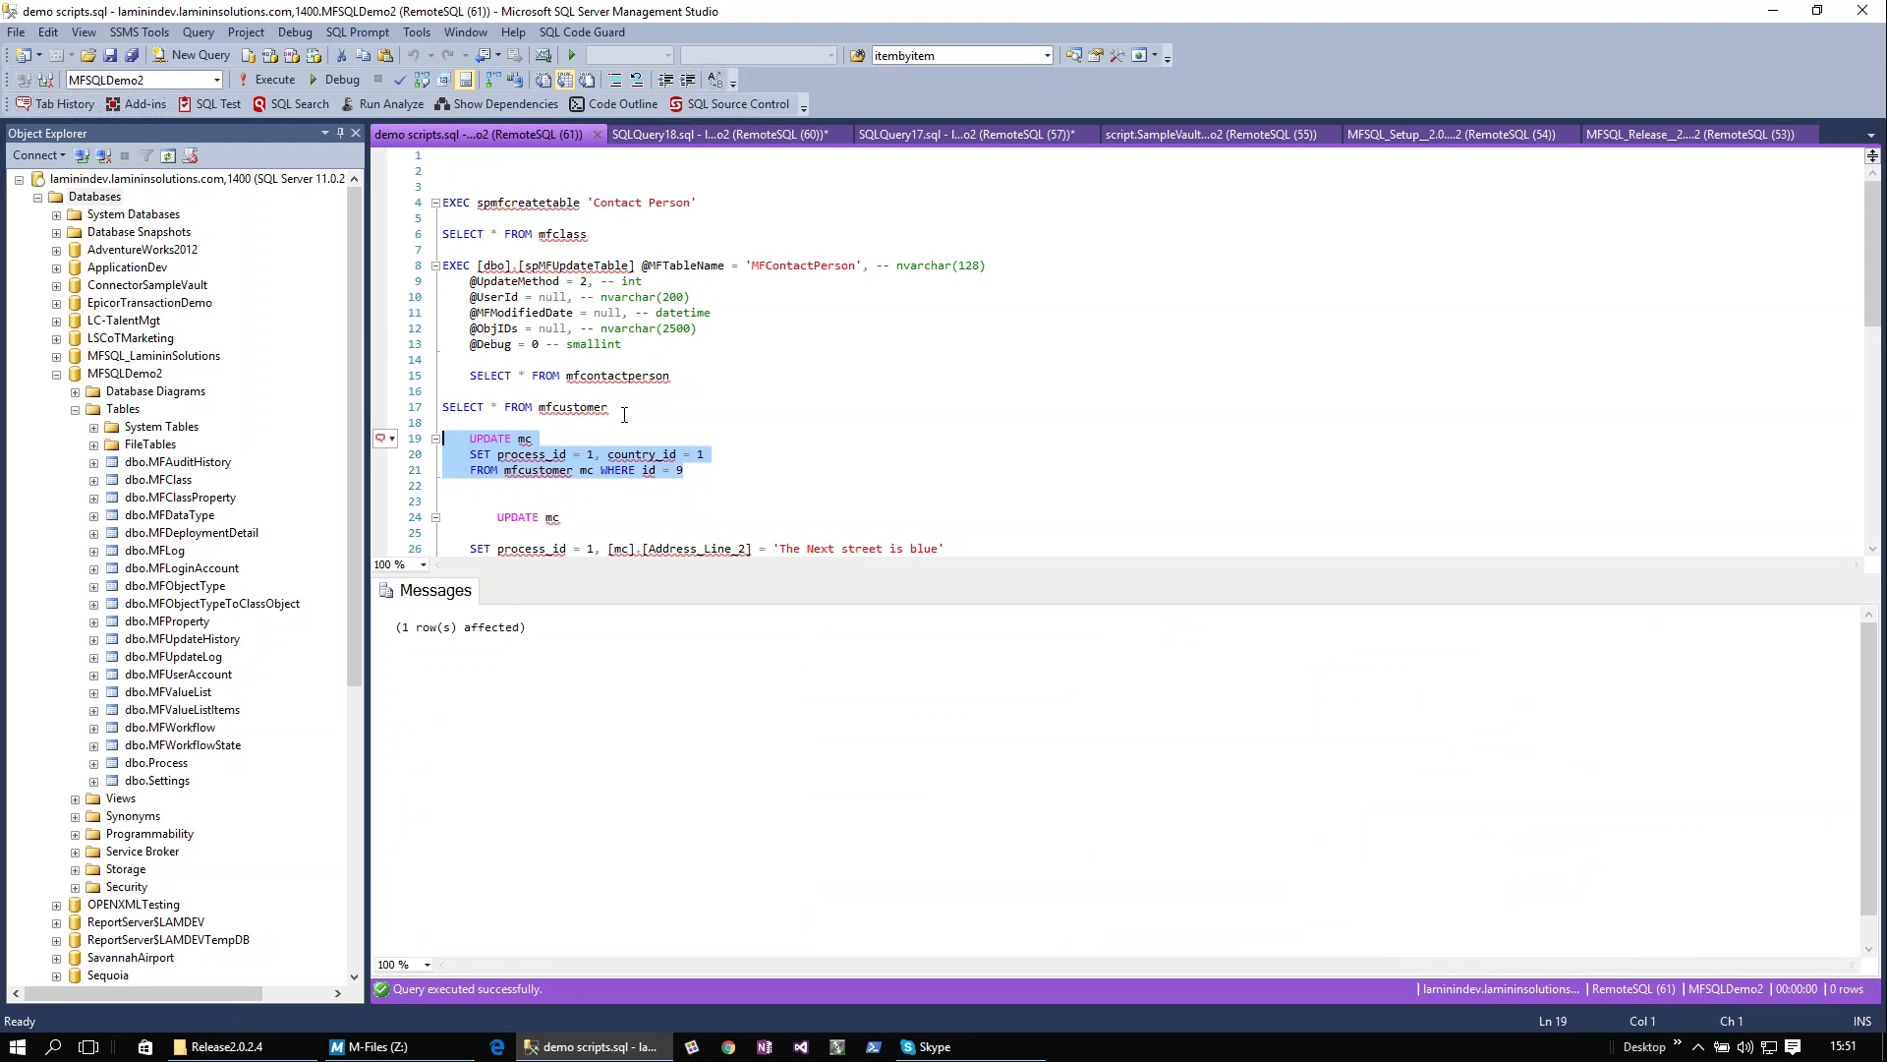
{"action": "left_click_drag", "start_coordinate": [624, 413], "coordinate": [442, 407]}
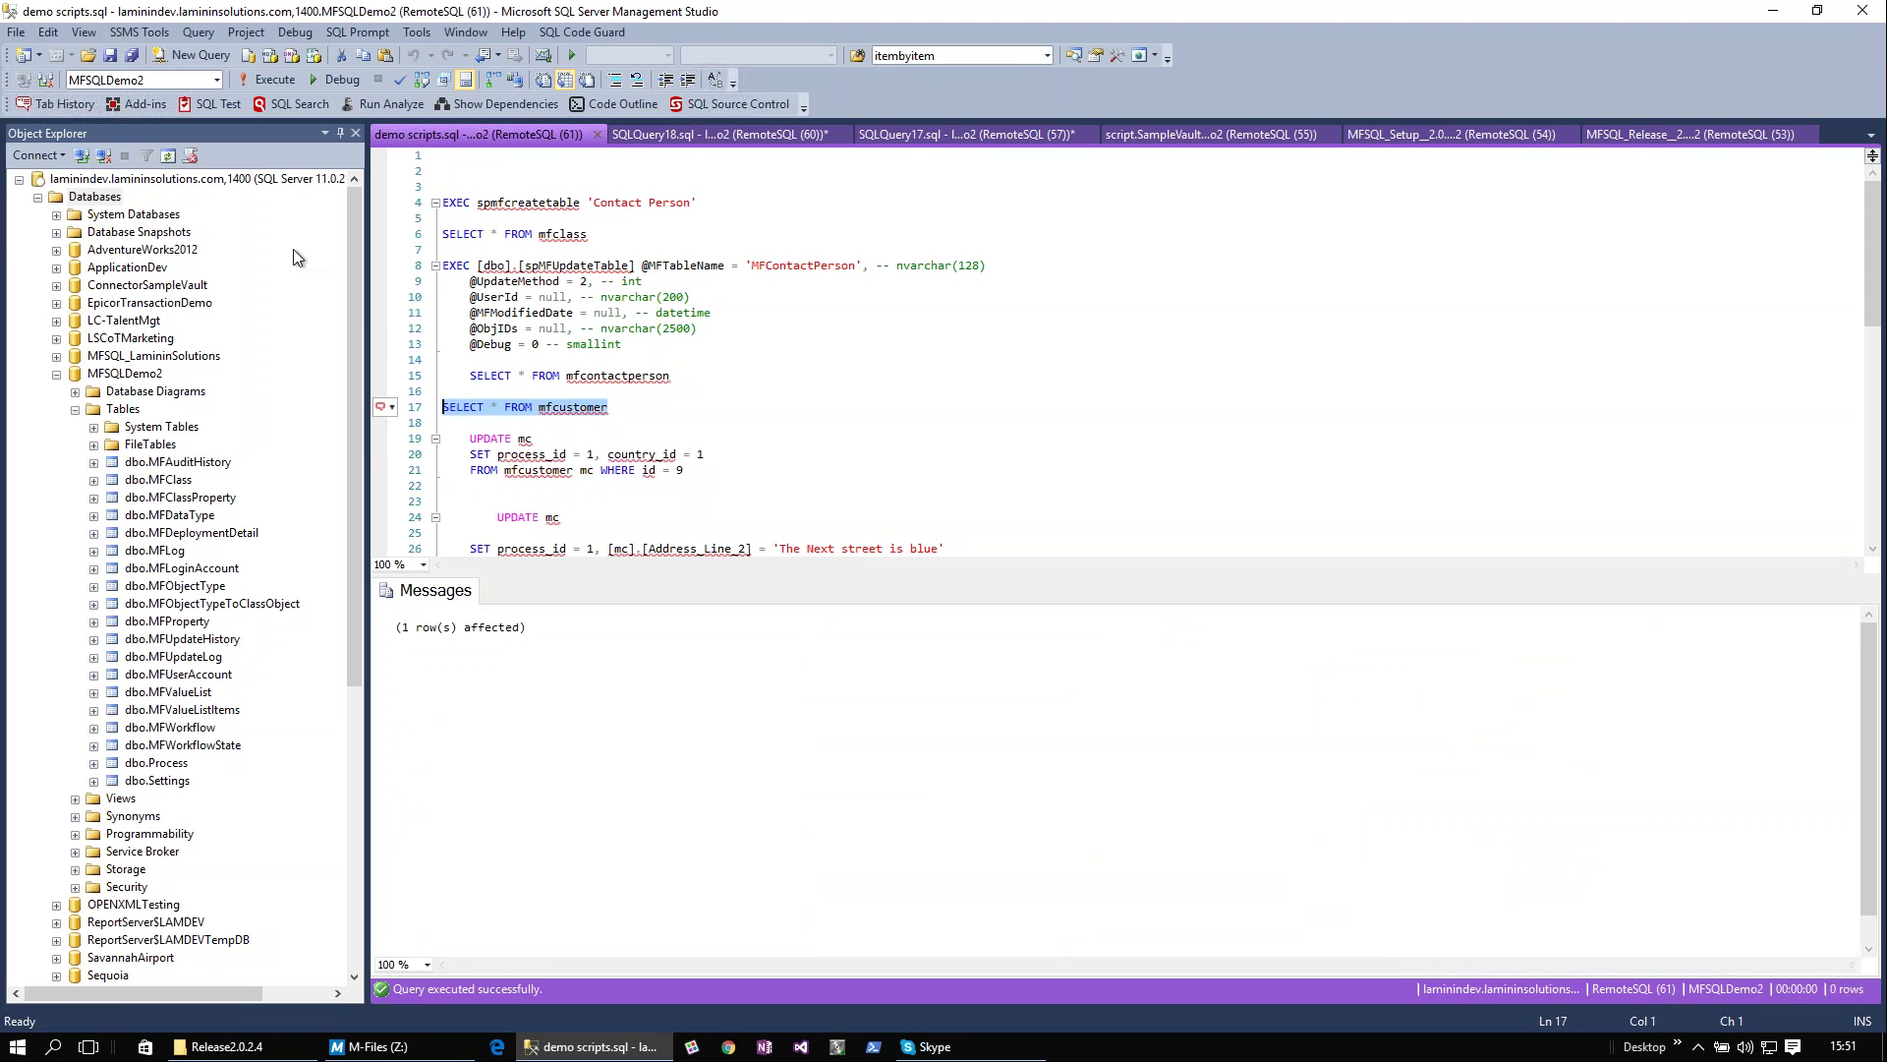
{"action": "left_click", "coordinate": [253, 81]}
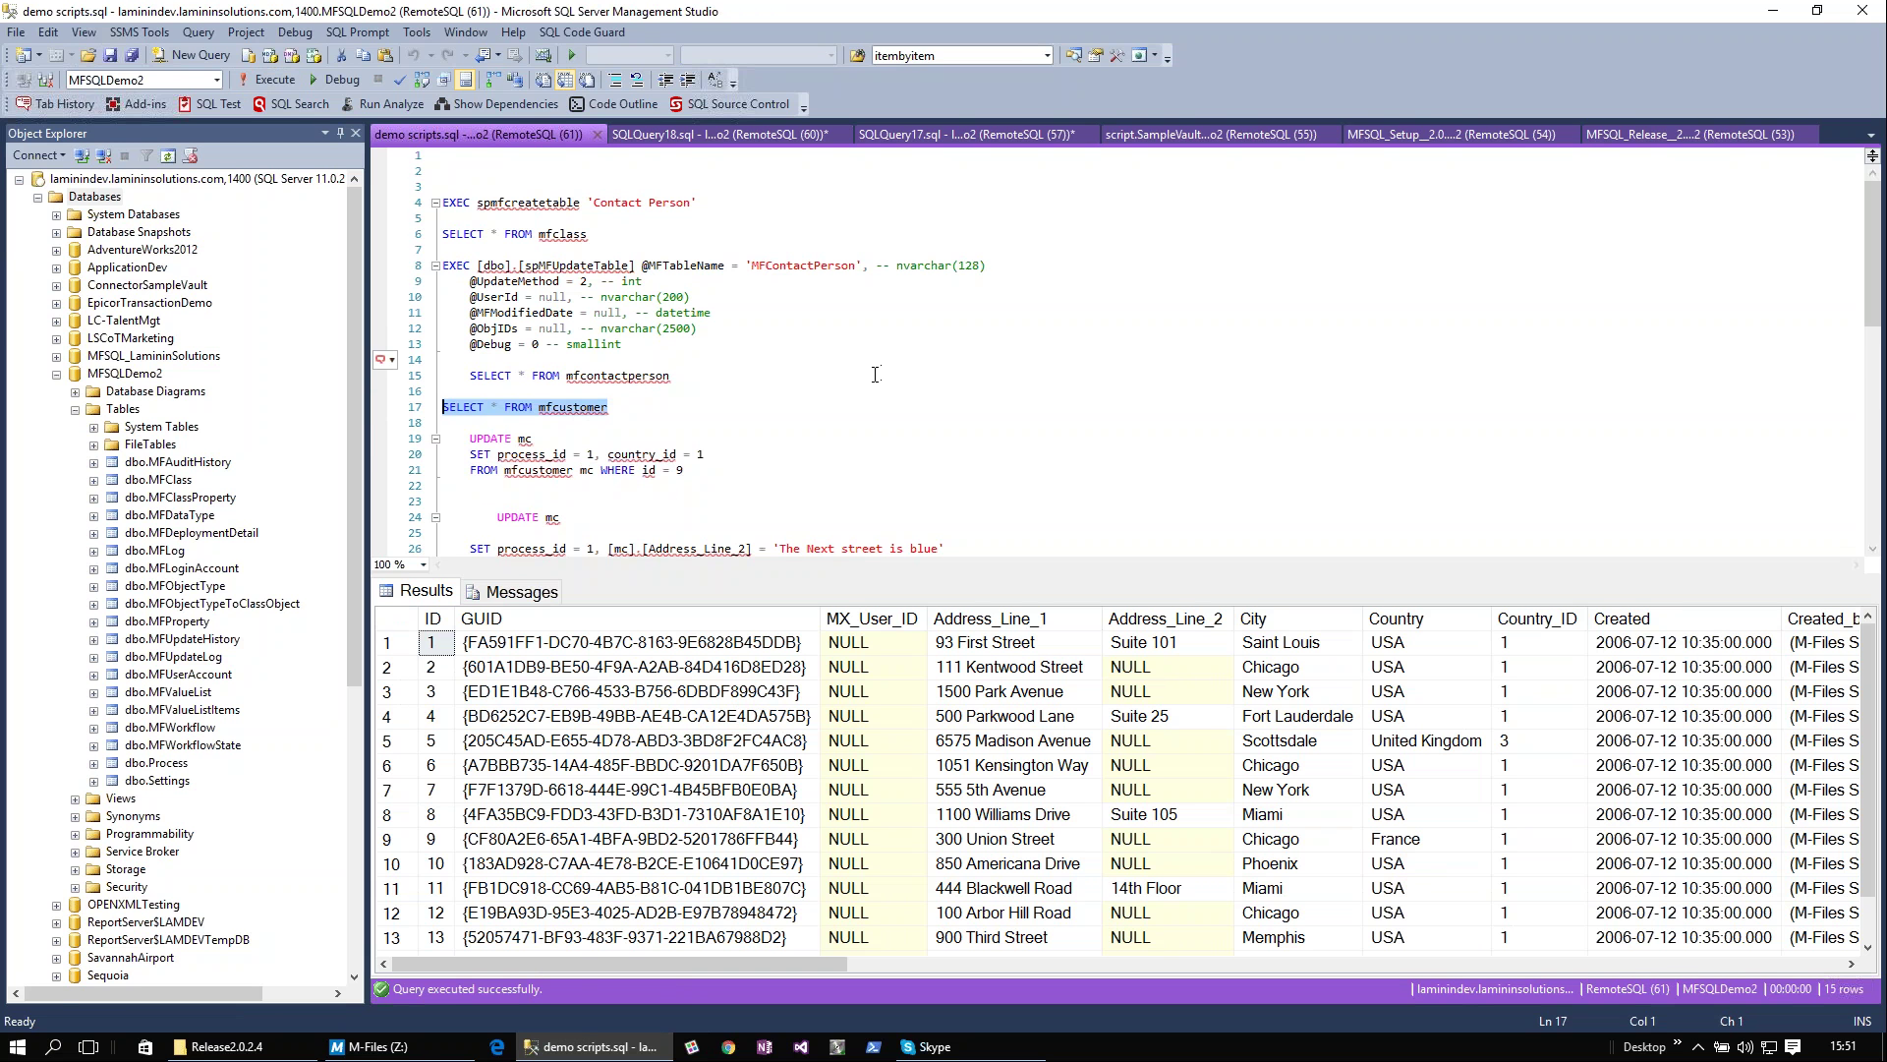
{"action": "scroll", "coordinate": [880, 372], "scroll_direction": "down", "scroll_amount": 3}
{"action": "scroll", "coordinate": [871, 372], "scroll_direction": "down", "scroll_amount": 1}
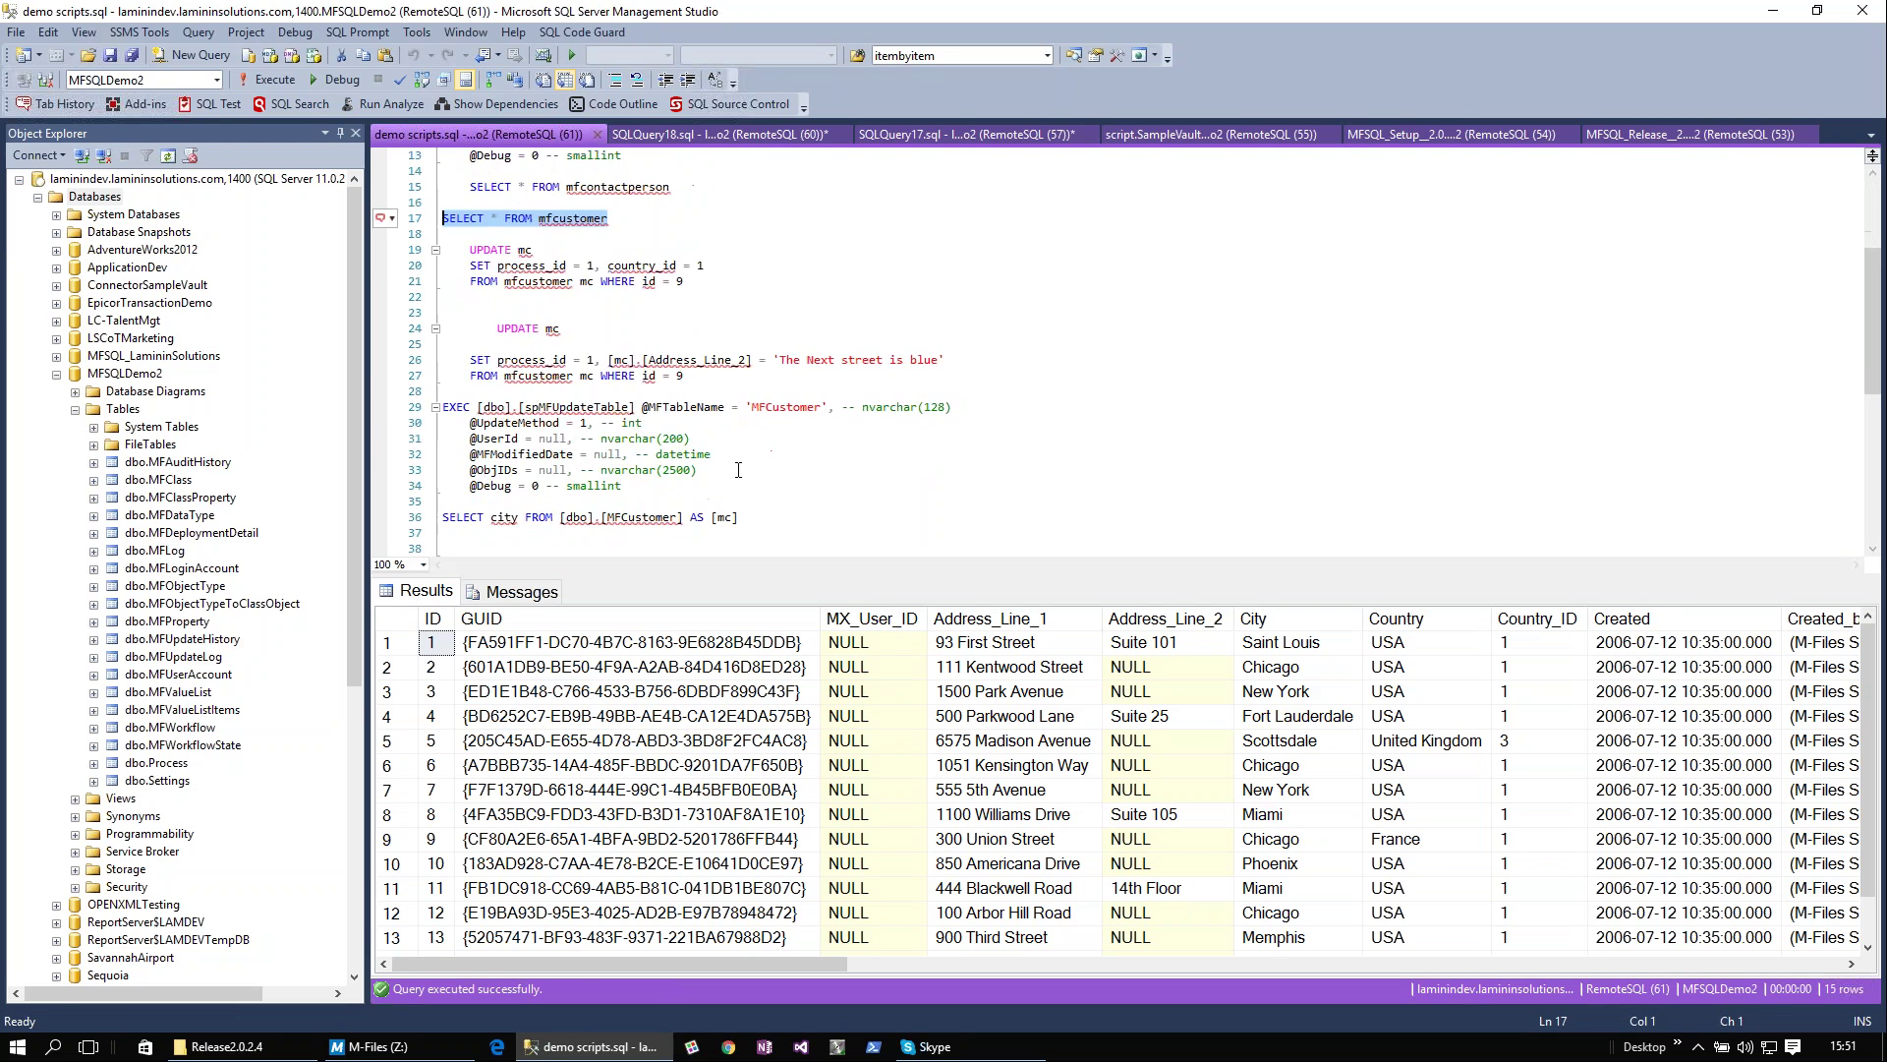
{"action": "left_click", "coordinate": [588, 424]}
{"action": "key", "text": "BackSpace"}
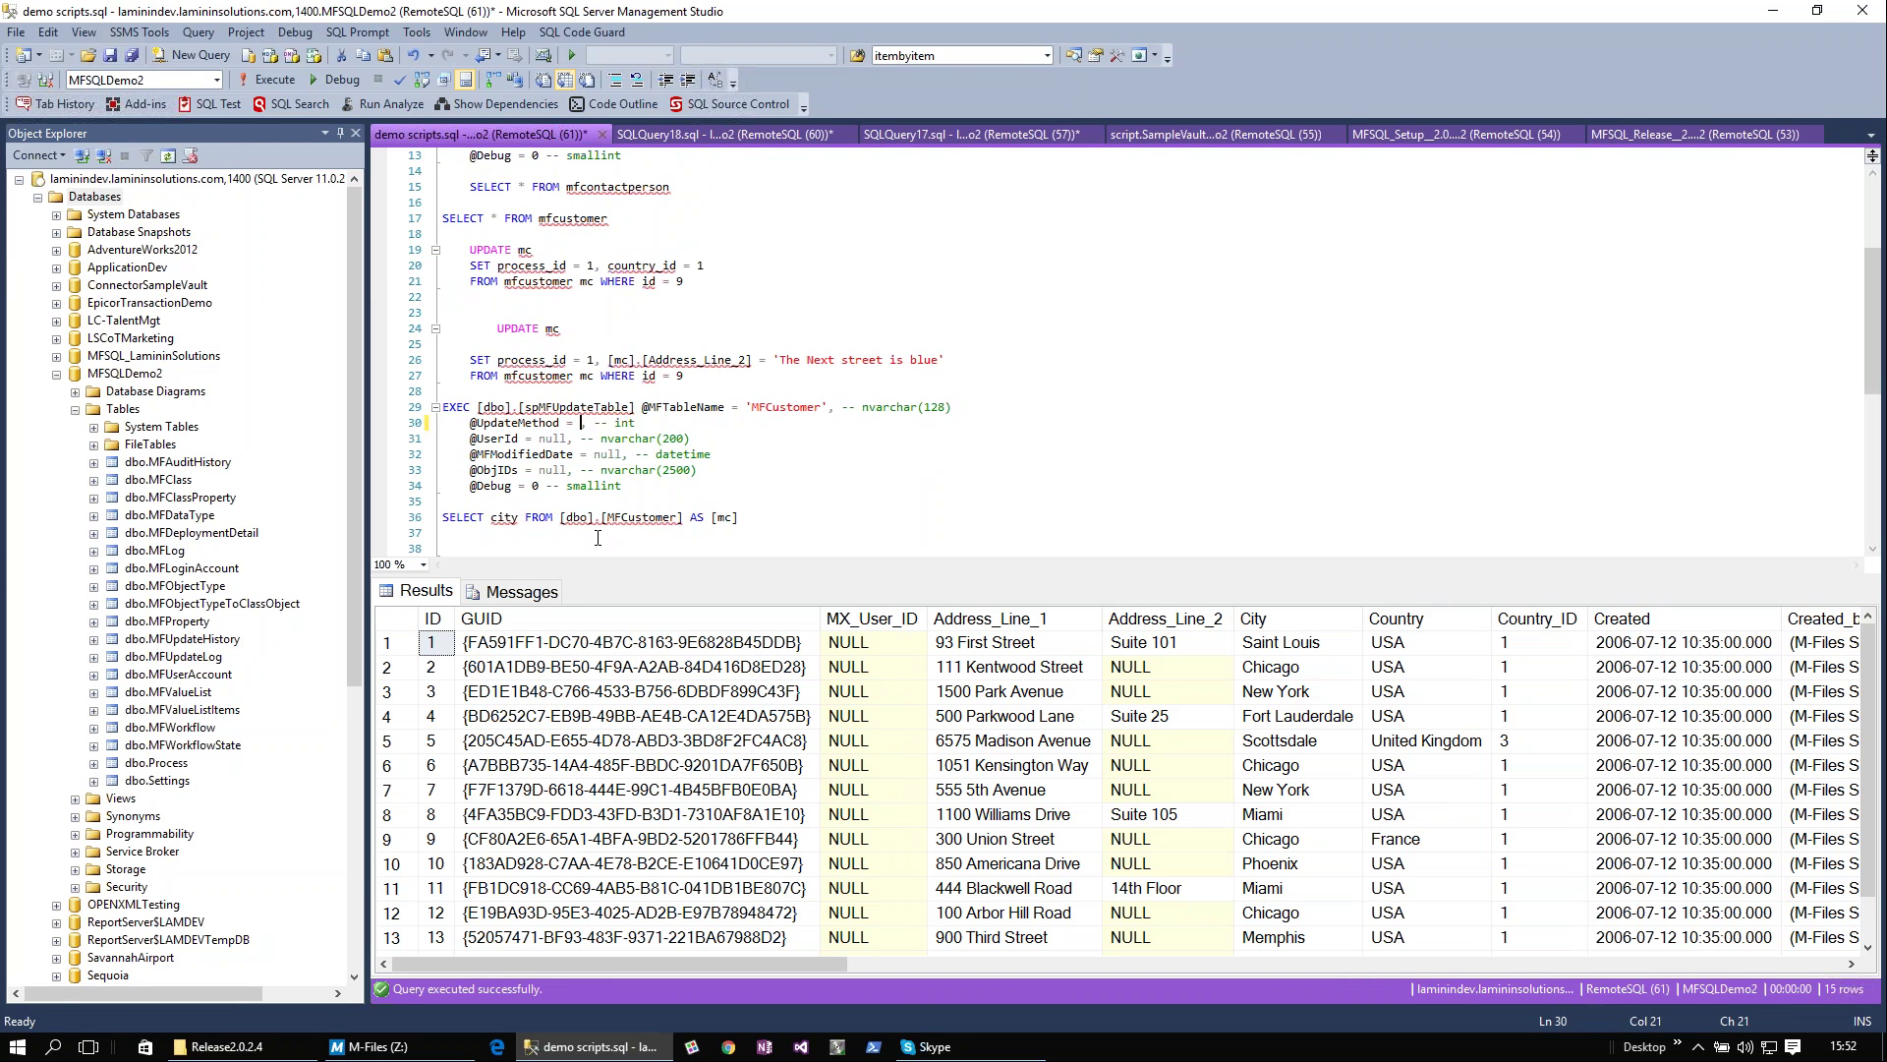
{"action": "type", "text": "0"}
{"action": "left_click_drag", "start_coordinate": [641, 489], "coordinate": [435, 406]}
{"action": "left_click", "coordinate": [264, 80]}
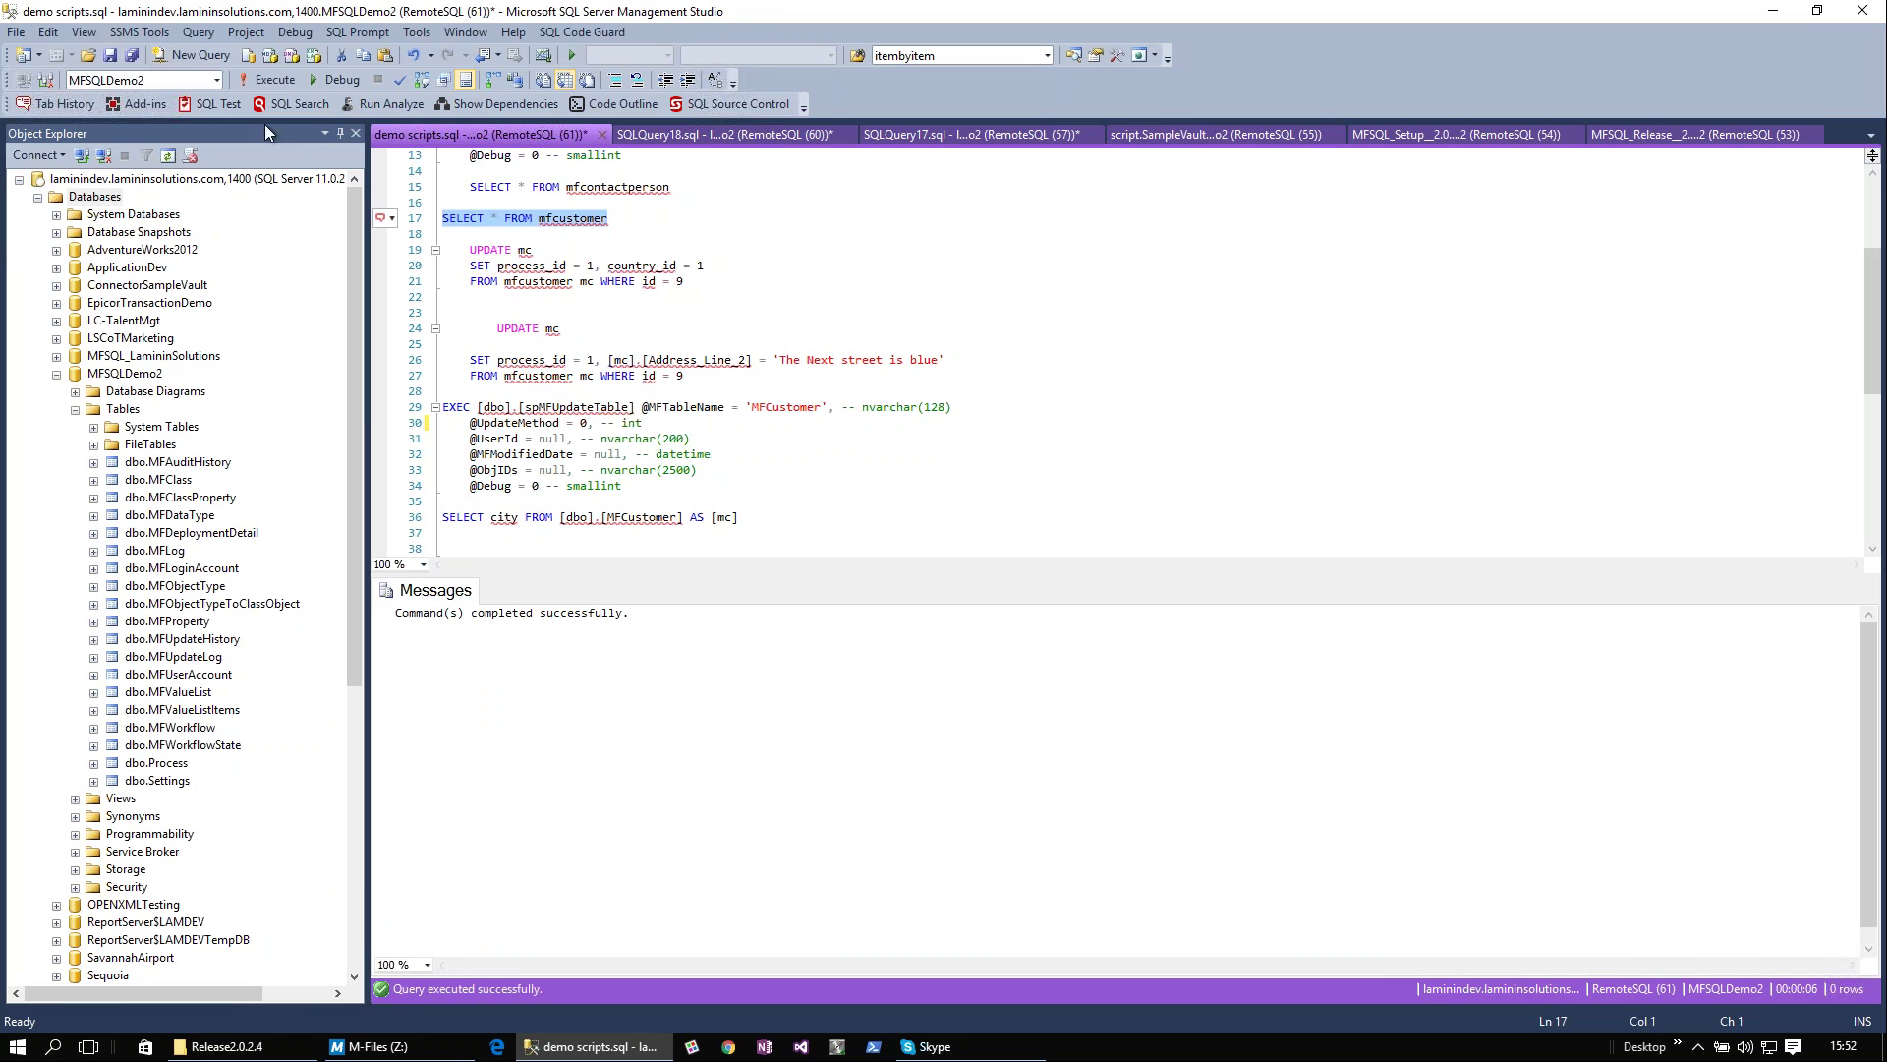
{"action": "left_click", "coordinate": [268, 80]}
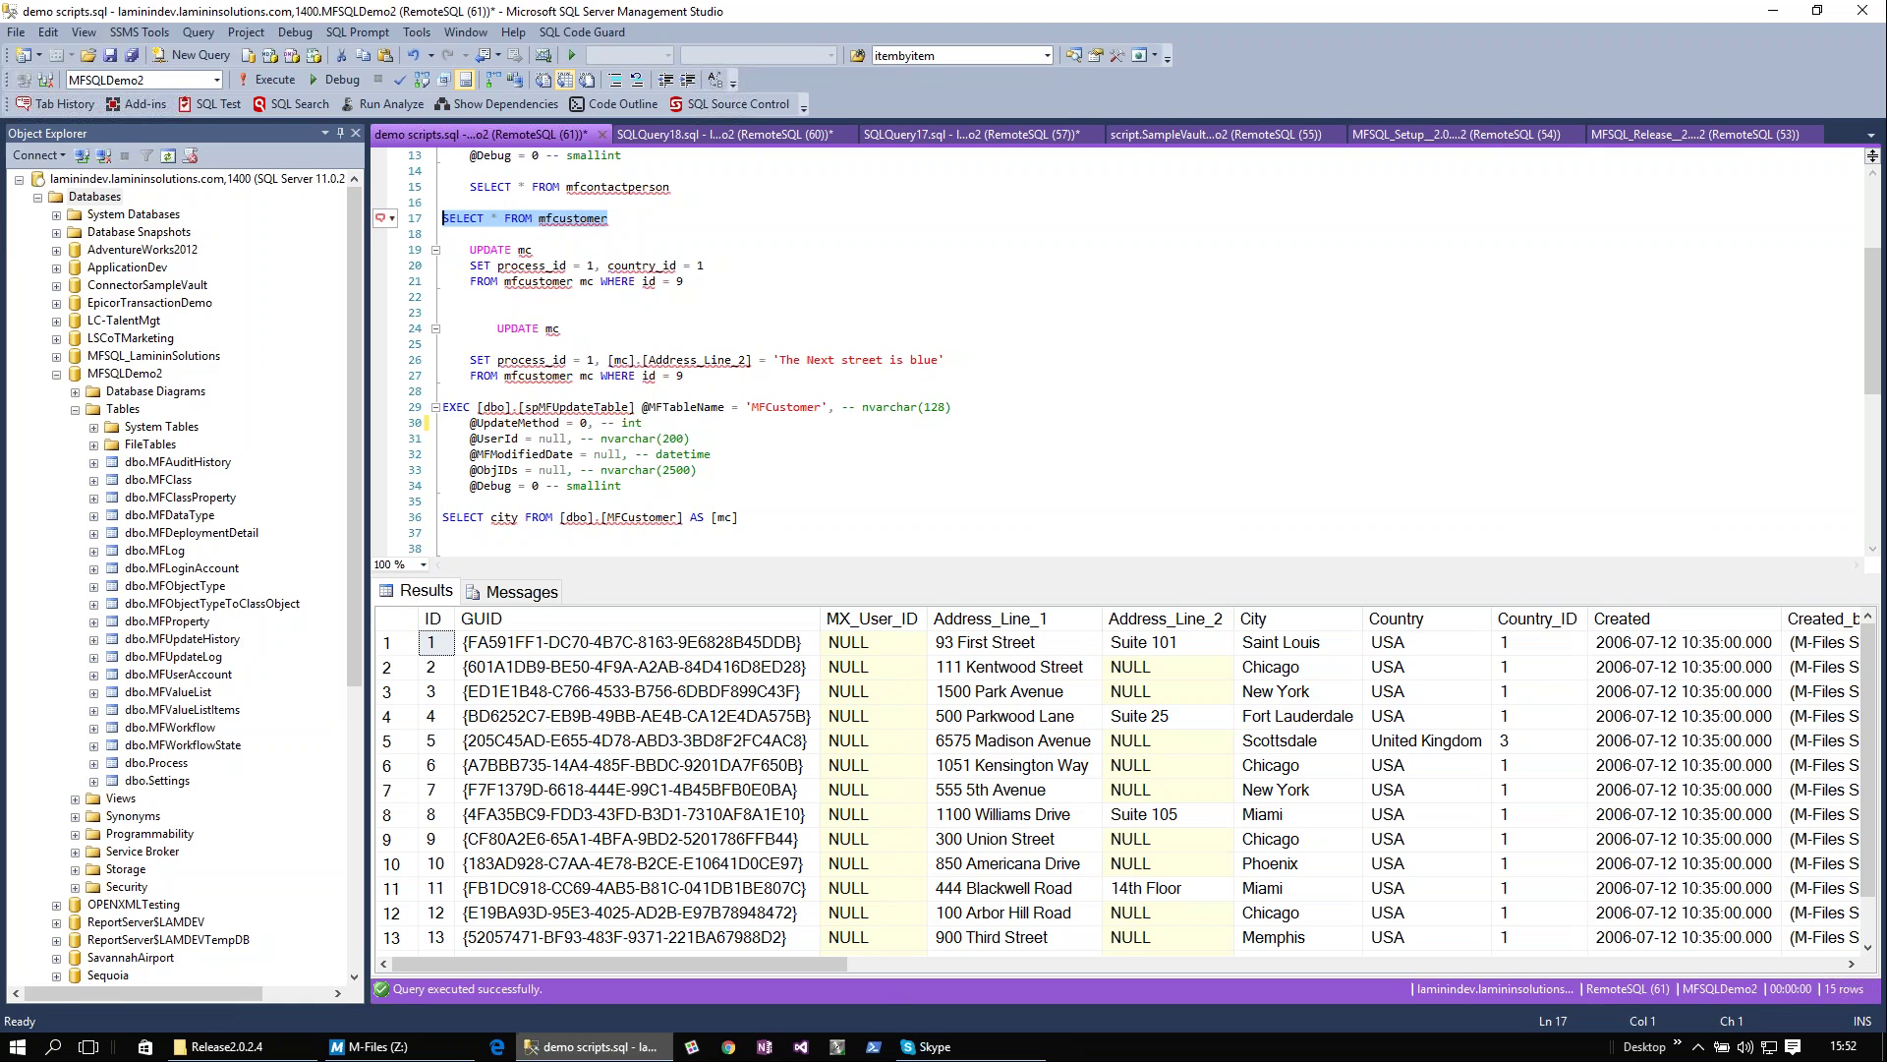
Switch to the M-Files drive and open ConnectorSampleVault, logging in with the account password.
{"action": "left_click", "coordinate": [400, 1048]}
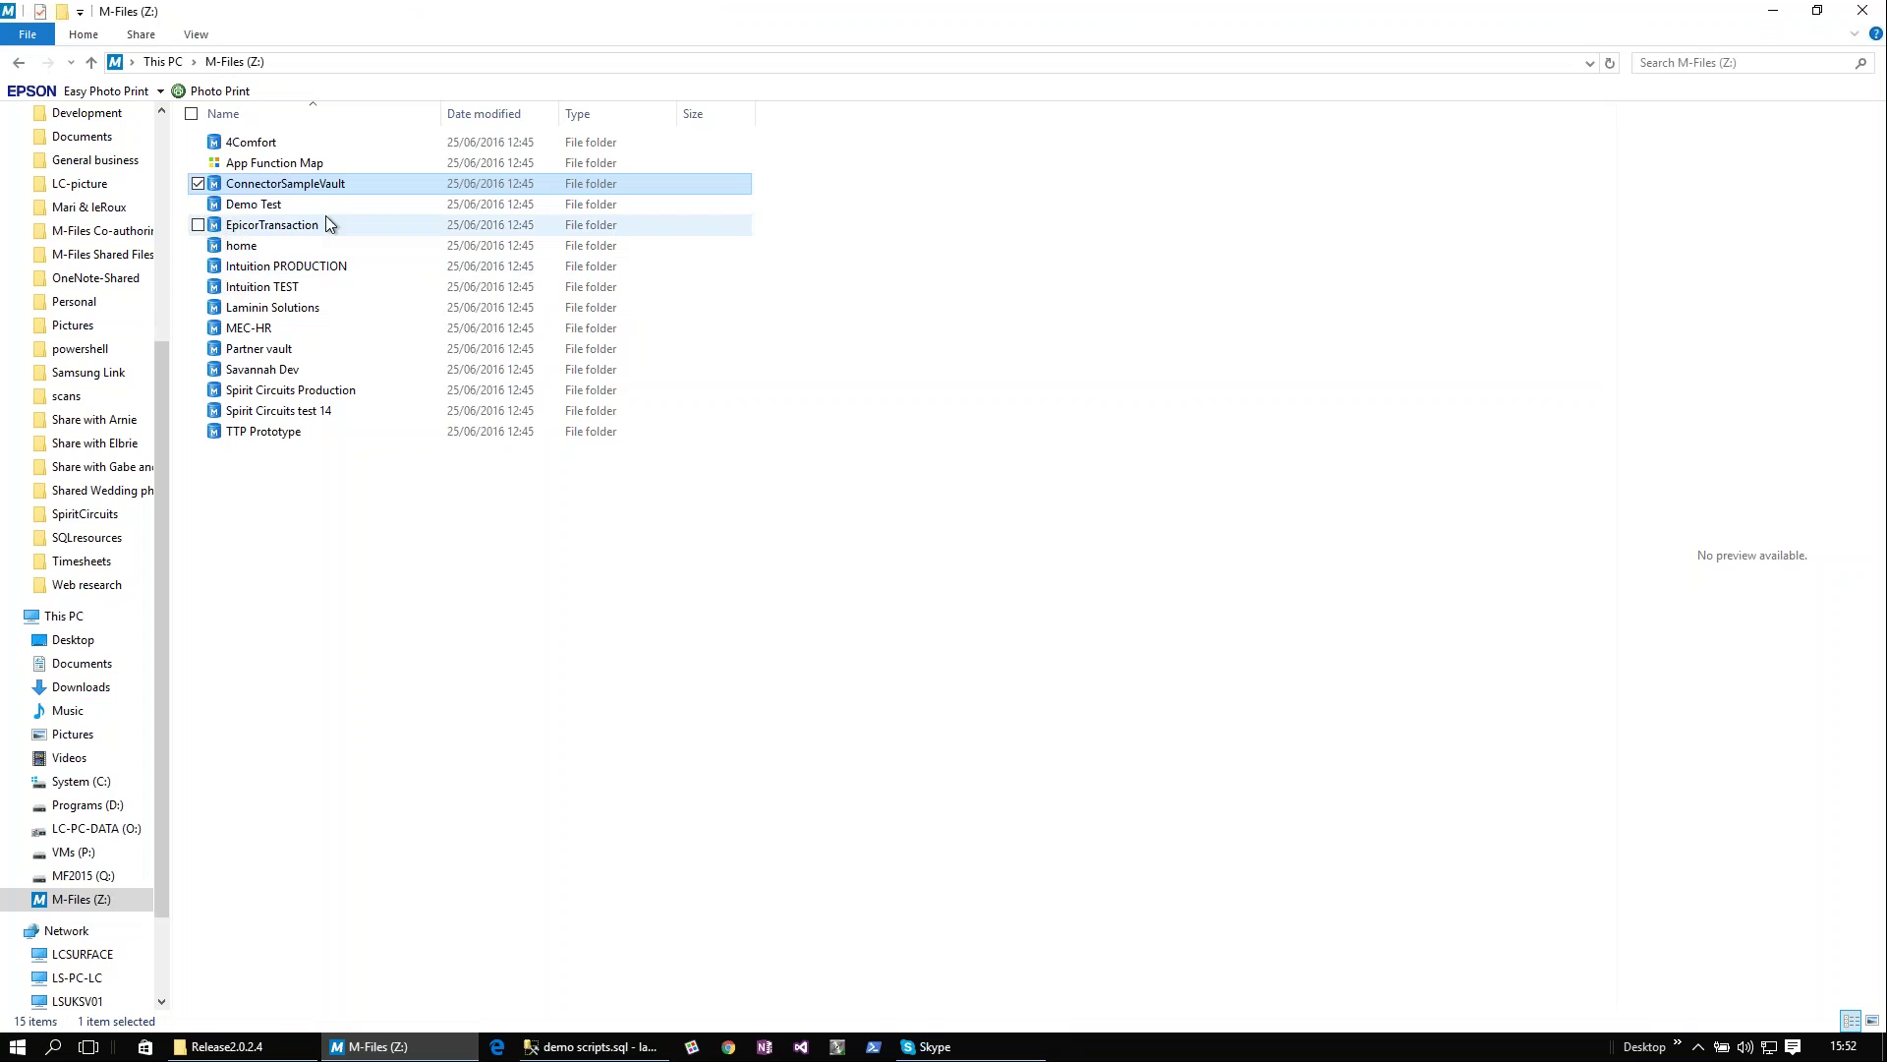
{"action": "double_click", "coordinate": [322, 184]}
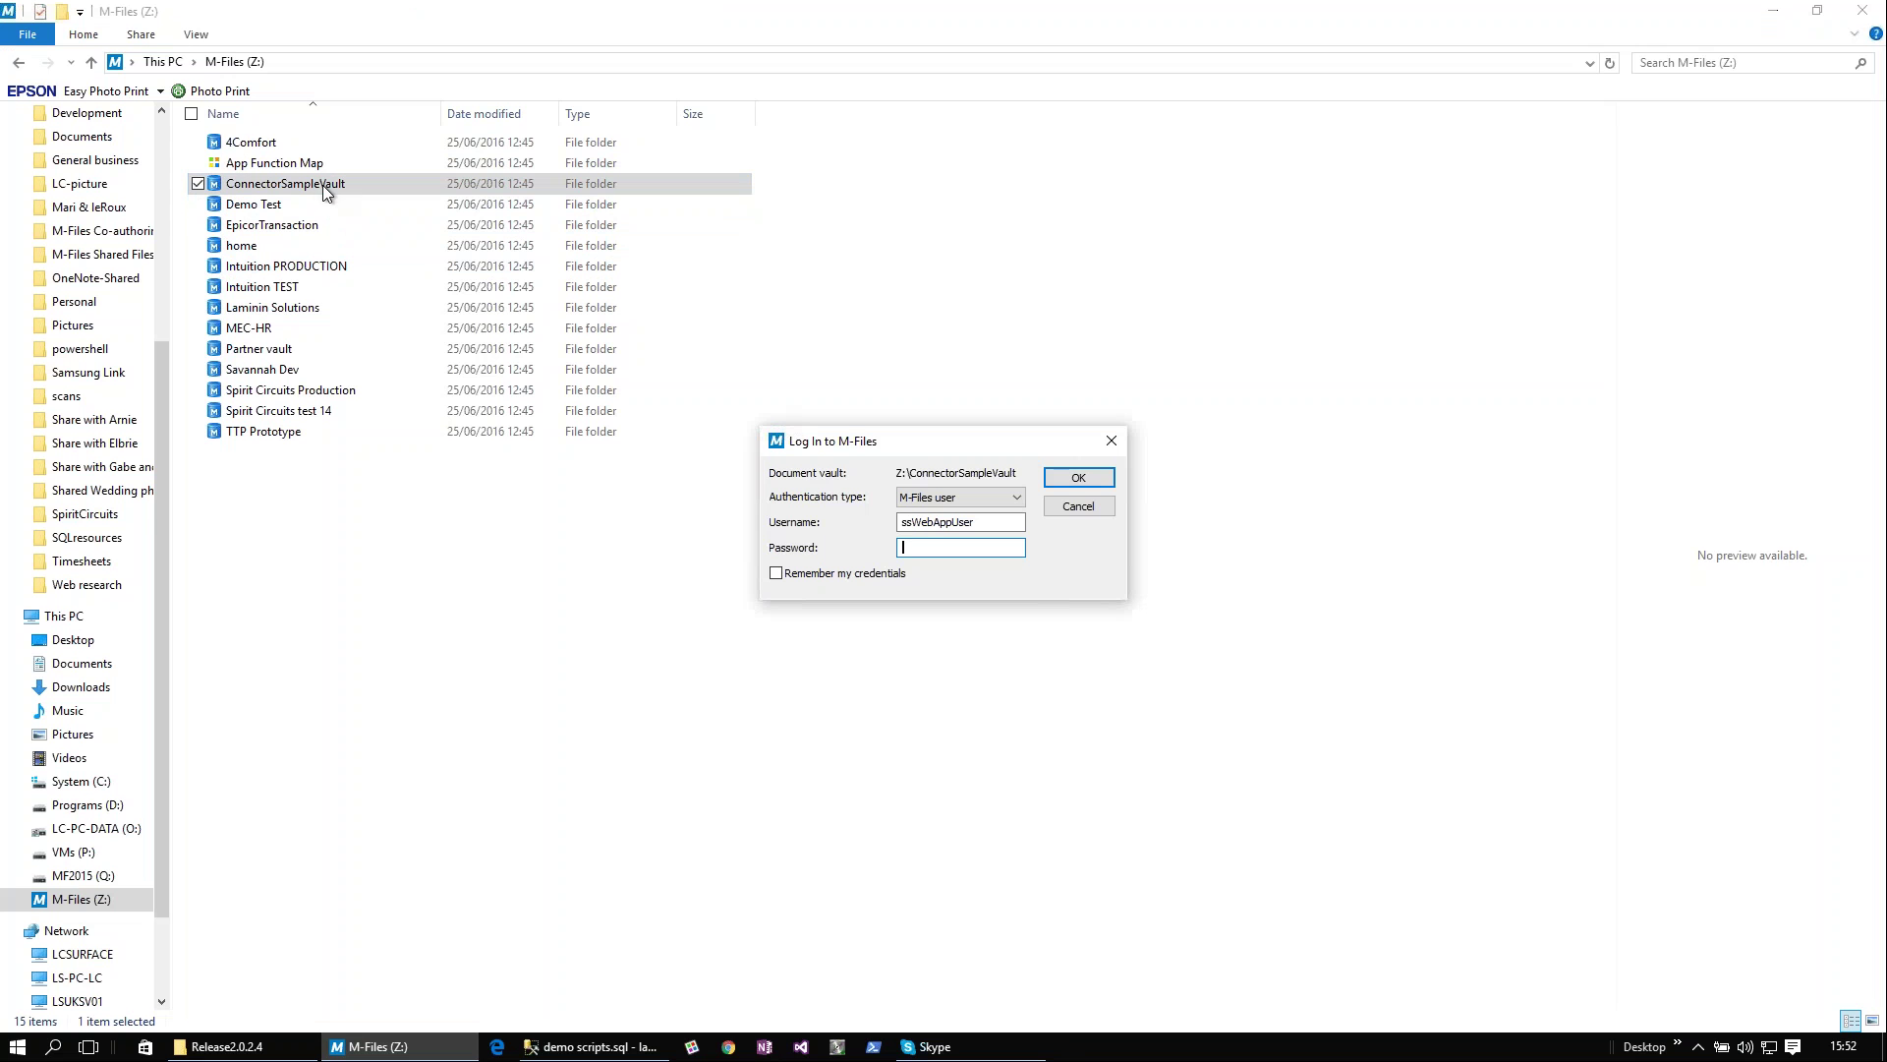
{"action": "type", "text": "••••••••••"}
{"action": "key", "text": "Return"}
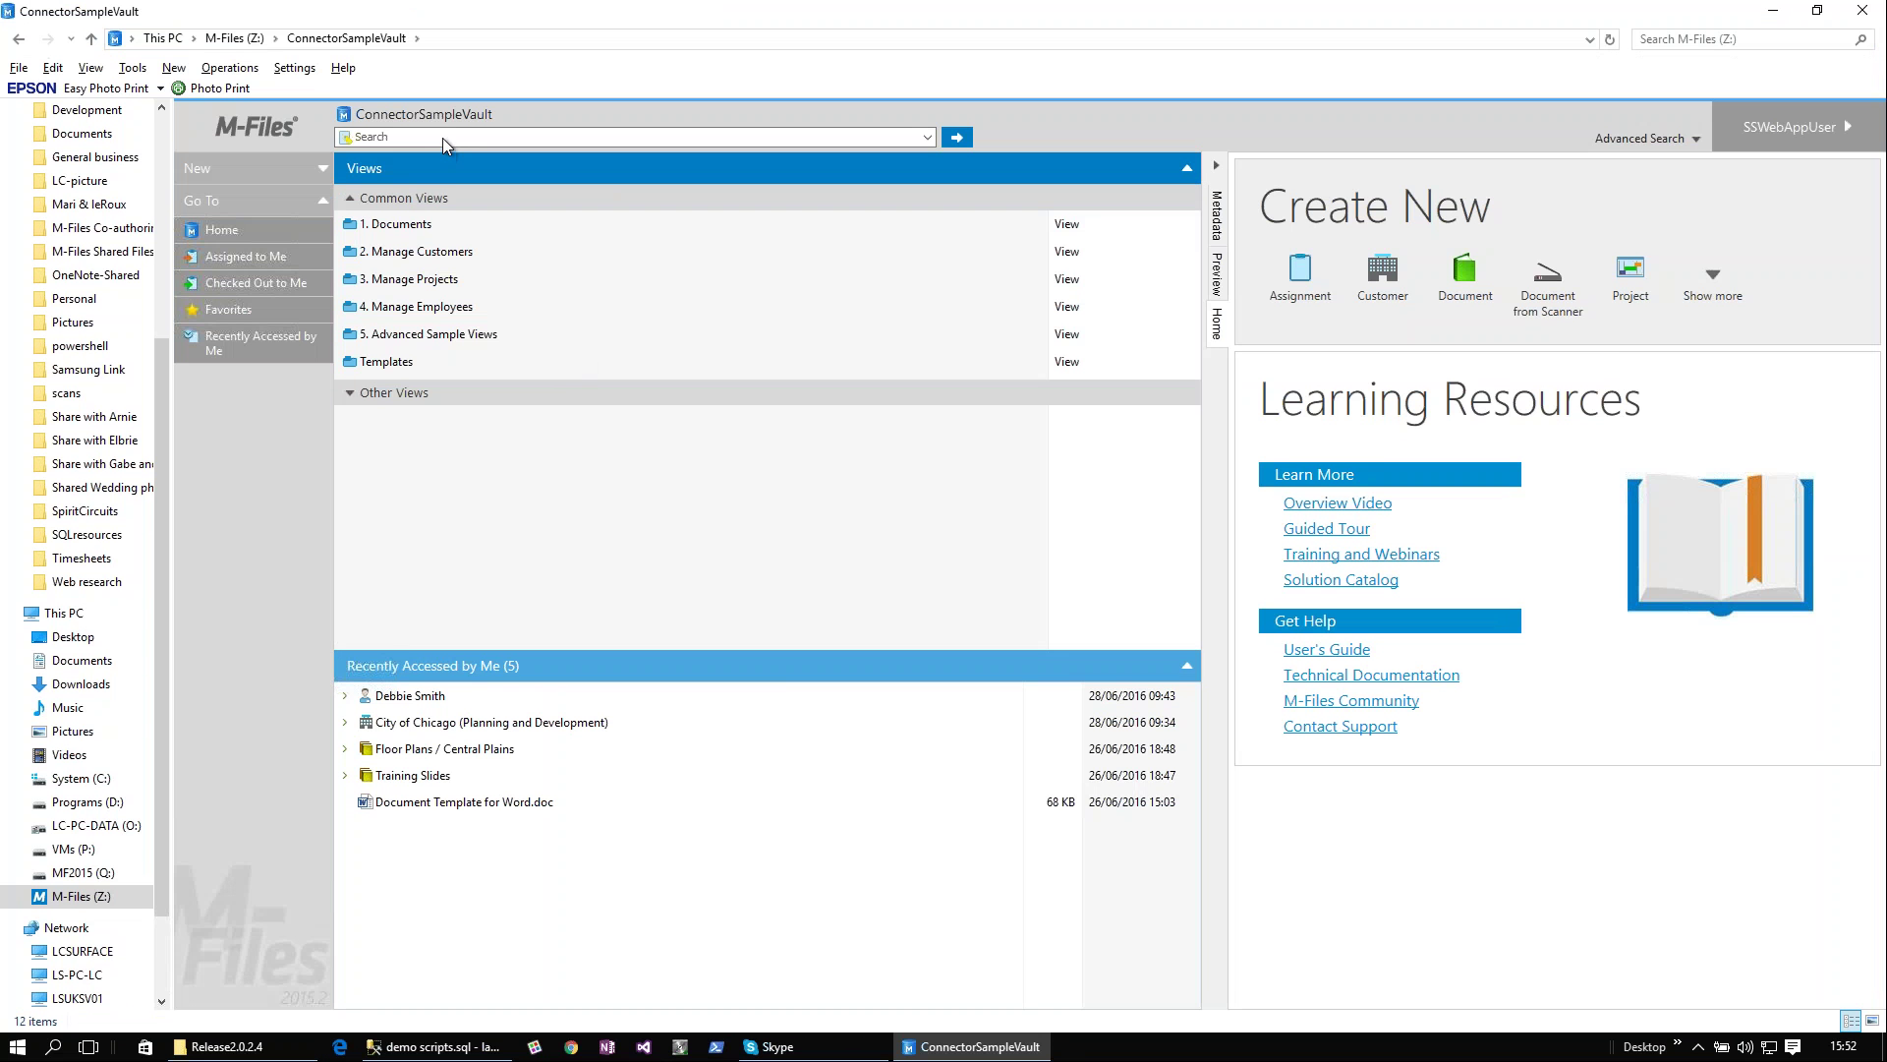
Set Address (line 2) of the City of Chicago (Planning and Development) customer to "this is a new address" and save the record.
{"action": "left_click", "coordinate": [464, 722]}
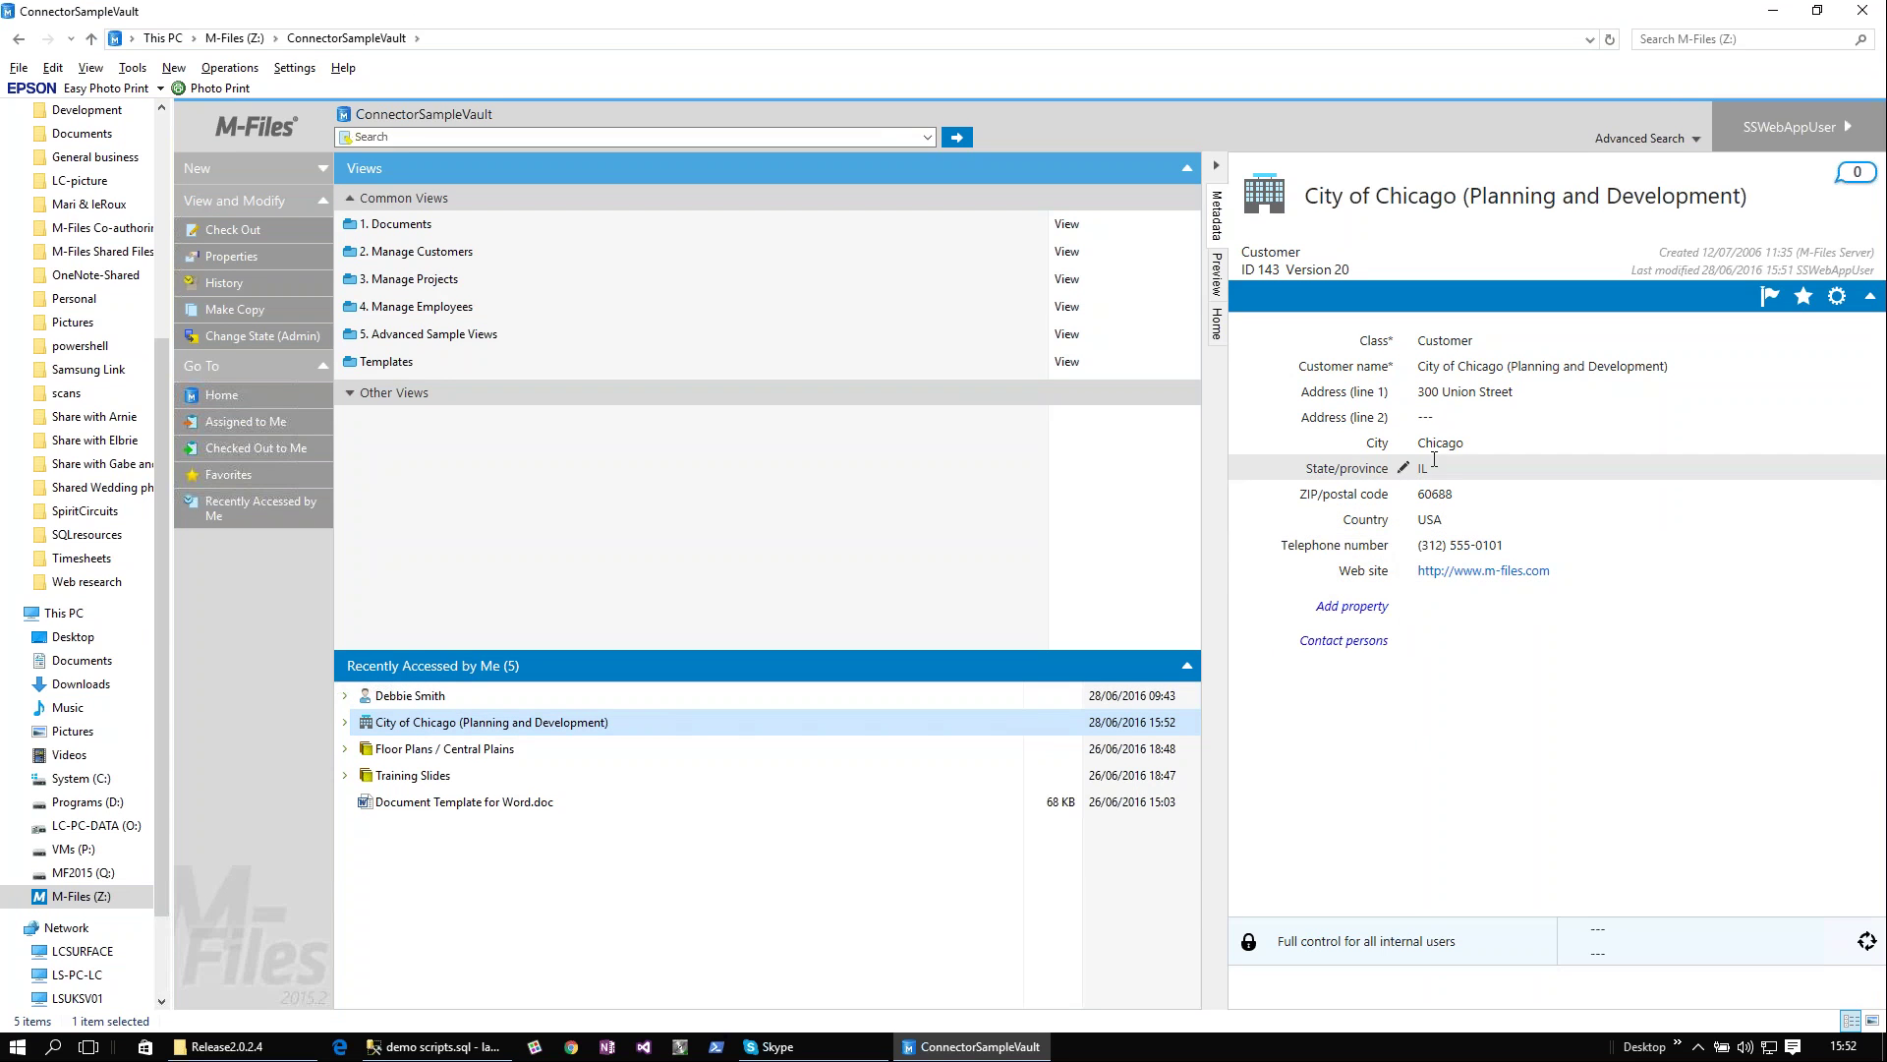
{"action": "left_click", "coordinate": [1457, 418]}
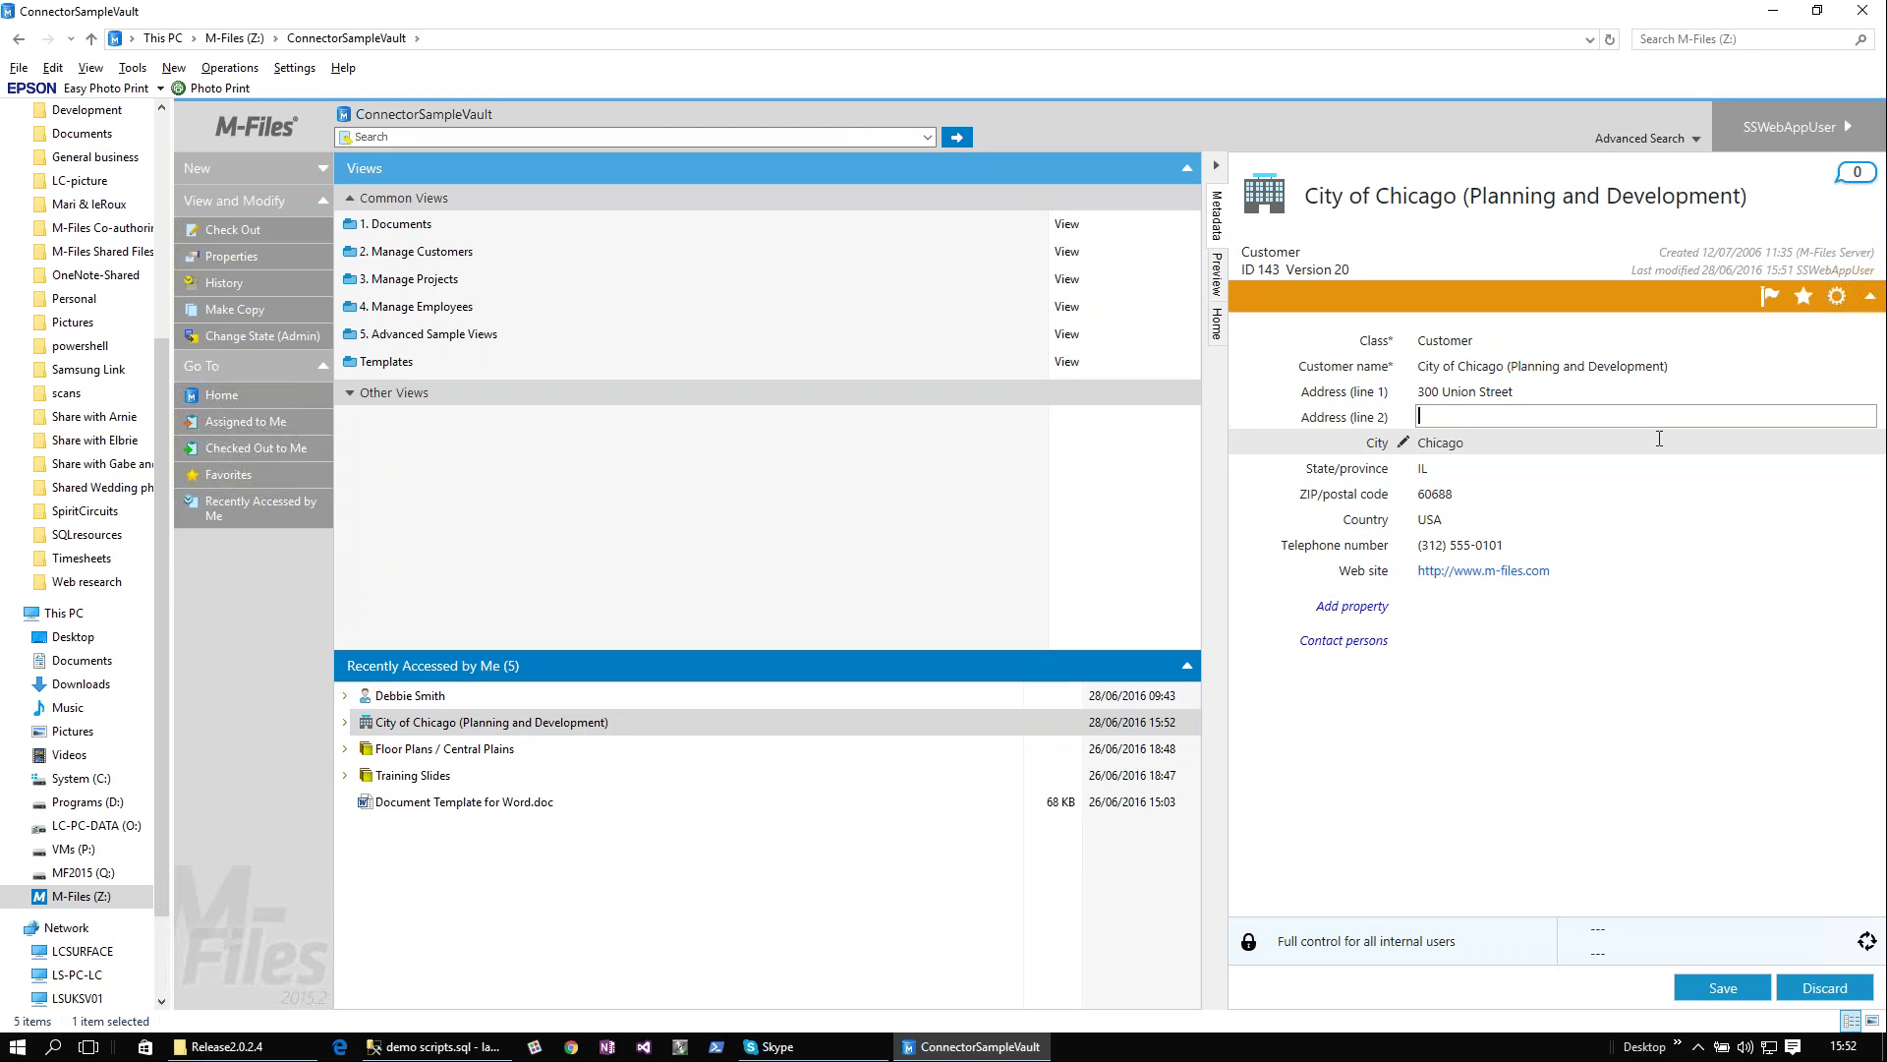
{"action": "type", "text": "this is a new address"}
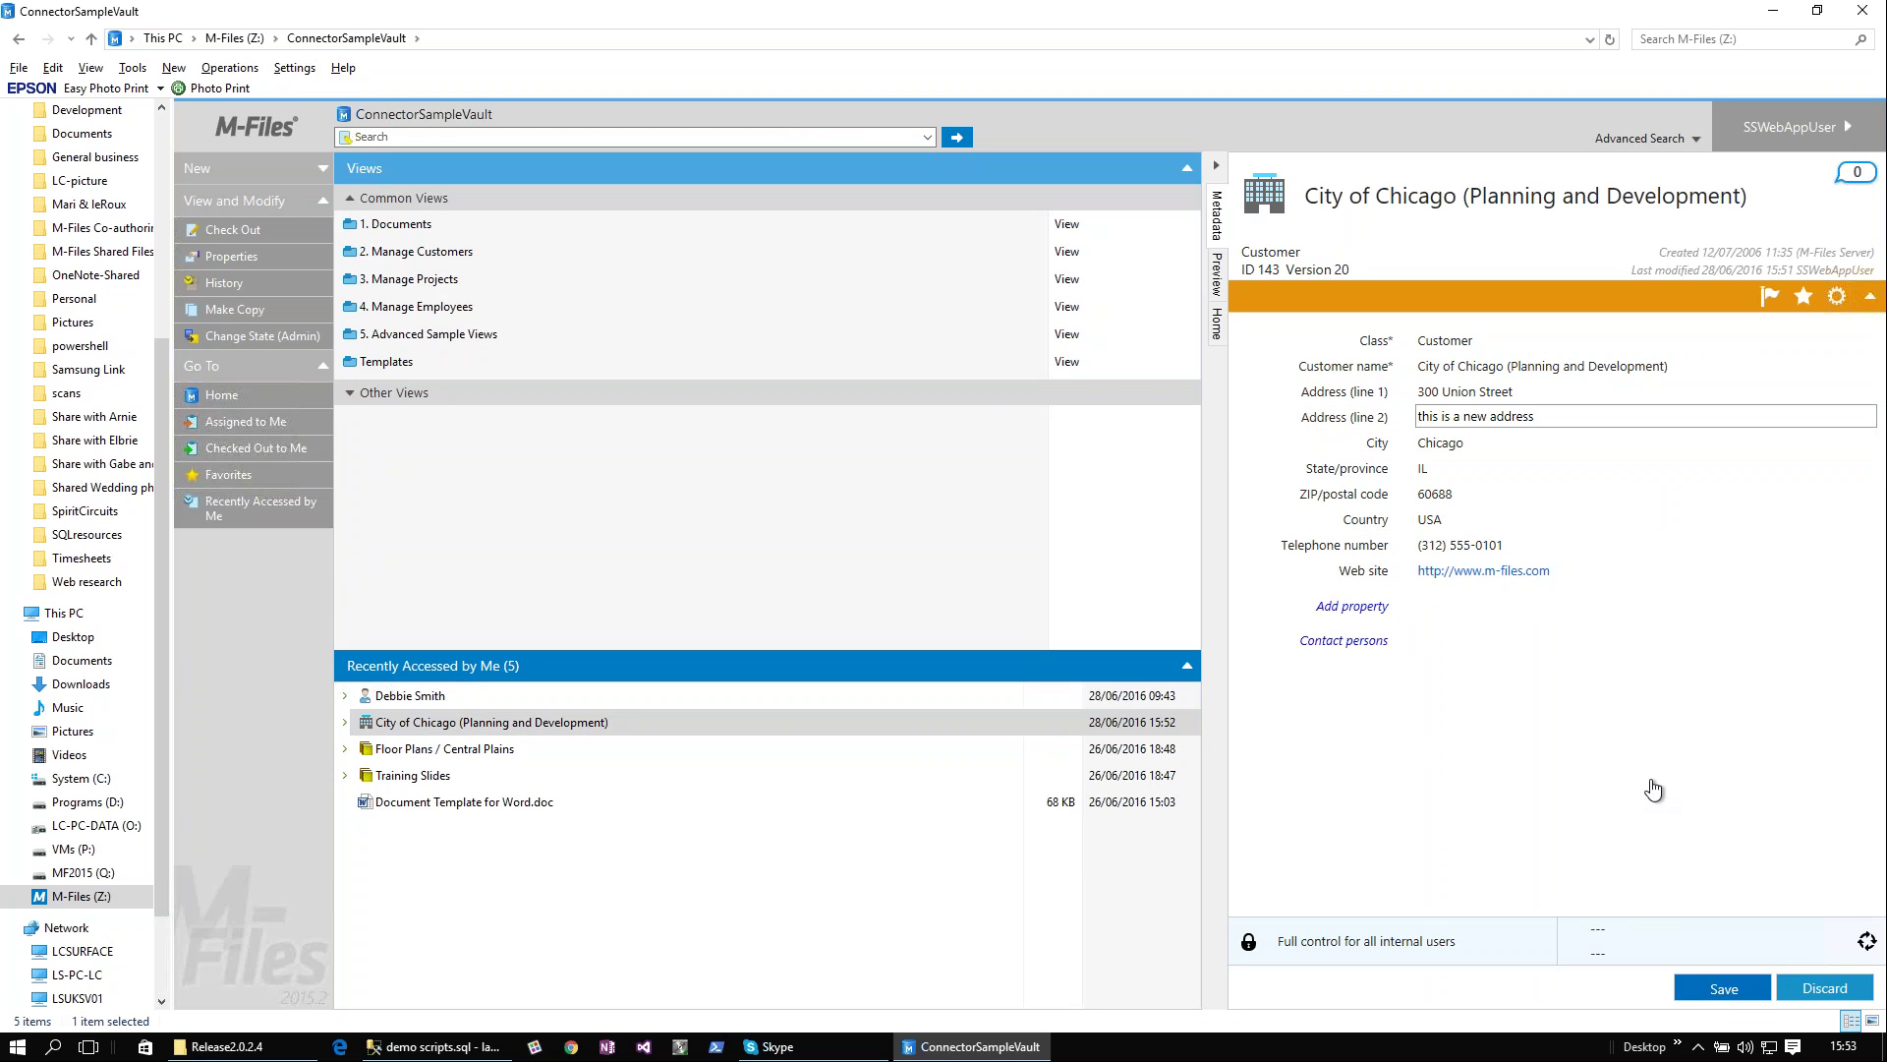
{"action": "key", "text": "ctrl+s"}
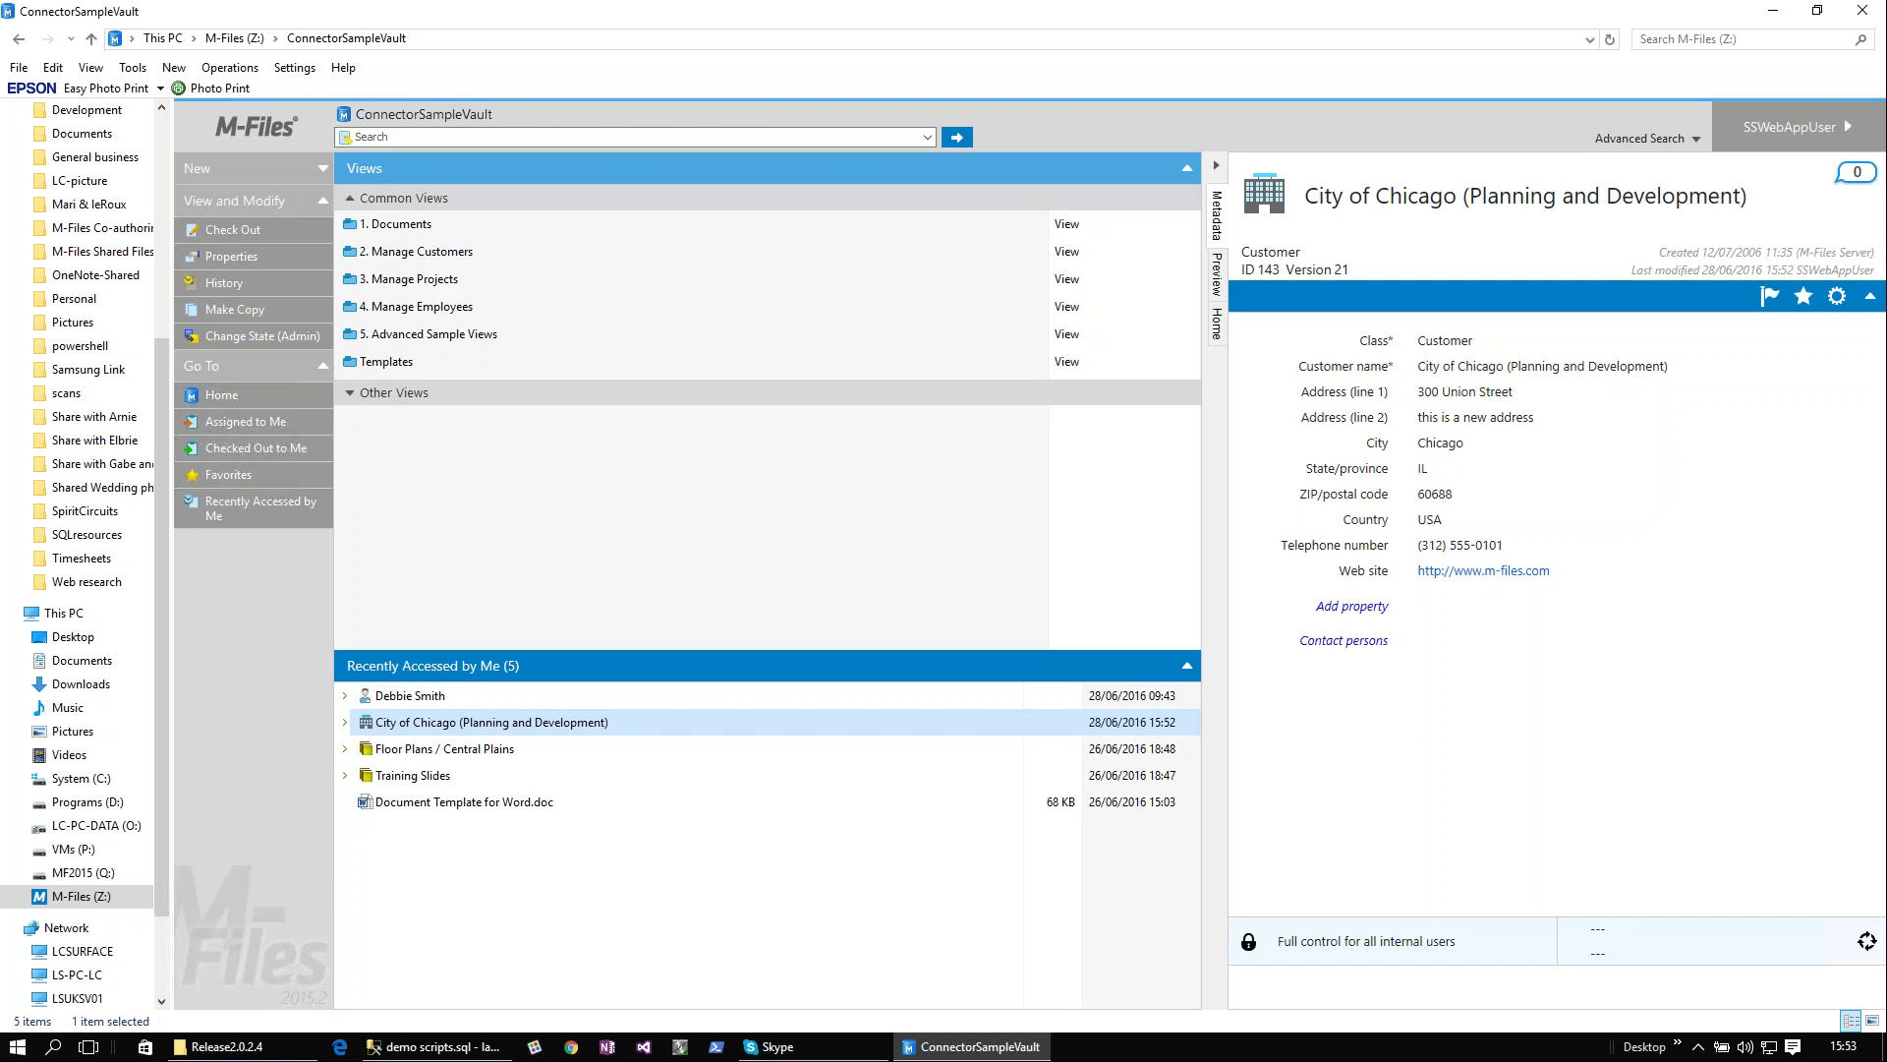
{"action": "left_click", "coordinate": [416, 1048]}
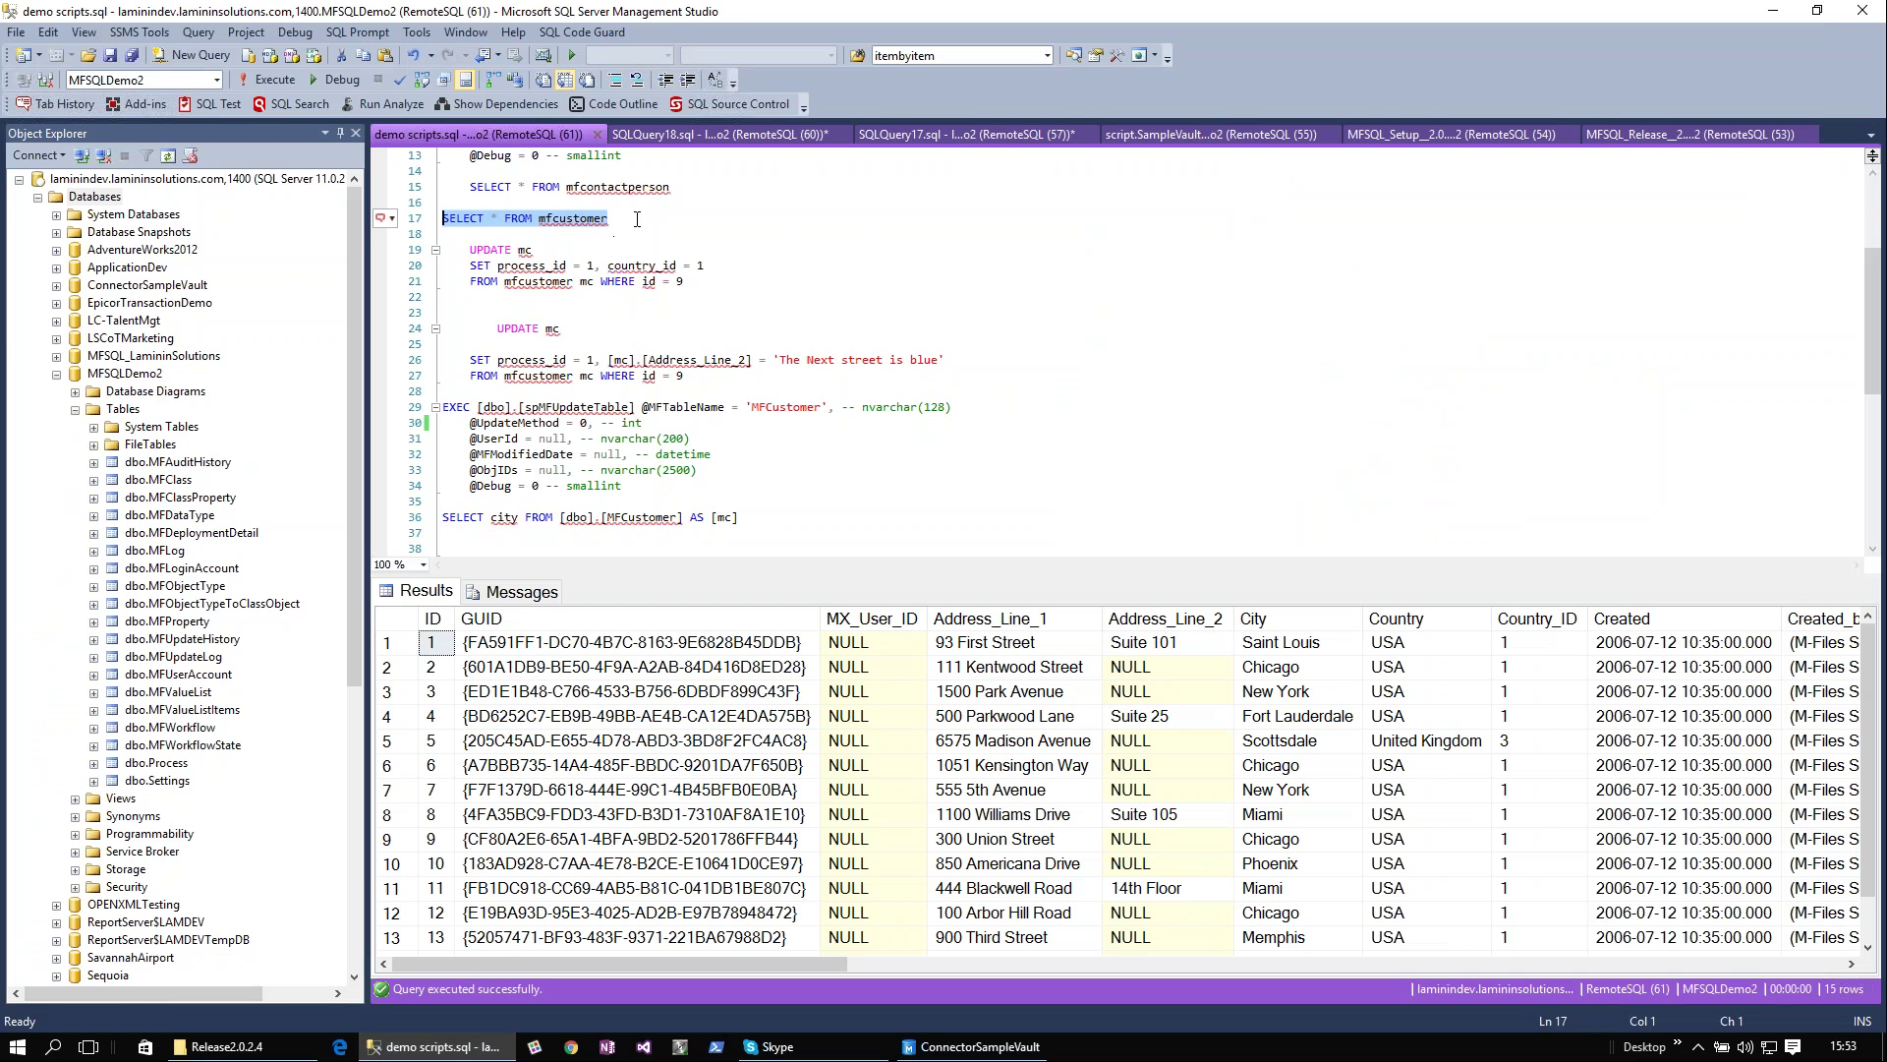
{"action": "left_click", "coordinate": [267, 79]}
{"action": "double_click", "coordinate": [585, 423]}
{"action": "type", "text": "1"}
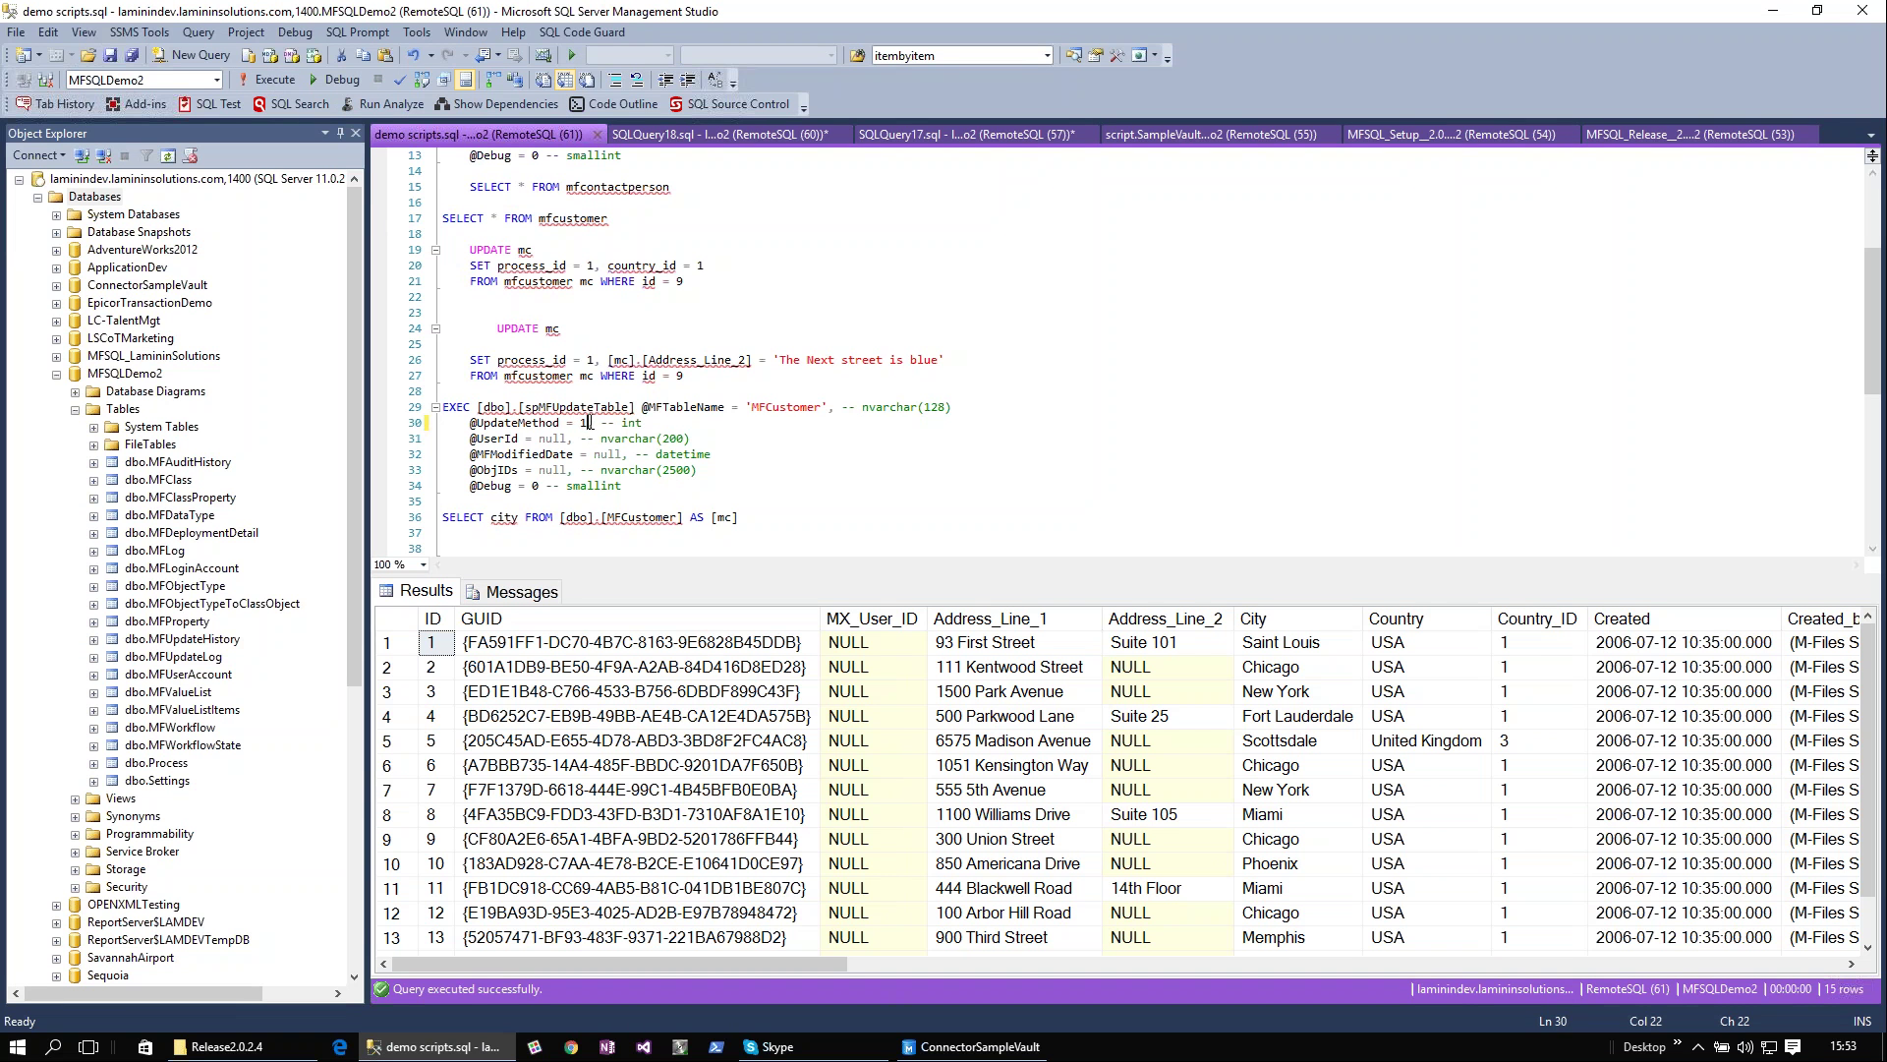
{"action": "left_click_drag", "start_coordinate": [622, 485], "coordinate": [442, 407]}
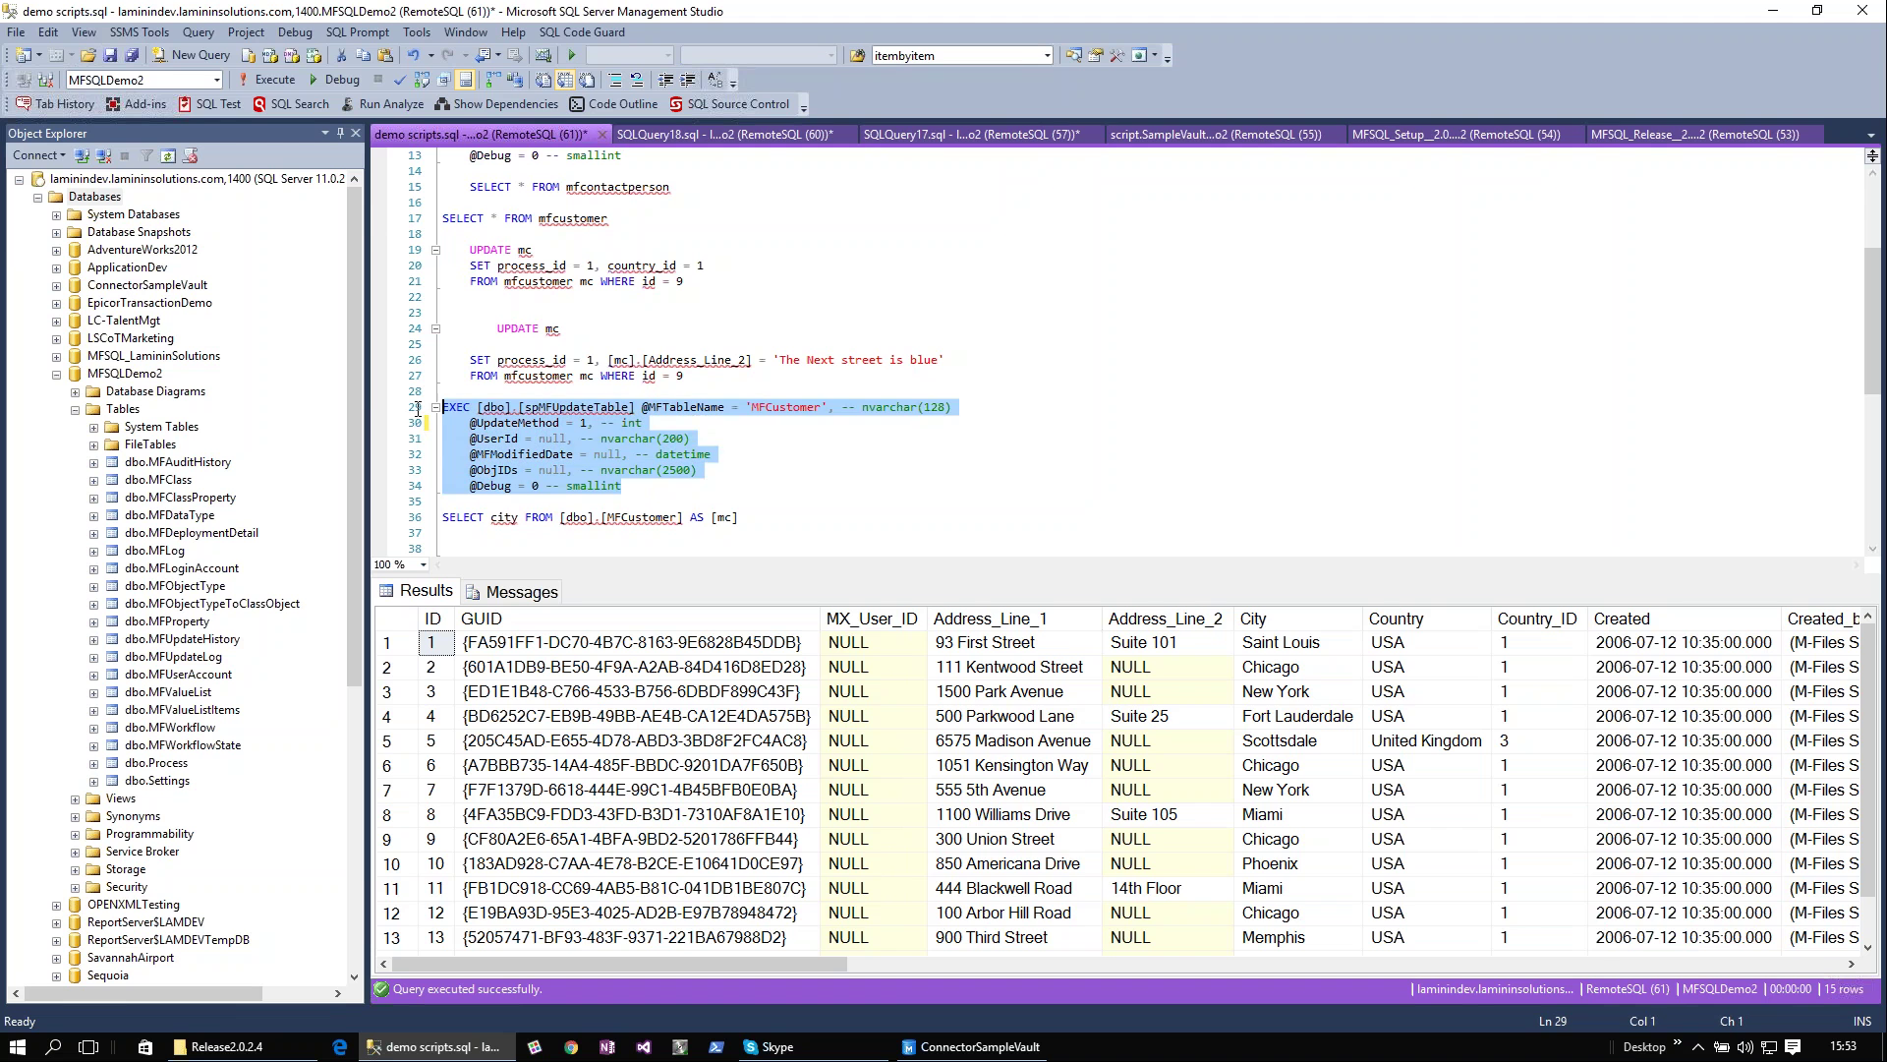
{"action": "left_click", "coordinate": [300, 80]}
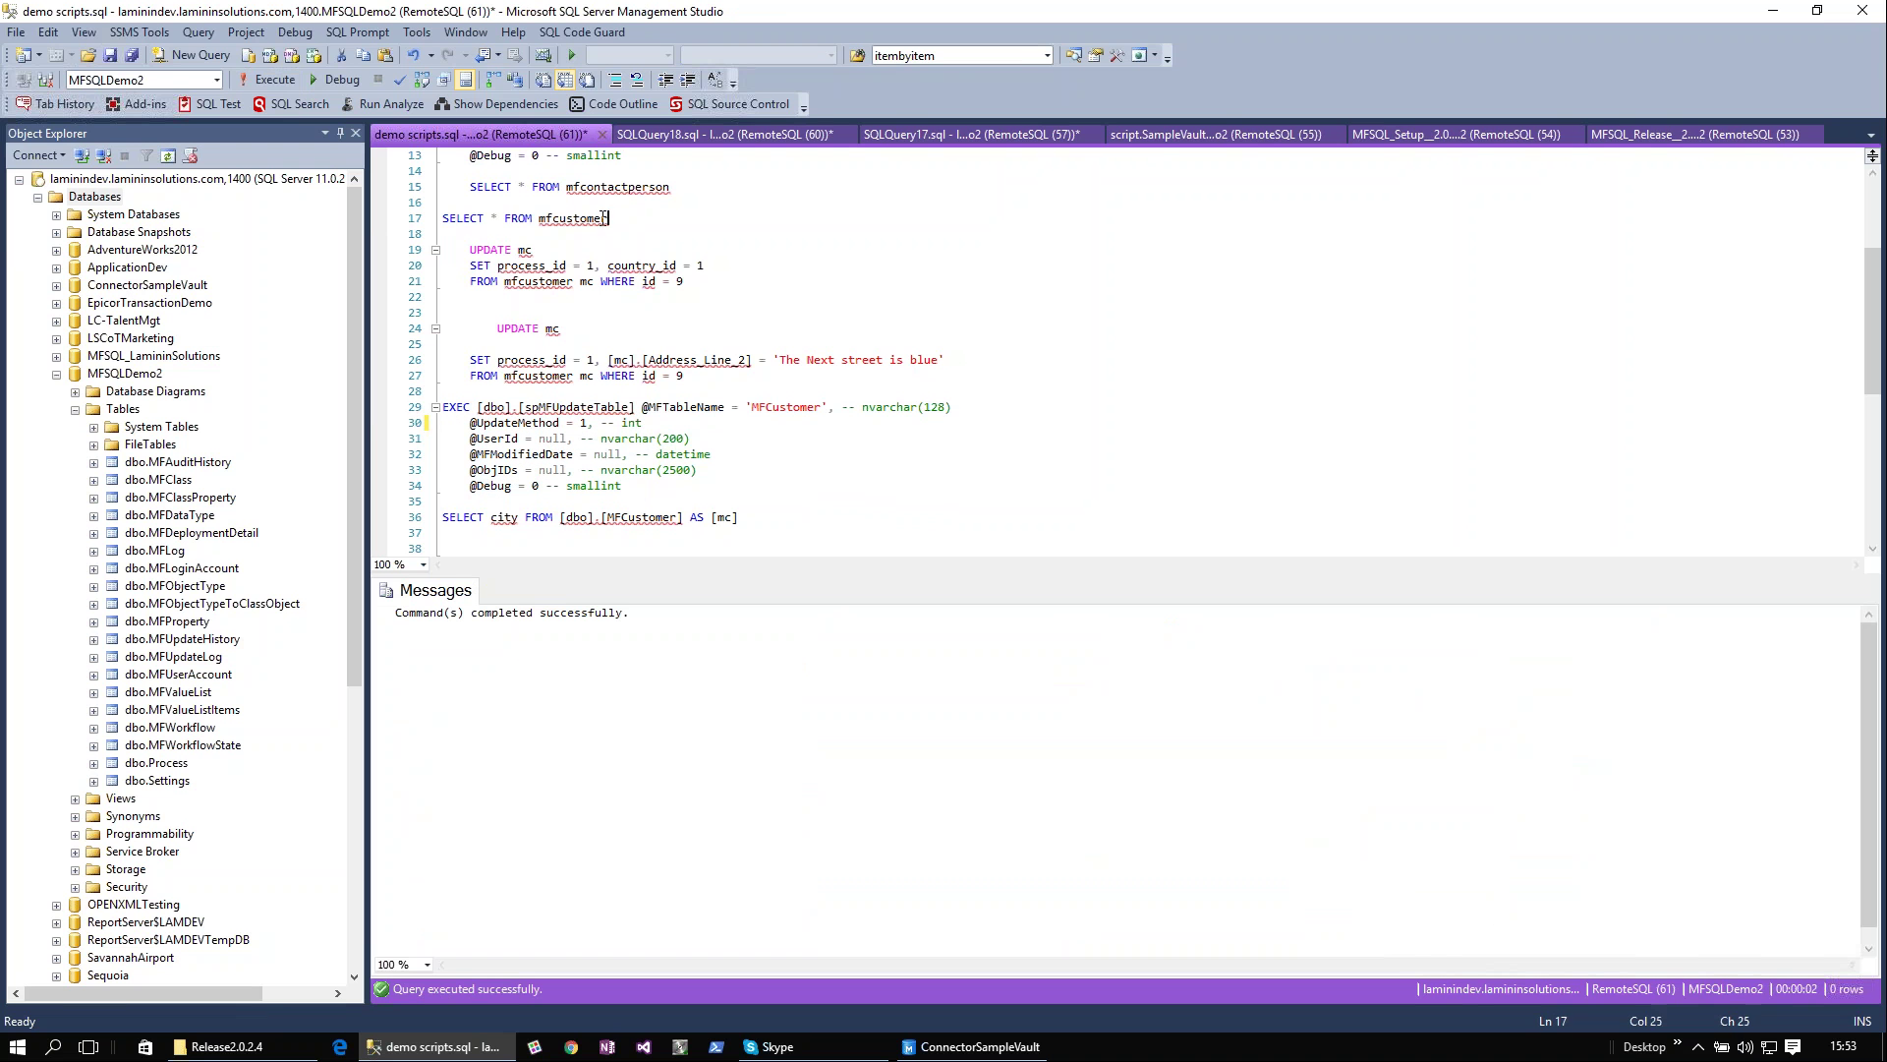
Execute the SELECT * FROM mfcustomer line again and check the Address_Line_2 value of the record with ID 9.
{"action": "left_click_drag", "start_coordinate": [609, 218], "coordinate": [442, 219]}
{"action": "left_click", "coordinate": [268, 80]}
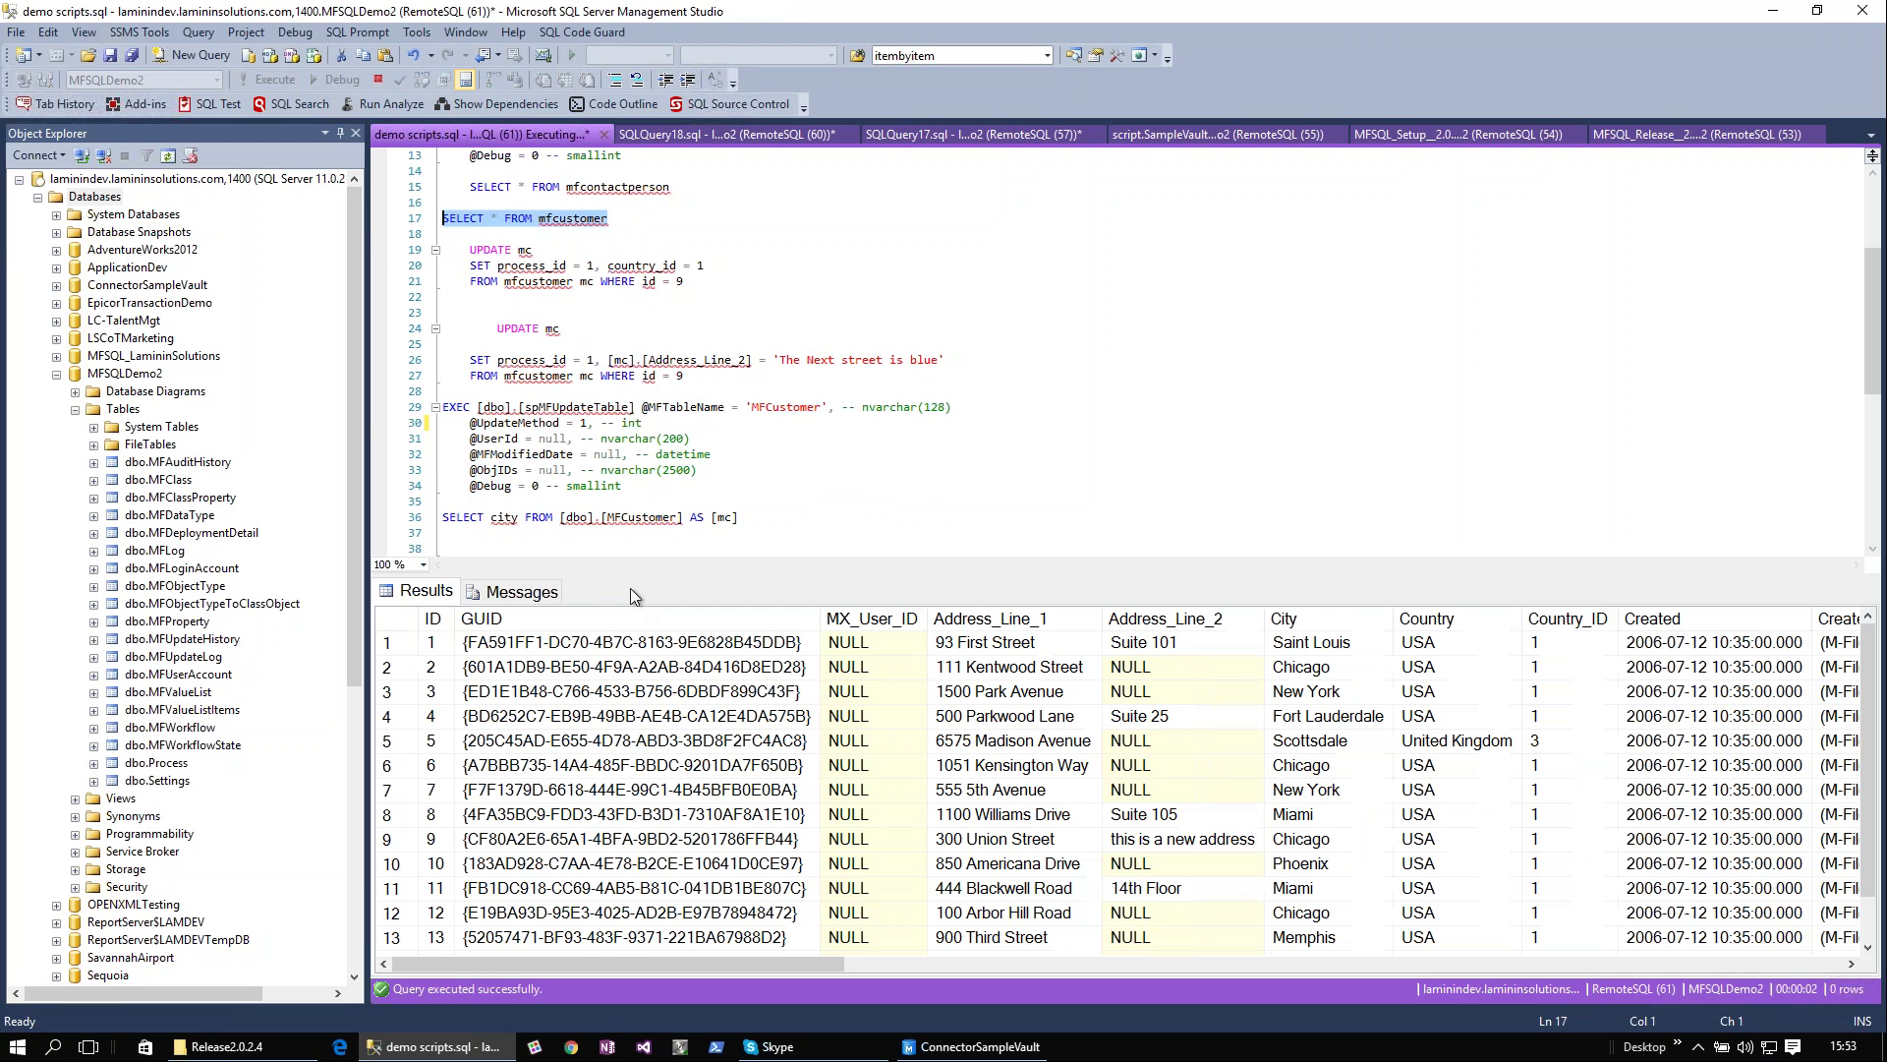
{"action": "left_click", "coordinate": [1164, 848]}
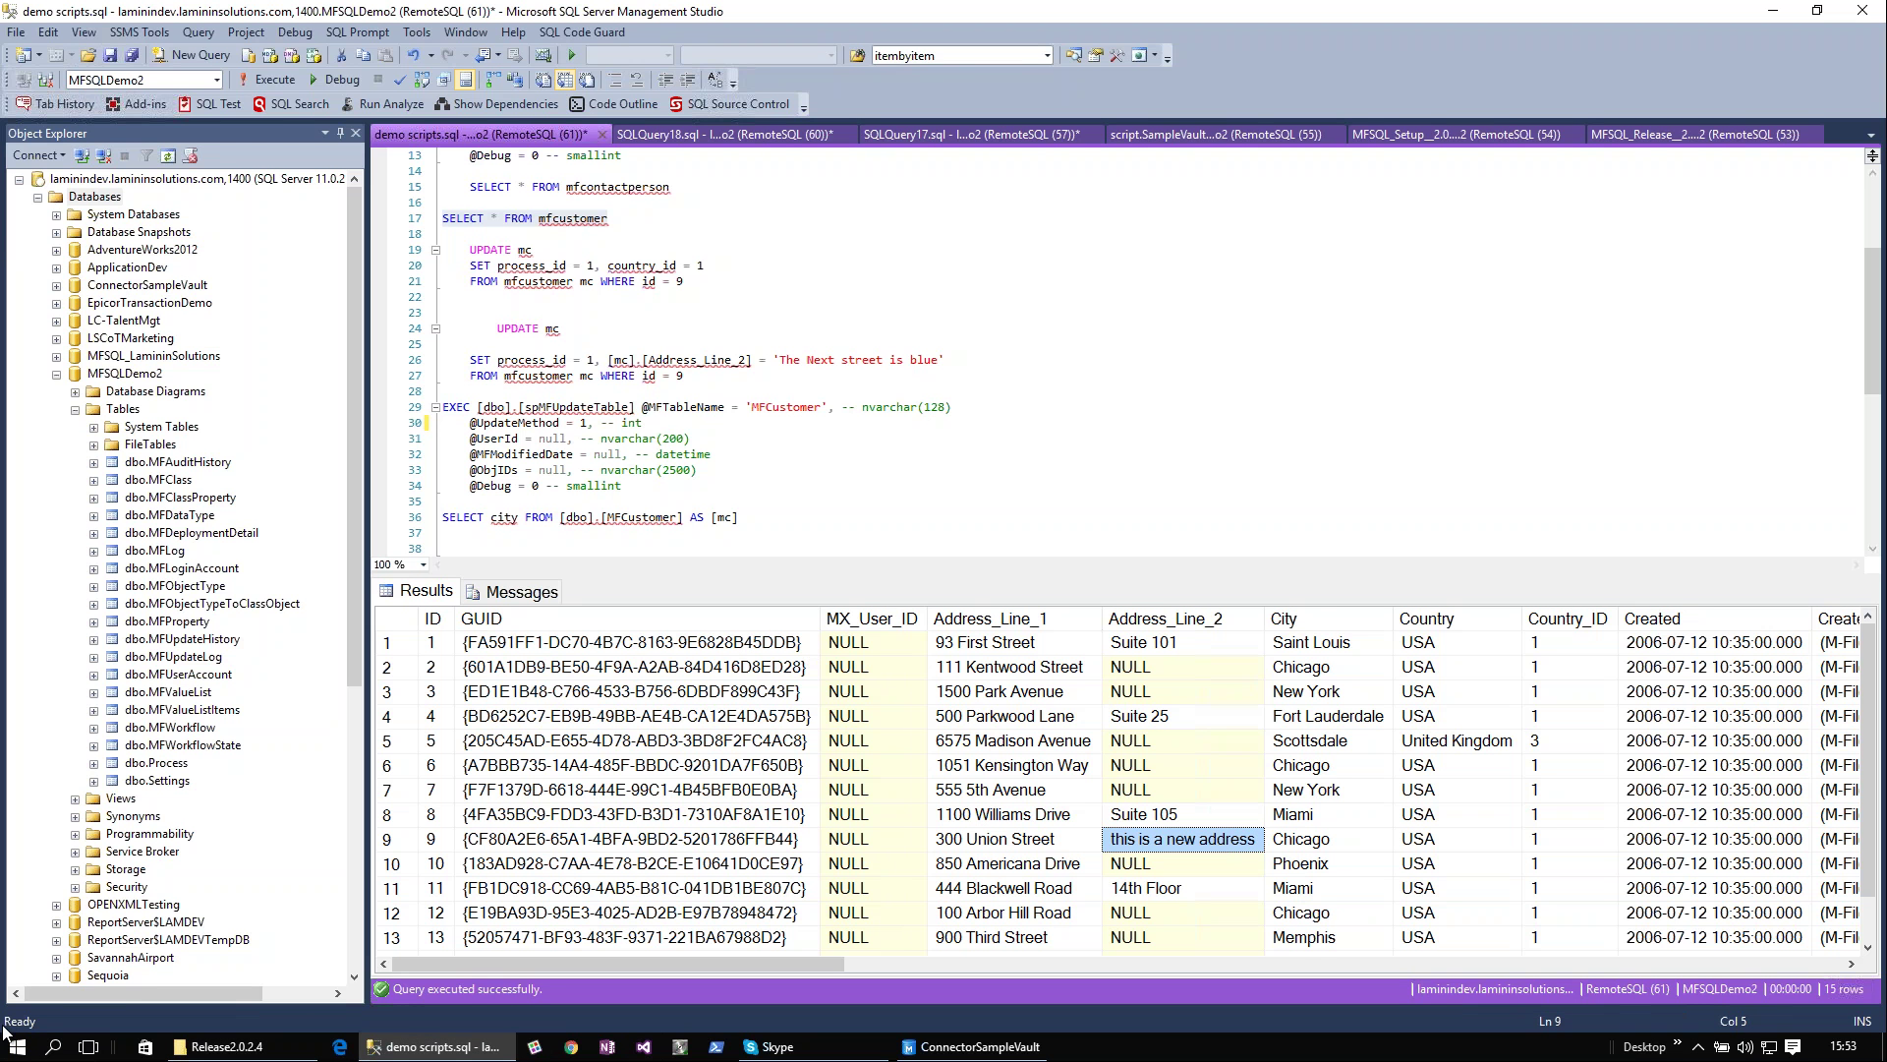
Switch to the PowerPoint slide show and advance from the Pricing / Licensing & Next Steps slide to the commercials slide.
{"action": "mouse_move", "coordinate": [5, 1059]}
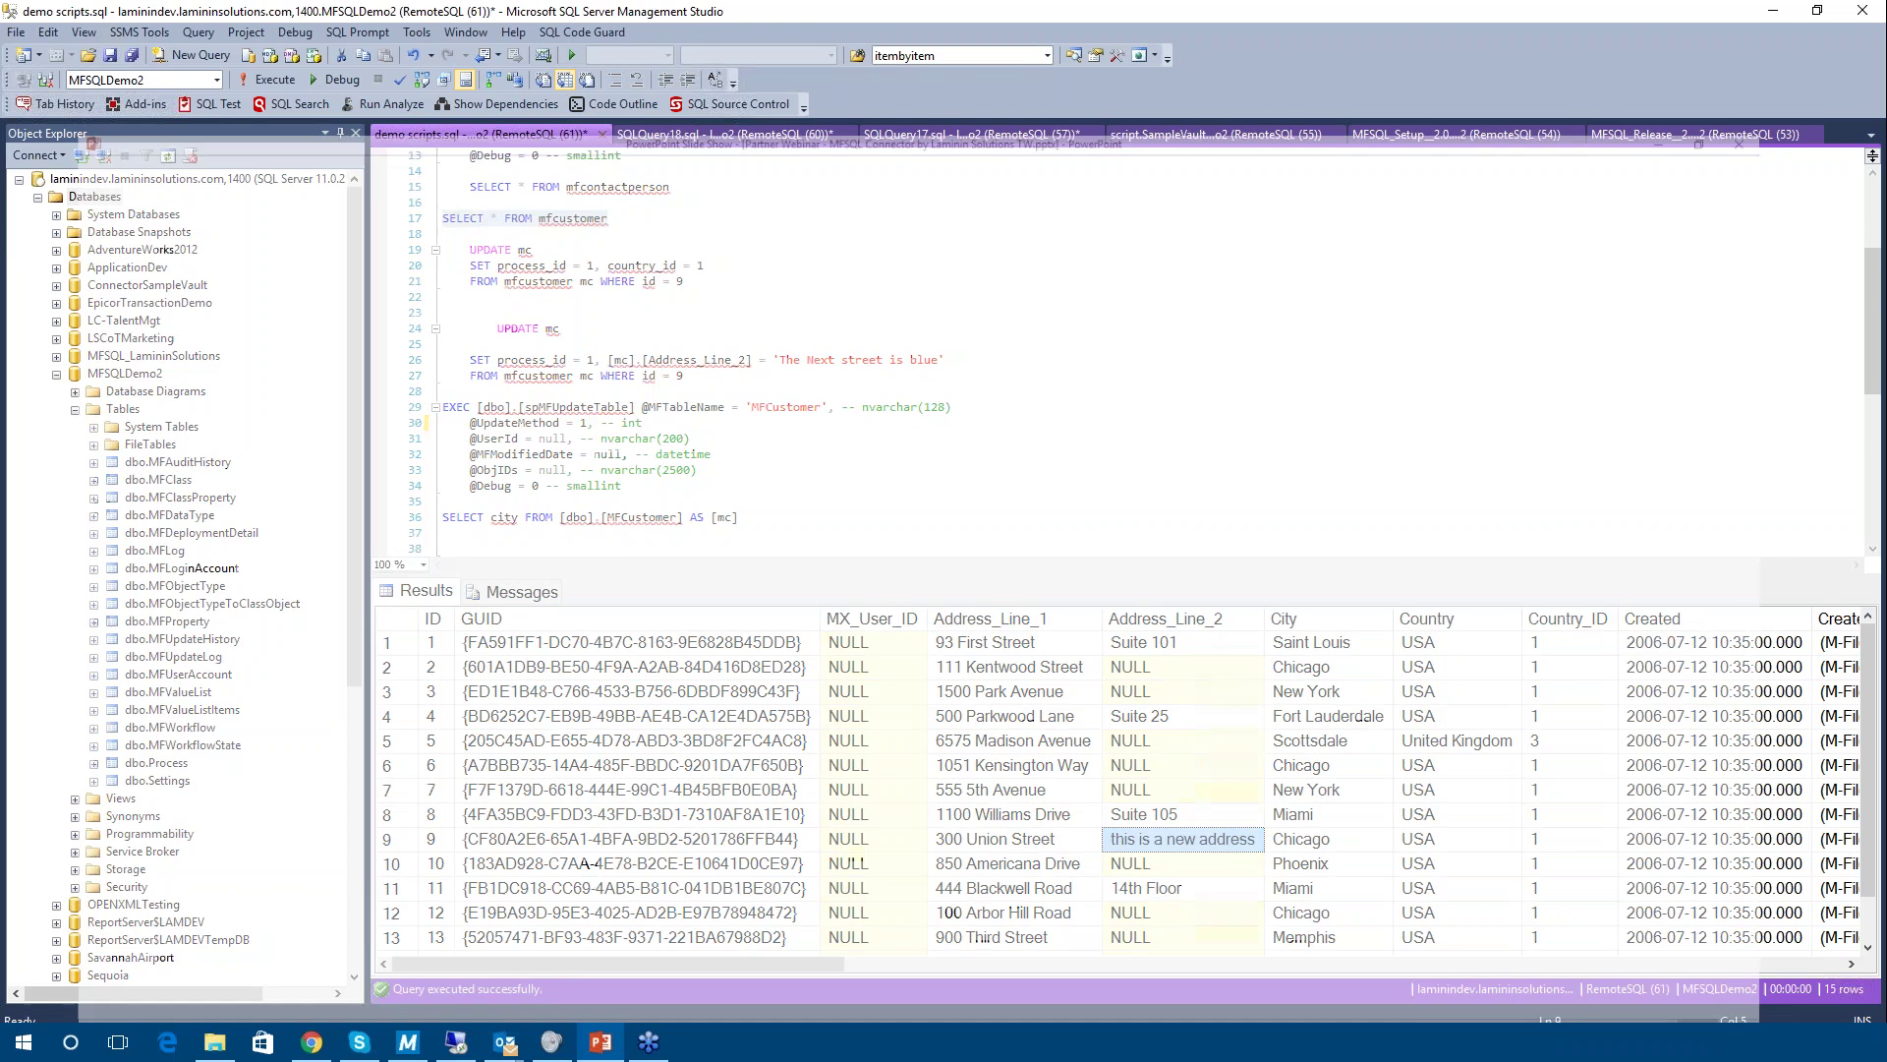
{"action": "left_click", "coordinate": [600, 1041]}
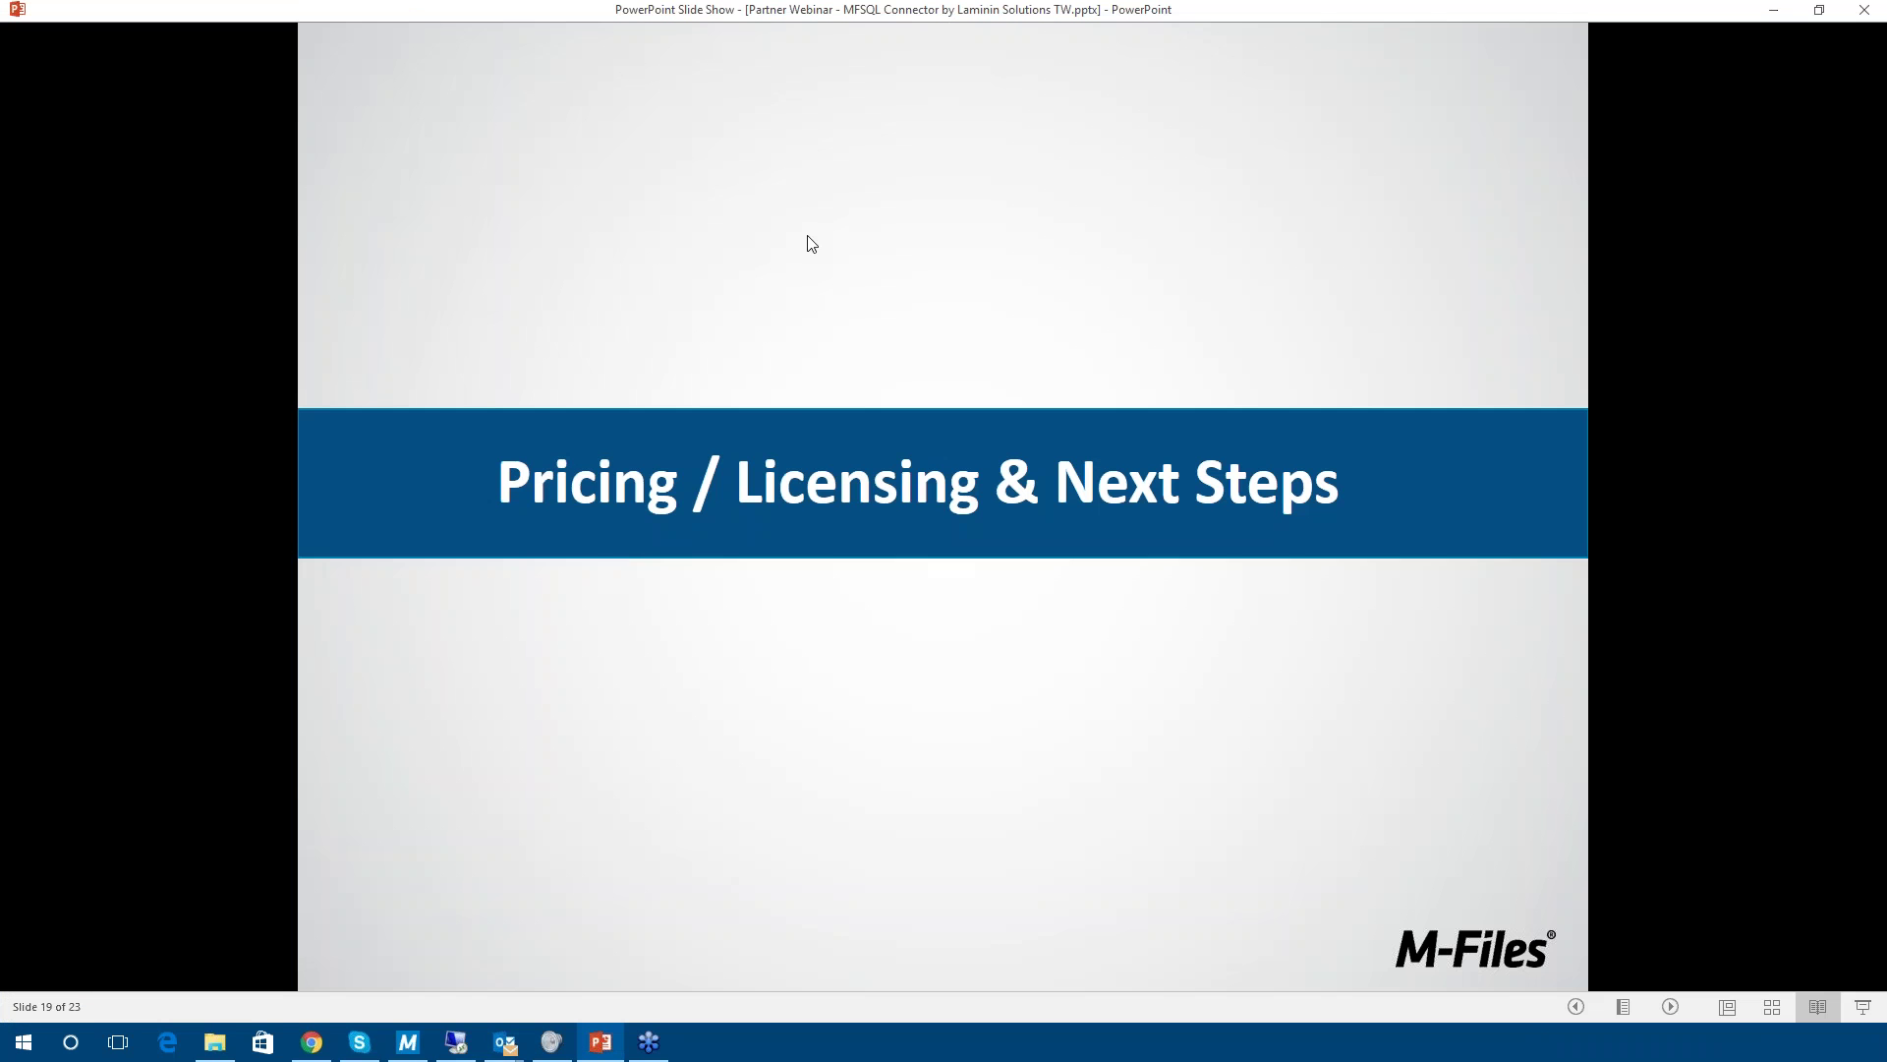
{"action": "left_click", "coordinate": [840, 427]}
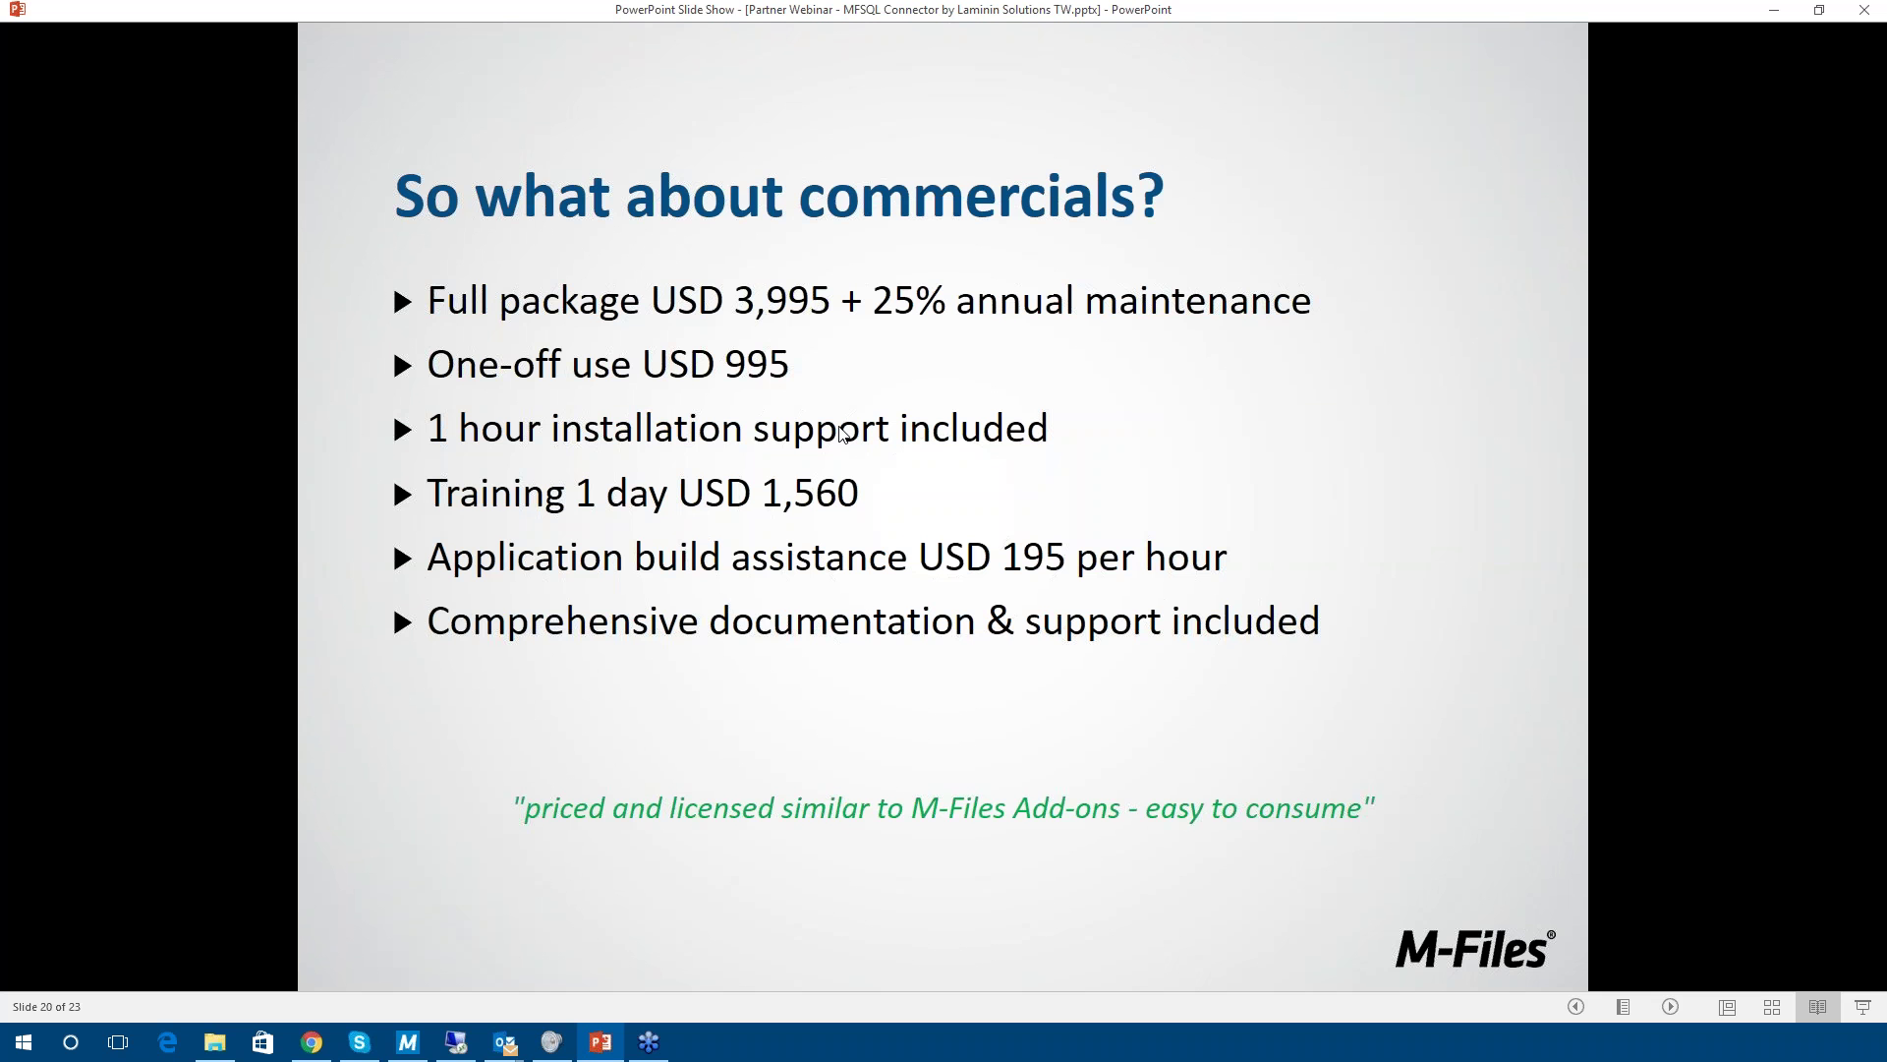